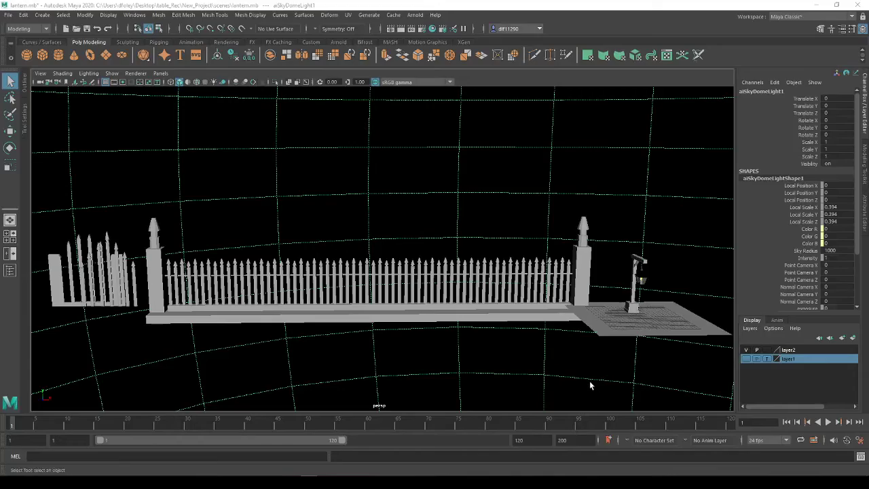
Examine the fence, its pillars, the gate pickets and the lantern post in the existing scene
left_click_drag(489, 299, 582, 337, "alt")
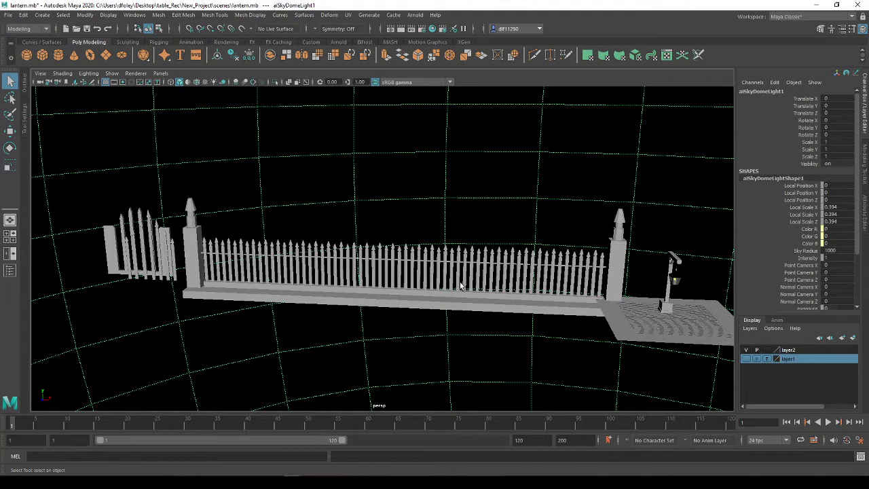
scroll(483, 295, "up", 5)
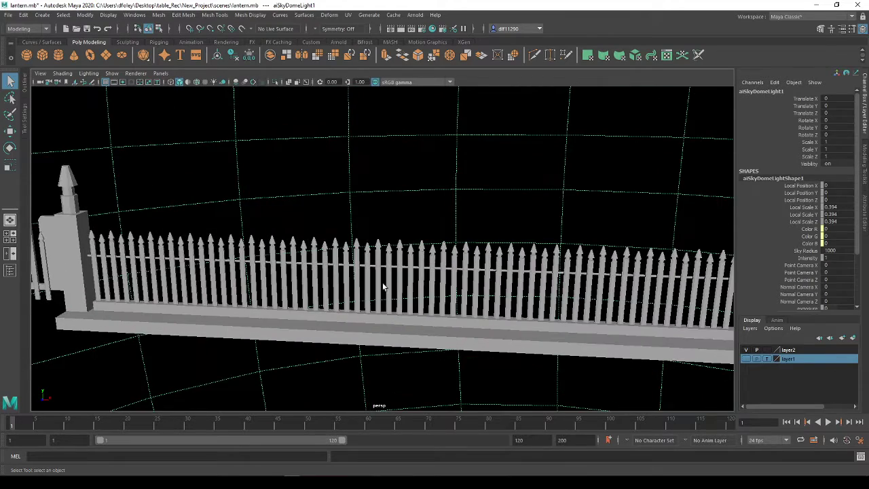
left_click_drag(348, 315, 360, 316, "alt")
middle_click_drag(367, 316, 599, 334, "alt")
middle_click_drag(271, 275, 496, 282, "alt")
scroll(225, 293, "down", 8)
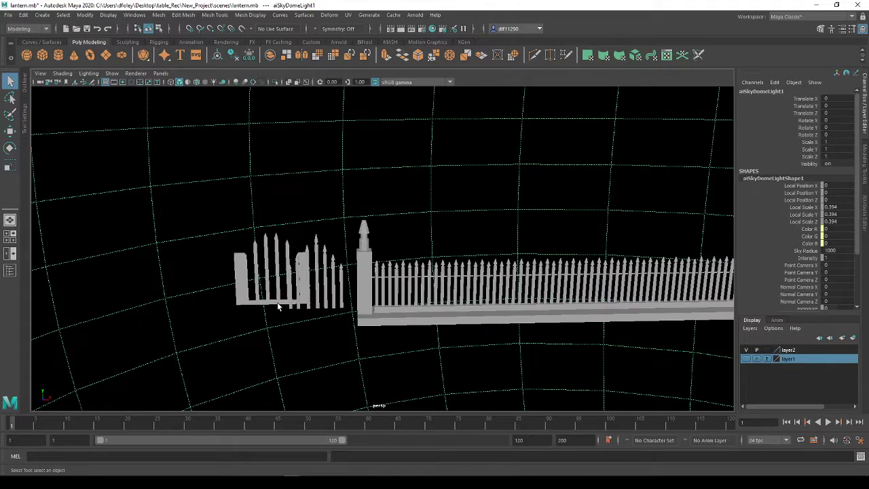
middle_click_drag(695, 330, 469, 331, "alt")
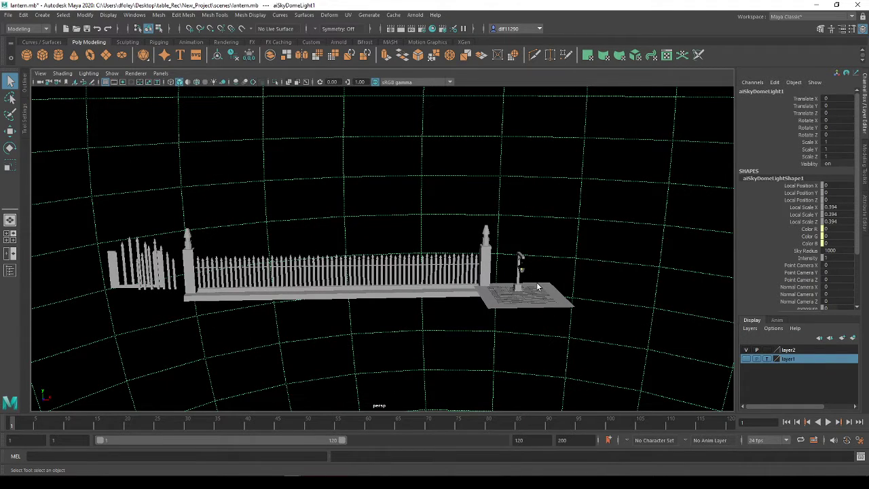
Hide layer2 and create a polygon cube at the centre of the empty grid
left_click(746, 350)
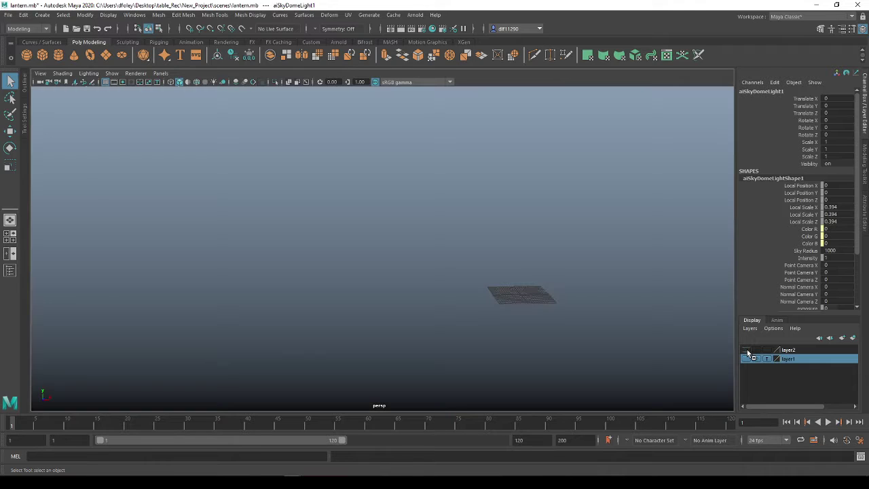
middle_click_drag(442, 246, 220, 221, "alt")
scroll(229, 247, "up", 6)
scroll(229, 246, "up", 4)
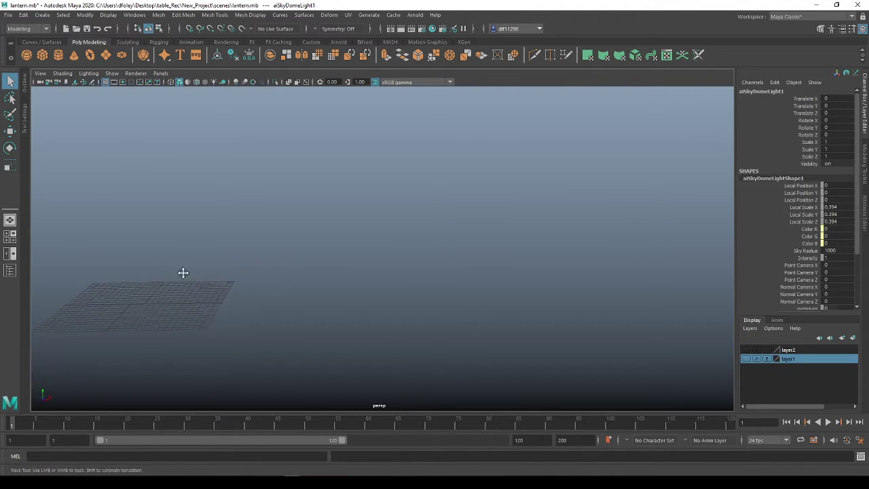
middle_click_drag(183, 271, 428, 340, "alt")
left_click_drag(428, 339, 390, 270, "alt")
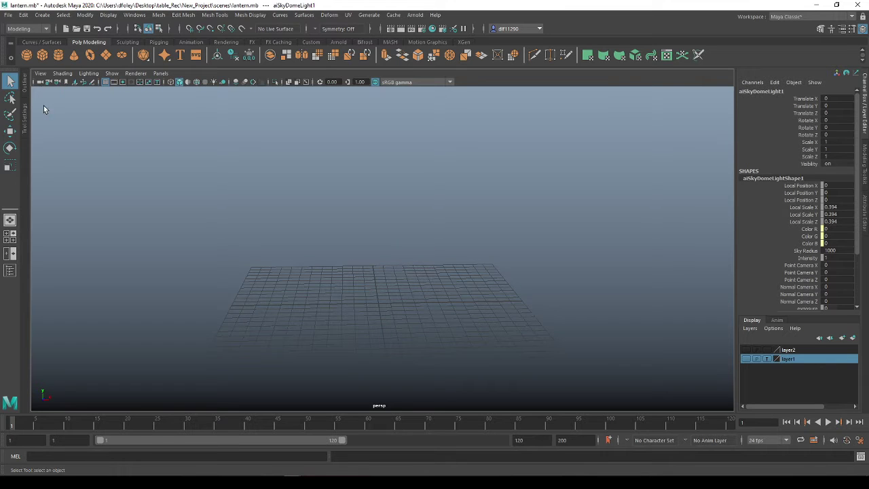
left_click(42, 57)
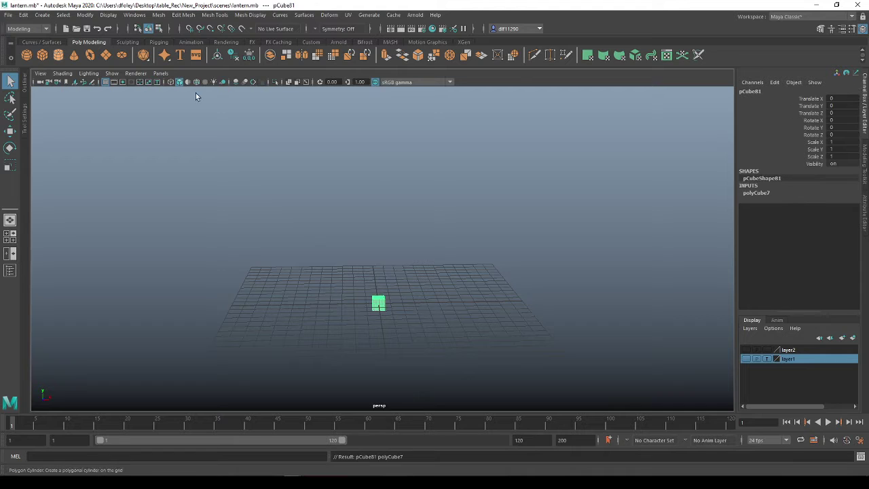
Set the cube's width, height and depth subdivisions to 1 and deselect it
scroll(356, 302, "up", 3)
scroll(355, 302, "up", 2)
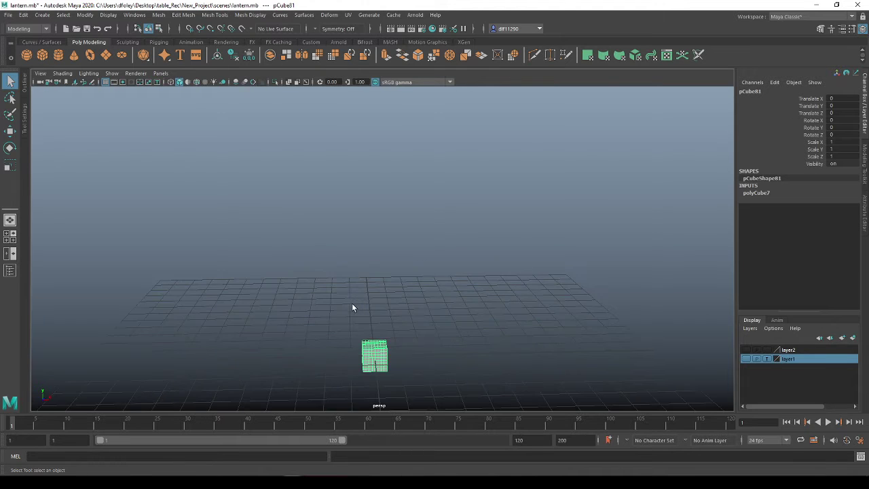
middle_click_drag(355, 349, 384, 221, "alt")
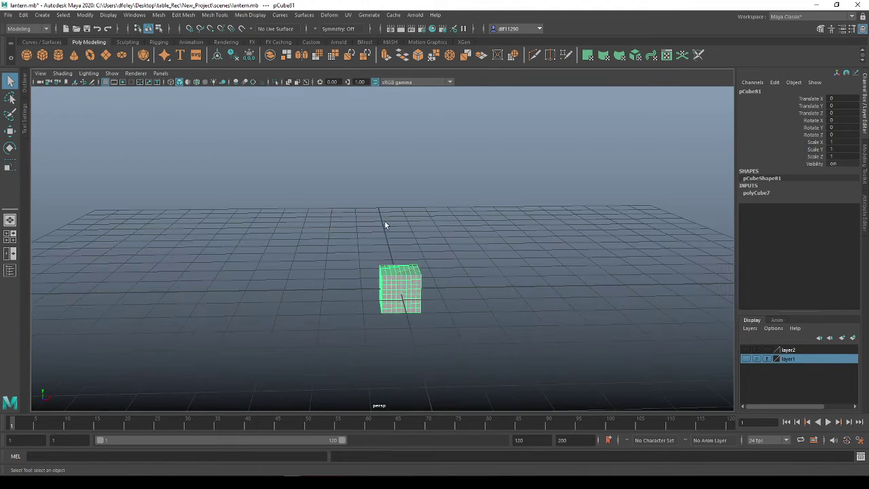
double_click(758, 194)
double_click(841, 221)
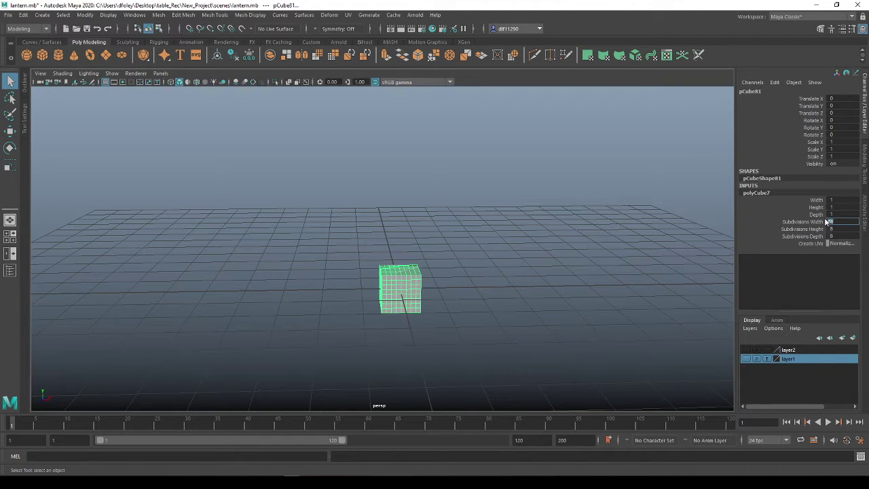
type("1")
key("Return")
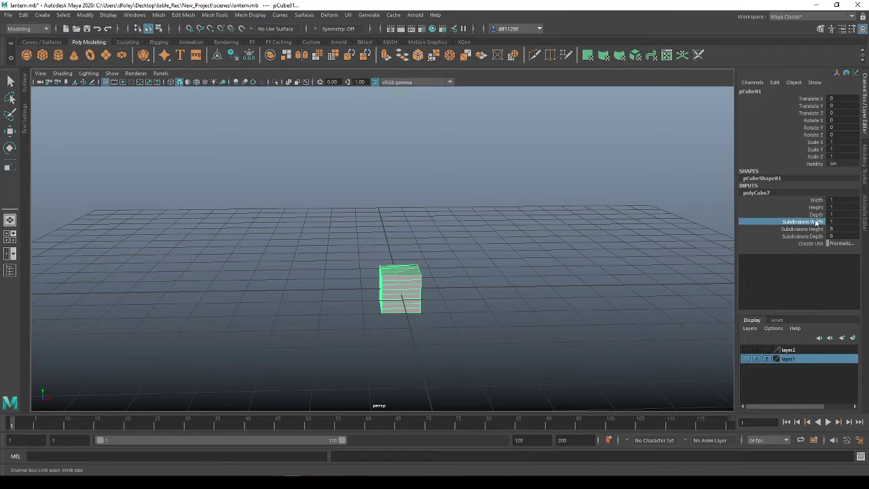
double_click(841, 229)
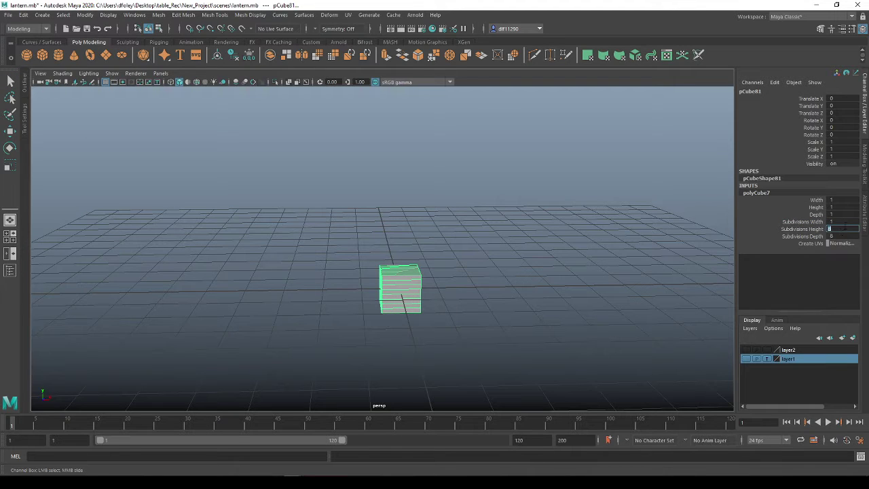
key("Return")
double_click(839, 236)
left_click(520, 229)
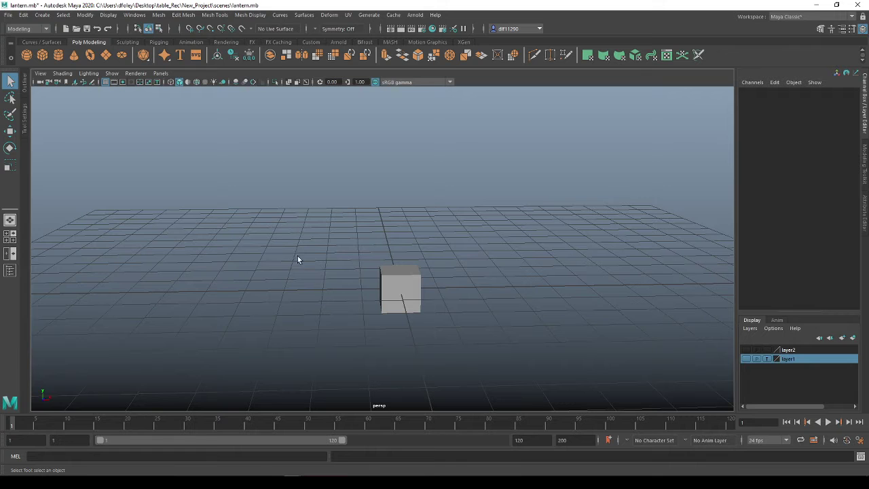
Move the cube straight up to a Translate Y of about 0.63
scroll(445, 306, "up", 3)
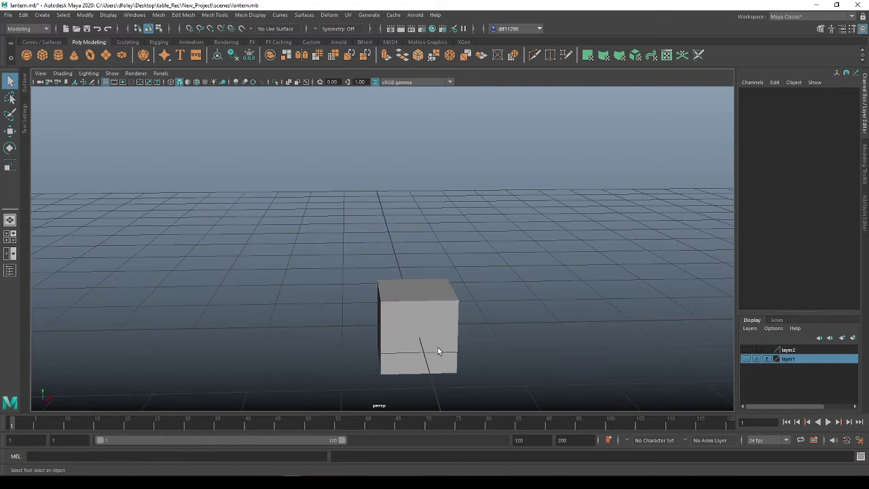
left_click(431, 325)
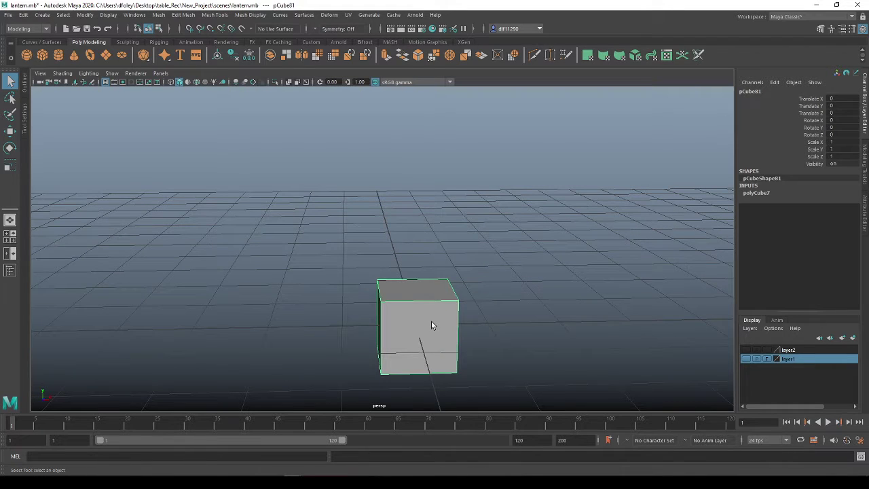
key("w")
key("e")
key("w")
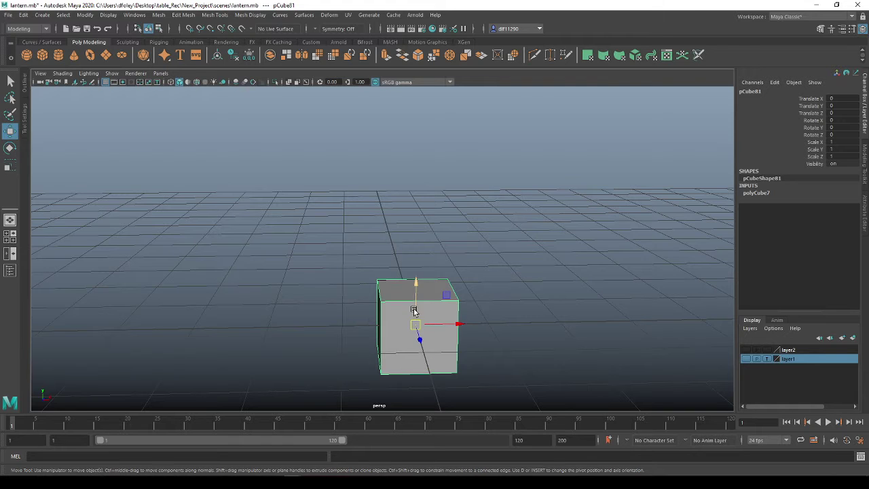
left_click_drag(425, 328, 437, 264)
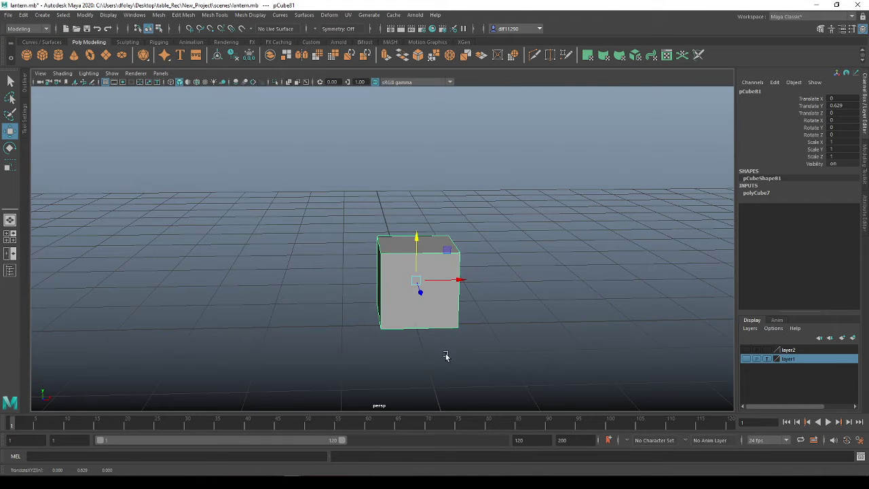
Scale the cube into a slim upright picket, about 0.11 in X and Z and about 1.69 in Y
left_click_drag(446, 355, 450, 298, "alt")
key("f")
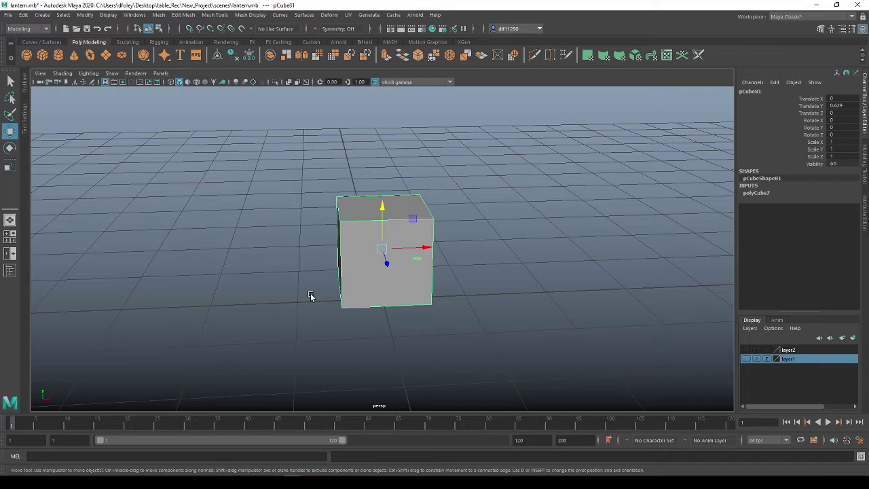
key("r")
left_click_drag(381, 248, 358, 246)
left_click_drag(415, 264, 336, 161, "alt")
left_click_drag(428, 240, 412, 242)
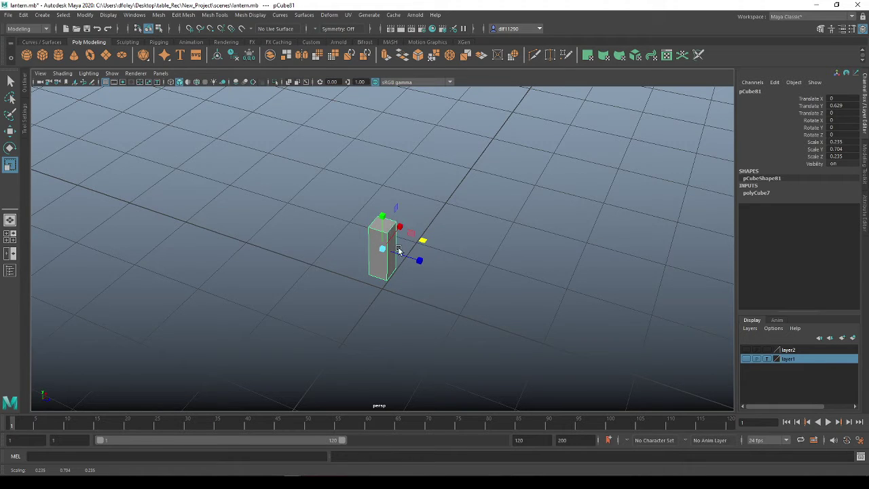
mouse_move(422, 243)
left_mouse_down("alt")
mouse_move(440, 268)
mouse_move(426, 256)
left_mouse_up("alt")
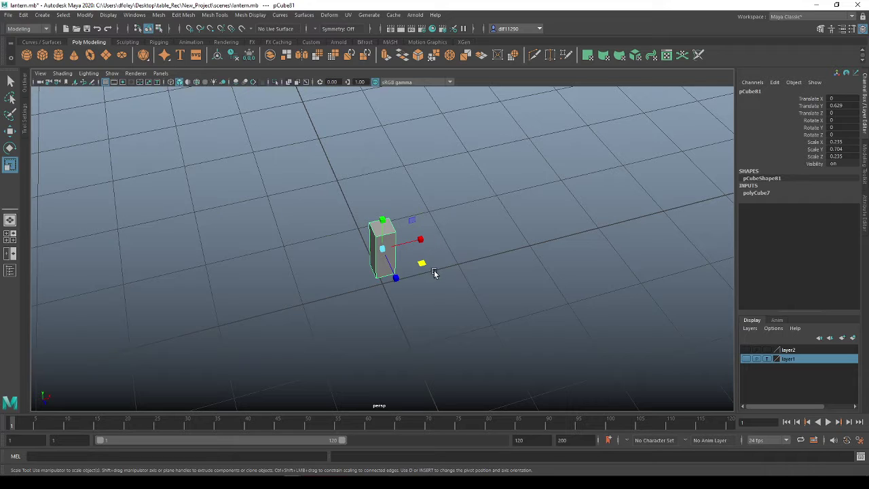
left_click_drag(422, 264, 398, 259)
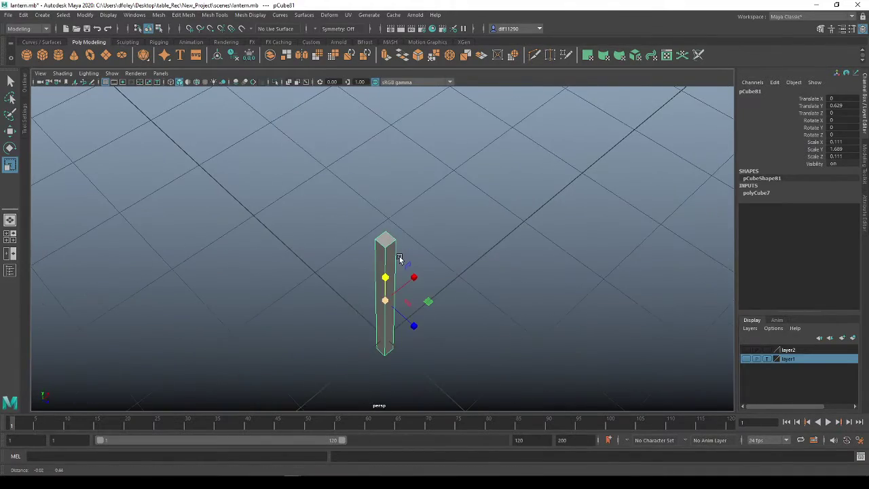
Show layer2 and examine the shape and pointed tips of the existing fence pickets next to the pillar
left_click(747, 351)
scroll(426, 257, "down", 5)
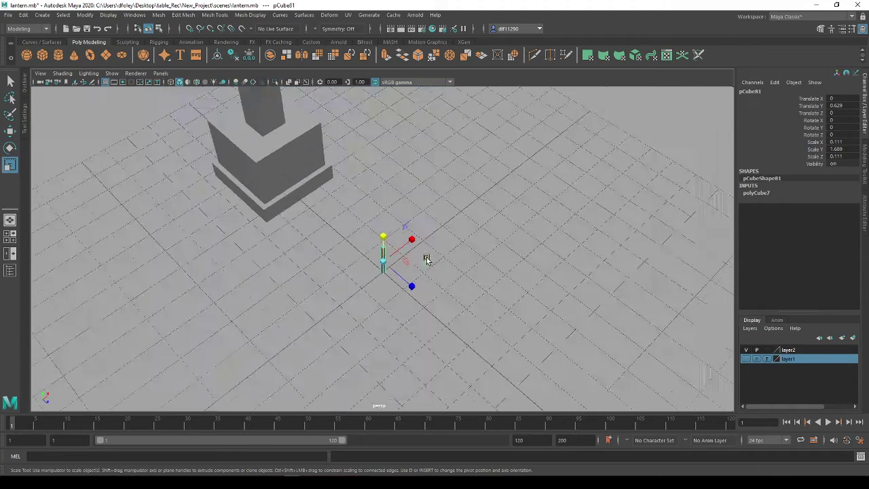
scroll(426, 258, "down", 4)
left_click_drag(425, 251, 458, 236, "alt")
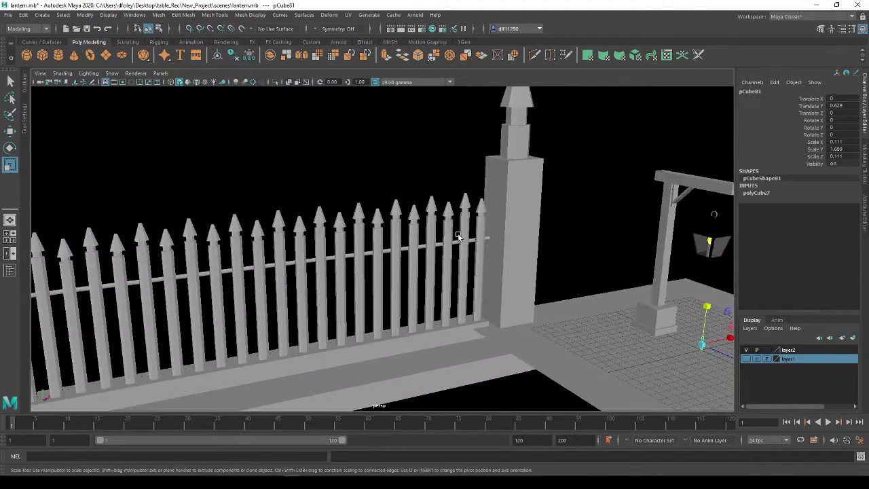
scroll(440, 227, "up", 6)
left_click_drag(411, 194, 344, 224, "alt")
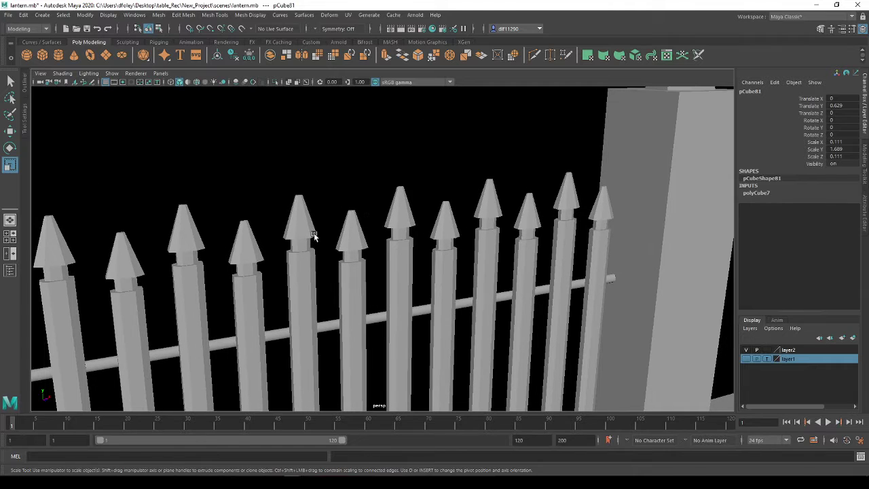
scroll(311, 284, "down", 9)
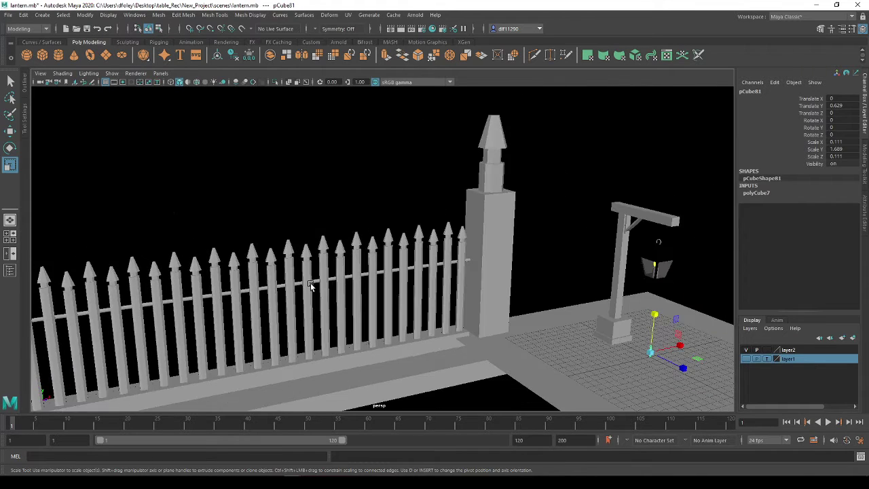
middle_click_drag(538, 319, 397, 301, "alt")
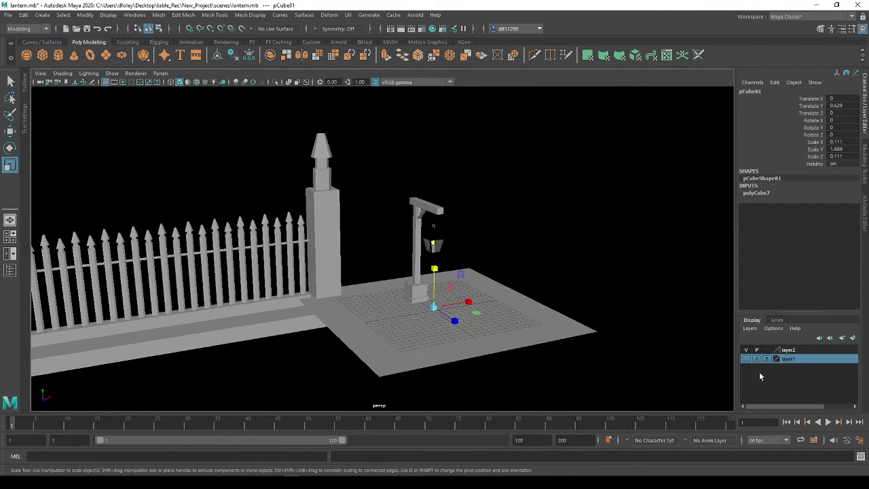
Hide layer2 and scale the picket up uniformly to about 0.67 in X and Z and 10.24 in Y
left_click(747, 354)
scroll(455, 293, "up", 8)
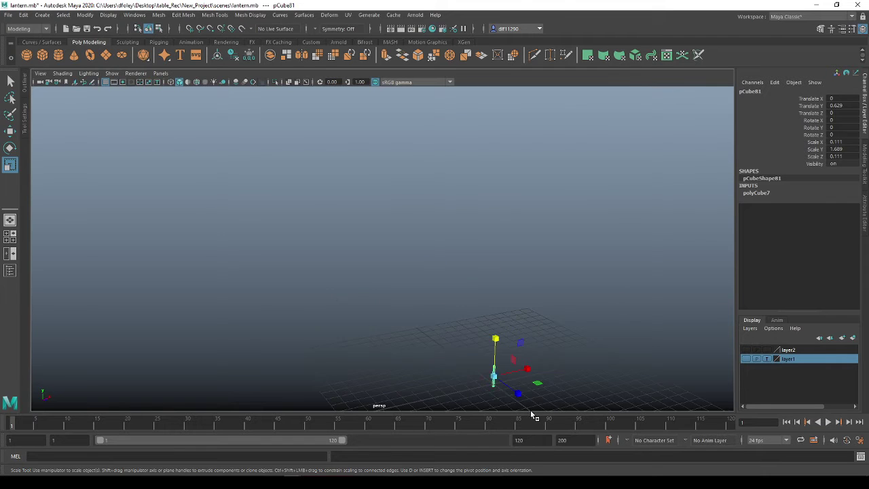
middle_click_drag(543, 397, 465, 318, "alt")
mouse_move(410, 298)
left_mouse_down()
mouse_move(502, 285)
mouse_move(407, 295)
left_mouse_up()
scroll(405, 297, "down", 2)
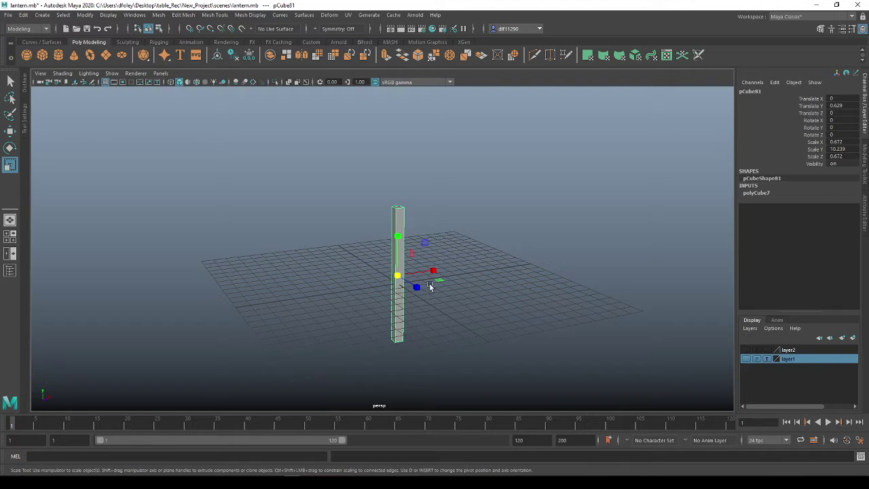
Select the picket's four vertical edges and bevel them with a fraction of 0.5 and one segment
mouse_move(391, 225)
left_mouse_down("alt")
mouse_move(400, 191)
mouse_move(392, 218)
left_mouse_up("alt")
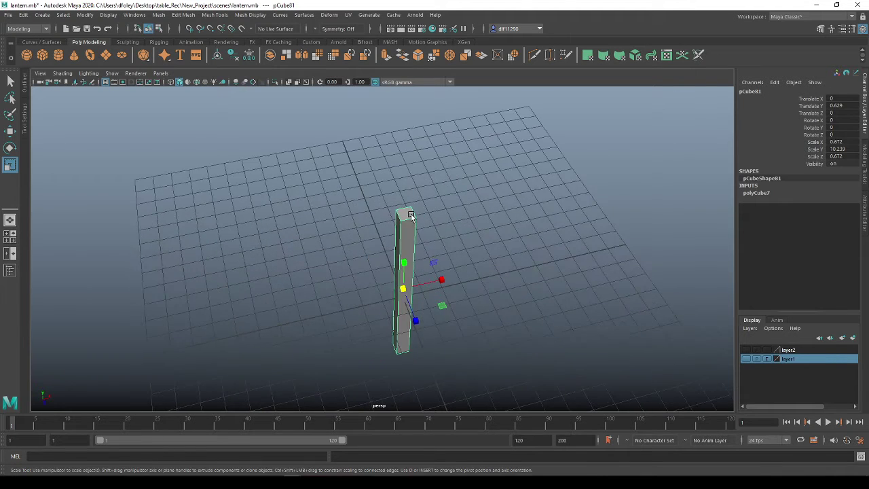
left_click_drag(446, 220, 411, 157, "alt")
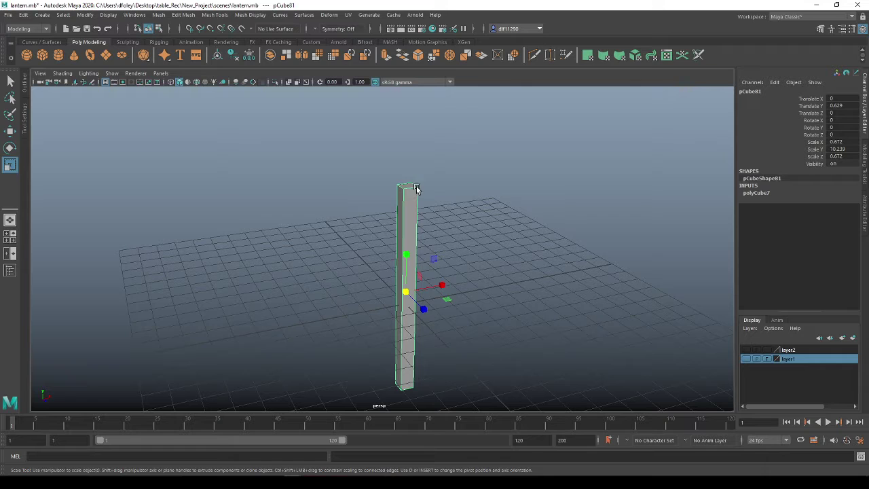
right_click(405, 200)
right_click_drag(405, 200, 403, 174)
left_click_drag(481, 256, 79, 237, "alt")
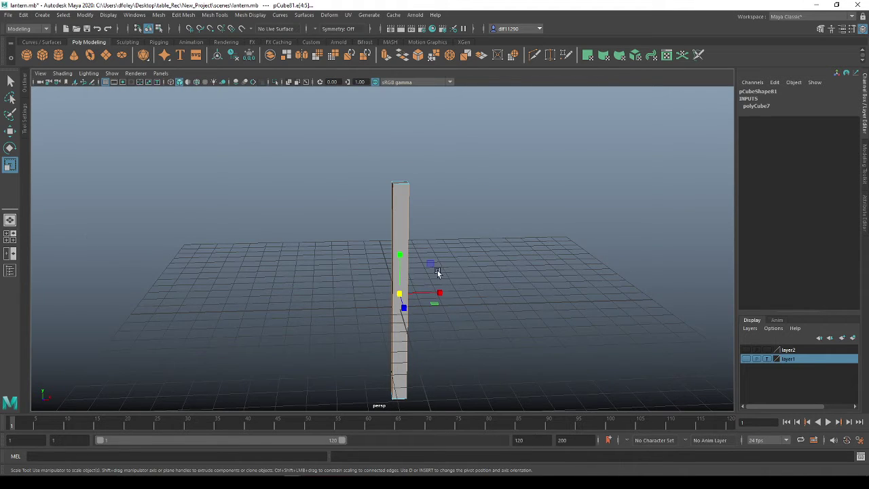
left_click_drag(527, 317, 328, 195)
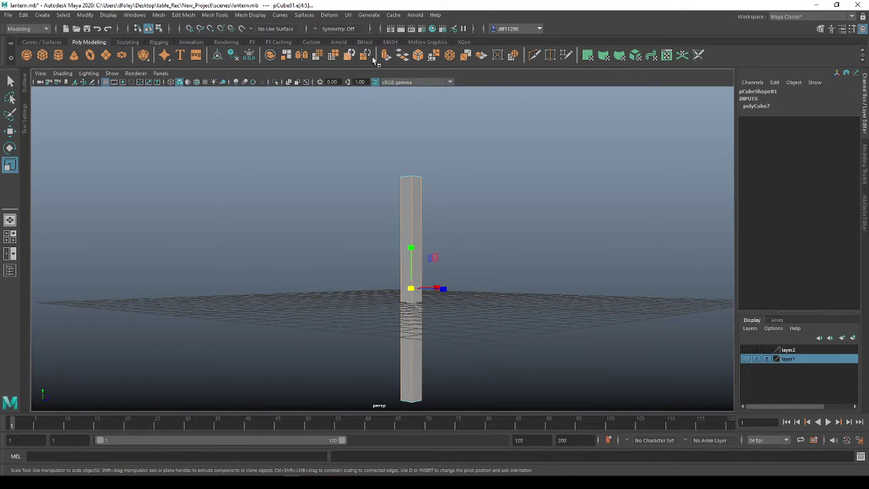
left_click(418, 55)
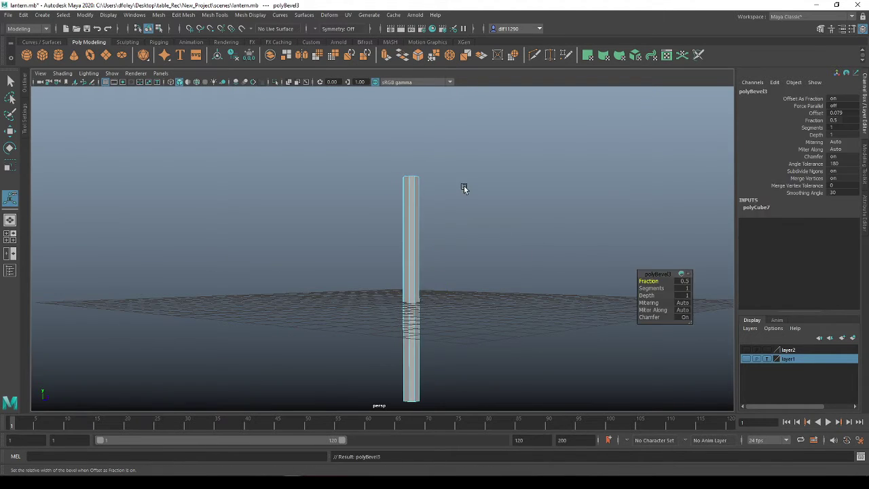
left_click_drag(463, 185, 417, 269, "alt")
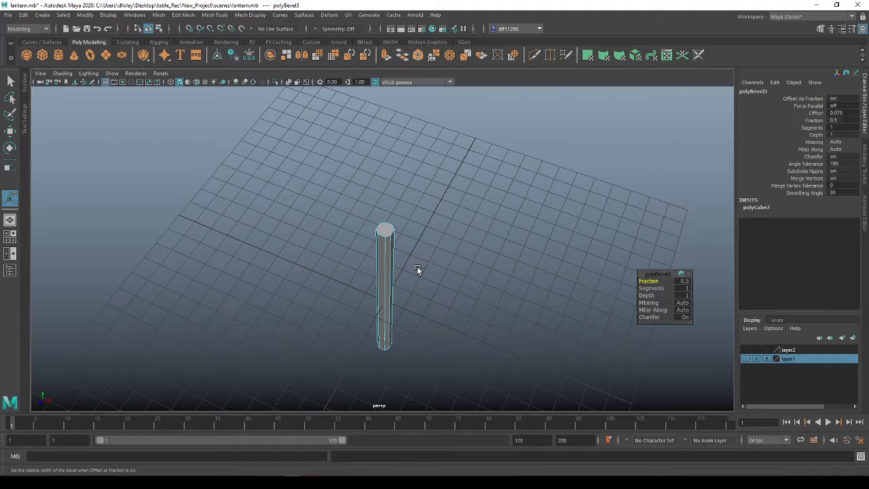
Undo the bevel on the picket's vertical edges and select its top face
key("ctrl+z")
left_click_drag(417, 266, 333, 200, "alt")
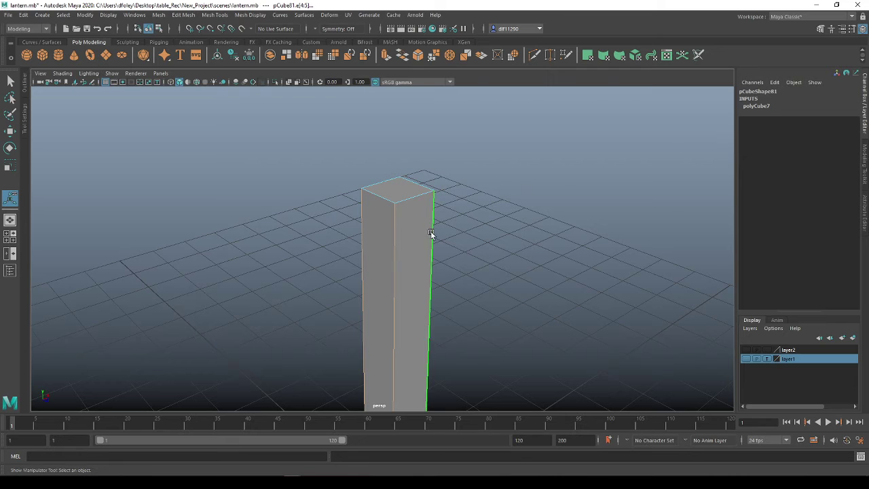
right_click(411, 197)
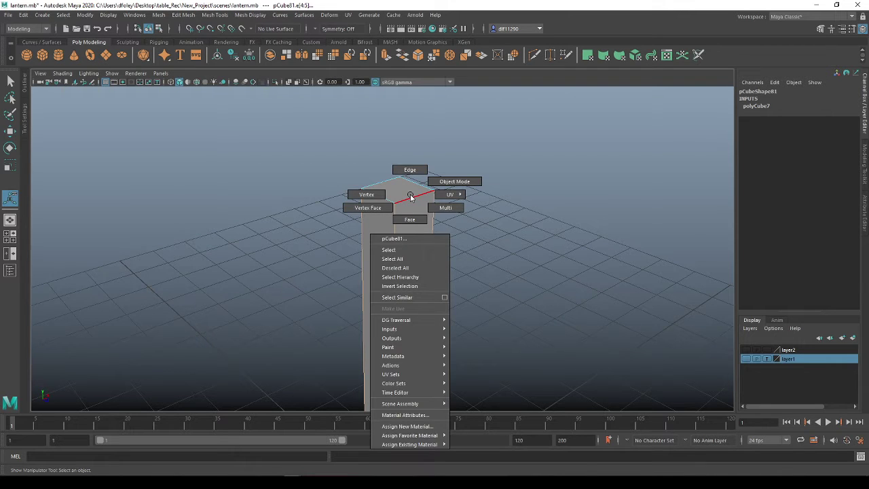
left_click(414, 218)
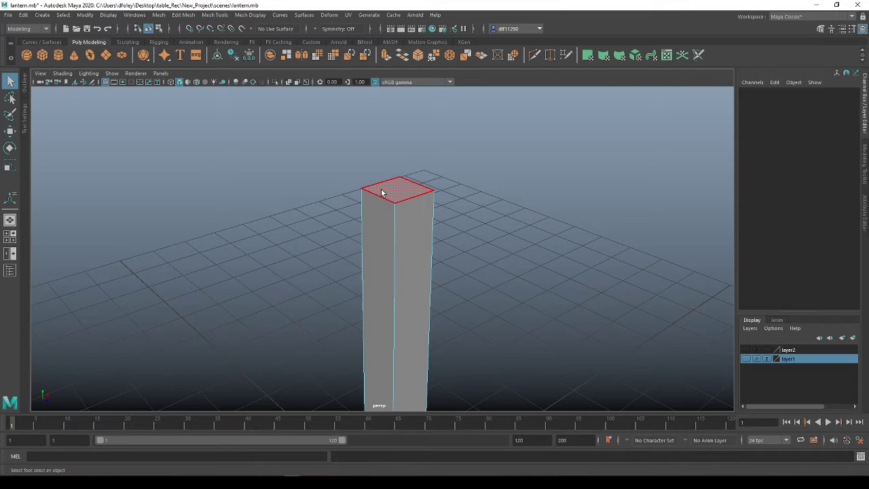
right_click(381, 194)
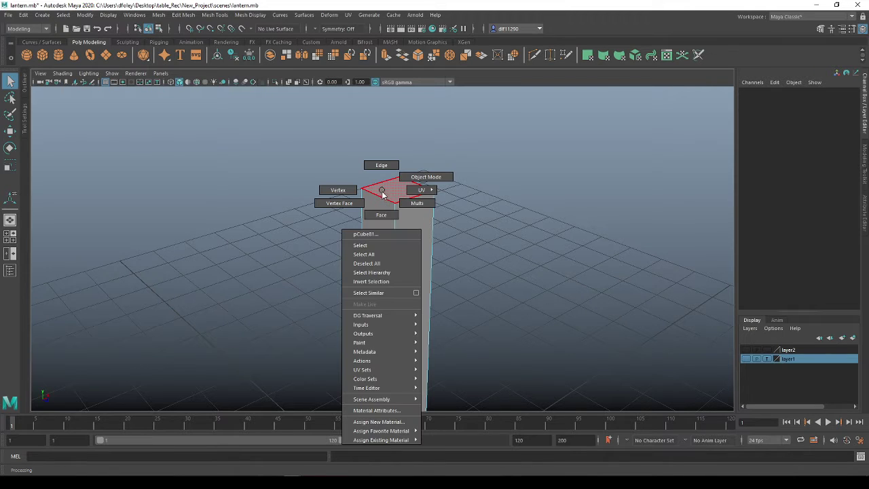
left_click(380, 216)
left_click(399, 188)
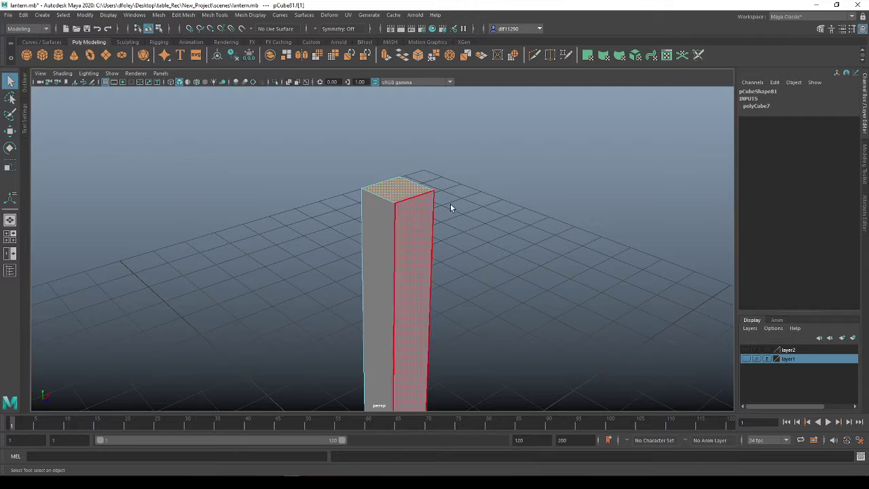
Extrude the top face in place and scale the new face inward in X and Z to make a smaller inset square
scroll(408, 250, "down", 4)
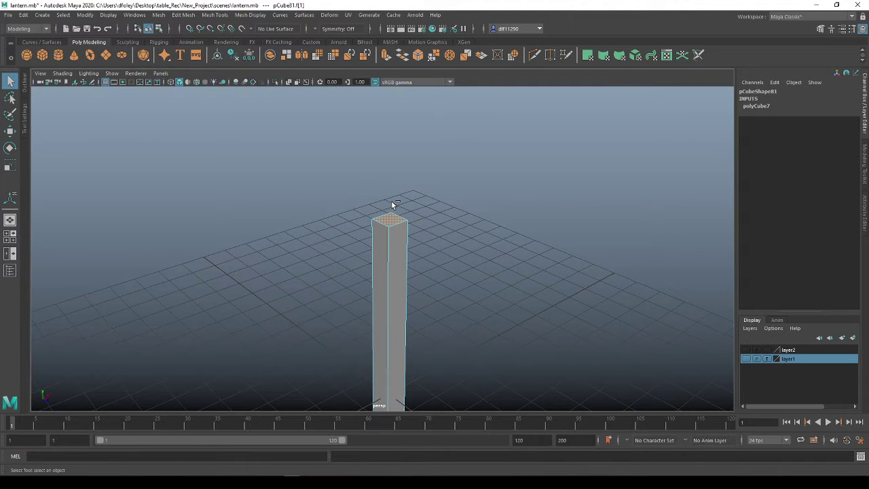
key("ctrl+e")
scroll(390, 198, "up", 4)
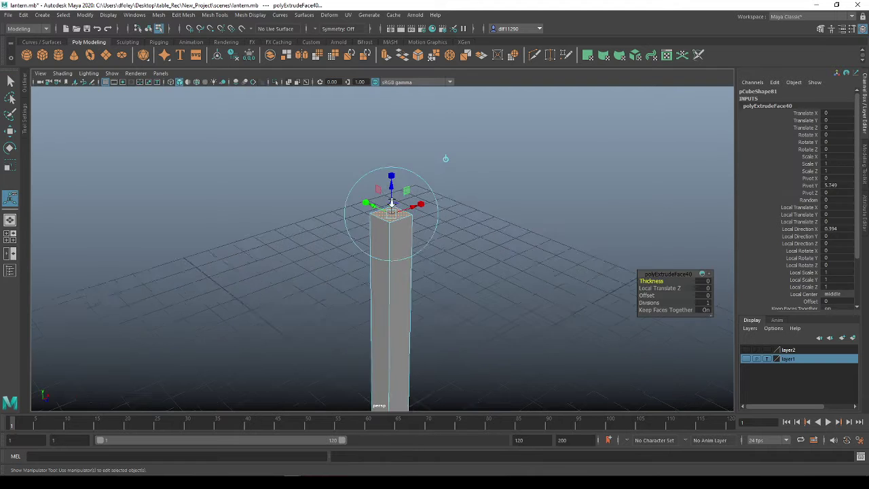
left_click_drag(386, 178, 390, 205, "alt")
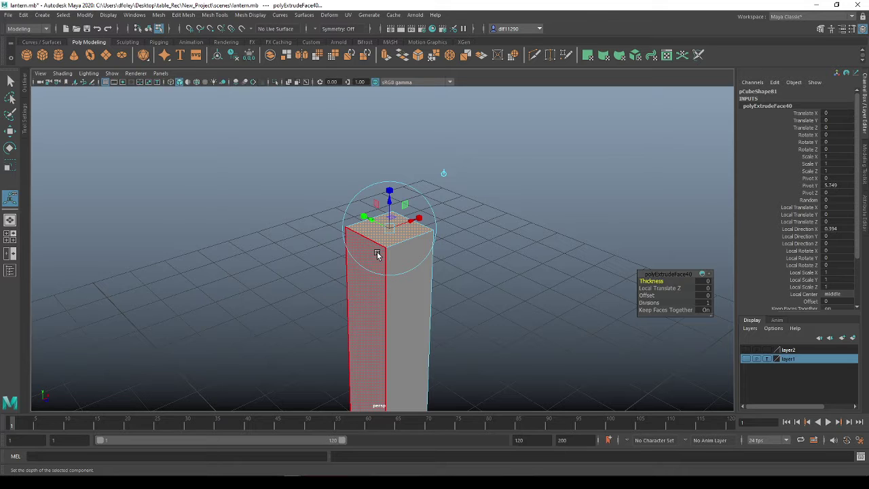
key("r")
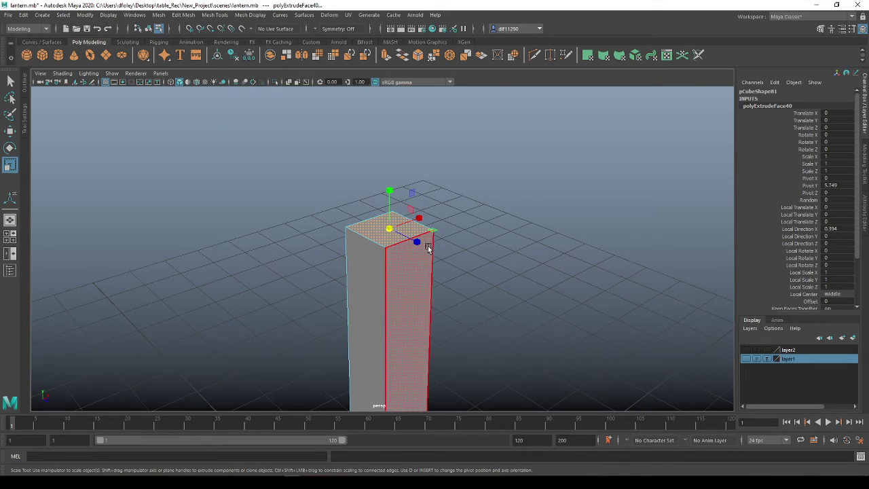
left_click_drag(450, 235, 427, 231)
key("w")
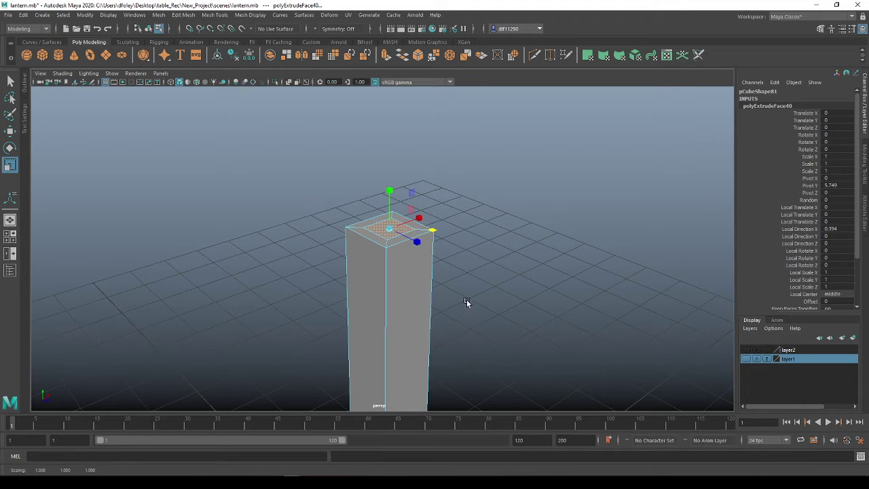
Try to raise the inset face about 1.03 units in Y to taper the picket's top
left_click_drag(466, 299, 452, 319, "alt")
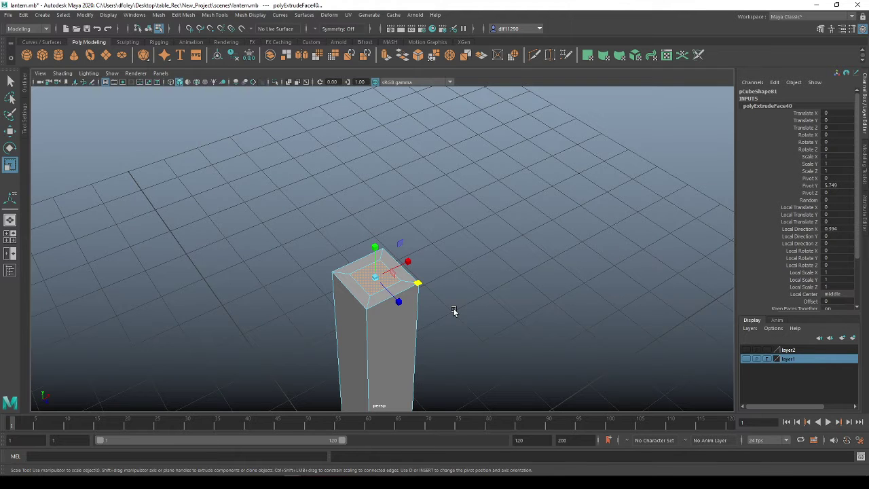
key("w")
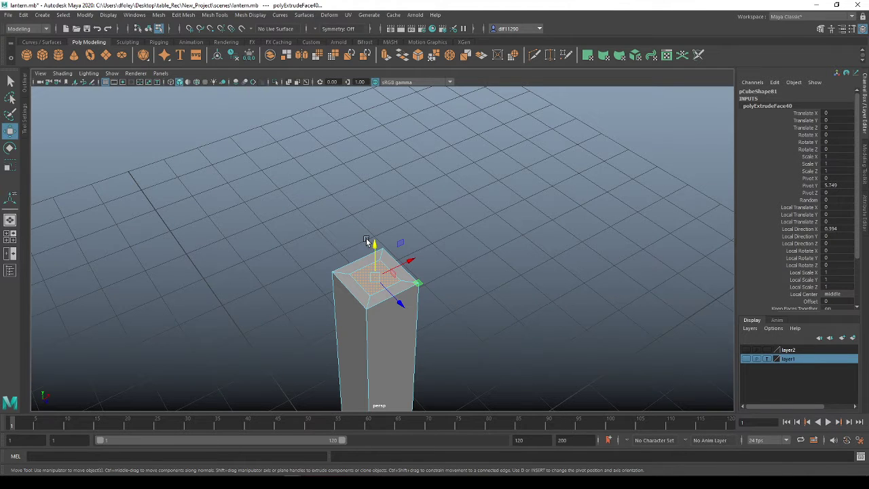
left_click_drag(374, 247, 376, 290)
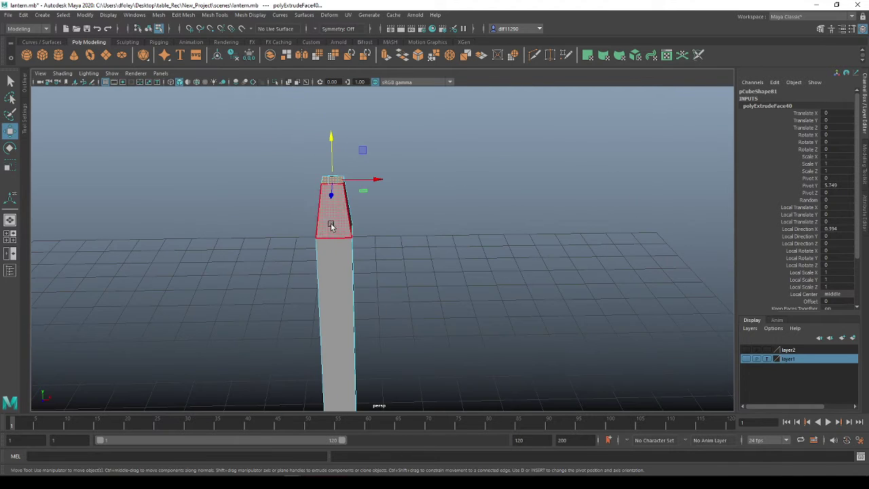
left_click_drag(332, 224, 348, 193, "alt")
left_click_drag(506, 272, 405, 269, "alt")
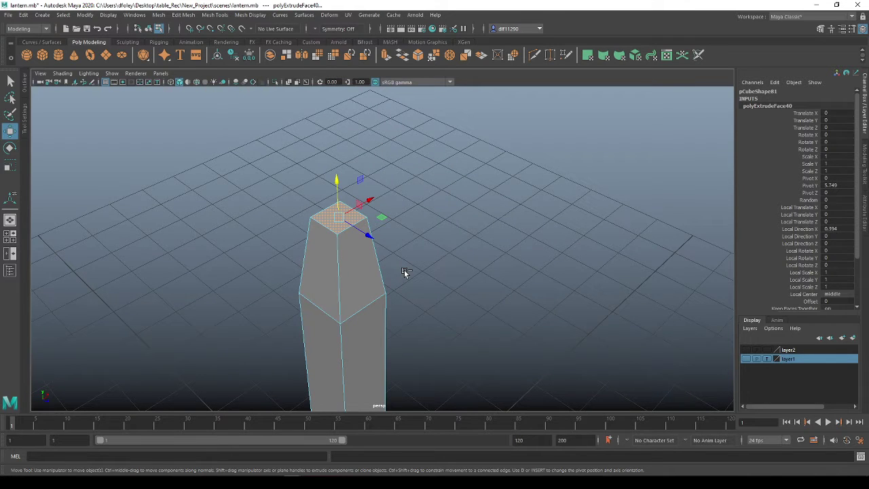
key("ctrl+z")
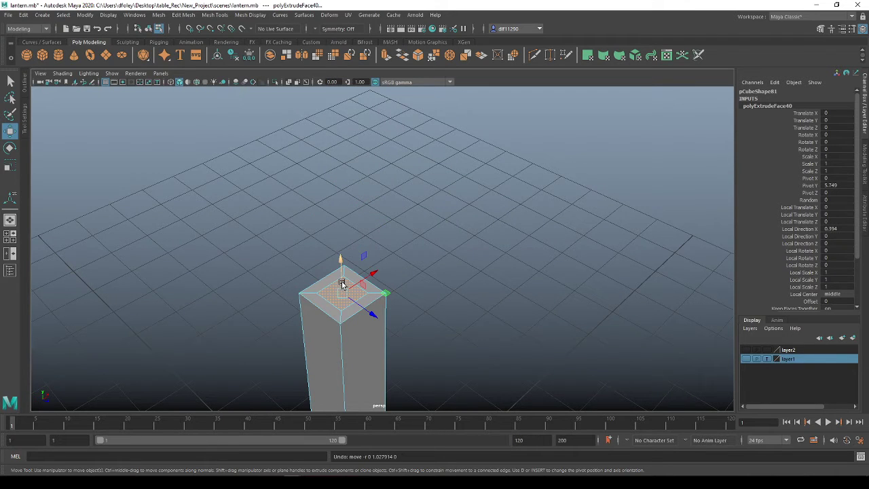
Extrude the inset face straight up about 0.36 units to form a narrow neck above the shaft
key("ctrl+e")
left_click_drag(342, 274, 343, 253)
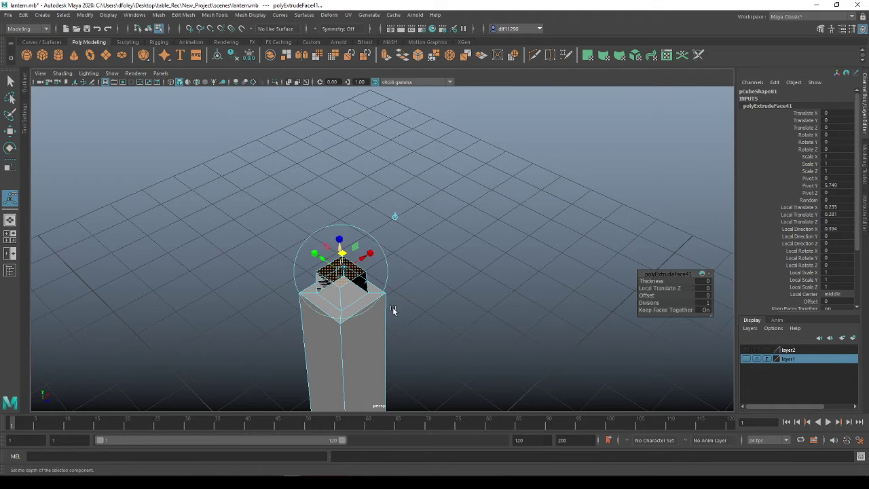
left_click_drag(393, 309, 384, 330, "alt")
key("ctrl+z")
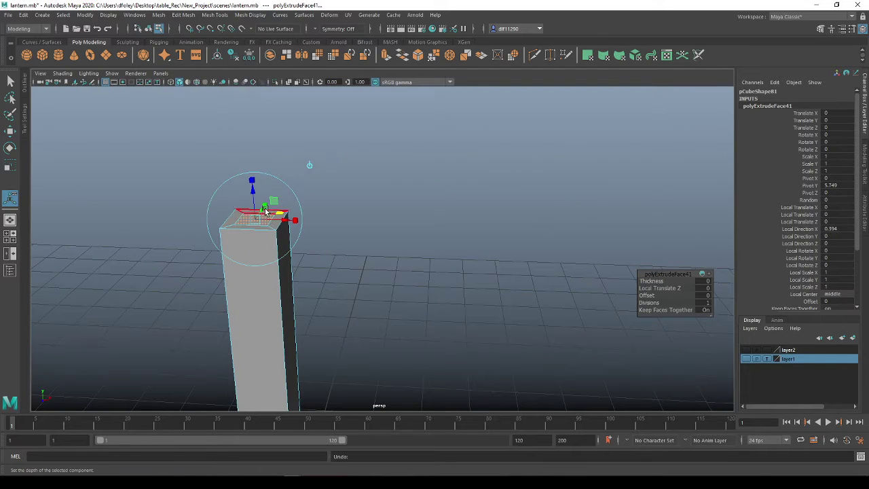
left_click_drag(253, 193, 250, 166)
left_click_drag(210, 271, 228, 271, "alt")
mouse_move(252, 203)
middle_mouse_down("alt")
mouse_move(228, 200)
mouse_move(262, 194)
middle_mouse_up("alt")
Extrude the neck's top face in place and scale it outward in X and Z to roughly the shaft's width
key("ctrl+e")
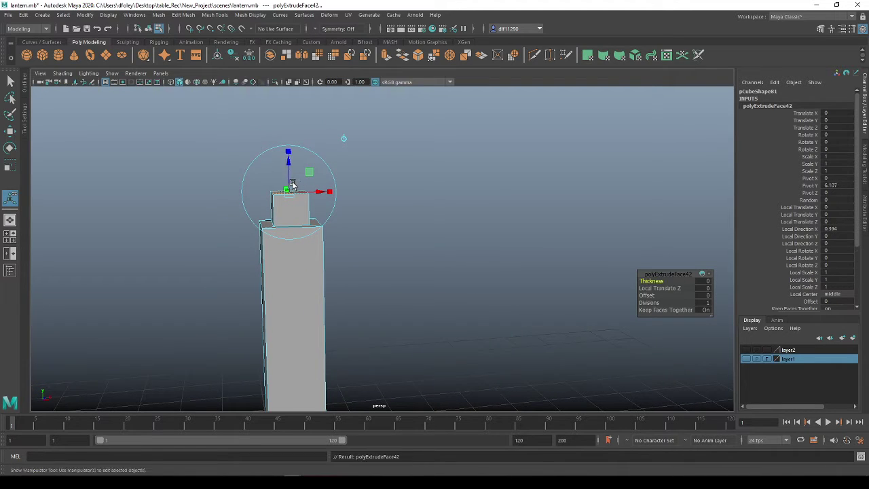
left_click_drag(291, 246, 311, 235, "alt")
key("ctrl+z")
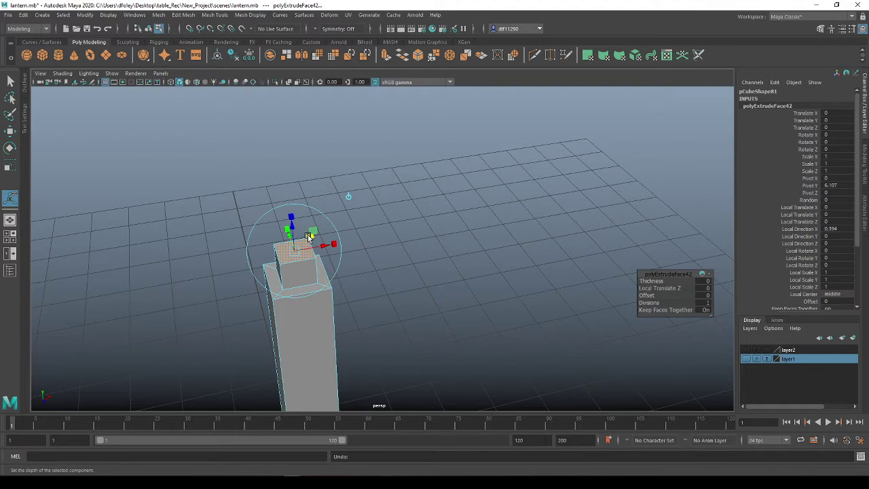
key("r")
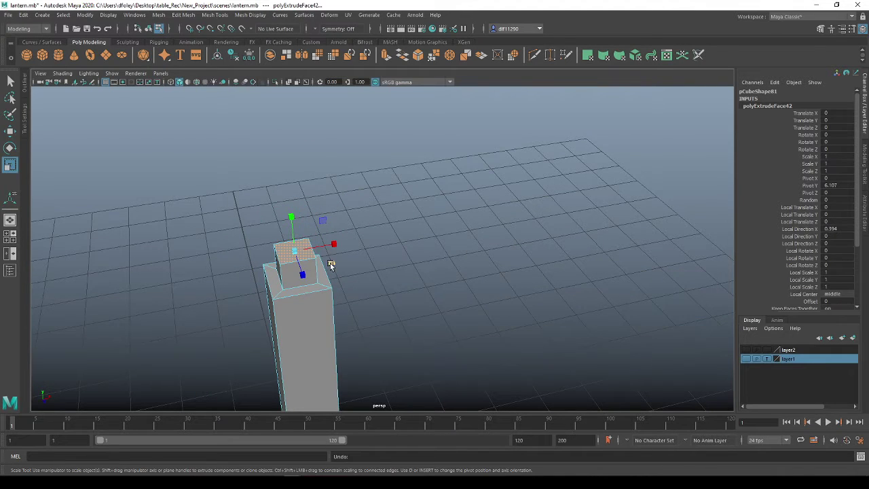
left_click_drag(331, 264, 295, 306)
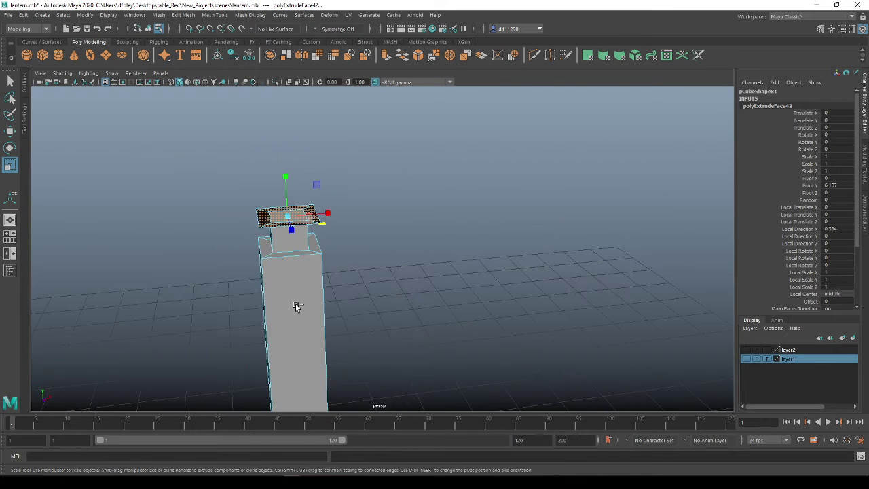
Extrude the widened face upward by 1.126 and scale its top to about 0.214 in X and Z to form a pointed tip
key("ctrl+e")
left_click_drag(285, 183, 292, 250)
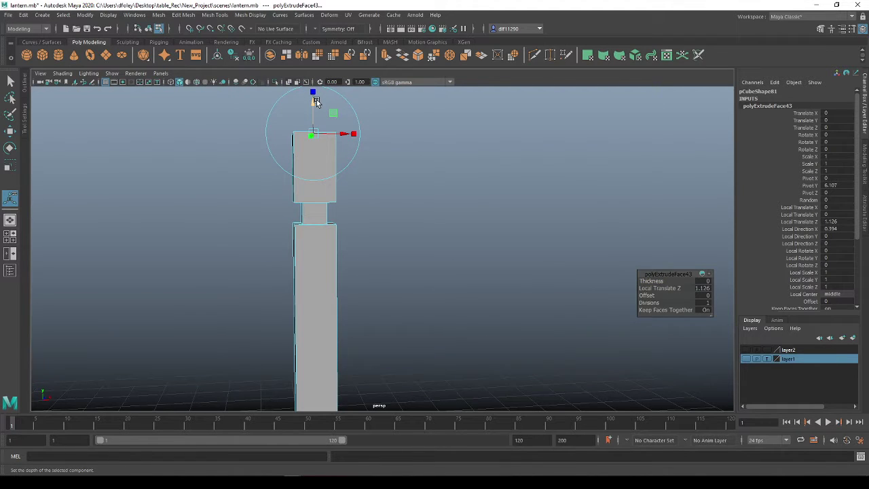
key("r")
left_click_drag(322, 155, 346, 215, "alt")
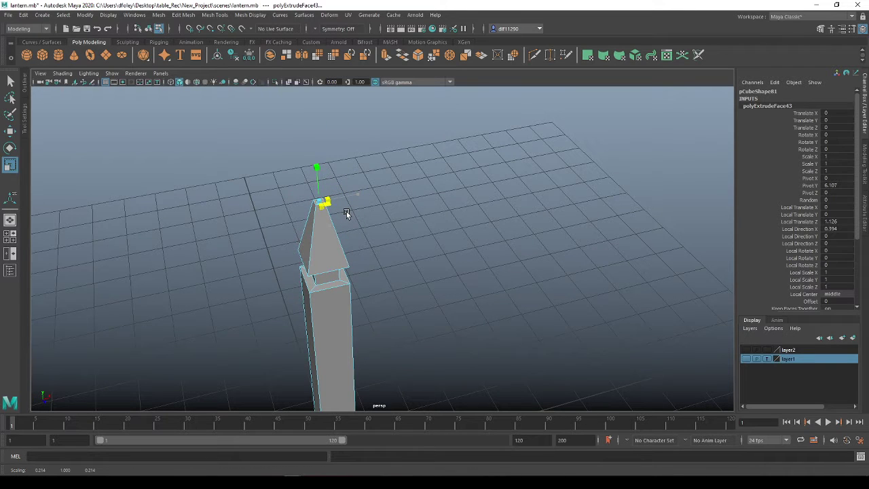
Select the four vertical edges of the picket's shaft and bevel them with a fraction of 0.5 and one segment
left_click_drag(433, 256, 330, 245, "alt")
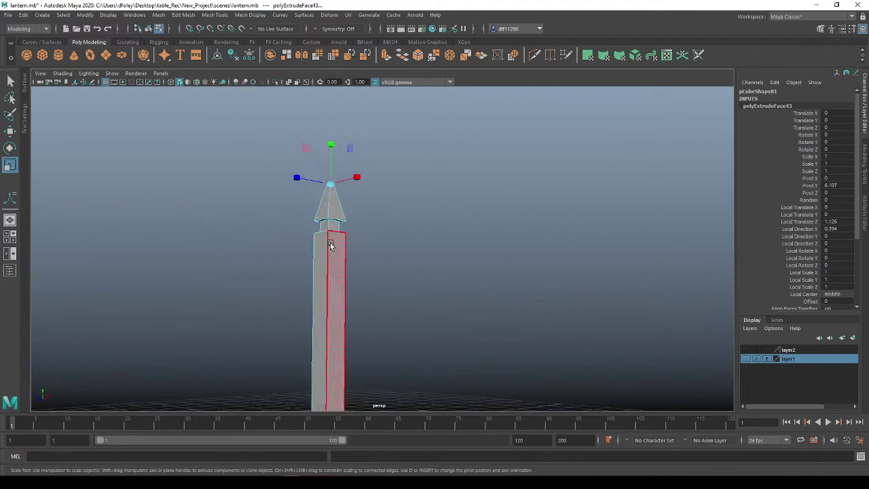
right_click_drag(330, 244, 314, 270, "alt")
left_click_drag(314, 269, 347, 293, "alt")
middle_click_drag(357, 273, 367, 163, "alt")
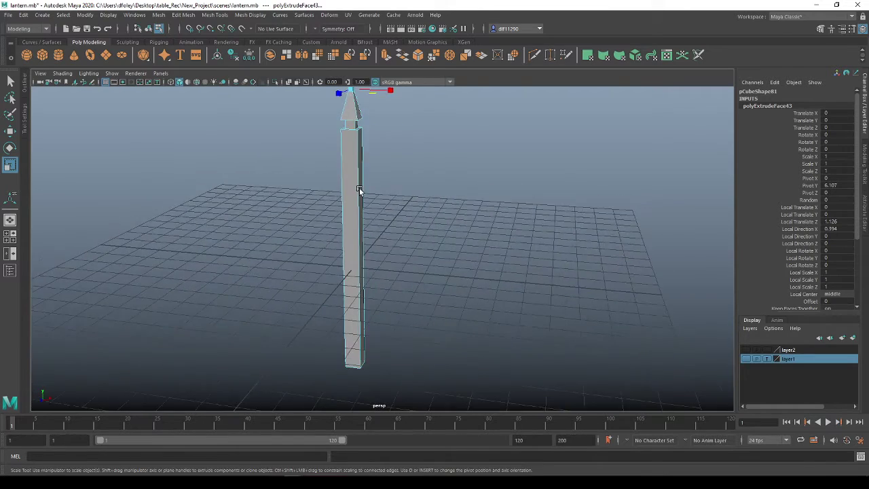
left_click_drag(358, 190, 356, 165, "alt")
right_click_drag(356, 165, 355, 207, "alt")
right_click(356, 205)
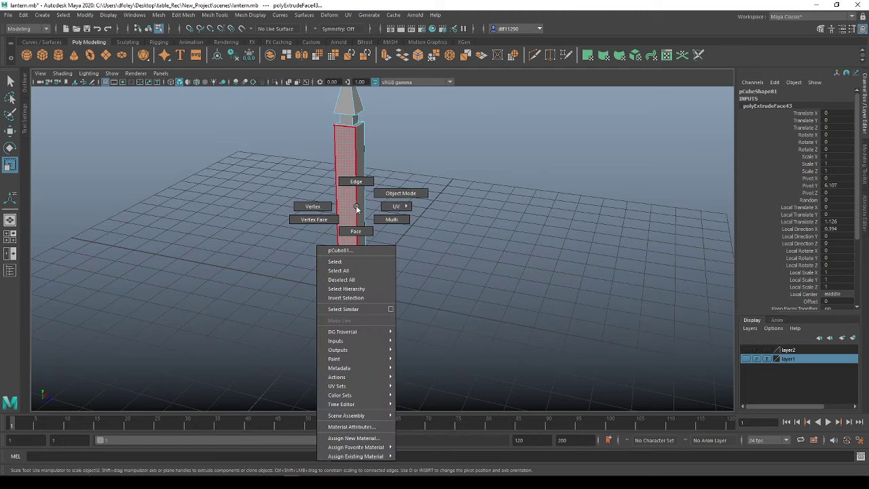
left_click(355, 181)
left_click_drag(351, 183, 107, 217, "alt")
left_click_drag(226, 241, 296, 221, "alt")
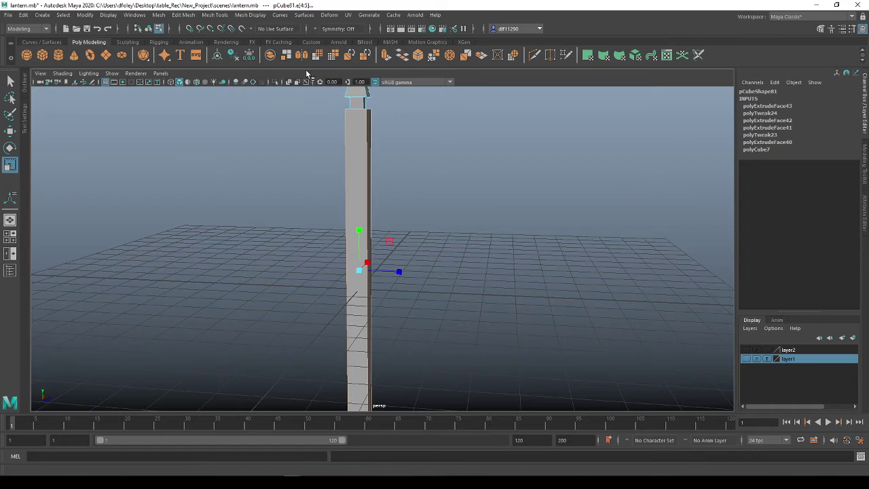
left_click_drag(460, 228, 255, 154)
left_click(421, 57)
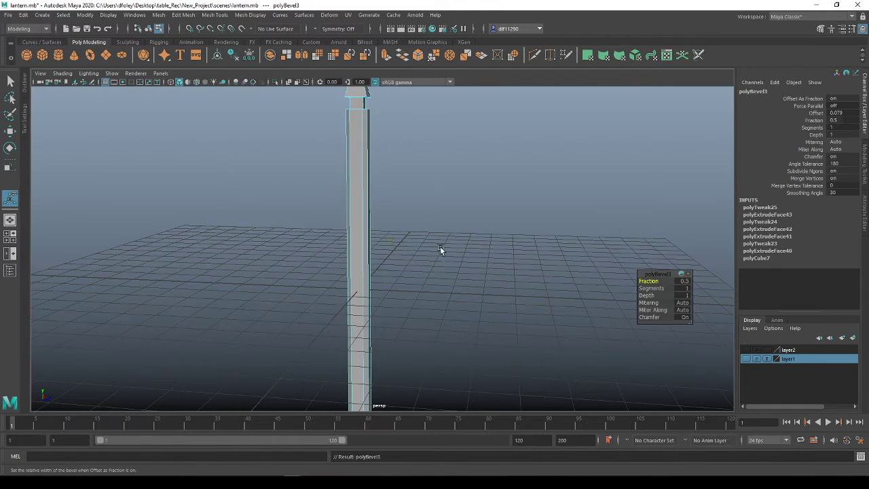
Round the shaft further by setting the bevel's fraction to 1 and its segments to 2
left_click_drag(441, 230, 359, 243, "alt")
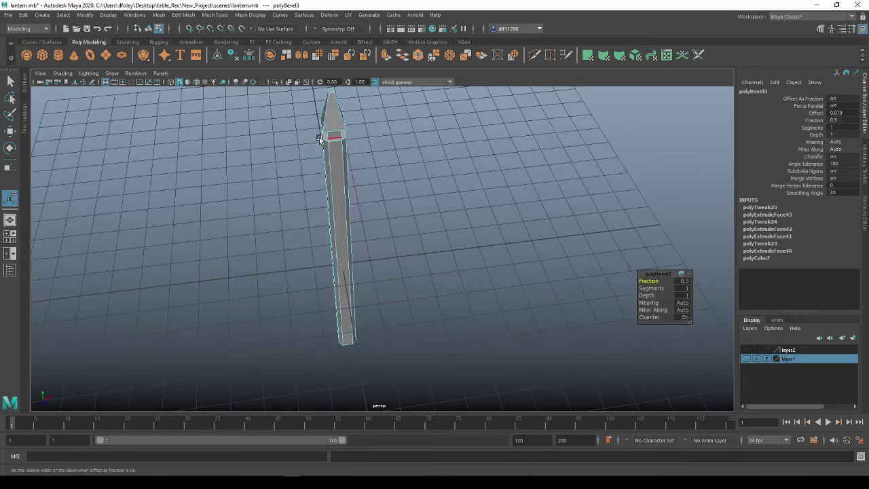
left_click_drag(304, 266, 343, 224, "alt")
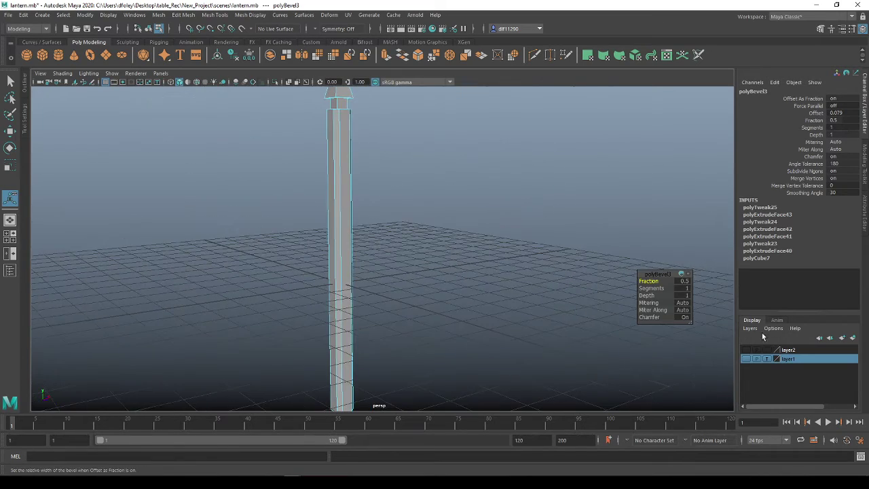
middle_click_drag(424, 204, 439, 275, "alt")
scroll(373, 184, "up", 5)
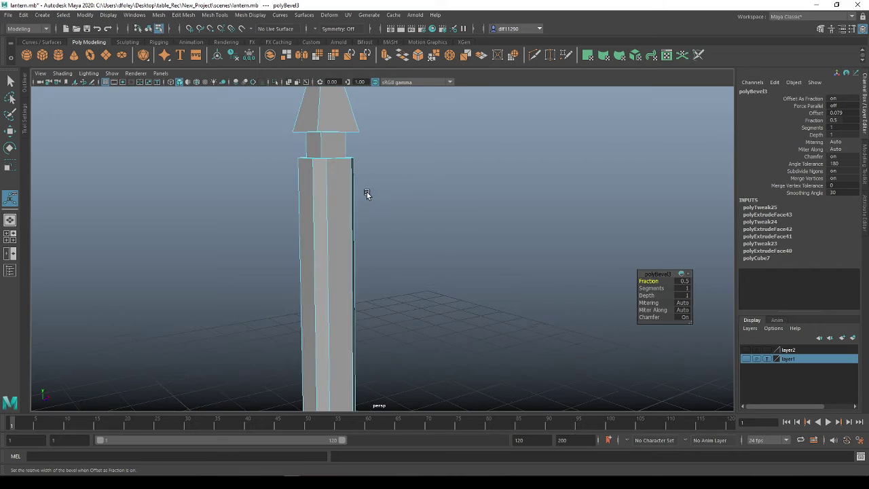
mouse_move(366, 193)
left_mouse_down("alt")
mouse_move(350, 204)
mouse_move(361, 196)
left_mouse_up("alt")
middle_click_drag(361, 197, 349, 246, "alt")
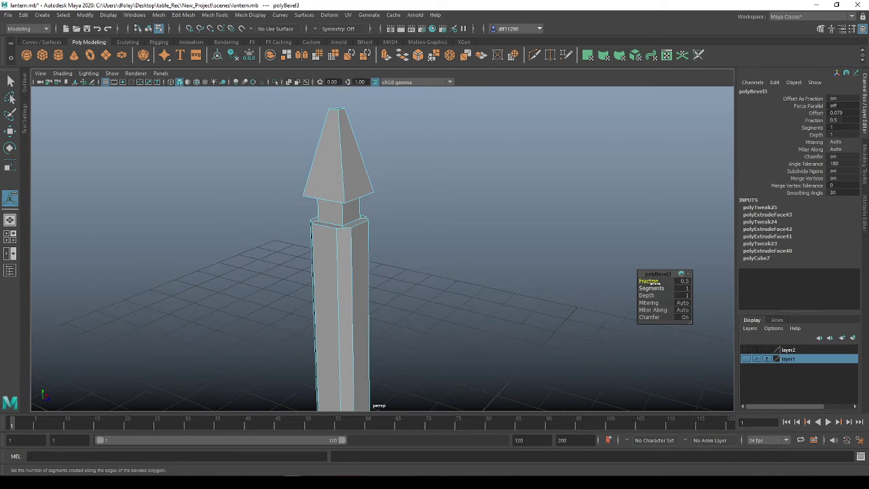
left_click_drag(649, 281, 658, 288)
left_click_drag(340, 194, 316, 200, "alt")
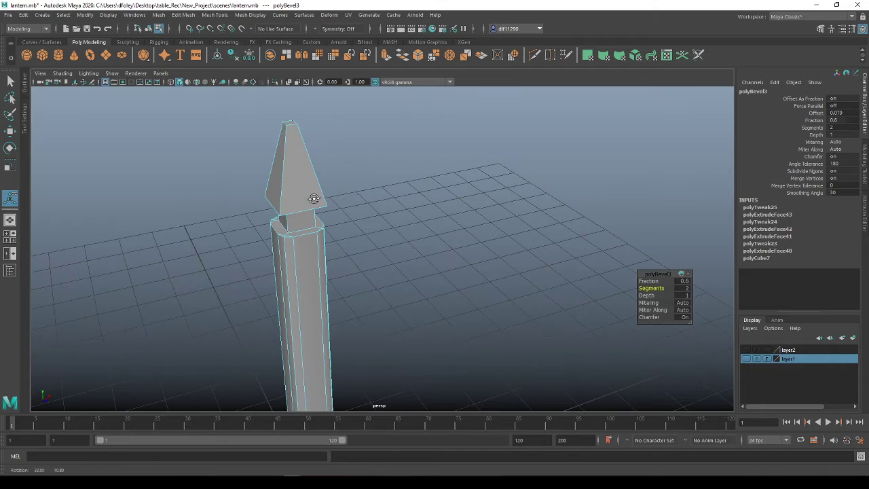
left_click_drag(650, 280, 678, 280)
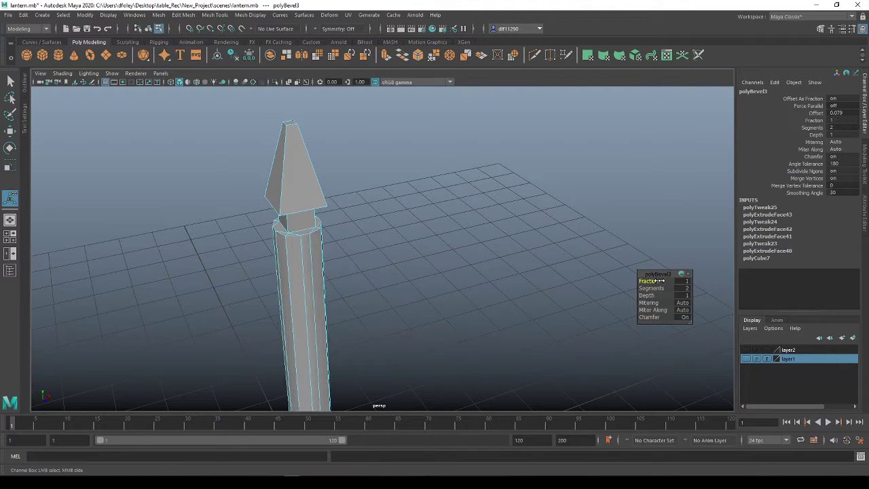
left_click_drag(357, 288, 374, 237, "alt")
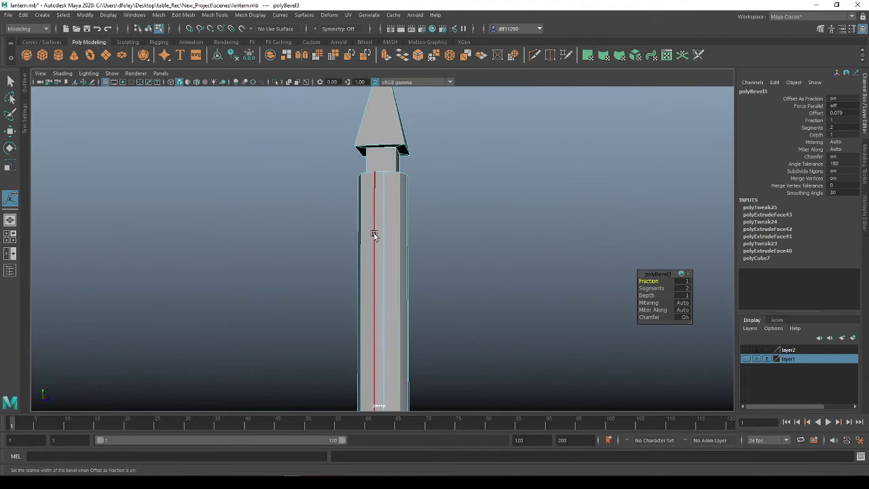
Try to insert a vertical edge loop through the middle of the picket's neck with the Insert Edge Loop tool
right_click_drag(374, 231, 424, 218)
left_click_drag(465, 213, 265, 254, "alt")
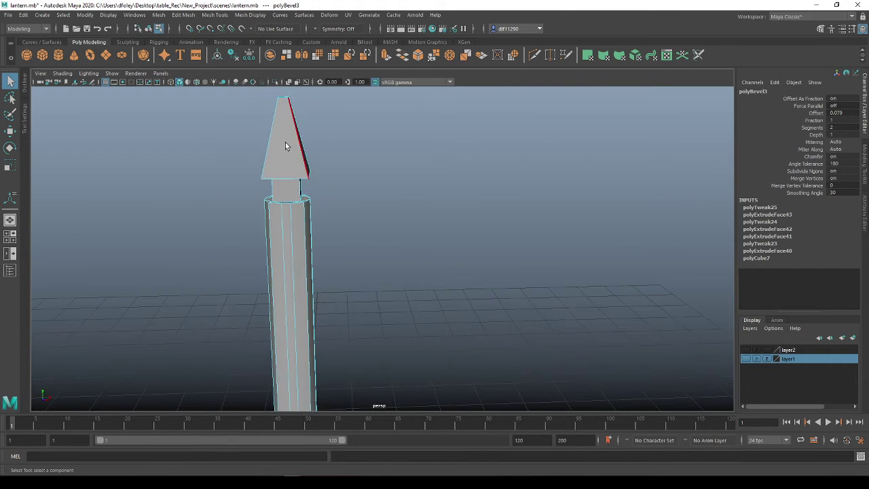
left_click_drag(265, 217, 353, 184, "alt")
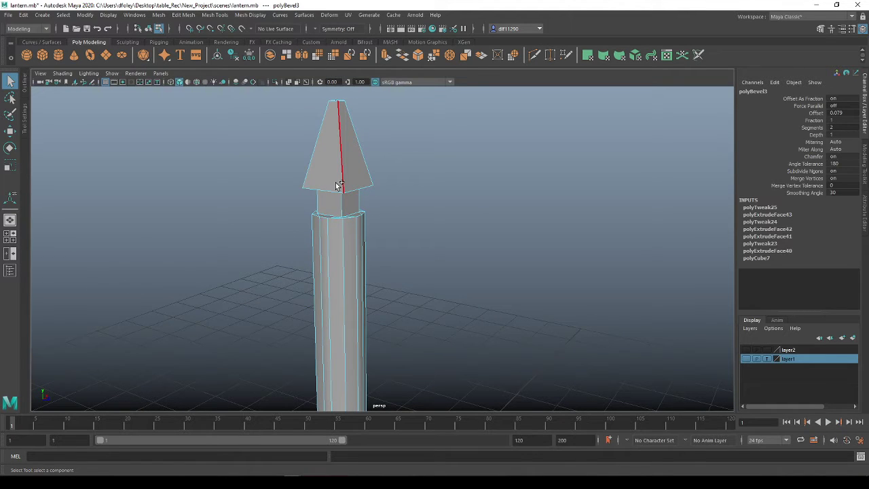
right_click(338, 184, "shift")
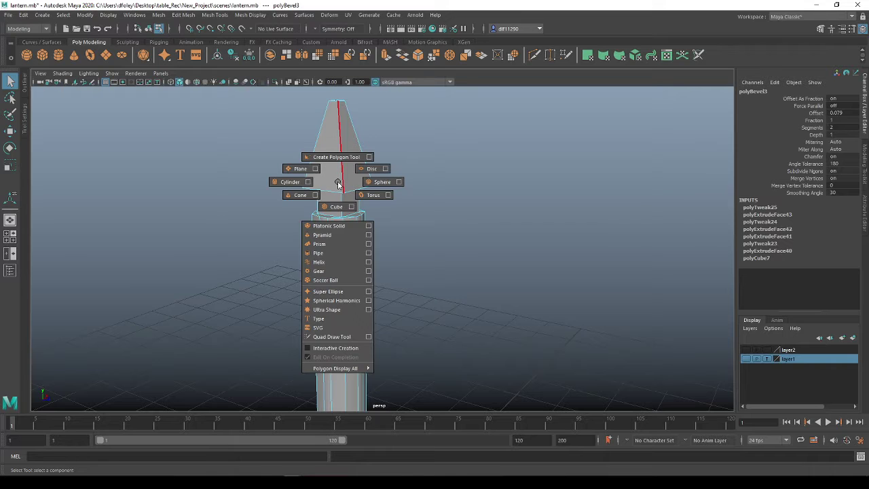
left_click(339, 182)
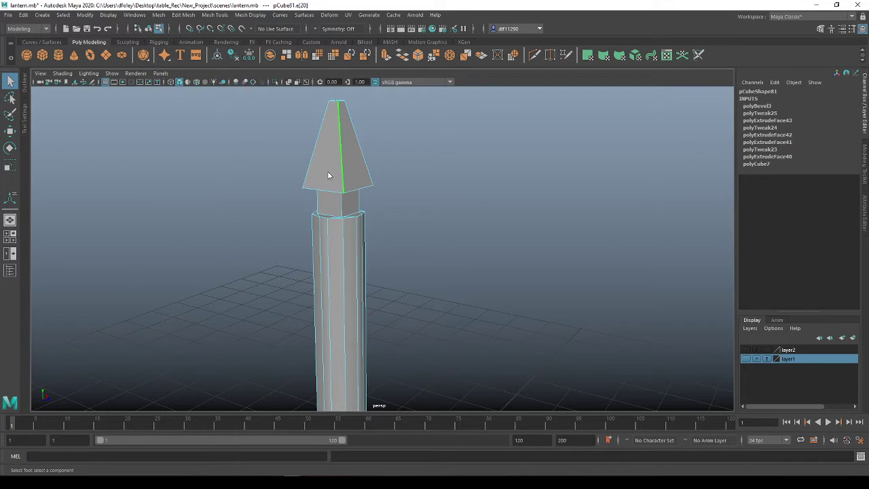
right_click(327, 174, "shift")
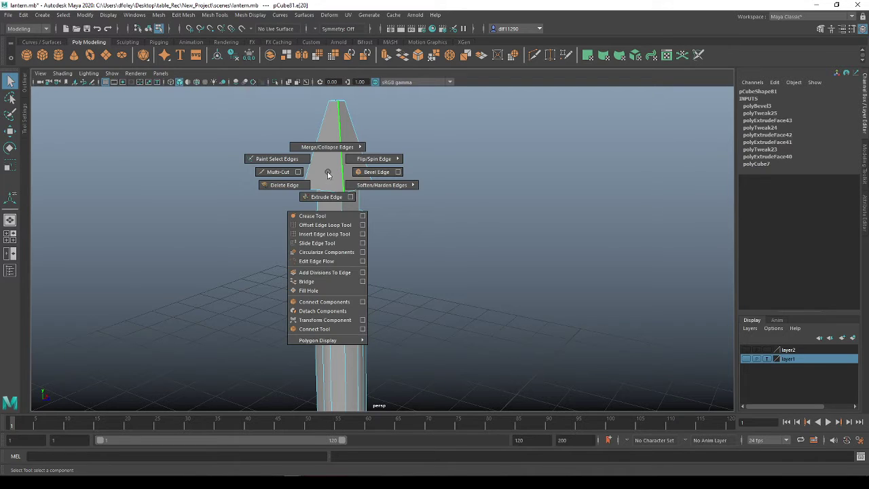
left_click(346, 234)
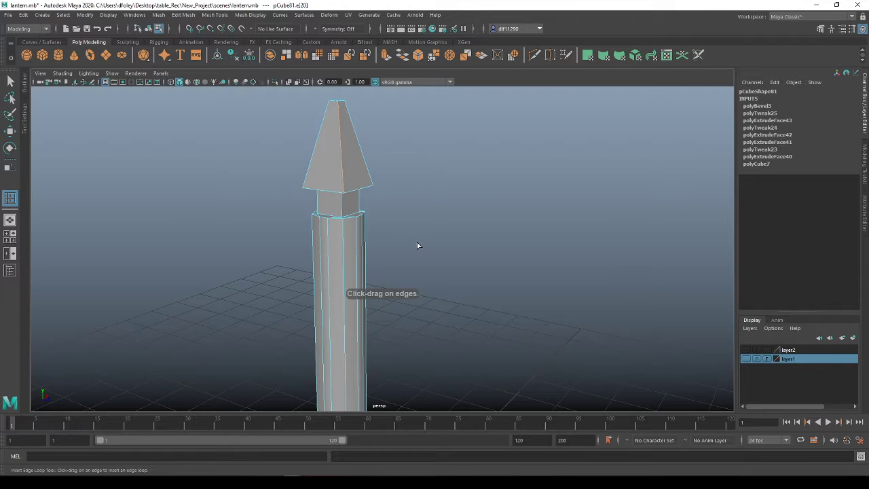
left_click_drag(417, 245, 357, 227, "alt")
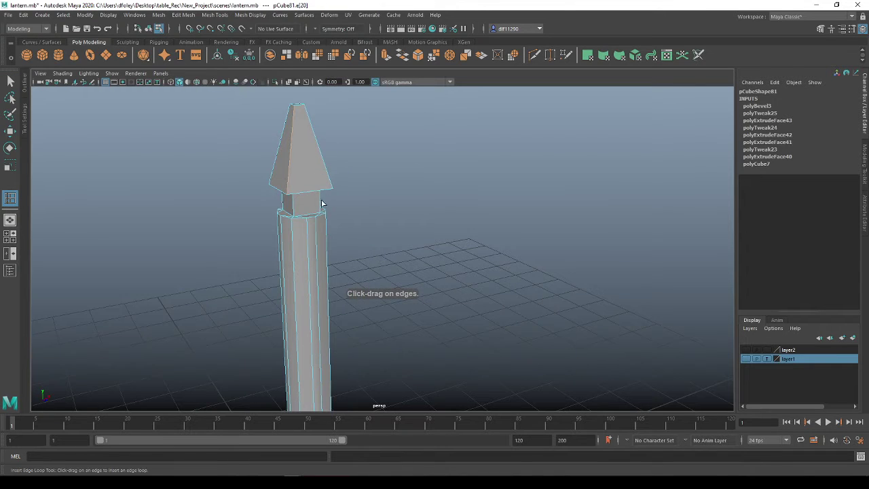
left_click_drag(321, 203, 380, 229)
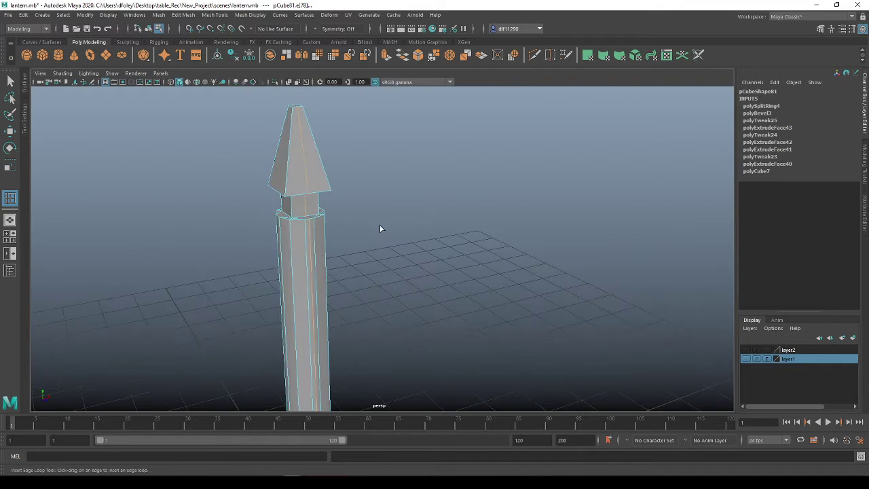
key("ctrl+z")
Try another vertical edge loop starting from a different side of the picket's neck and tip, and undo it
left_click_drag(305, 194, 354, 180, "alt")
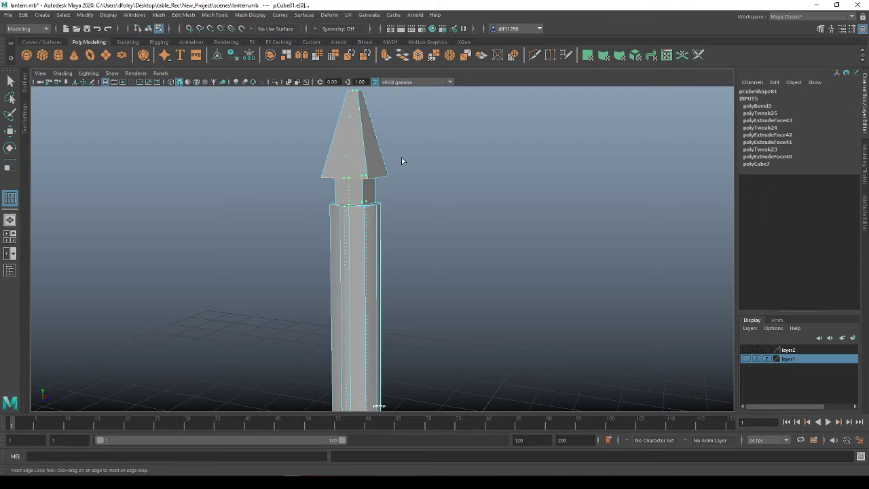
left_click_drag(305, 178, 325, 172)
key("ctrl+z")
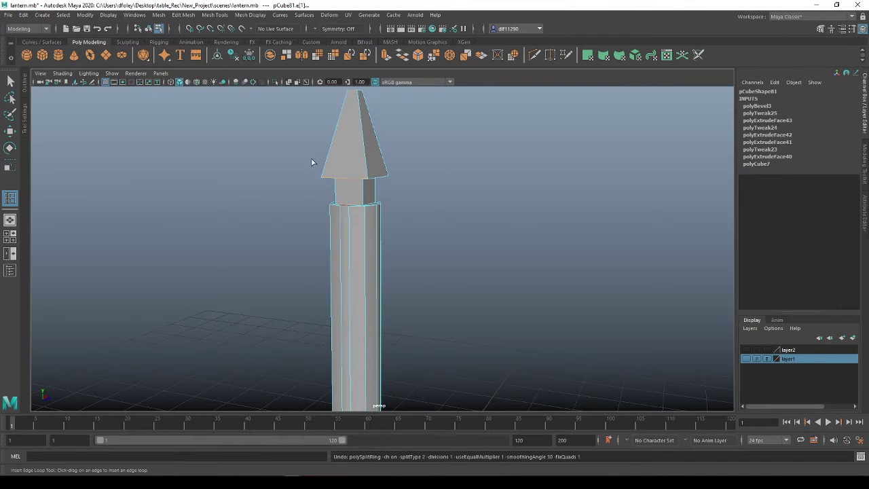
Set the Insert Edge Loop tool to relative distance from edge, try a vertical loop through the neck, and undo it
left_click_drag(462, 186, 408, 192, "alt")
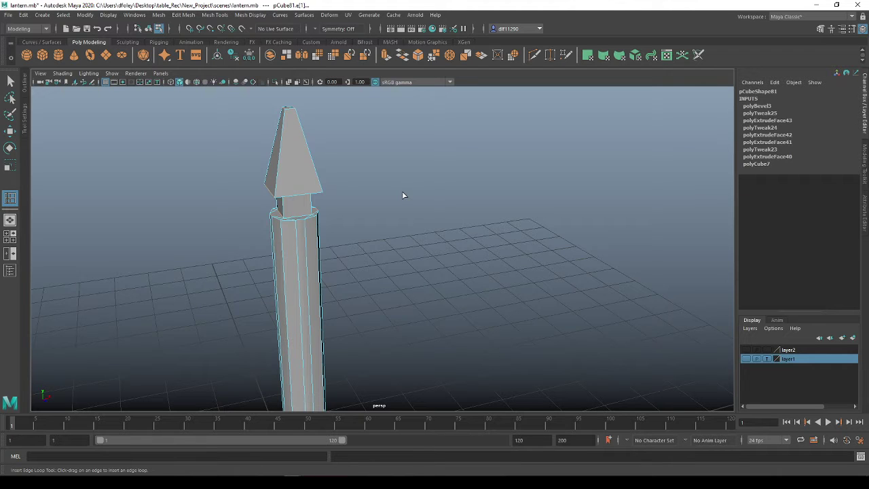
right_click(305, 223, "shift")
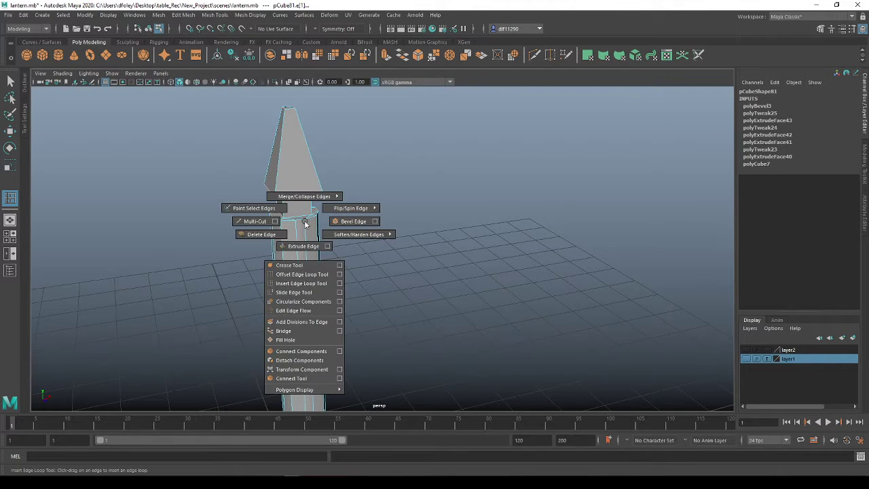
left_click(338, 285)
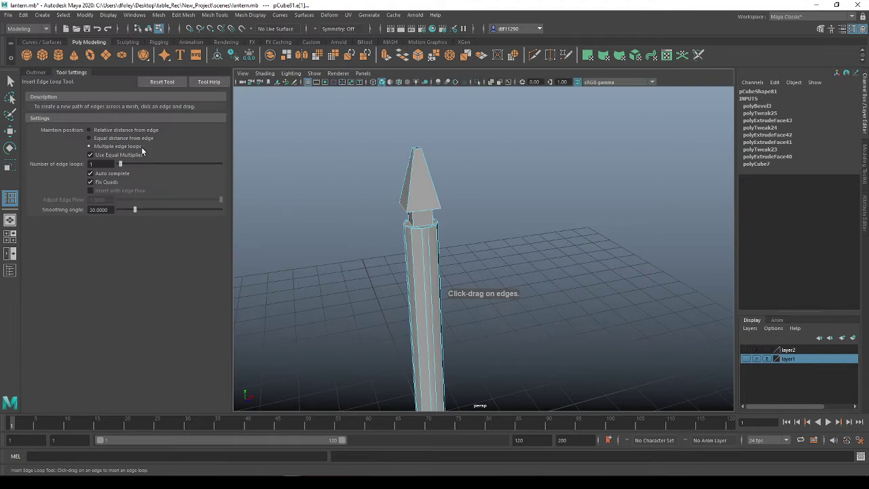
left_click(88, 129)
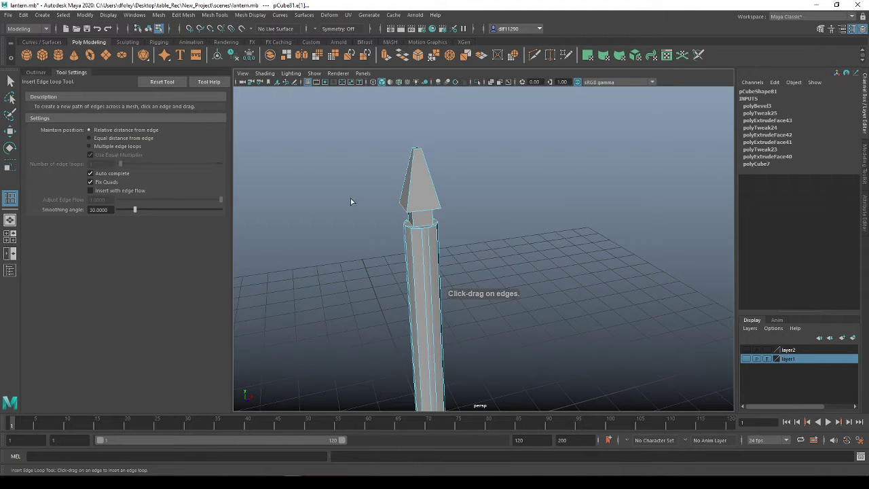
left_click(426, 219)
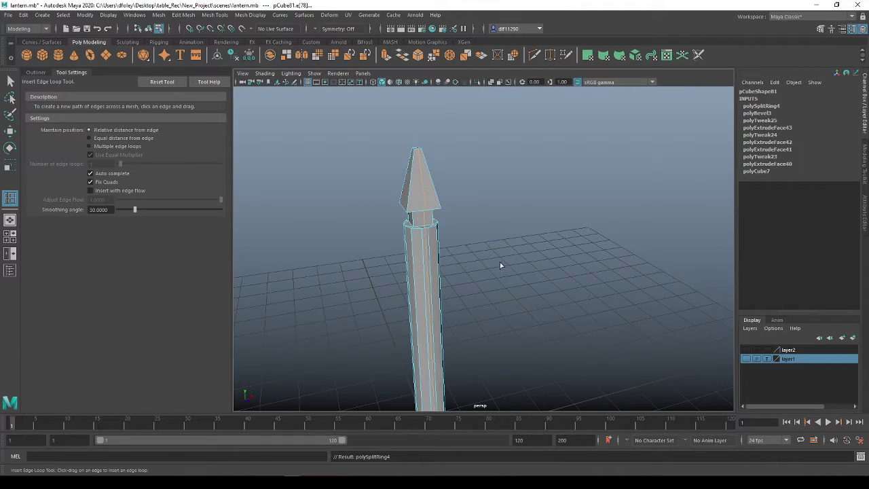
left_click_drag(500, 263, 437, 197, "alt")
key("ctrl+z")
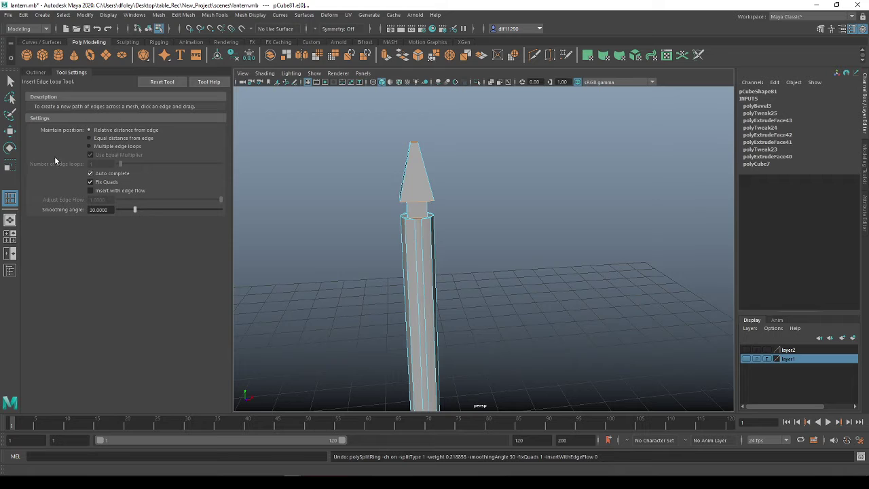
Set the Insert Edge Loop tool to multiple edge loops and insert one centred vertical loop on each of two adjacent sides of the picket
left_click(88, 146)
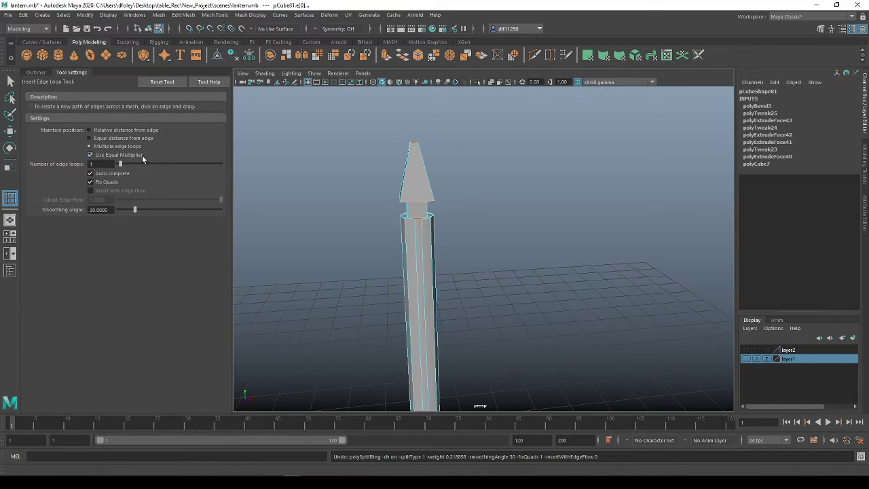
left_click(418, 204)
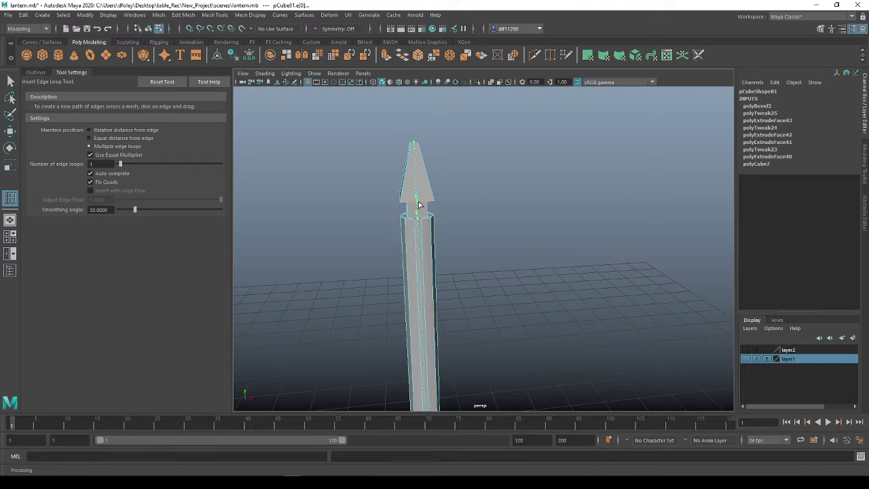
middle_click_drag(314, 242, 428, 244, "alt")
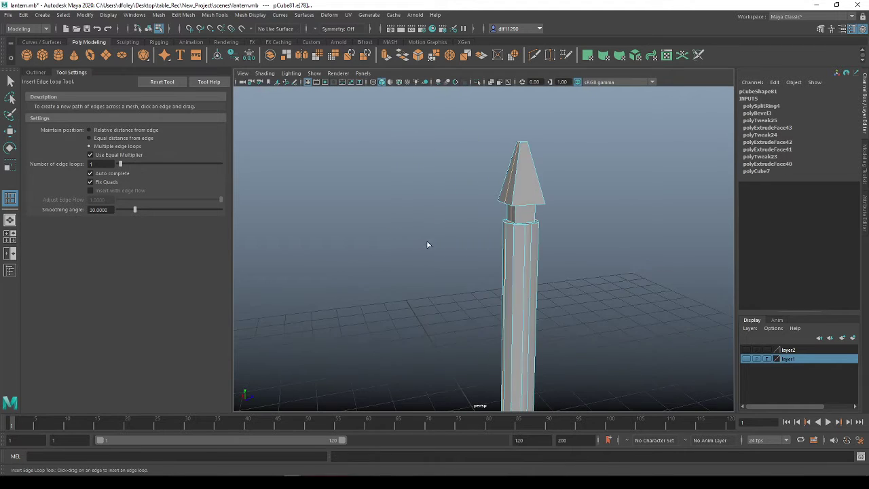
left_click(531, 207)
left_click_drag(393, 184, 439, 247, "alt")
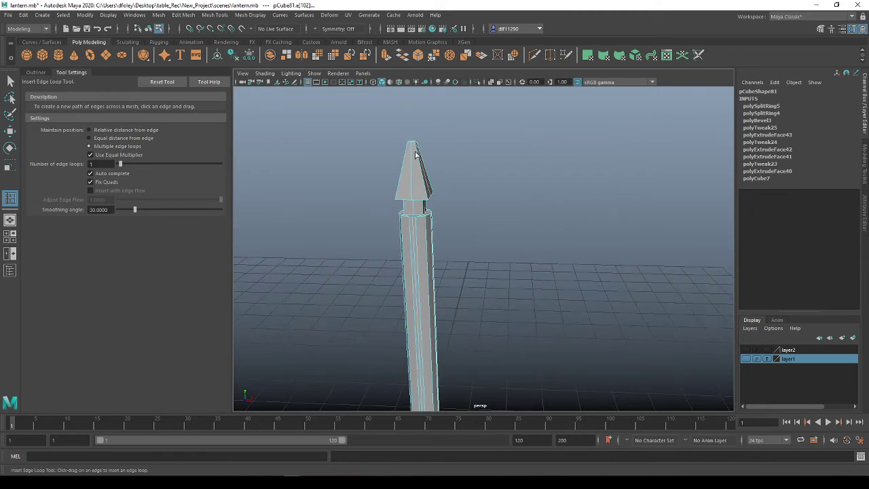
Try to insert a horizontal edge loop halfway up the pointed tip, and undo it
left_click_drag(412, 247, 422, 235, "alt")
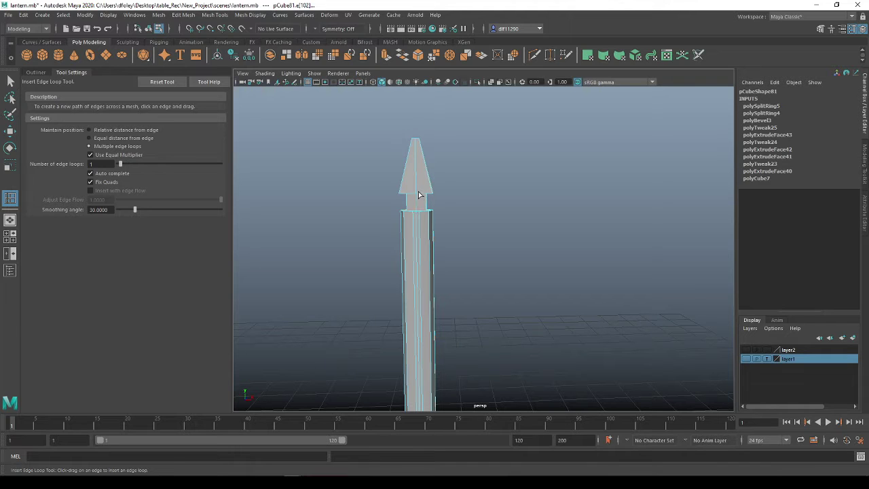
left_click(426, 172)
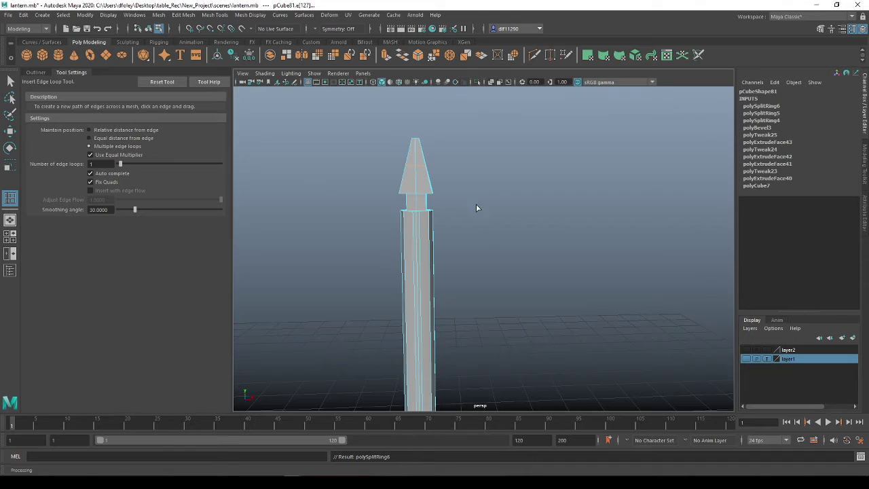
mouse_move(475, 208)
left_mouse_down("alt")
mouse_move(444, 204)
mouse_move(464, 206)
left_mouse_up("alt")
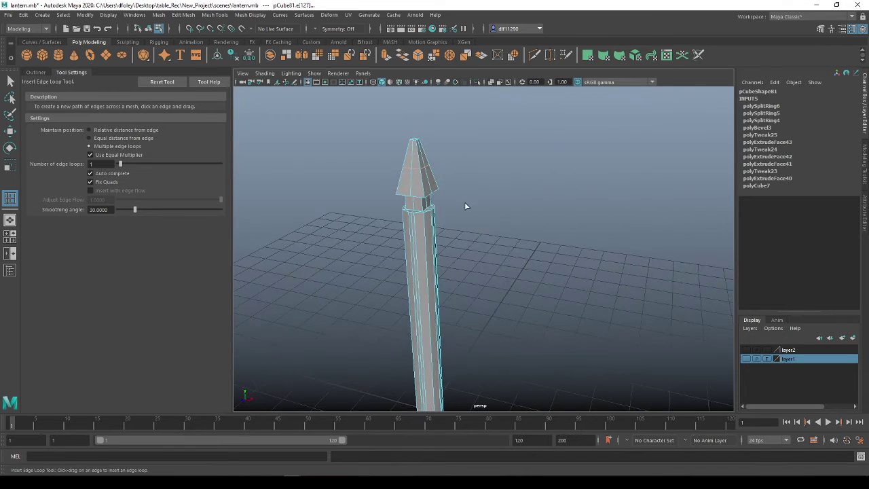
key("ctrl+z")
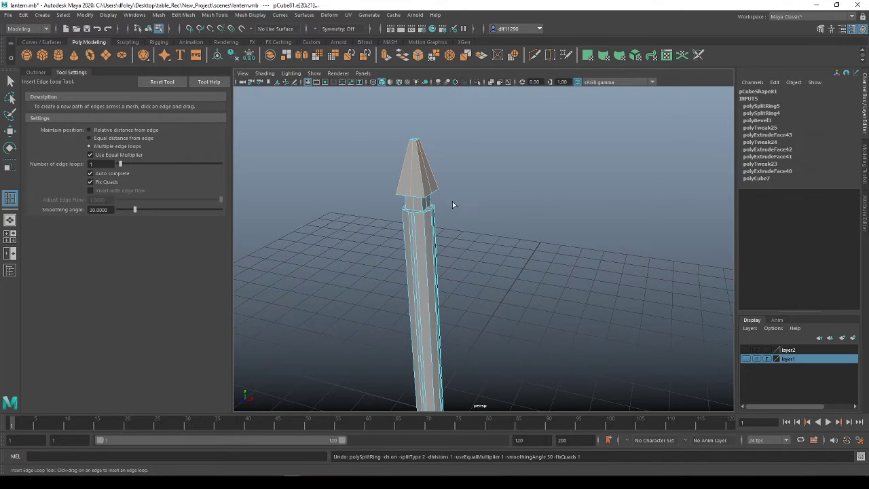
Set the Insert Edge Loop tool back to relative distance from edge and close its settings
left_click(89, 131)
left_click(87, 74)
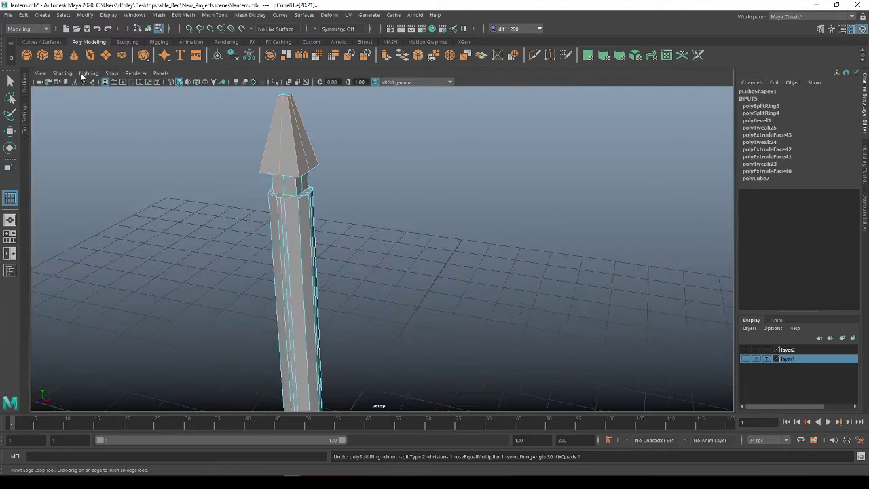
Select the mid-side vertices around the base of the pointed tip and scale them outward in Z
left_click_drag(255, 211, 329, 209, "alt")
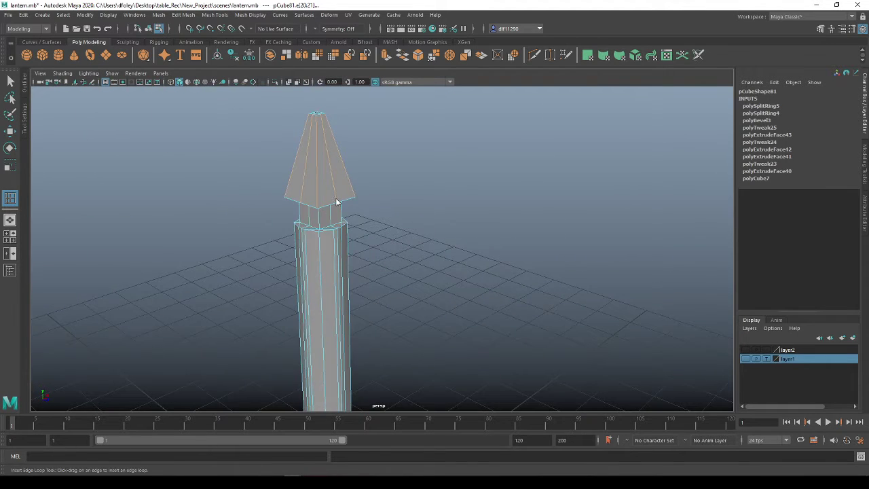
right_click(336, 200)
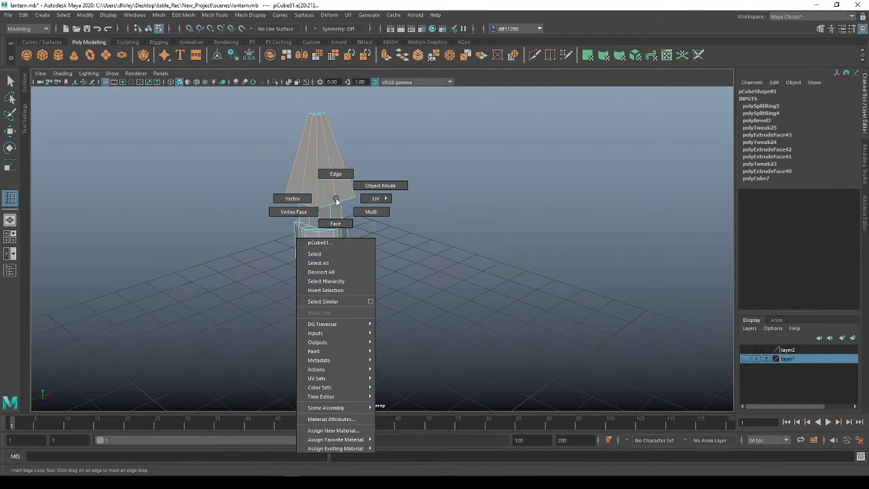
left_click(292, 199)
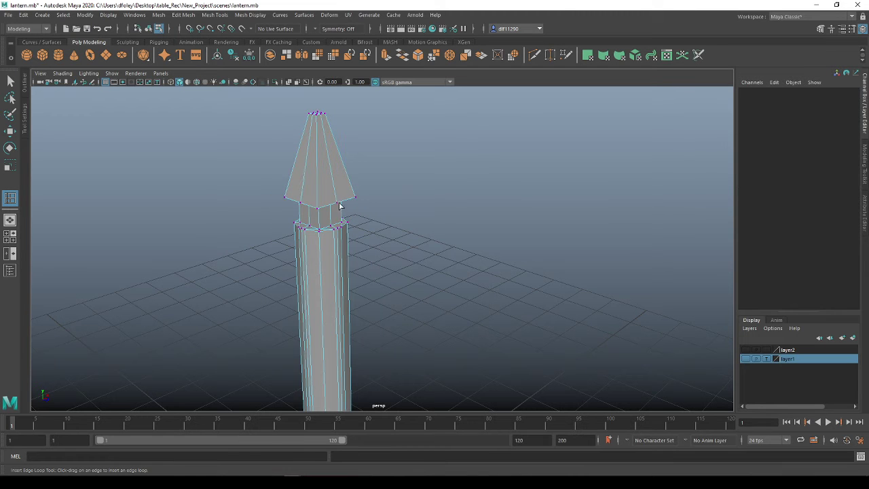
left_click(338, 204)
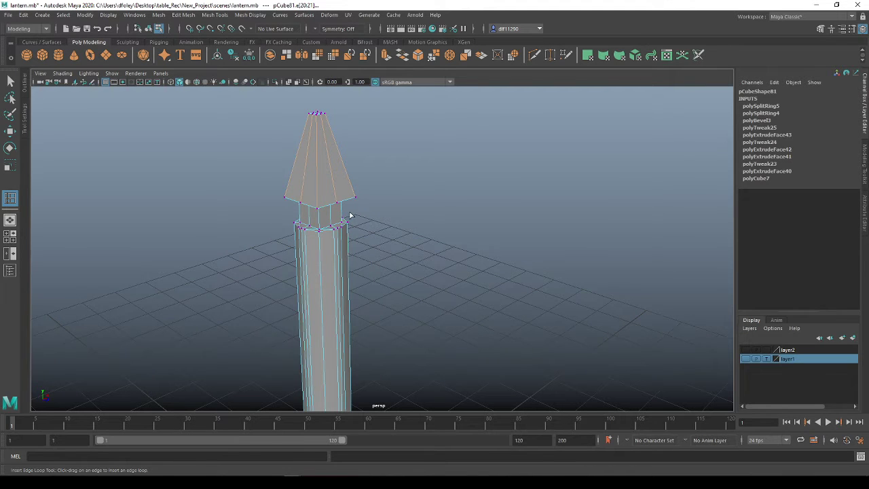
key("q")
left_click(337, 204)
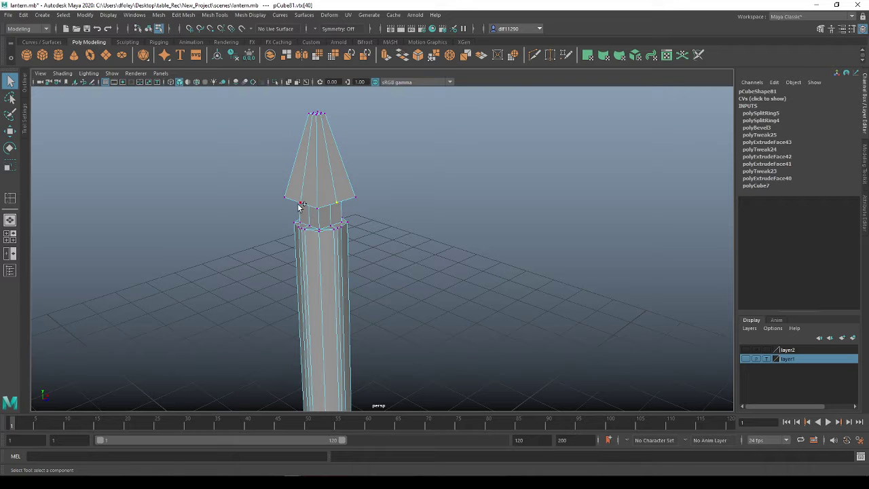
left_click_drag(271, 213, 457, 182, "alt")
left_click_drag(421, 150, 375, 207, "alt")
key("r")
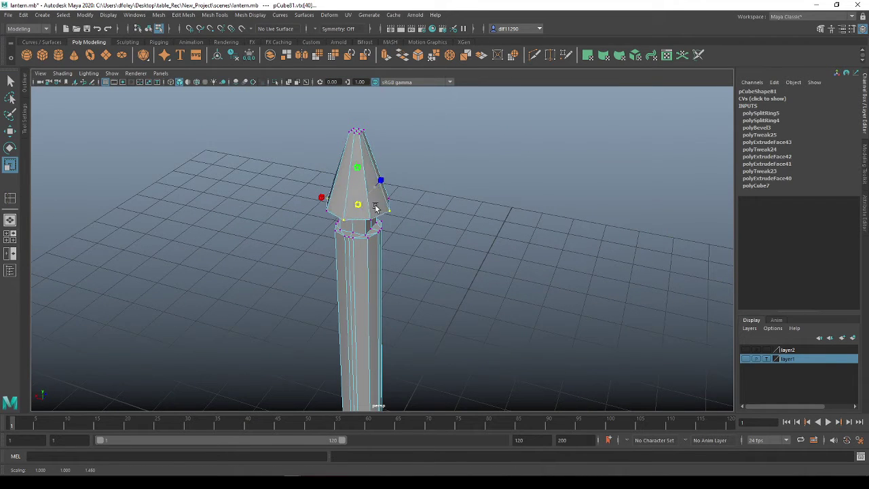
Refine the scale of the selected tip-base vertices so the base reads as an even, rounded outline, and clear the selection
left_click_drag(510, 232, 365, 214, "alt")
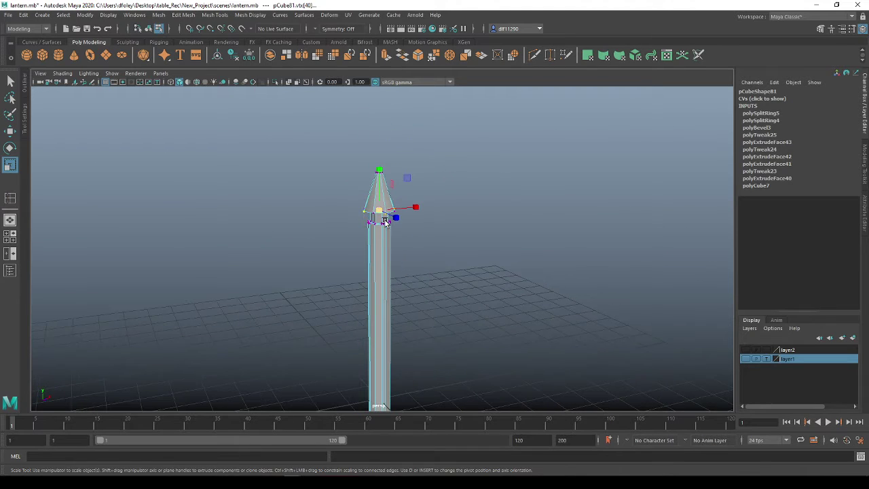
scroll(394, 210, "up", 5)
middle_click_drag(390, 190, 372, 289, "alt")
left_click_drag(359, 256, 357, 257)
left_click(473, 248)
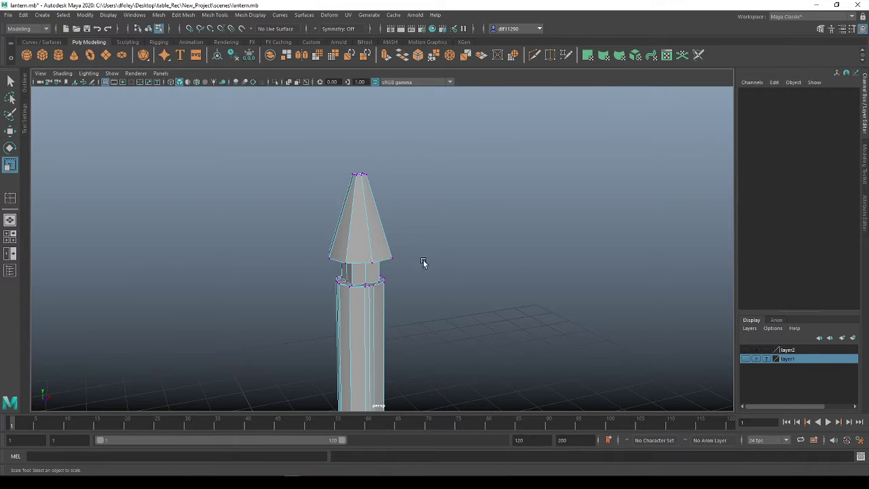
Return to object mode with the whole picket selected
left_click_drag(423, 258, 307, 269, "alt")
right_click_drag(364, 230, 397, 219)
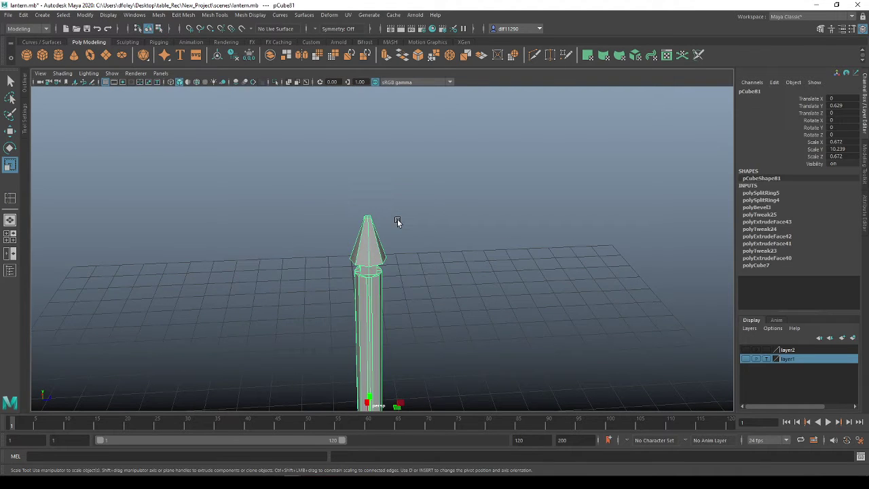
left_click_drag(397, 218, 352, 269, "alt")
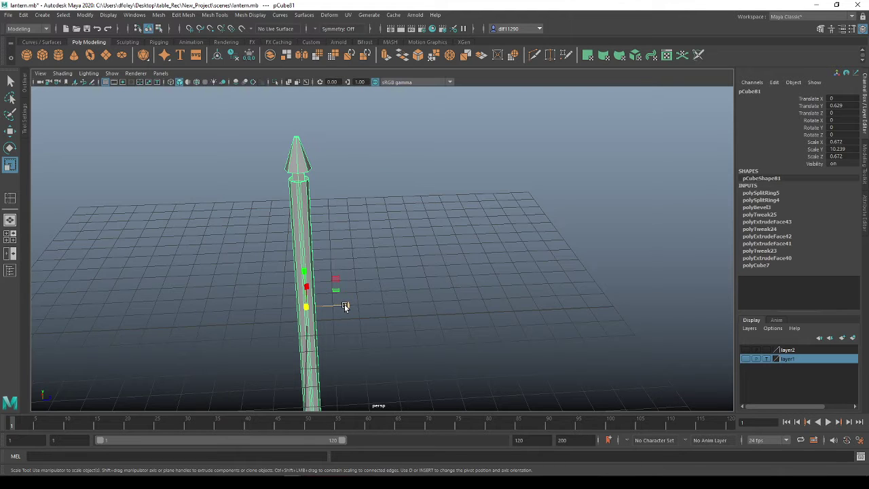
Narrow the rounded picket to about 0.508 in Z and move it to about Y 5.2 and X -4.661
left_click_drag(344, 307, 293, 196)
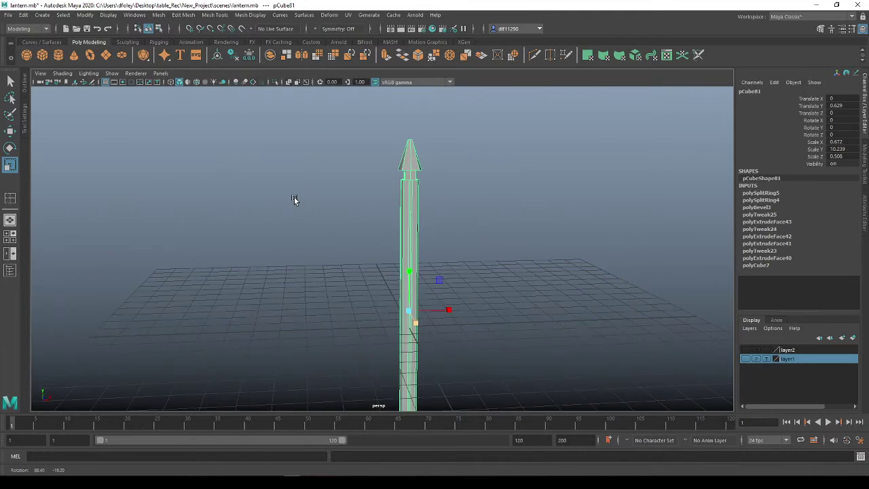
middle_click_drag(466, 247, 343, 177, "alt")
scroll(346, 228, "down", 5)
middle_click_drag(378, 232, 372, 278, "alt")
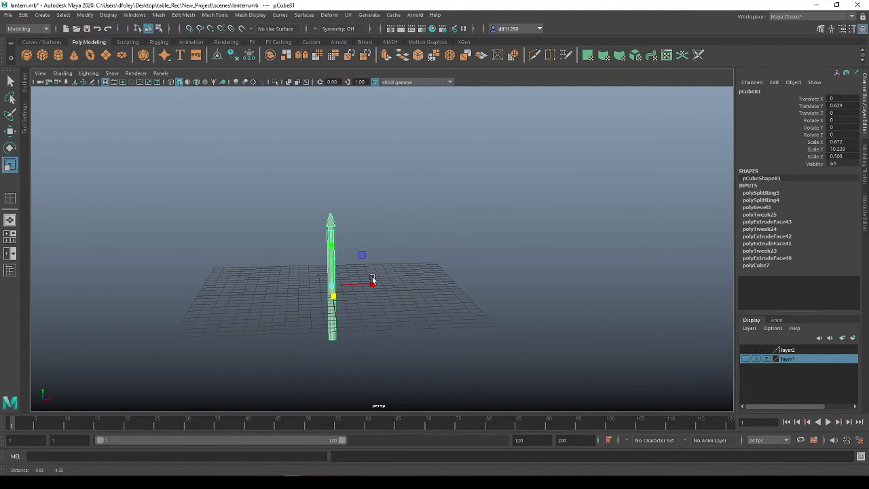
key("w")
left_click_drag(333, 258, 335, 207)
middle_click_drag(495, 252, 425, 266, "alt")
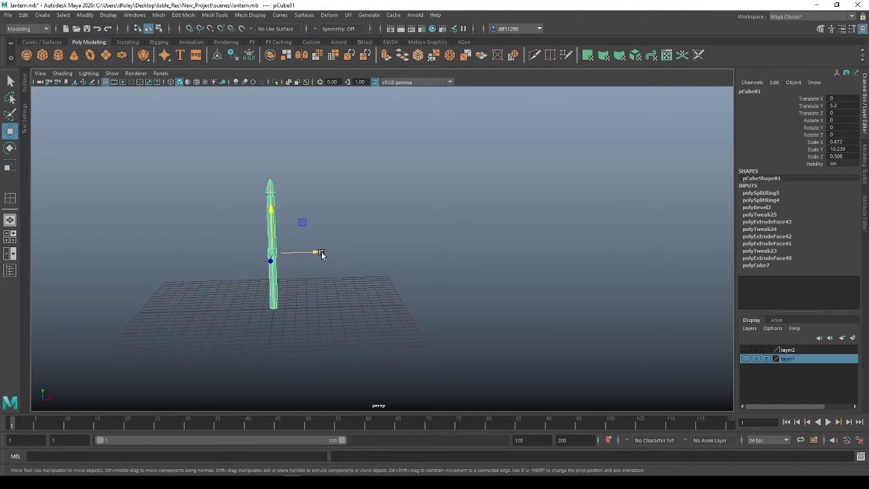
left_click_drag(322, 254, 214, 242)
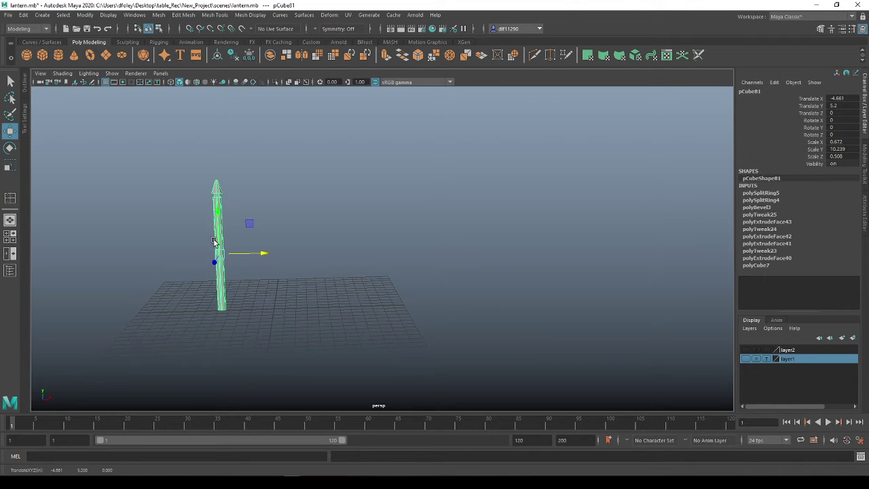
Create a new polygon cube, raise it to about Y 3.312 and set its height and depth subdivisions to 1
left_click(43, 56)
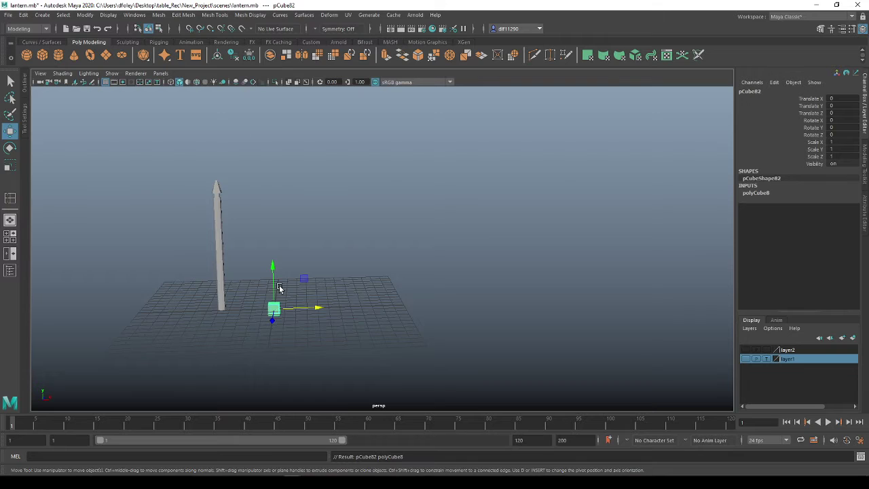
left_click_drag(276, 283, 268, 249)
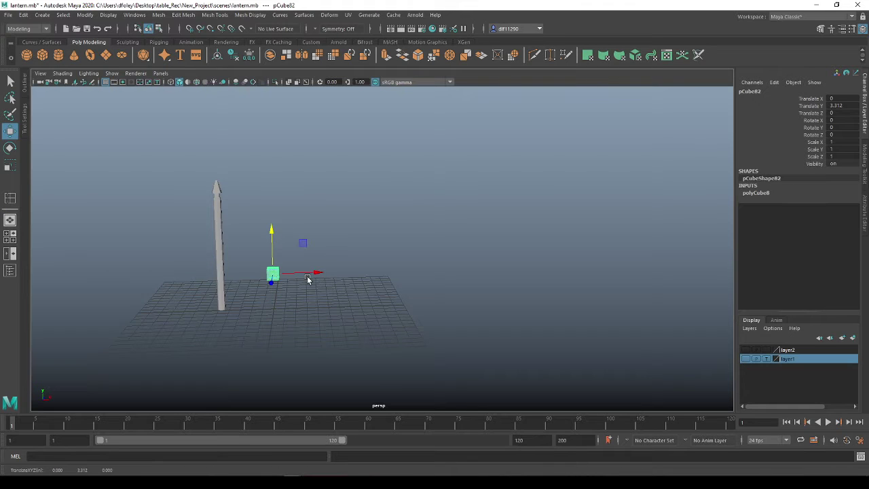
left_click(762, 196)
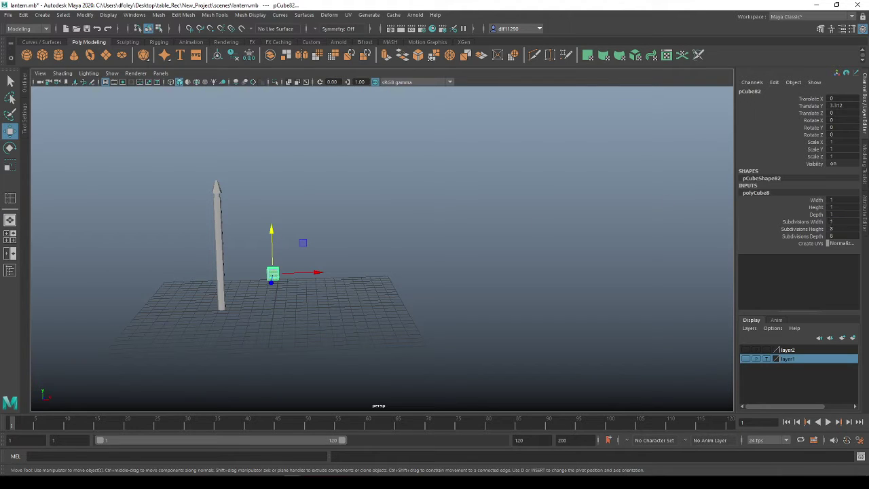
type("1")
left_click(840, 236)
type("1")
key("Return")
Scale the cube into a flat upright board, about 8.68 in Y and 0.304 in Z, and raise it to about Y 4.399
middle_click_drag(243, 326, 315, 284, "alt")
key("e")
key("r")
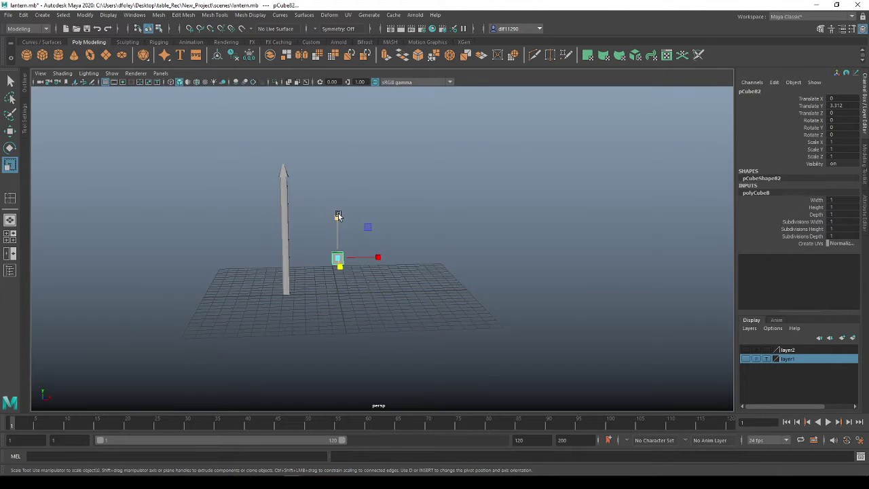
left_click_drag(338, 215, 317, 260)
scroll(386, 259, "up", 5)
left_click_drag(350, 284, 315, 270)
left_click_drag(310, 213, 308, 200)
key("w")
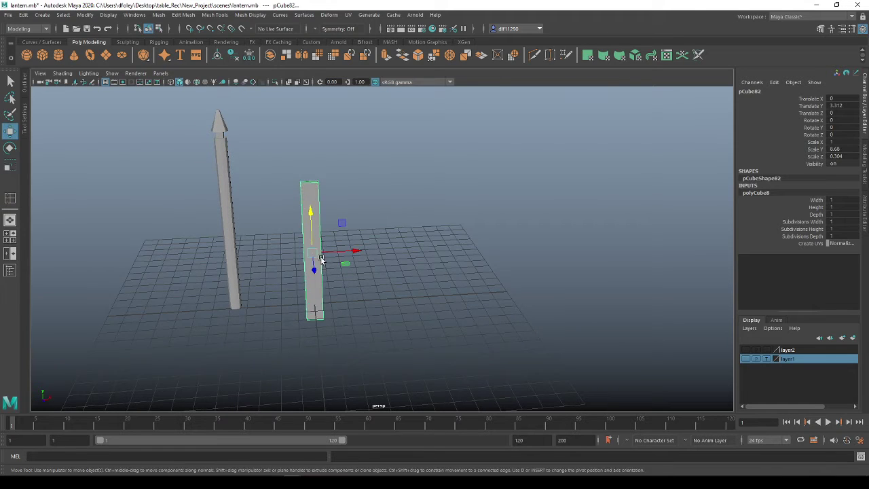
mouse_move(310, 234)
left_mouse_down()
mouse_move(307, 213)
mouse_move(335, 221)
mouse_move(297, 230)
left_mouse_up()
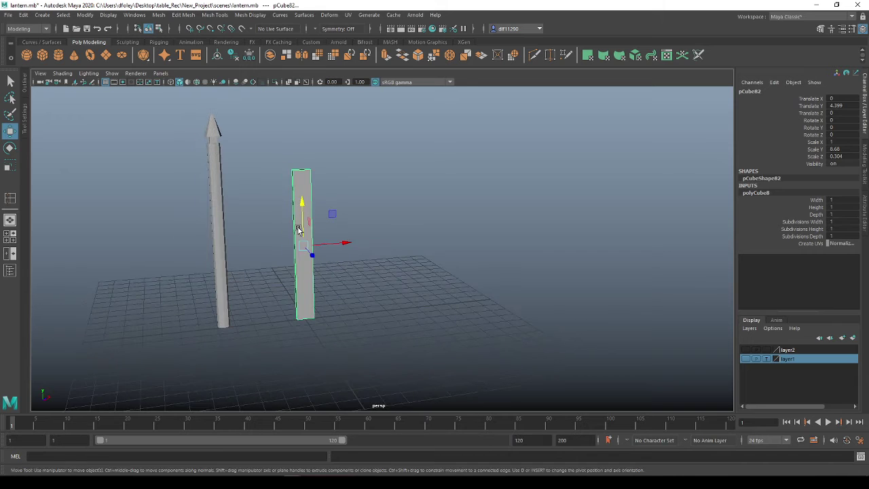
Insert one centred vertical edge loop around the board with the Multiple edge loops option, and restore the tool to relative distance from edge
right_click_drag(297, 180, 306, 148)
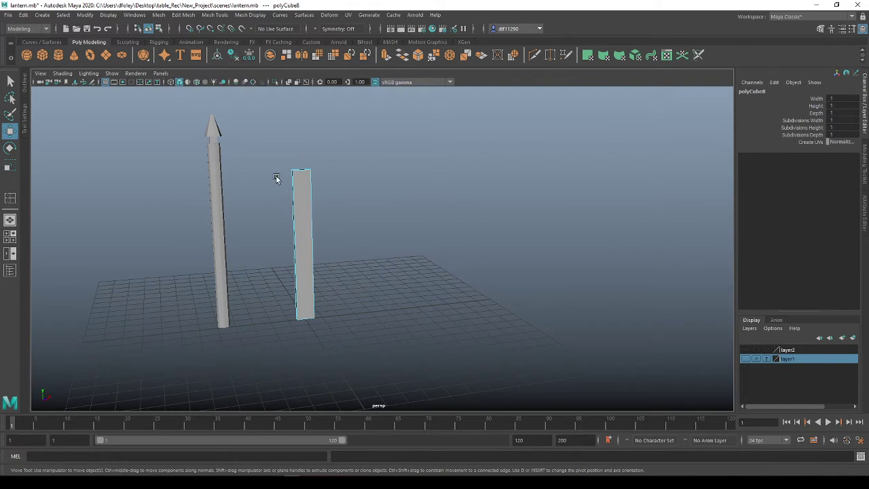
right_click_drag(308, 216, 304, 226, "shift")
left_click(309, 217)
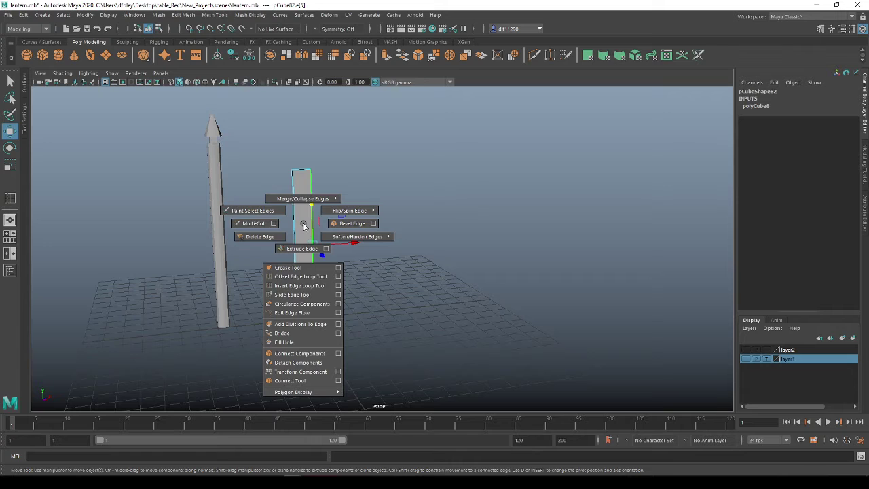
left_click(338, 289)
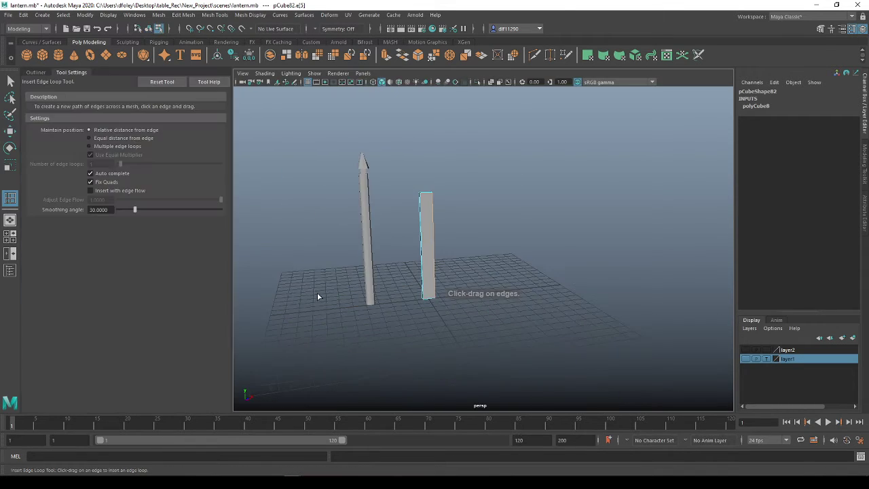
left_click(88, 147)
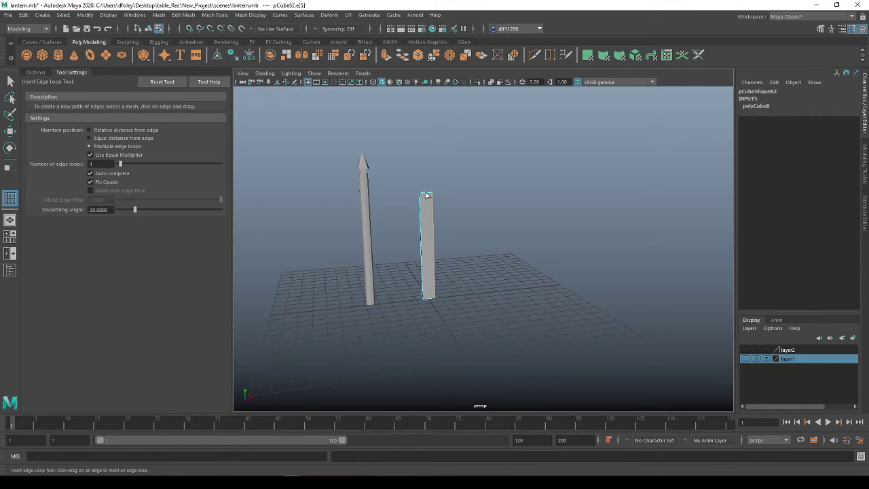
left_click(427, 195)
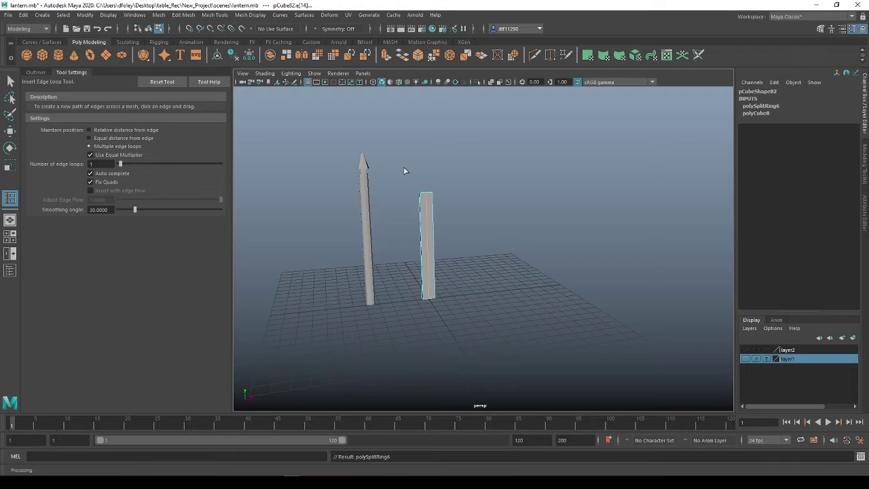
left_click(90, 130)
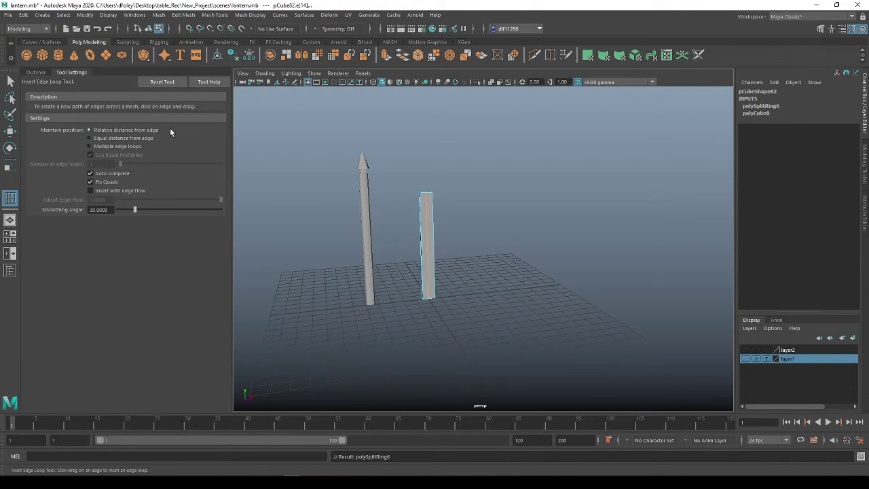
left_click(77, 72)
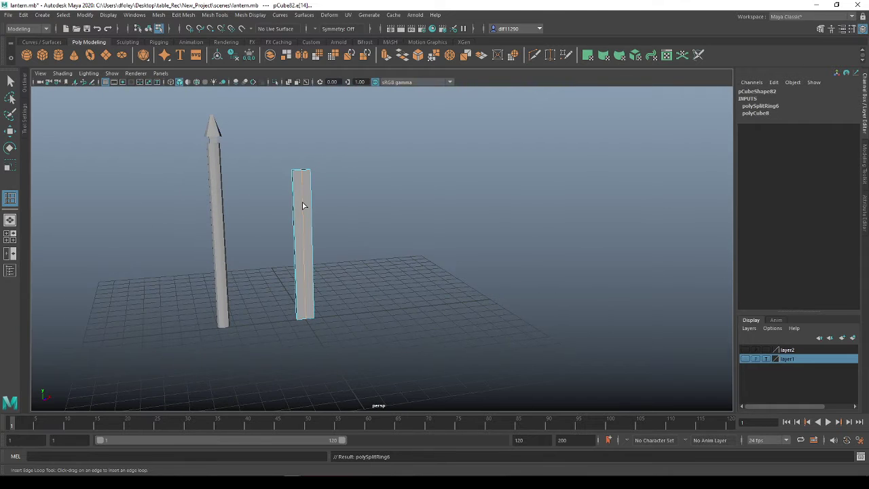
key("q")
Select the middle edge across the board's top face and raise it in Y to form a pointed tip
left_click_drag(325, 227, 366, 233, "alt")
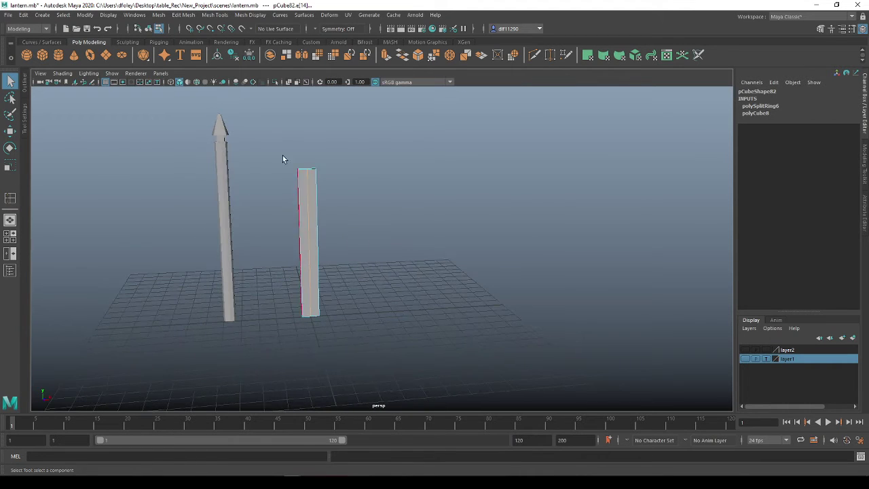
scroll(303, 146, "up", 5)
middle_click_drag(245, 186, 273, 278, "alt")
left_click_drag(222, 247, 369, 386, "alt")
left_click(294, 232)
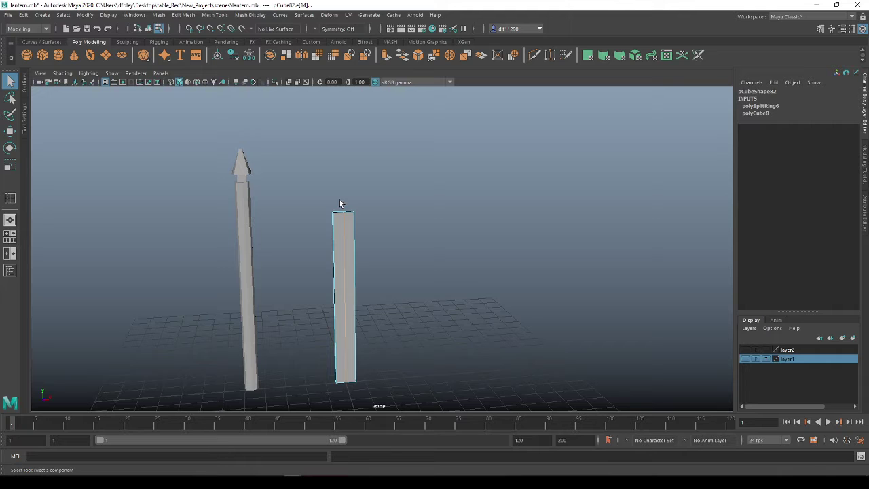
left_click_drag(351, 228, 377, 258, "alt")
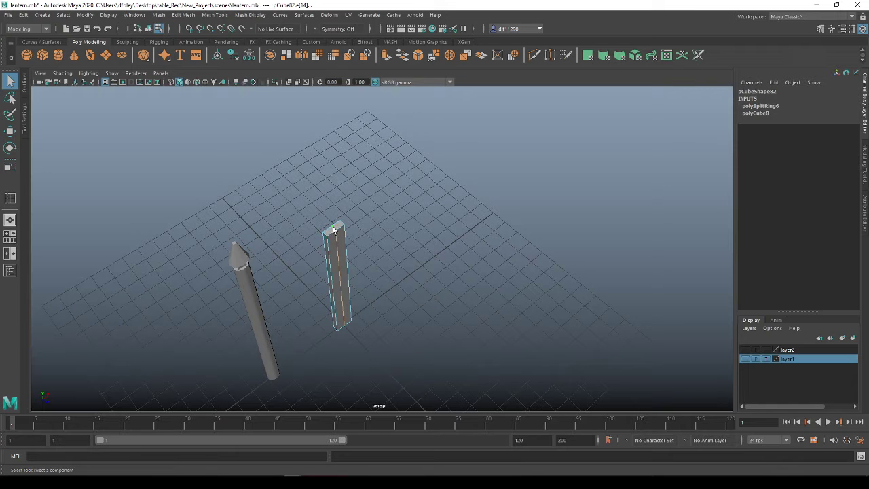
left_click_drag(333, 231, 233, 196, "alt")
left_click_drag(304, 251, 271, 243, "alt")
key("w")
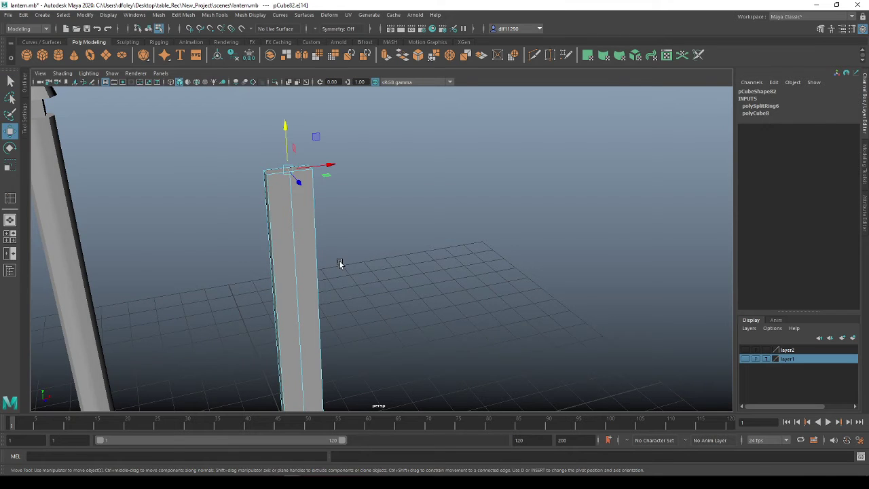
scroll(339, 261, "down", 5)
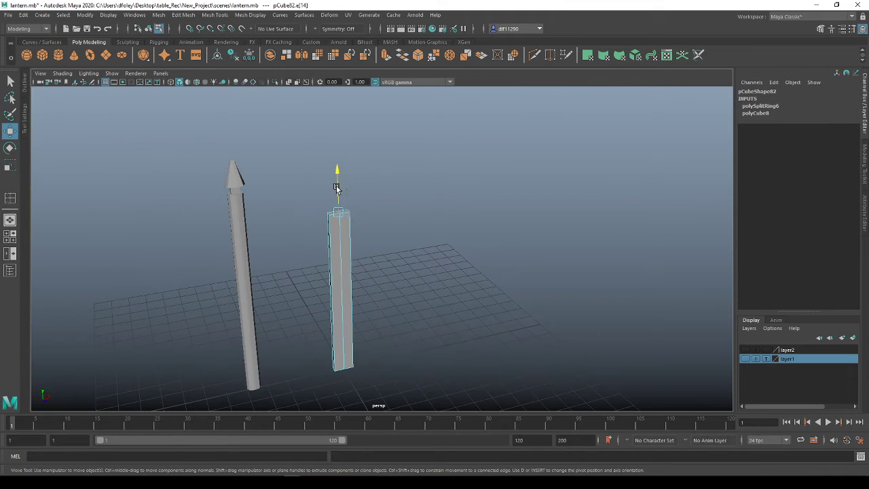
left_click_drag(336, 188, 335, 162)
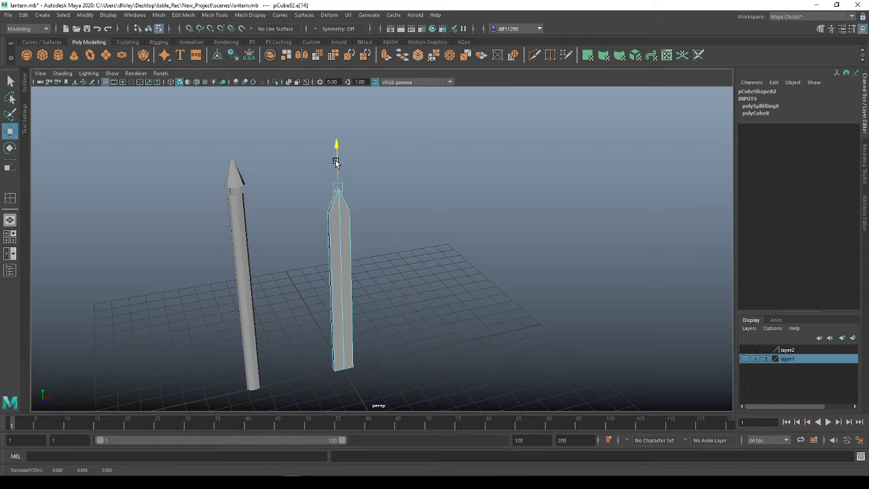
Return the flat pointed picket to object mode and move it aside to about X 24.913
left_click_drag(396, 240, 359, 238, "alt")
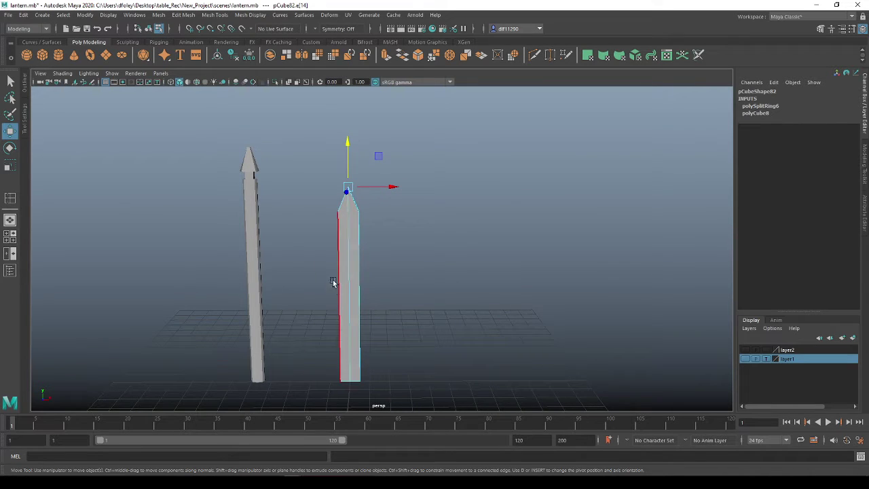
right_click_drag(348, 288, 387, 217)
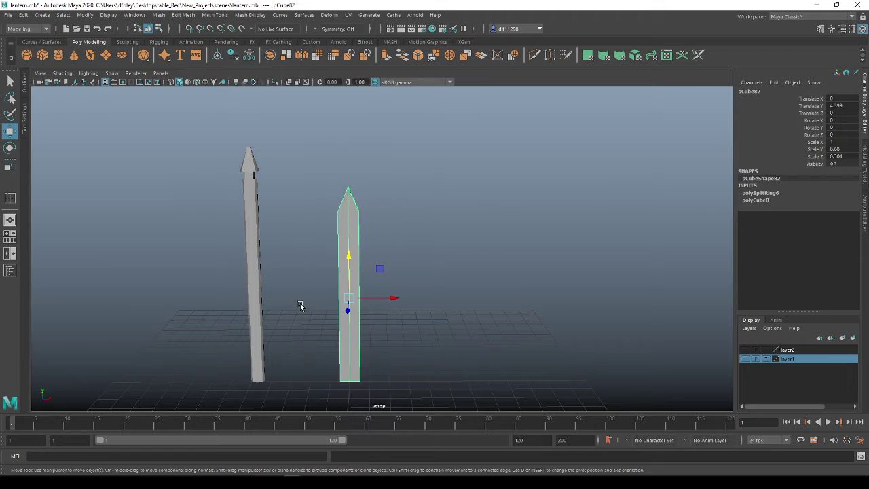
left_click_drag(300, 305, 353, 333, "alt")
left_click_drag(403, 277, 645, 272)
scroll(458, 289, "down", 3)
middle_click_drag(459, 288, 398, 267, "alt")
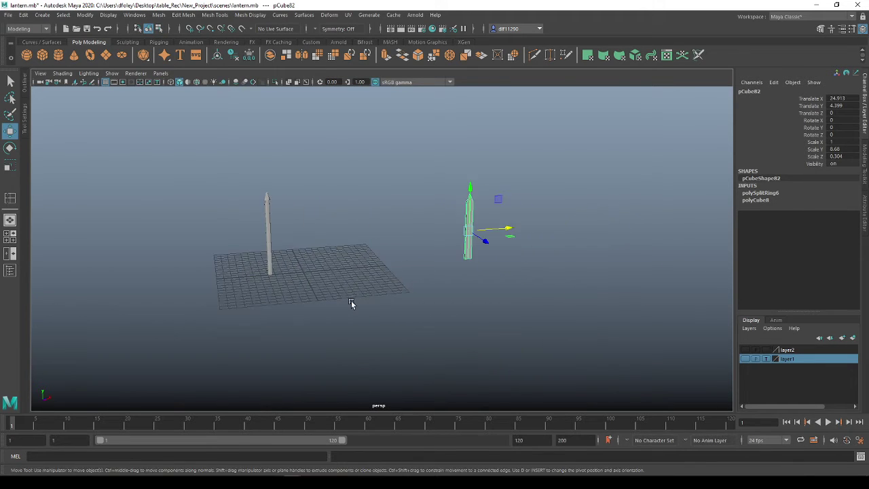
Select the rounded picket and move it back near the grid's centre, at about X -0.049
left_click_drag(351, 300, 90, 126)
left_click_drag(312, 235, 400, 285)
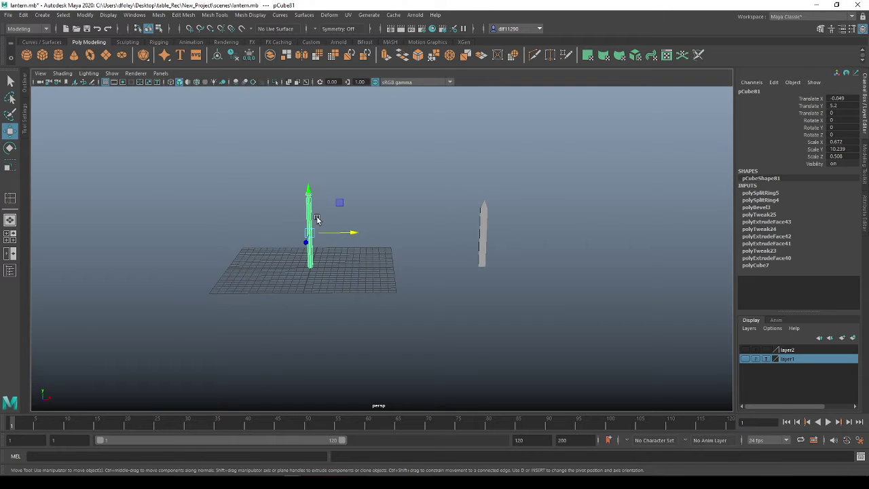
scroll(318, 220, "up", 5)
left_click_drag(278, 259, 302, 281, "alt")
middle_click_drag(302, 280, 309, 288, "alt")
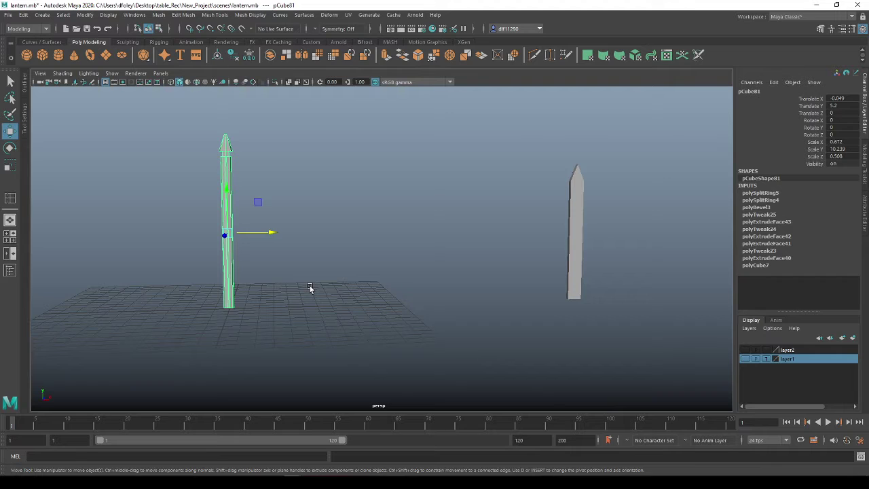
scroll(340, 330, "down", 3)
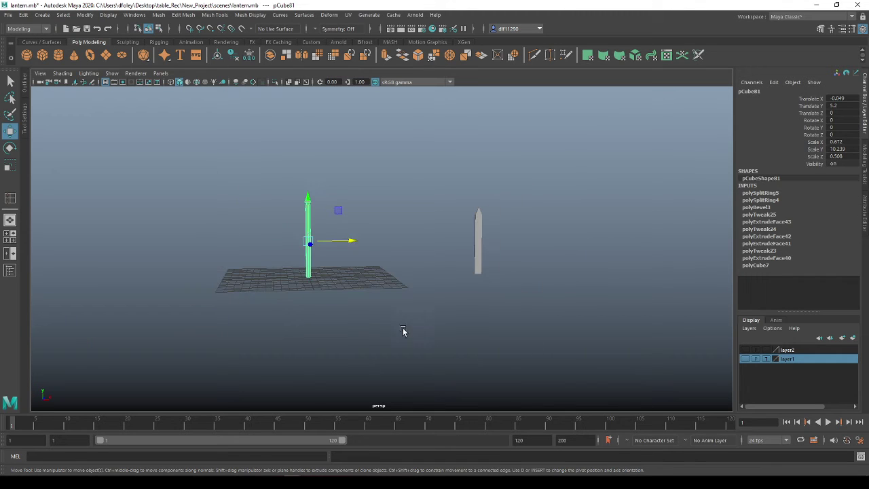
With layer1 and layer2 shown for comparison with the existing fence, move the rounded picket to about X -4.093, and hide both layers
left_click(744, 350)
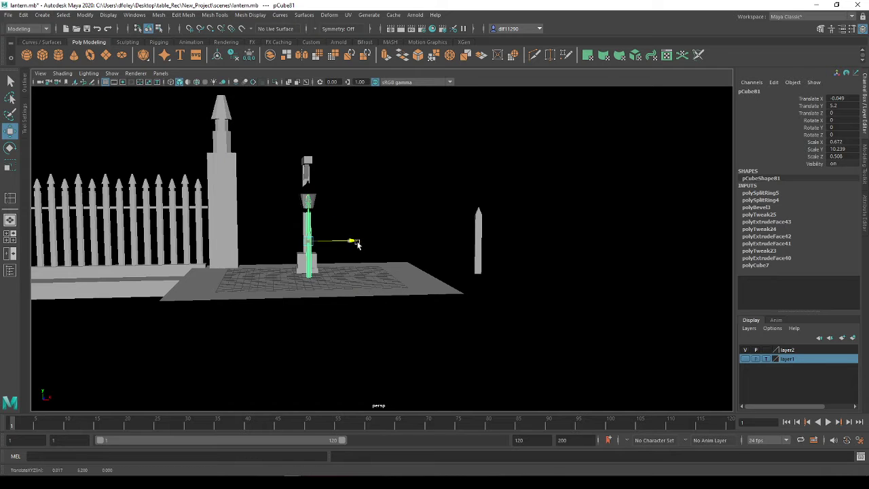
left_click_drag(350, 241, 217, 202)
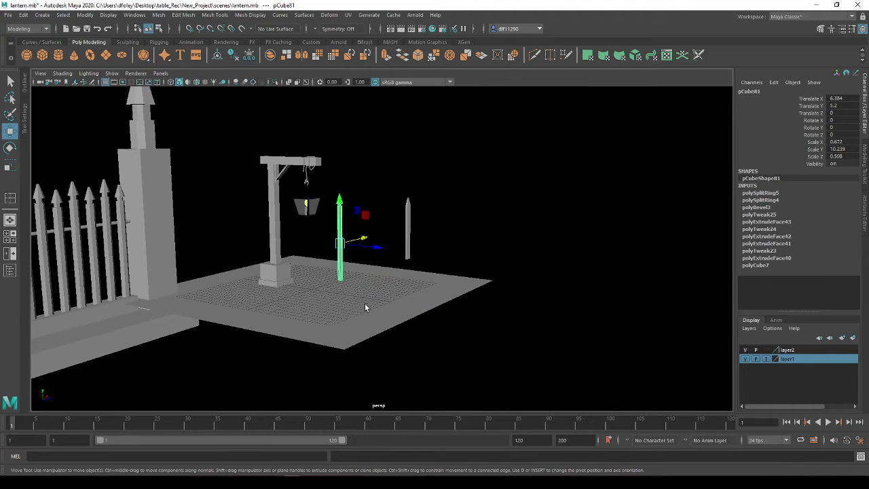
left_click_drag(363, 306, 318, 274, "alt")
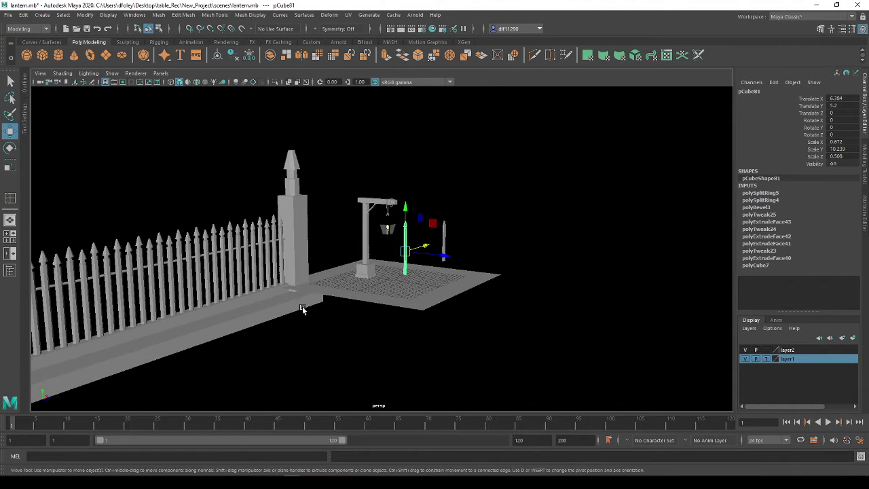
mouse_move(303, 308)
left_mouse_down("alt")
mouse_move(322, 294)
mouse_move(298, 306)
left_mouse_up("alt")
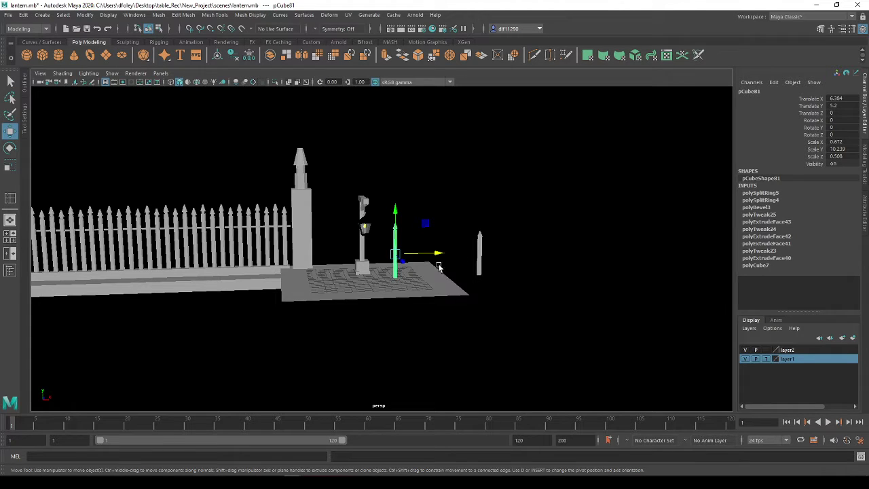
left_click_drag(439, 256, 389, 245)
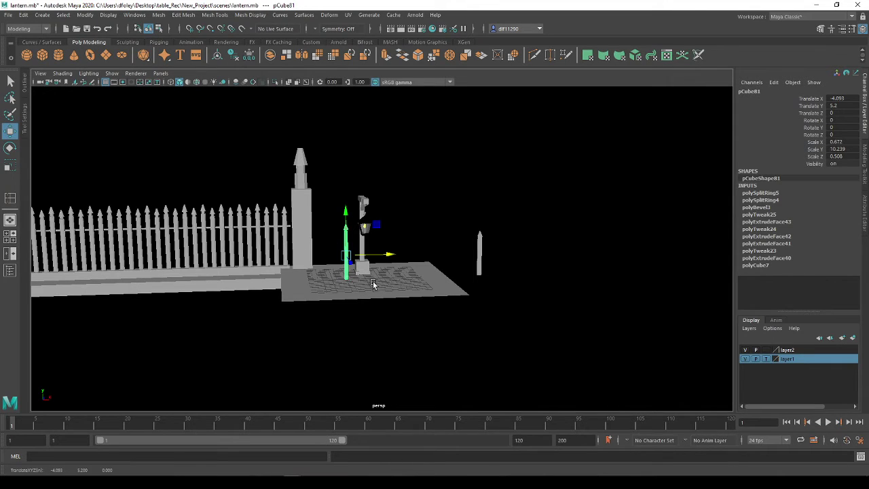
left_click(746, 359)
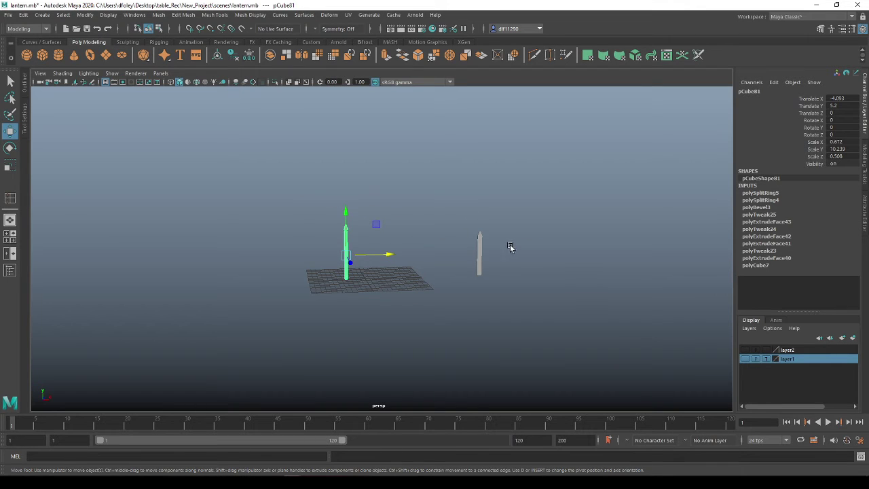
Move the rounded picket along X back near the grid's centre, at about X 0.188
scroll(388, 260, "up", 4)
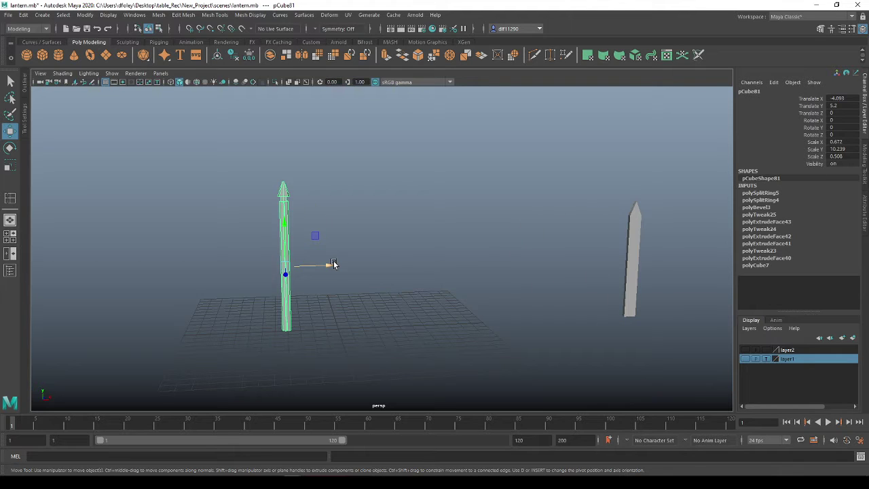
left_click_drag(332, 263, 384, 268)
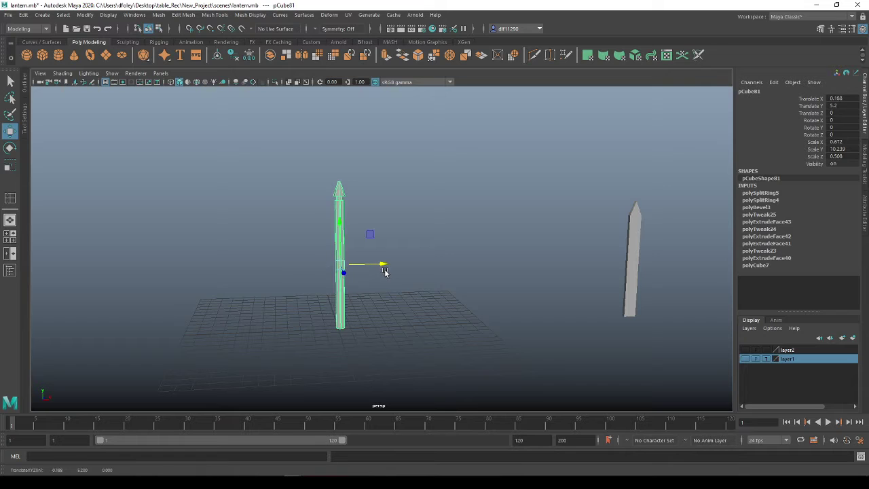
mouse_move(313, 336)
left_mouse_down("alt")
mouse_move(322, 326)
mouse_move(297, 335)
mouse_move(311, 330)
left_mouse_up("alt")
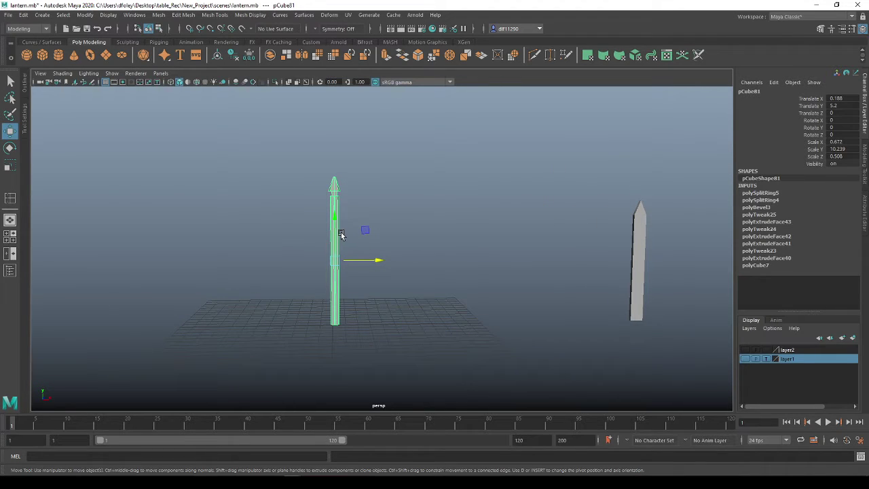
Select the flat pointed picket and move it farther from the grid, to about X 51.576
scroll(340, 234, "down", 3)
left_click(479, 256)
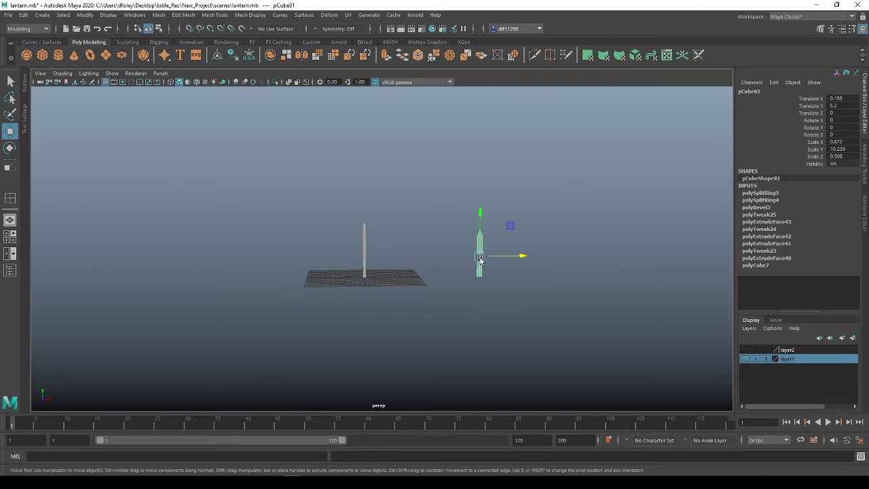
left_click_drag(518, 259, 640, 287)
middle_click_drag(640, 287, 419, 296, "alt")
left_click_drag(420, 297, 417, 305, "alt")
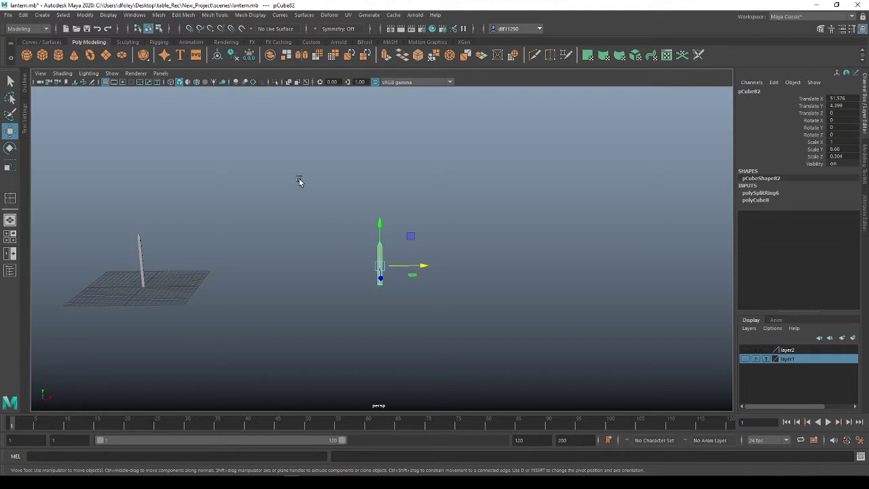
Delete the flat pointed picket's construction history and freeze its transformations
left_click(23, 15)
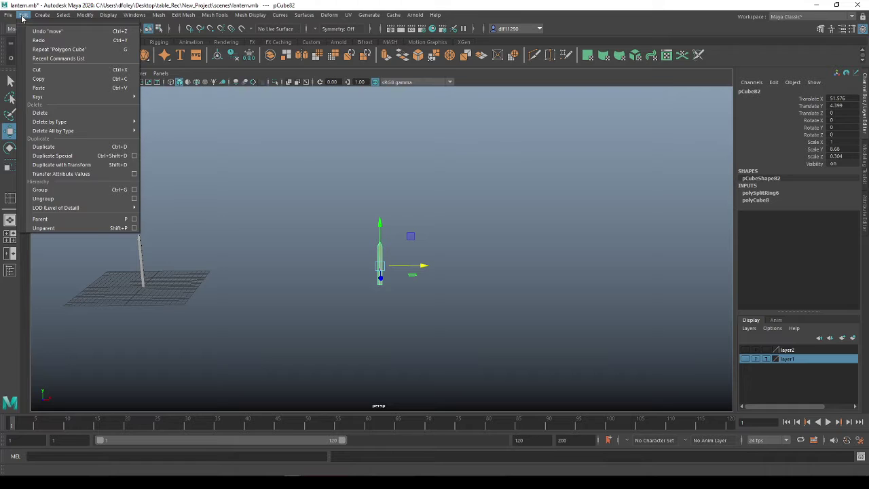
mouse_move(54, 122)
left_click(161, 118)
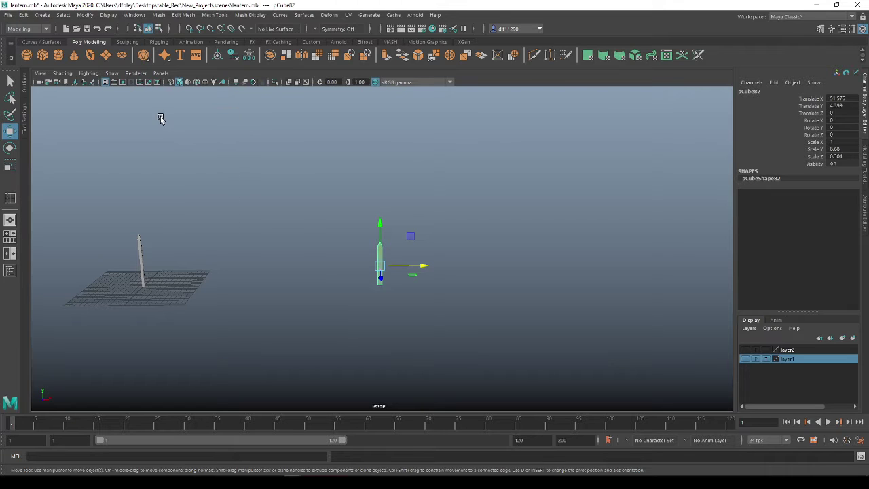
left_click(84, 15)
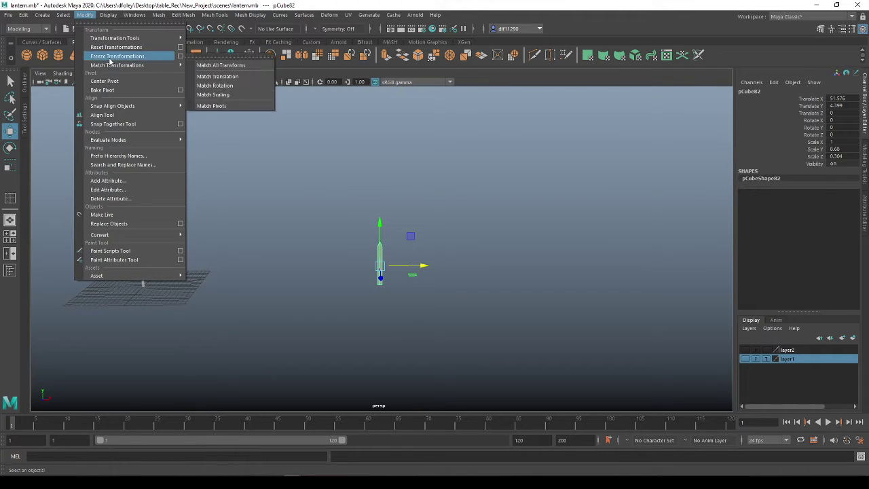
left_click(108, 57)
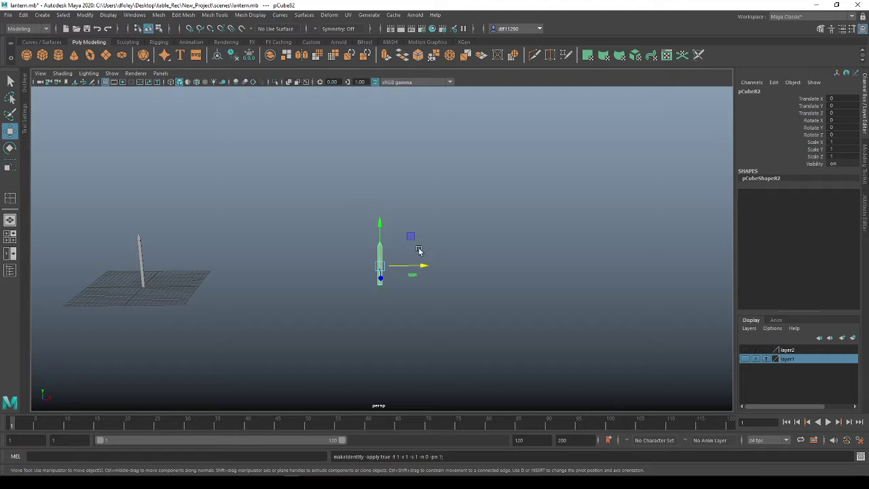
Duplicate the flat pointed picket and offset the copy along X to about -2.833 to establish the picket spacing
scroll(411, 263, "up", 5)
mouse_move(442, 335)
left_mouse_down("alt")
mouse_move(411, 330)
mouse_move(435, 336)
left_mouse_up("alt")
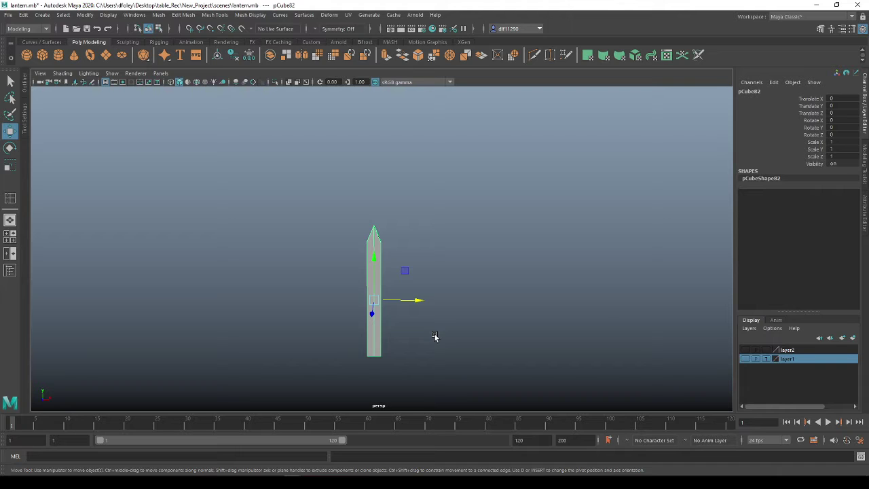
left_click_drag(377, 339, 437, 321, "alt")
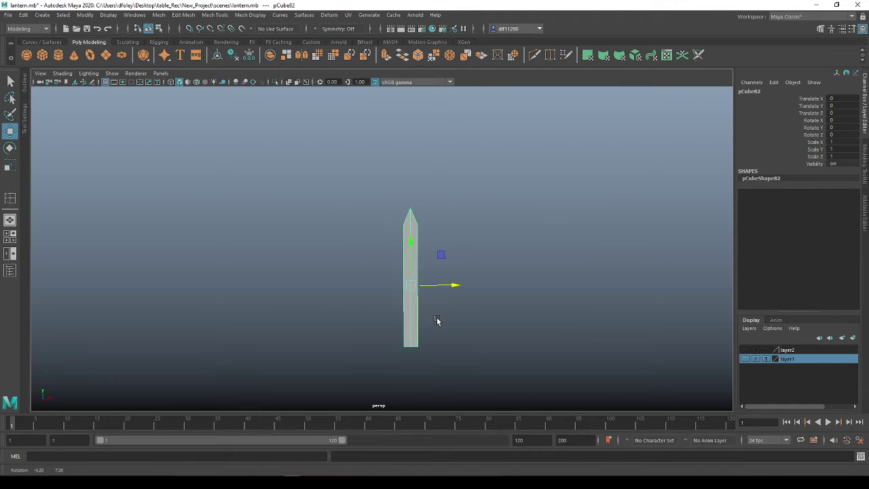
left_click(455, 285, "shift")
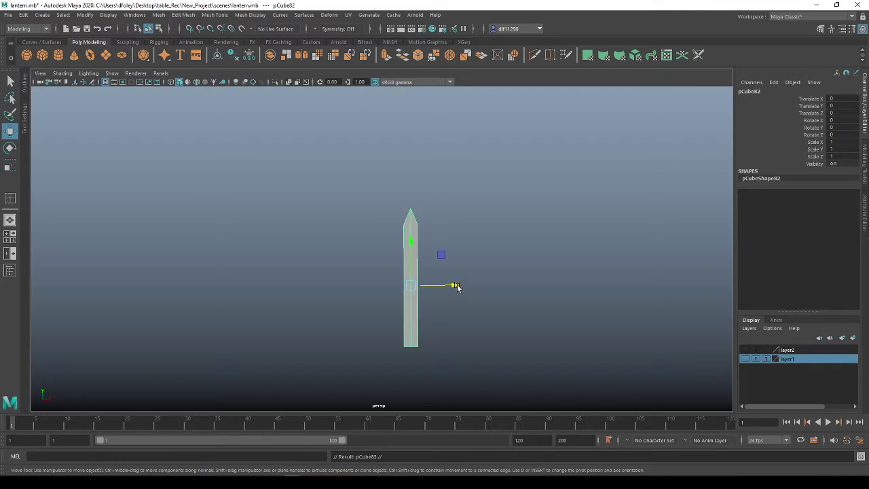
left_click_drag(457, 287, 432, 284, "shift")
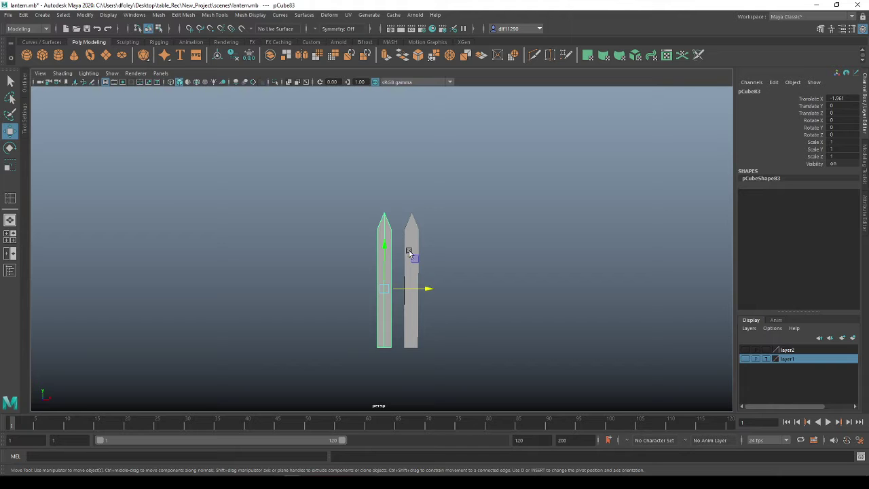
mouse_move(407, 251)
left_mouse_down("alt")
mouse_move(389, 258)
mouse_move(413, 264)
left_mouse_up("alt")
mouse_move(424, 299)
left_mouse_down()
mouse_move(403, 291)
mouse_move(441, 293)
mouse_move(415, 291)
left_mouse_up()
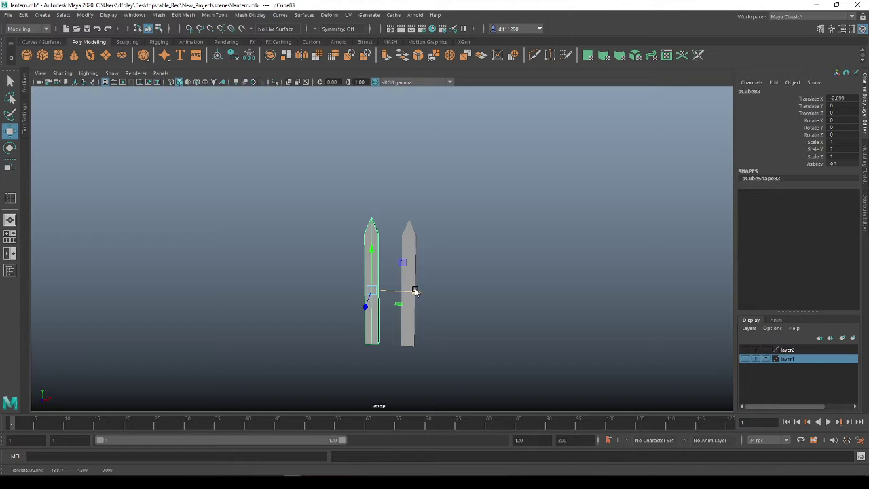
left_click_drag(419, 294, 417, 294)
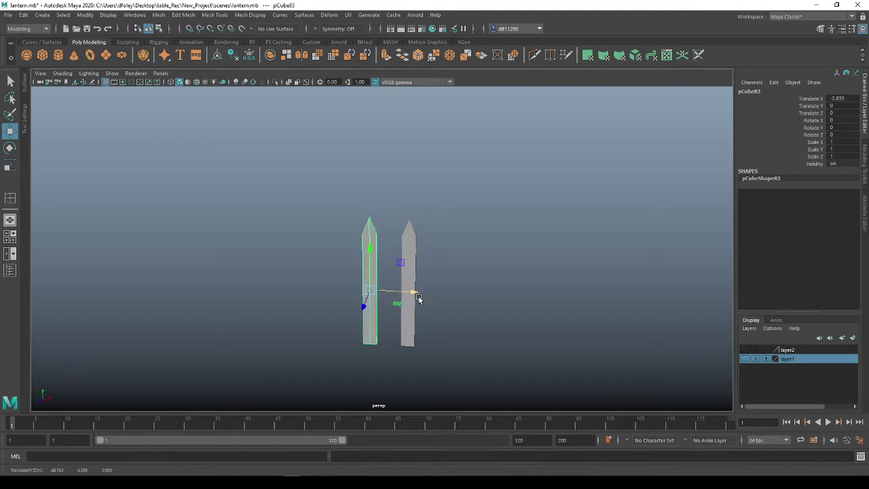
left_click_drag(389, 345, 397, 344, "alt")
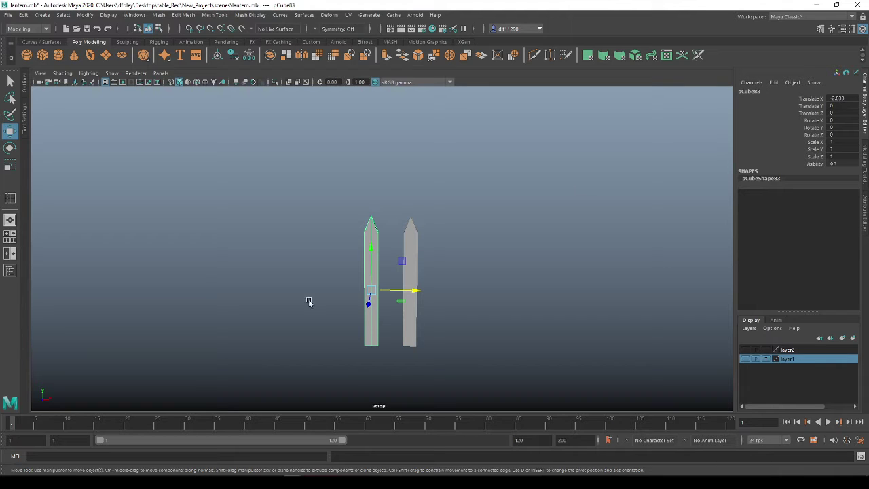
Take the duplicate picket's Translate X value as the spacing, and delete the duplicate
double_click(847, 98)
left_click(305, 262)
left_click(375, 244)
key("Delete")
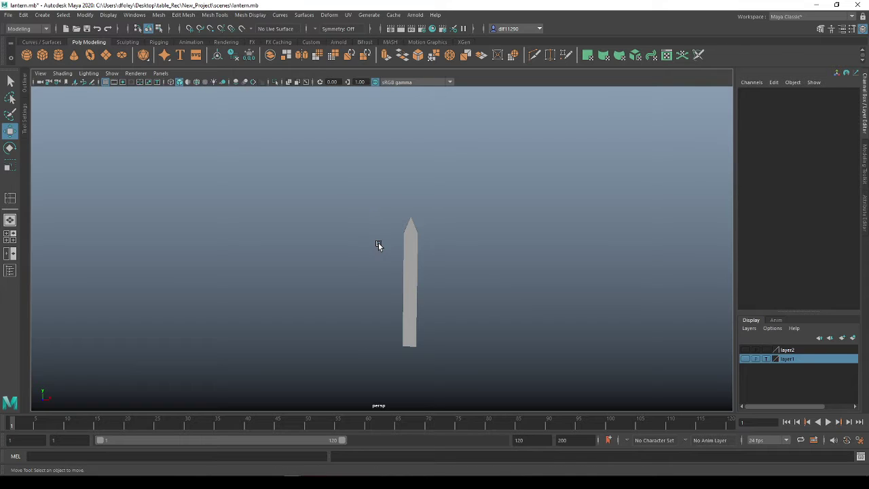
Open the Duplicate Special options for the flat pointed picket and set the Z translation to 0
left_click(414, 233)
scroll(413, 233, "down", 5)
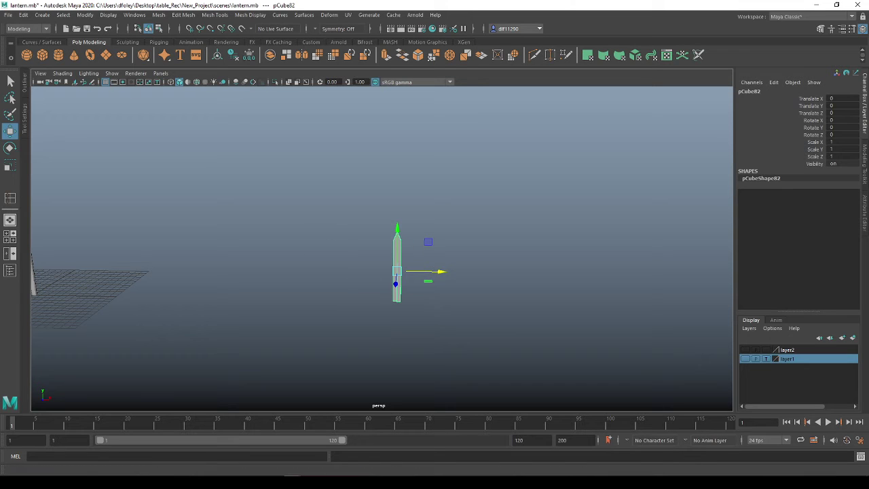
left_click(24, 15)
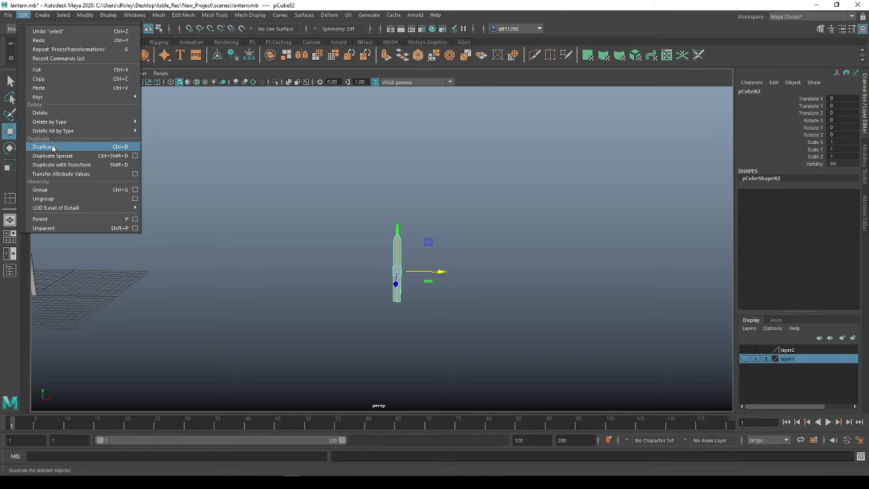
left_click(135, 155)
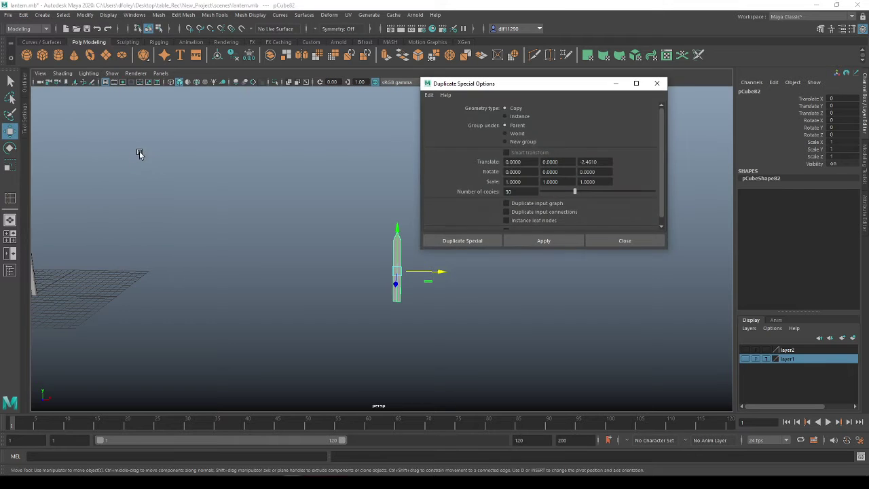
left_click_drag(522, 87, 558, 87)
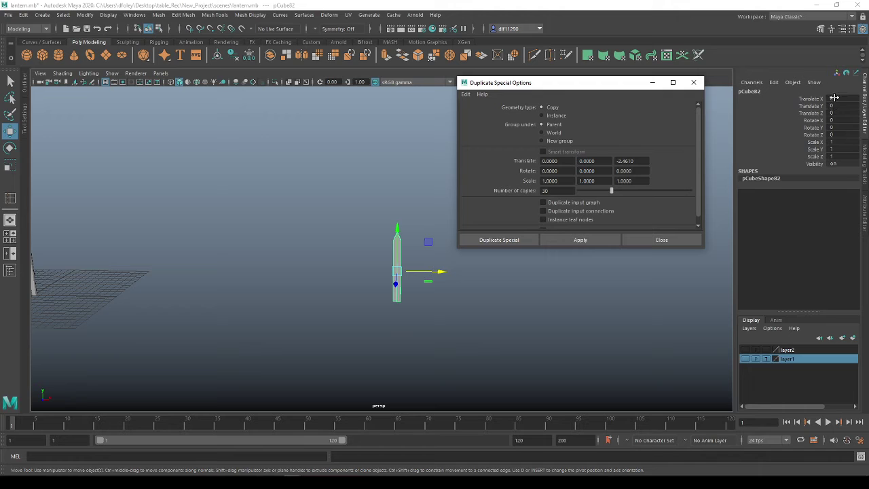
double_click(638, 161)
key("BackSpace")
key("Return")
left_click(568, 161)
left_click_drag(573, 86, 597, 87)
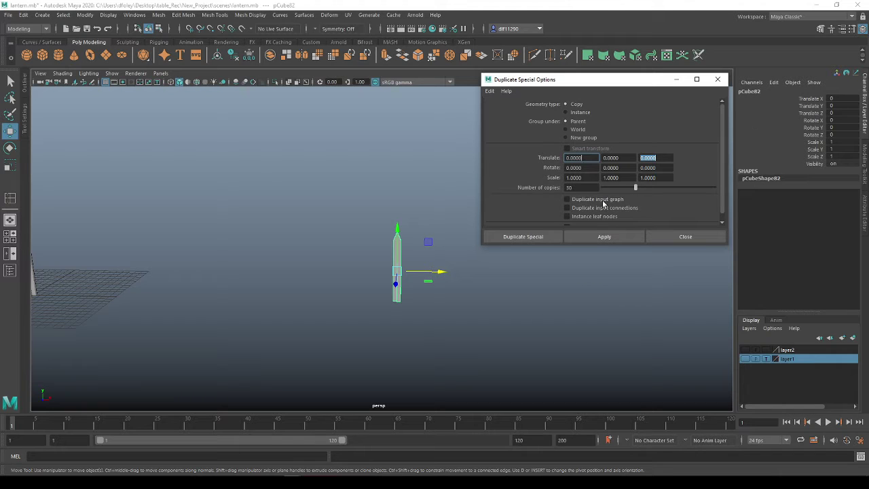
Duplicate the flat picket with Duplicate Special, using an X translation of -2.833 and 30 copies
left_click_drag(581, 157, 537, 161)
type("2.833")
left_click(576, 187)
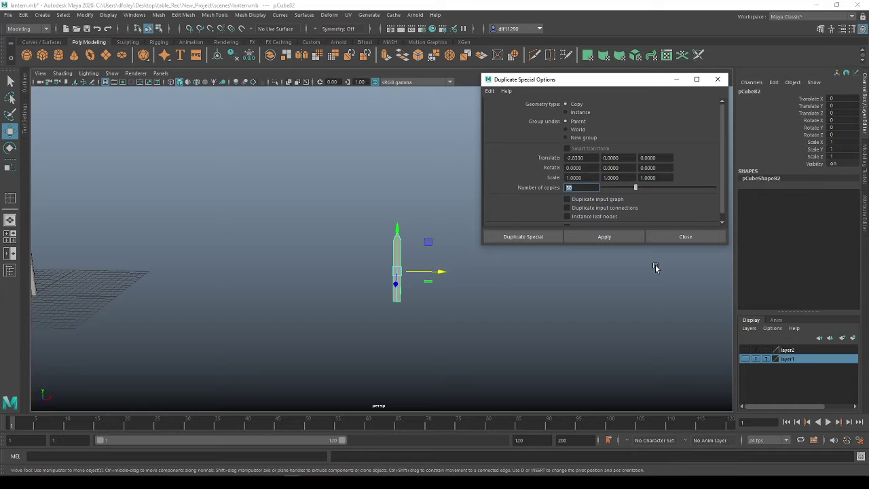
scroll(646, 260, "down", 3)
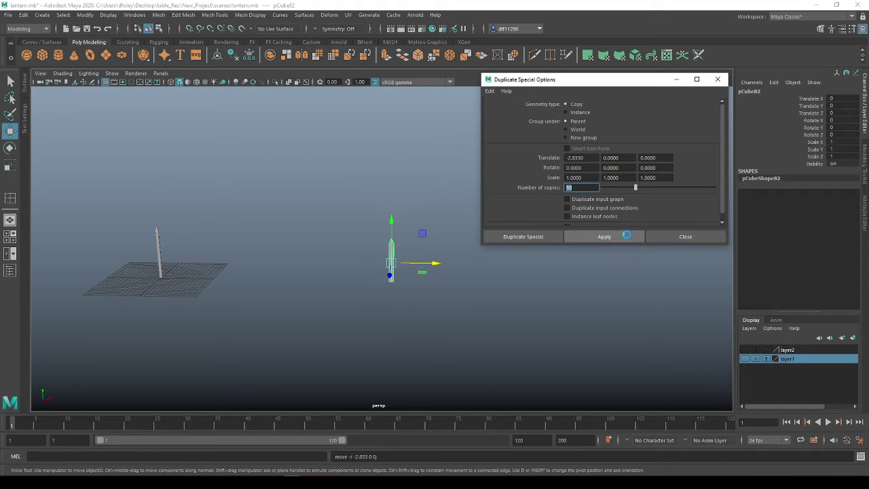
left_click(626, 236)
scroll(393, 299, "down", 3)
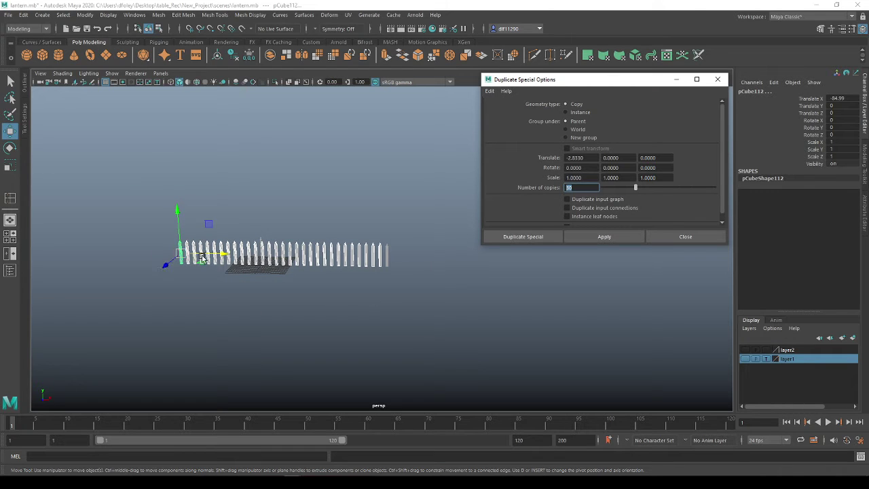
left_click_drag(441, 301, 372, 211)
left_click(494, 316)
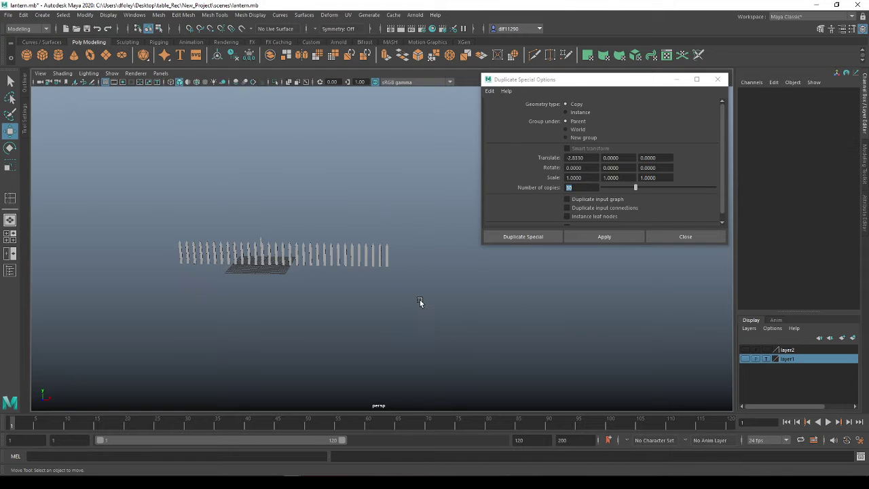
Undo the Duplicate Special row of flat pickets and close its options
key("ctrl+z")
key("ctrl+z")
key("ctrl+z")
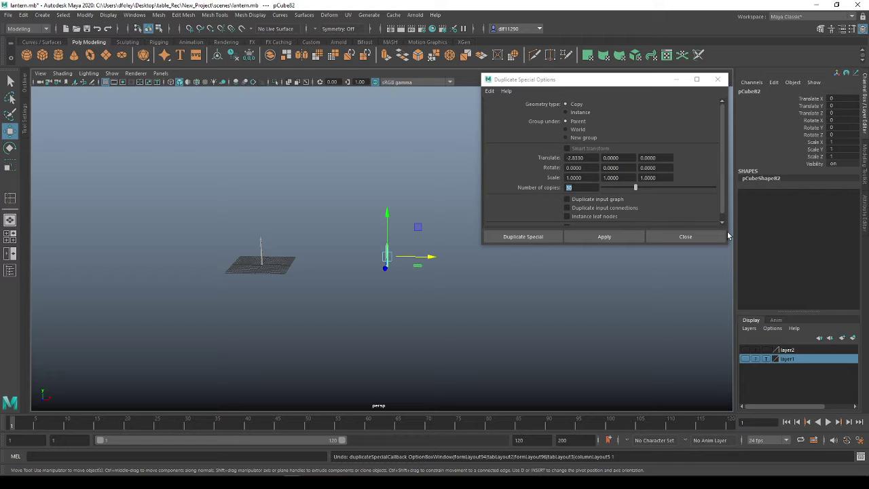
left_click(683, 238)
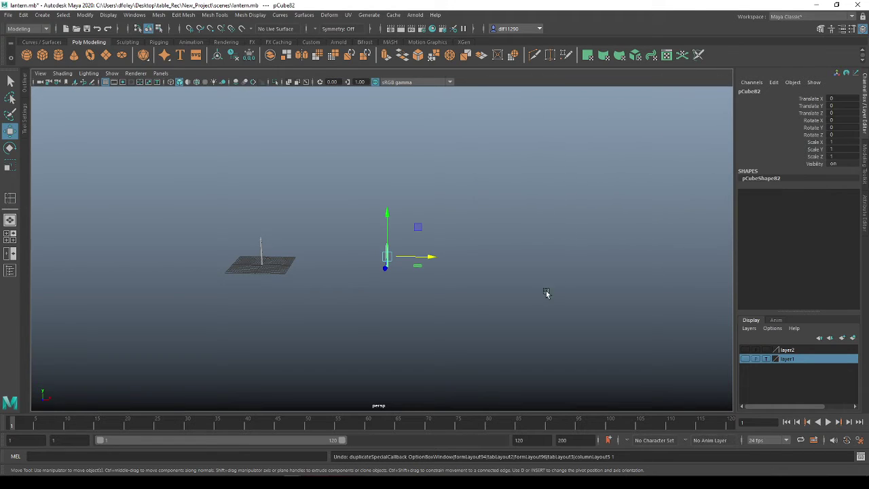
Examine the rounded picket, compare it with the existing fence by showing layer2, and hide layer2 again
left_click(546, 292)
scroll(186, 238, "up", 5)
middle_click_drag(178, 298, 534, 340, "alt")
scroll(391, 317, "down", 1)
scroll(384, 330, "up", 6)
middle_click_drag(376, 344, 395, 198, "alt")
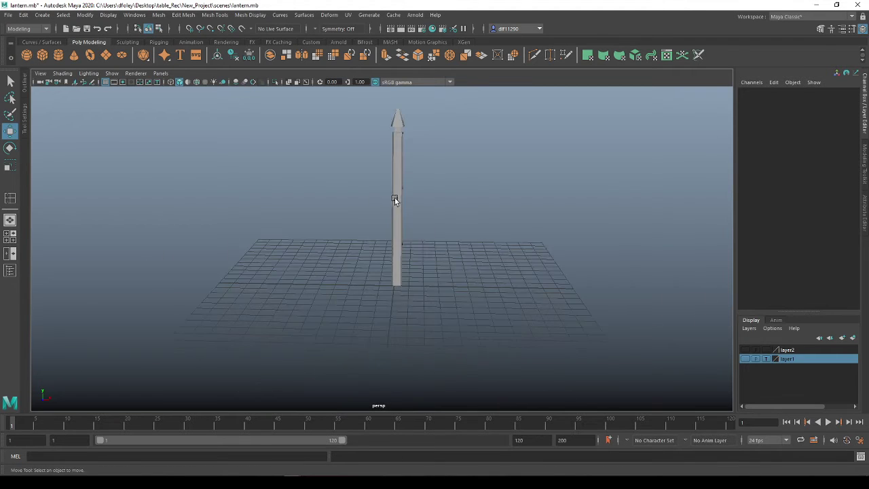
left_click_drag(394, 200, 377, 261, "alt")
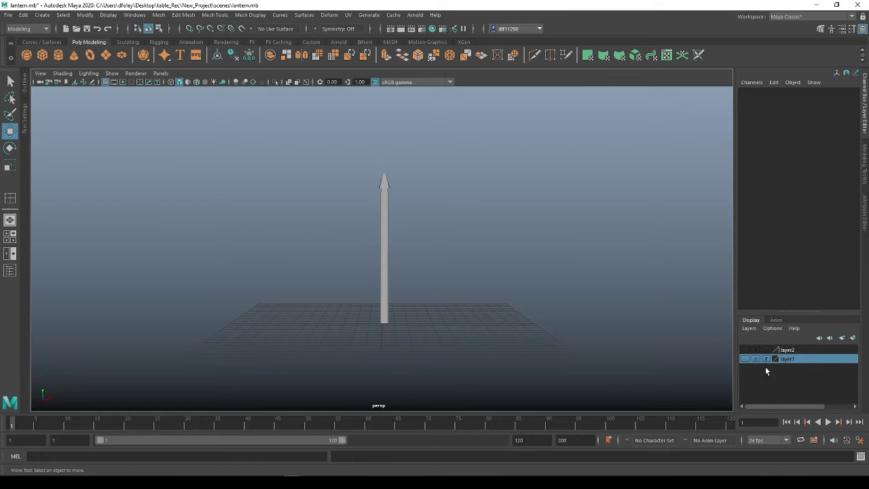
left_click(745, 350)
scroll(369, 272, "down", 4)
middle_click_drag(222, 210, 520, 280, "alt")
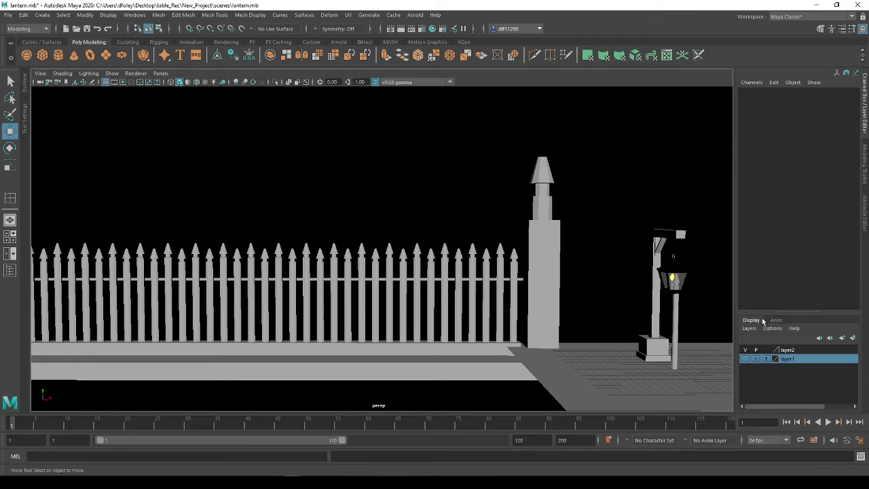
left_click(744, 349)
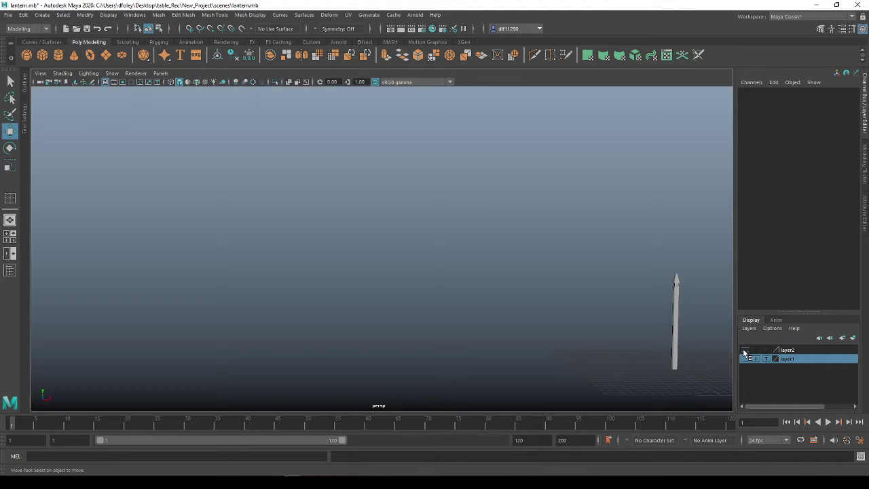
Duplicate the pointed picket standing on the grid and move the copy along X to about -1.56
left_click_drag(619, 289, 481, 236, "alt")
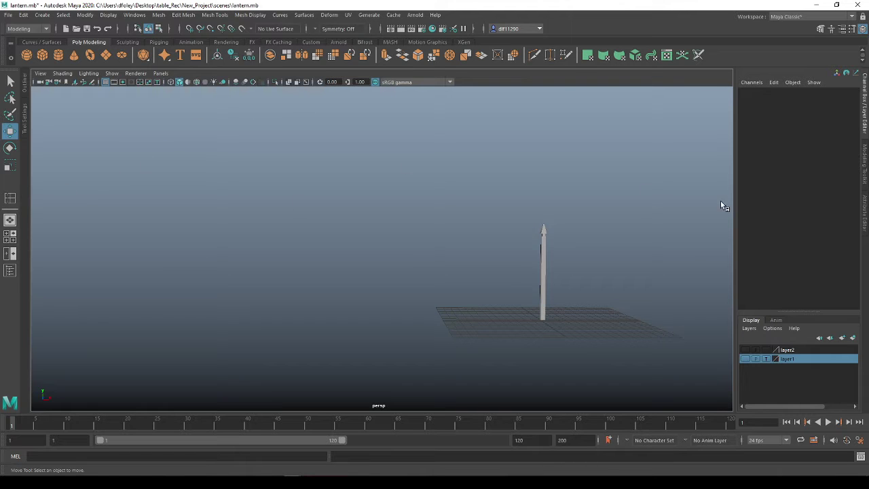
left_click_drag(627, 220, 516, 291, "alt")
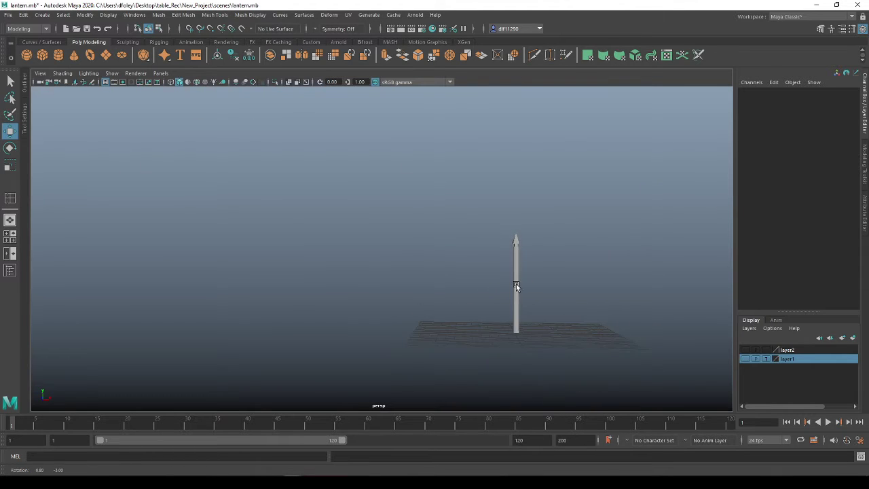
right_click_drag(516, 287, 536, 247, "alt")
left_click_drag(435, 254, 498, 208, "alt")
left_click(470, 164)
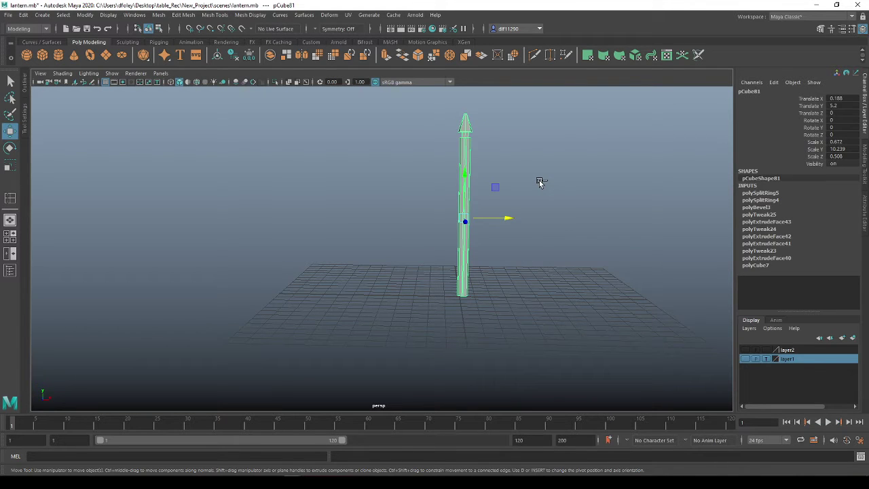
key("ctrl+d")
left_click_drag(508, 218, 481, 208)
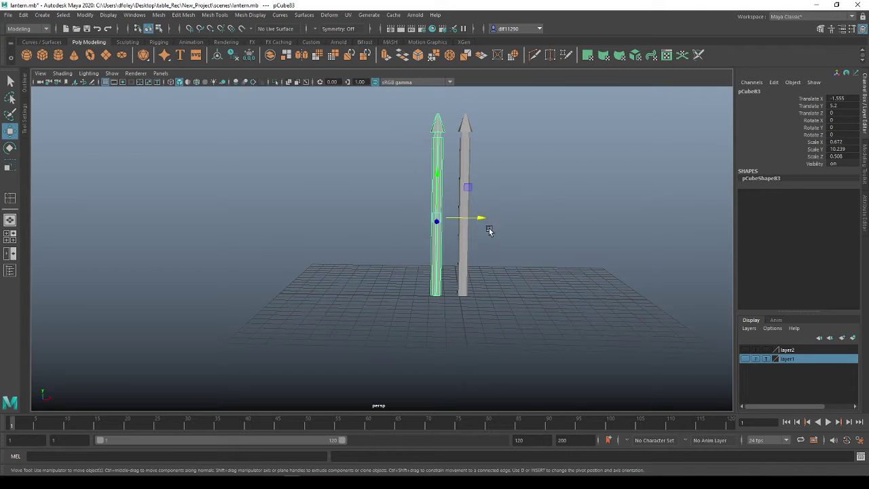
Set the copied picket's Translate X to -1.5 and deselect it
left_click(851, 99)
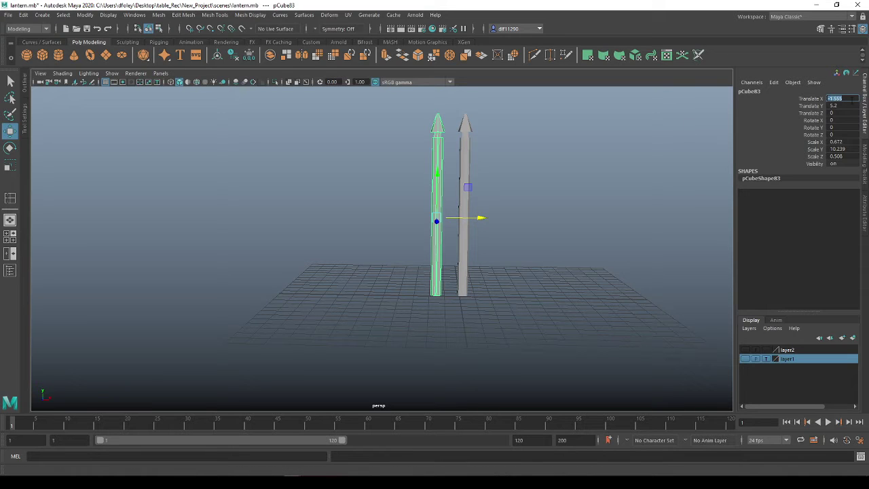
type("-1")
key("Return")
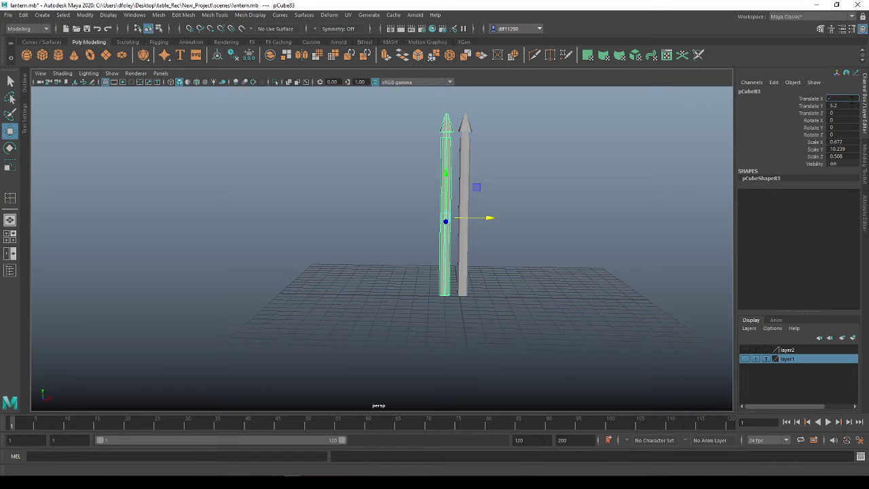
type(".5")
key("Return")
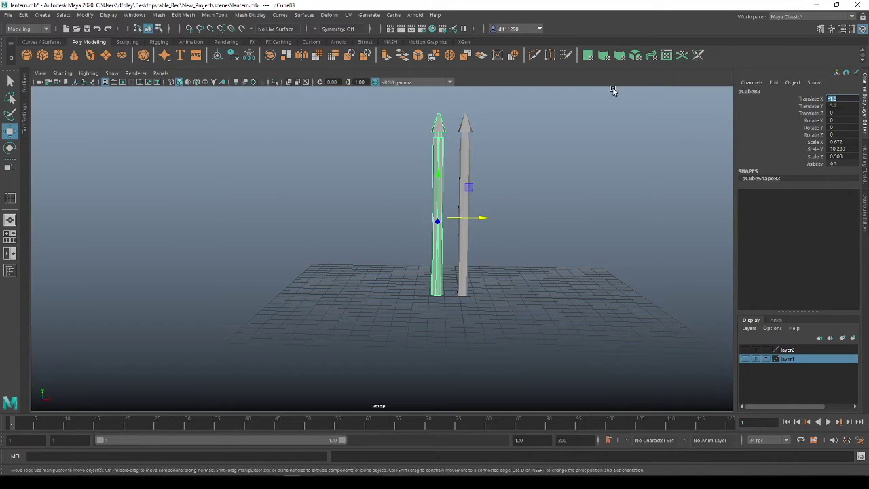
left_click(386, 200)
Try scaling the copied picket's height about its central pivot, undoing each attempt
scroll(452, 204, "up", 5)
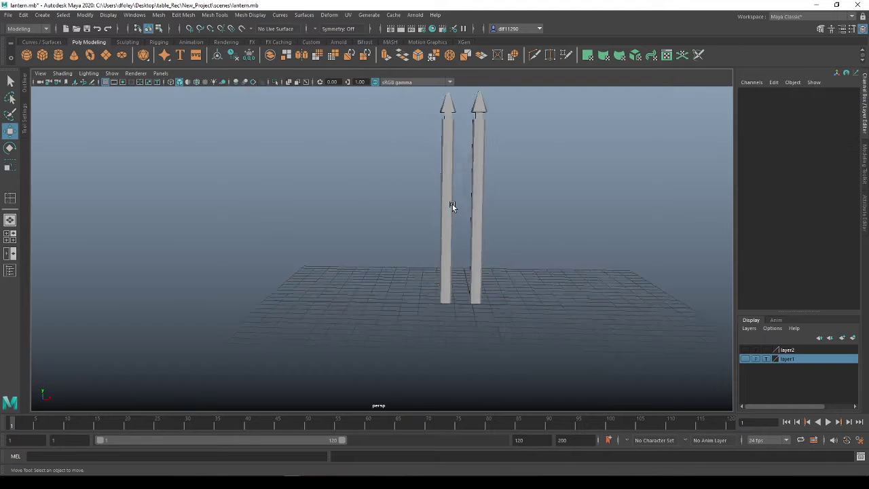
scroll(464, 189, "down", 4)
left_click(407, 265)
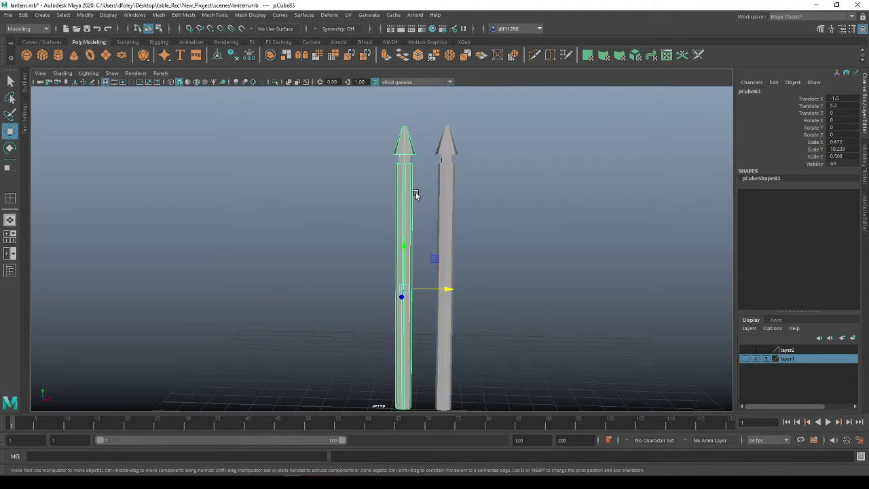
key("r")
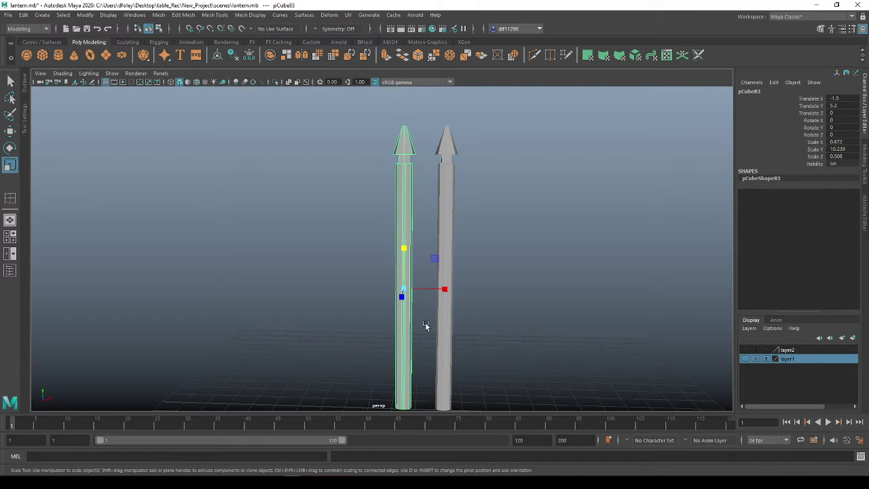
middle_click_drag(419, 344, 425, 286)
key("ctrl+z")
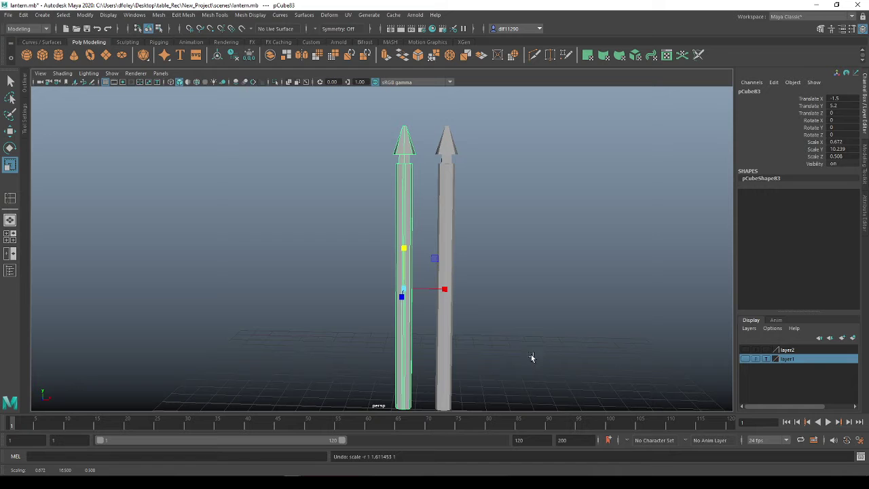
left_click_drag(529, 356, 508, 232, "alt")
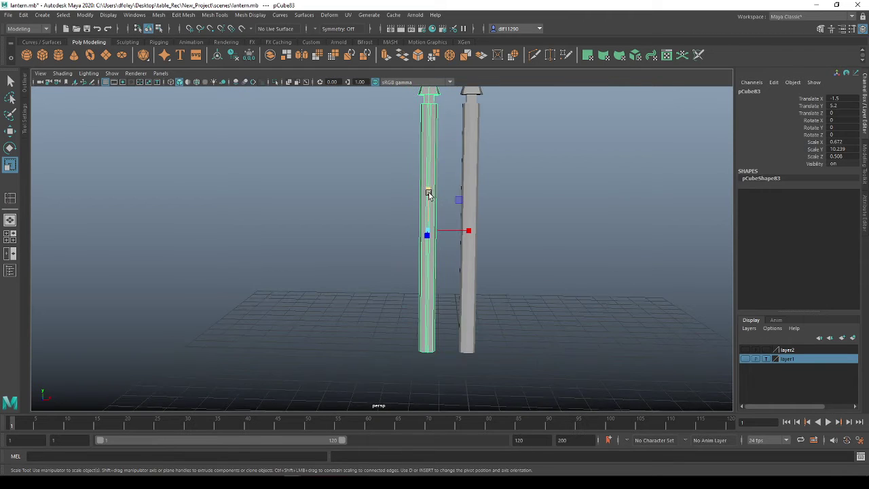
left_click_drag(427, 190, 425, 196)
key("ctrl+z")
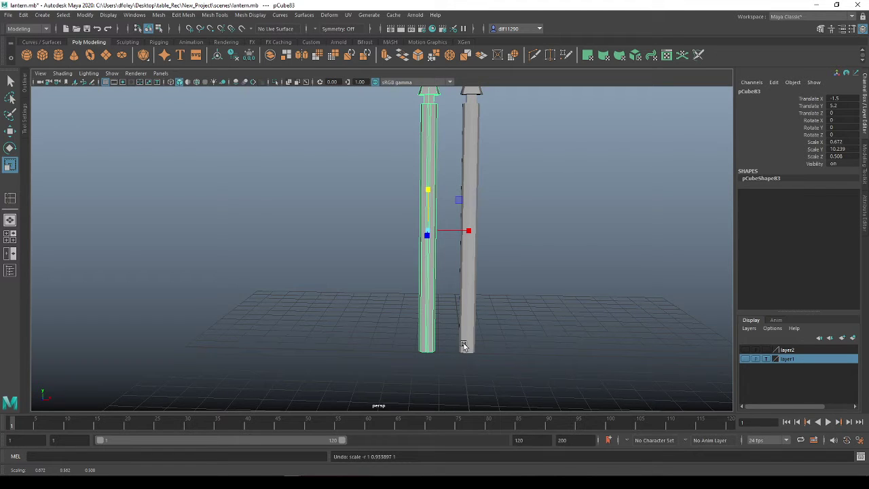
Move the copied picket's pivot to its base, using vertex snapping
scroll(437, 350, "down", 4)
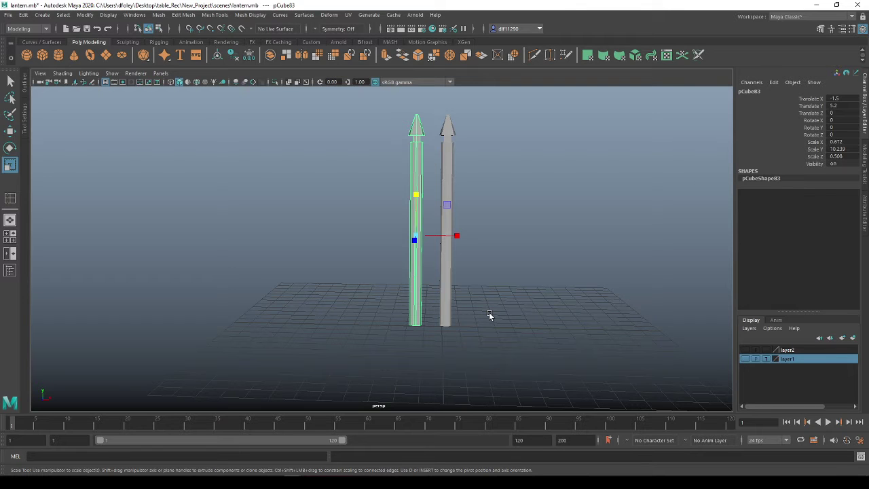
key("d")
left_click_drag(413, 238, 399, 251)
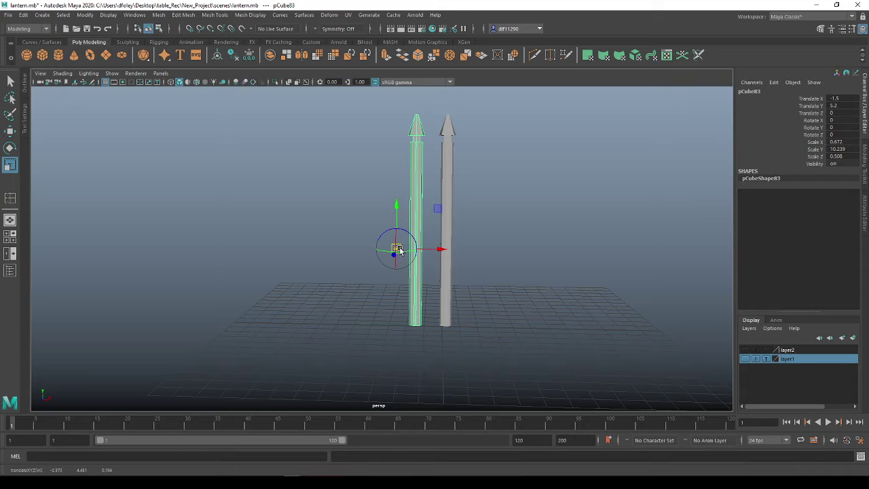
key("v")
key("d")
key("d")
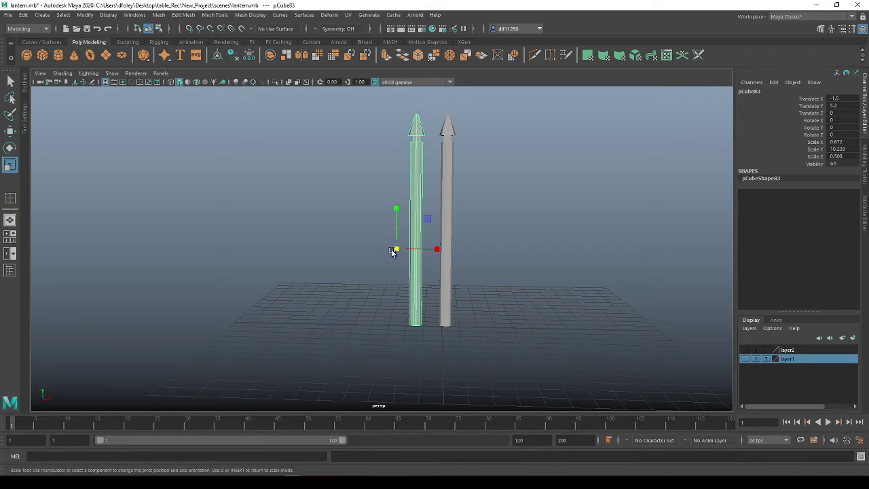
key("v")
key("v")
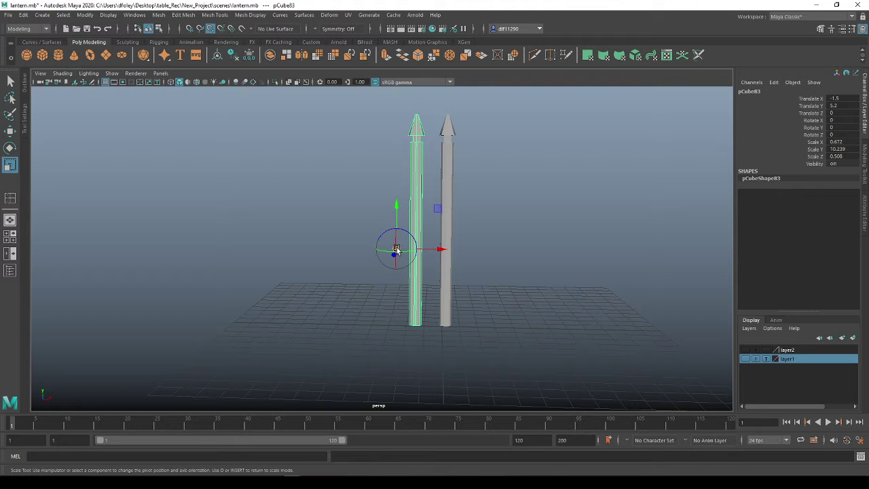
left_click_drag(396, 249, 414, 266)
key("d")
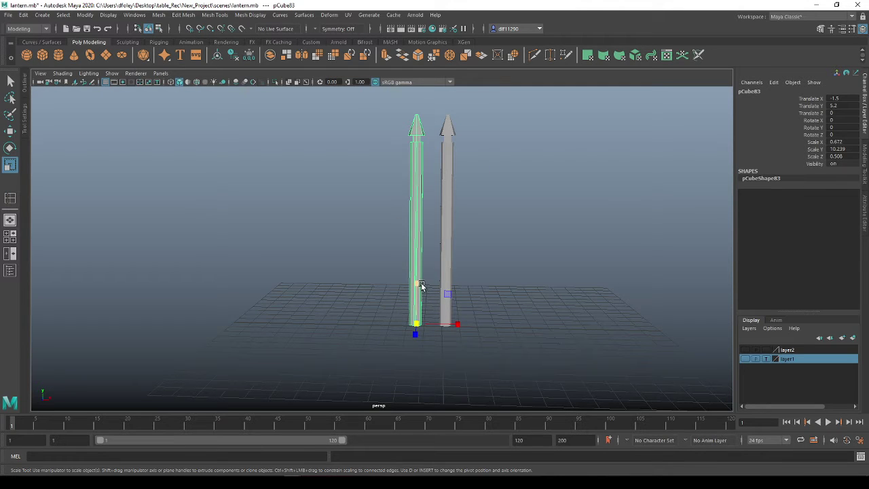
Shorten the copied picket from its base to a Scale Y of about 8.96
left_click_drag(420, 286, 417, 292)
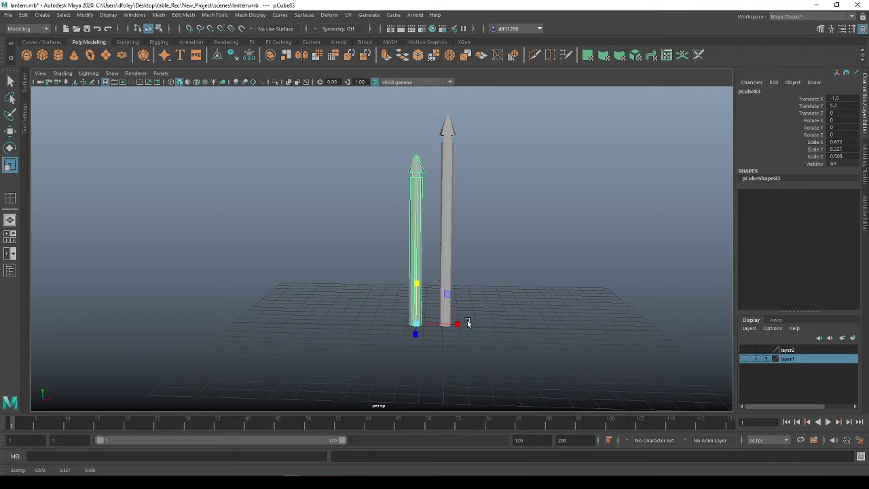
left_click_drag(448, 233, 468, 239, "alt")
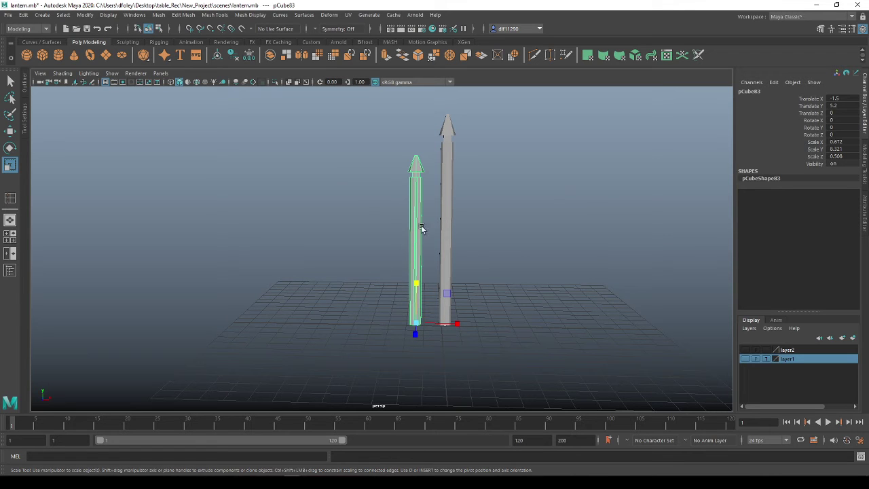
middle_click_drag(420, 225, 397, 242, "alt")
left_click_drag(393, 301, 391, 297)
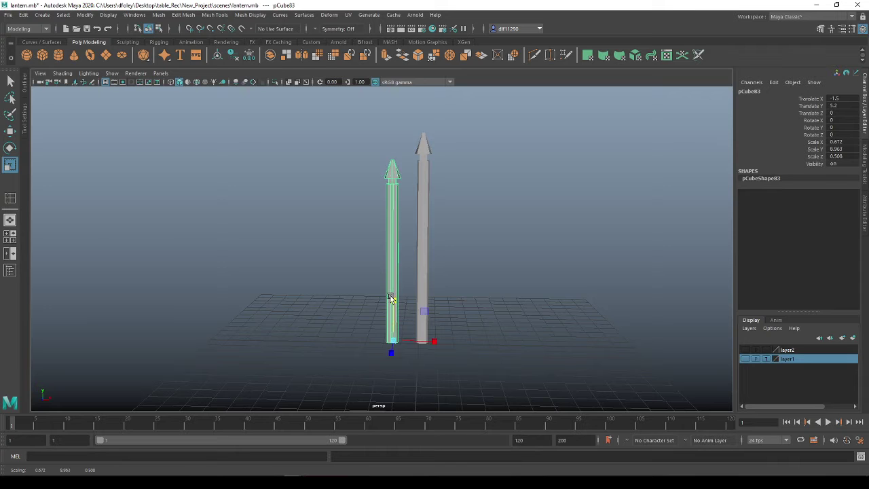
Delete the construction history of both pickets and freeze their transformations
scroll(535, 253, "down", 1)
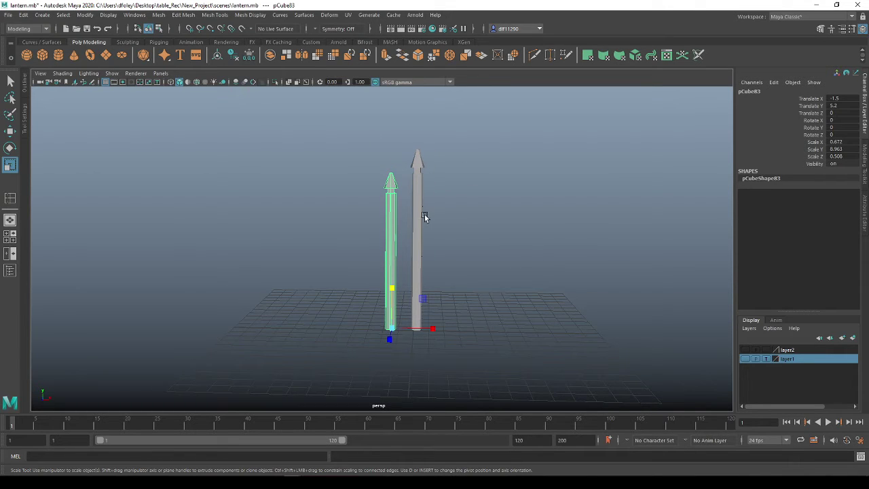
left_click(413, 190, "shift")
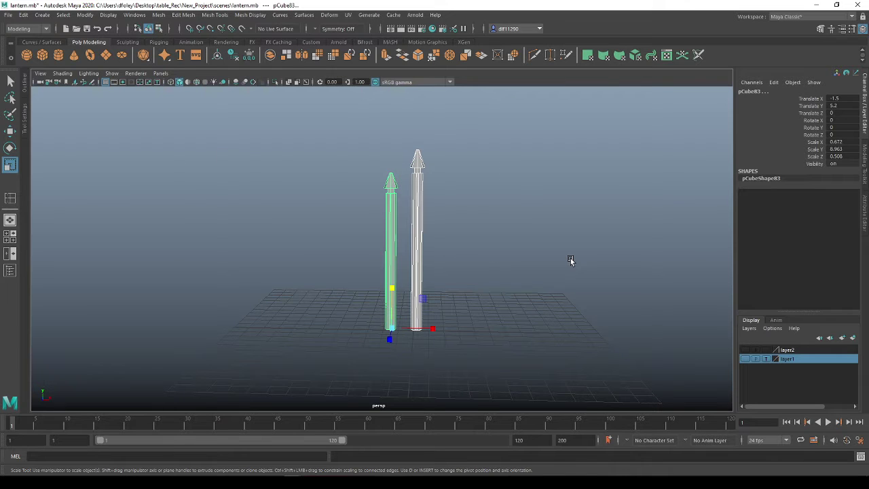
left_click(26, 15)
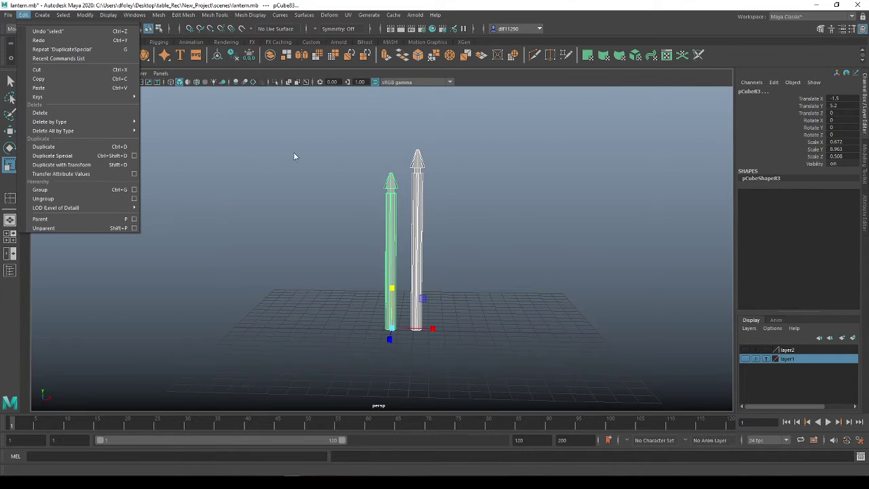
mouse_move(83, 121)
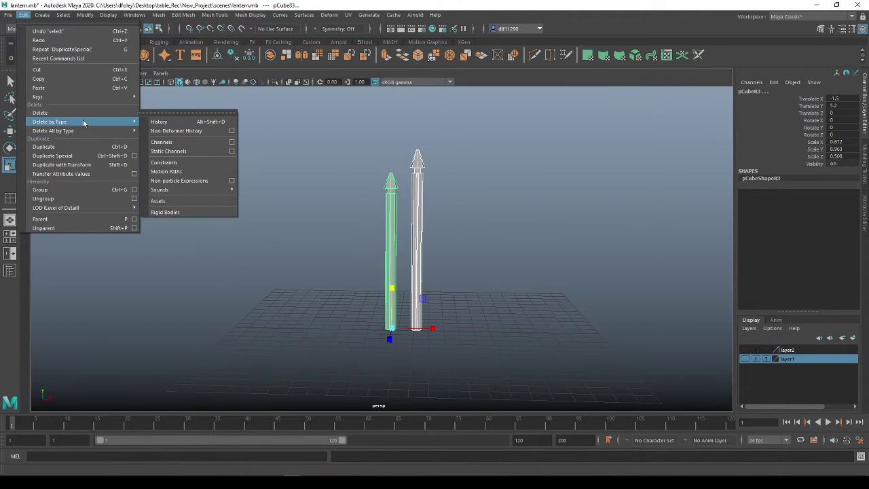
left_click(180, 122)
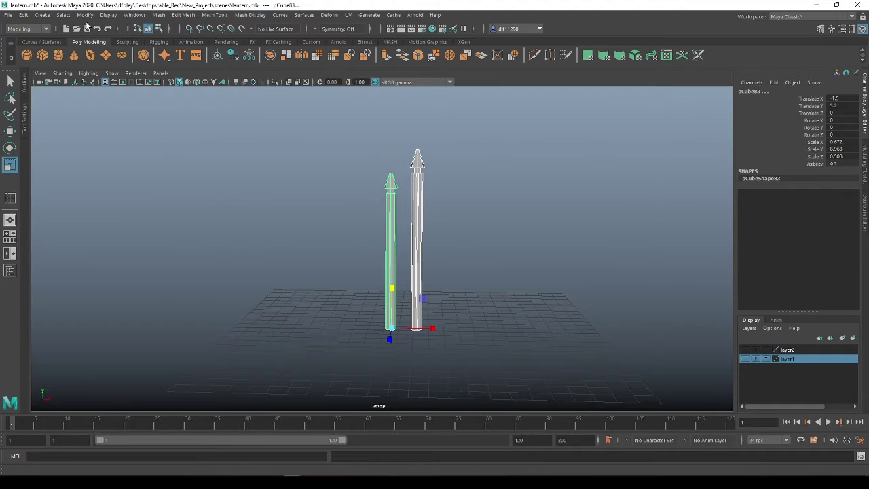
left_click(85, 15)
left_click(116, 56)
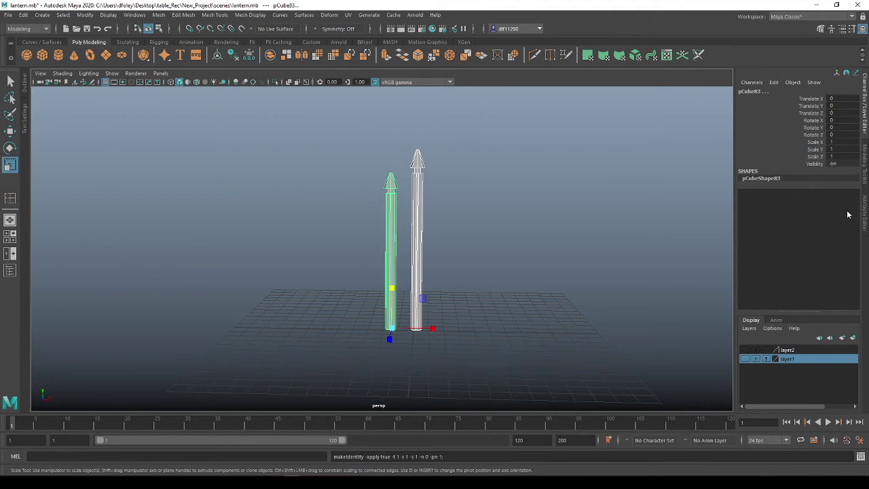
left_click(507, 285)
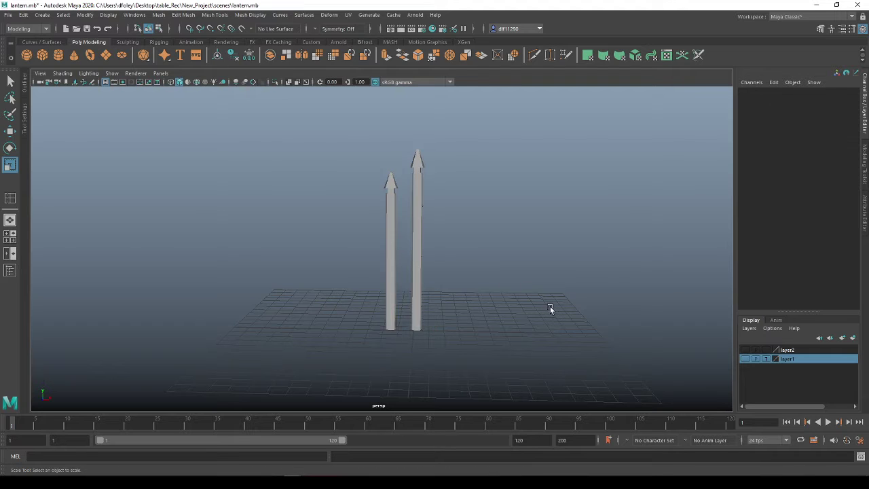
Select both pickets and set their Translate X to -3
left_click_drag(549, 306, 266, 165)
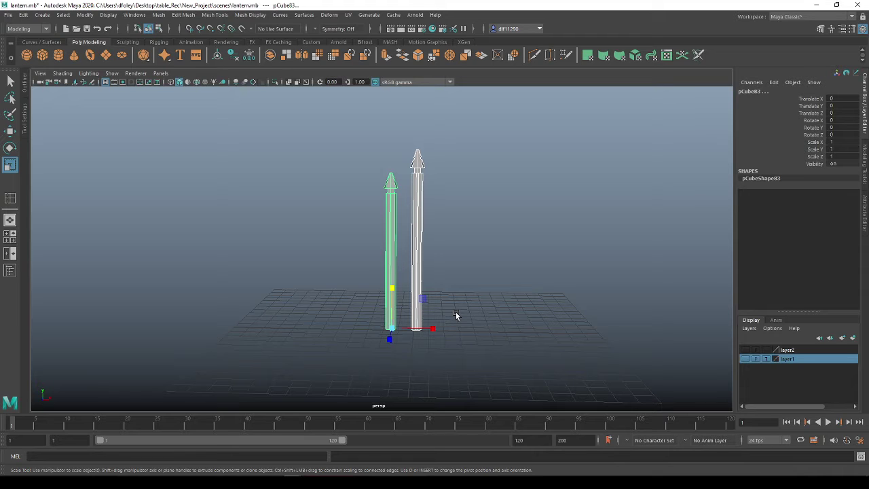
key("w")
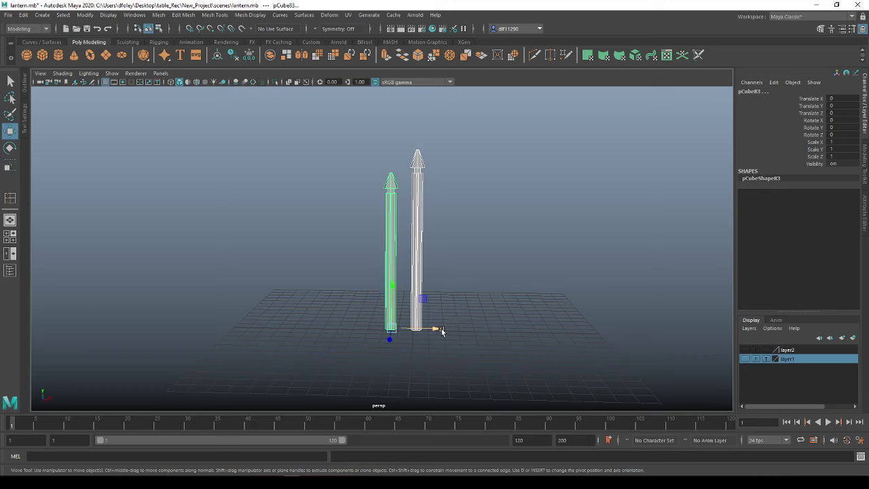
left_click(440, 329)
left_click(847, 98)
key("Return")
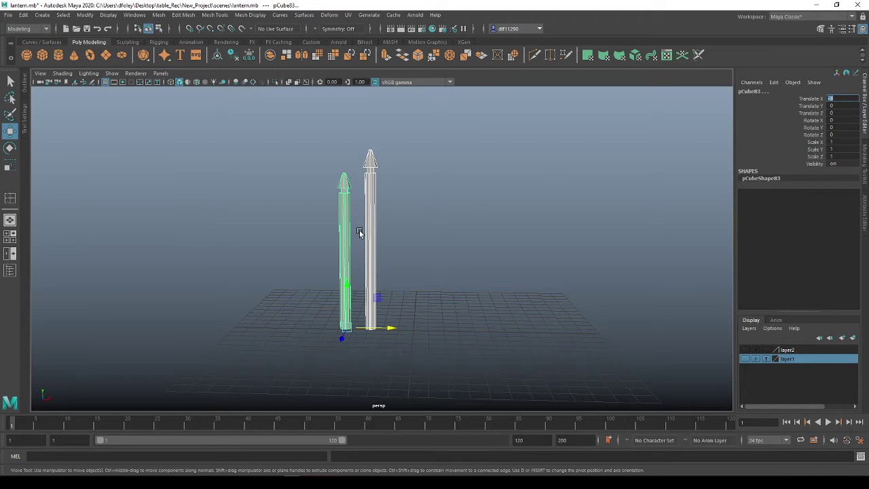
Restore the selection of both moved pickets and duplicate the pair in place
left_click(471, 248)
key("ctrl+z")
key("ctrl+d")
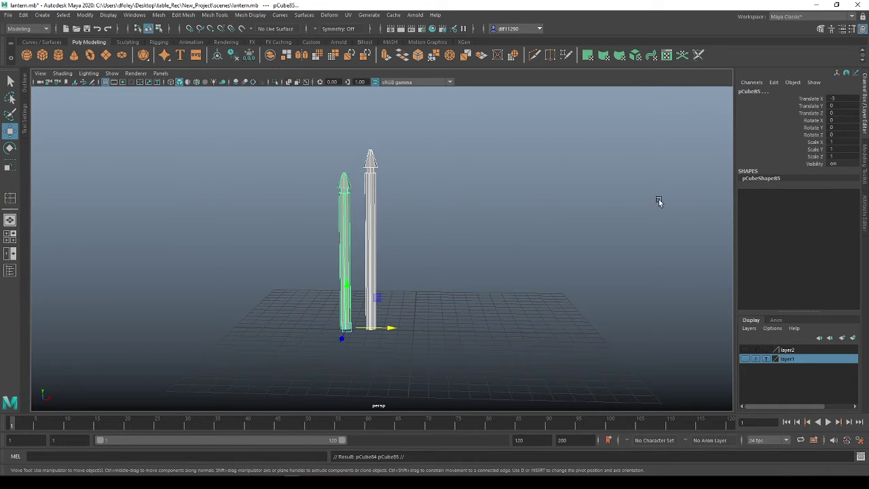
double_click(841, 99)
left_click(459, 229)
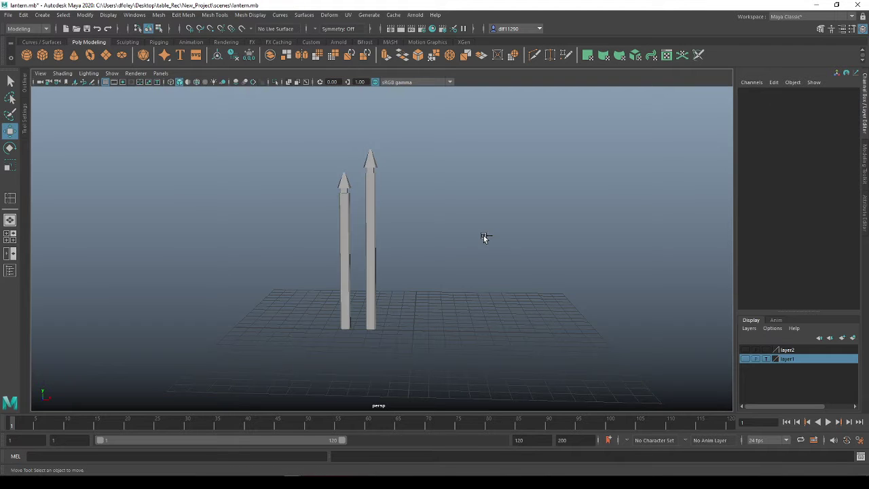
Undo the duplication of the picket pair and its move to -3 along X
key("ctrl+z")
key("ctrl+z")
key("ctrl+z")
key("ctrl+z")
key("ctrl+z")
key("ctrl+z")
key("ctrl+z")
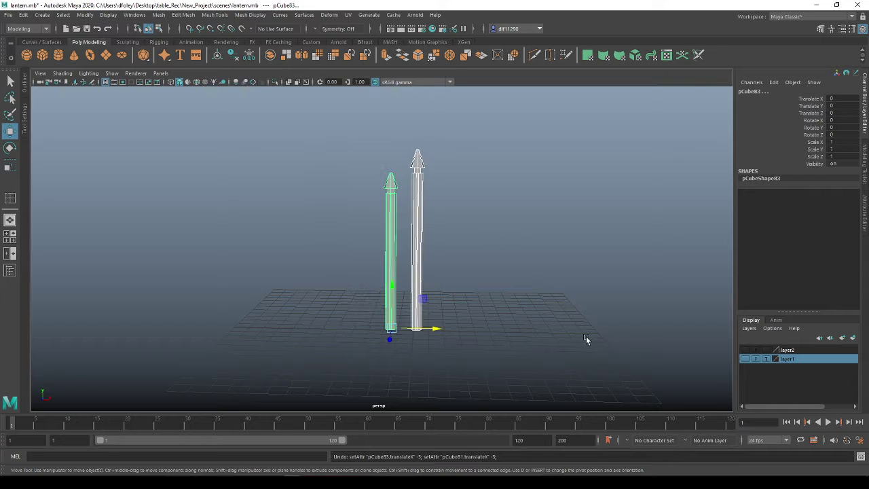
Duplicate the selected picket pair and set the Translate X of the copies to -3
left_click_drag(578, 346, 511, 307)
key("ctrl+z")
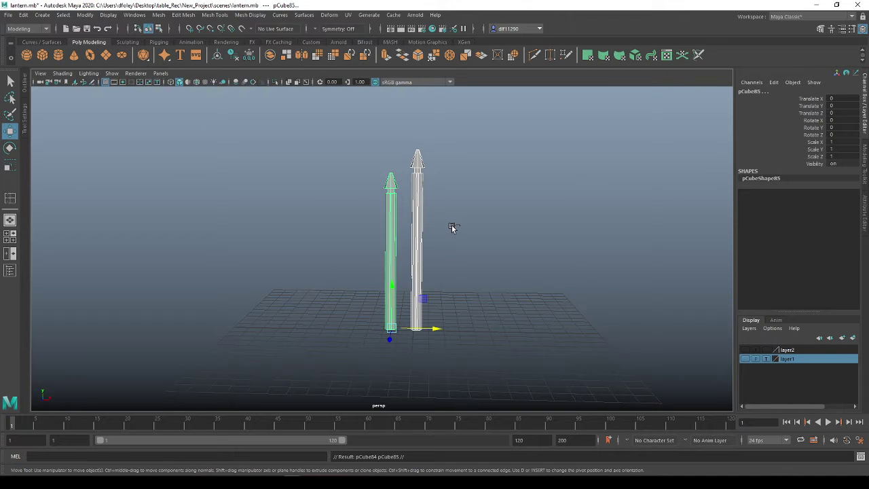
left_click(838, 100)
type("-1")
key("Return")
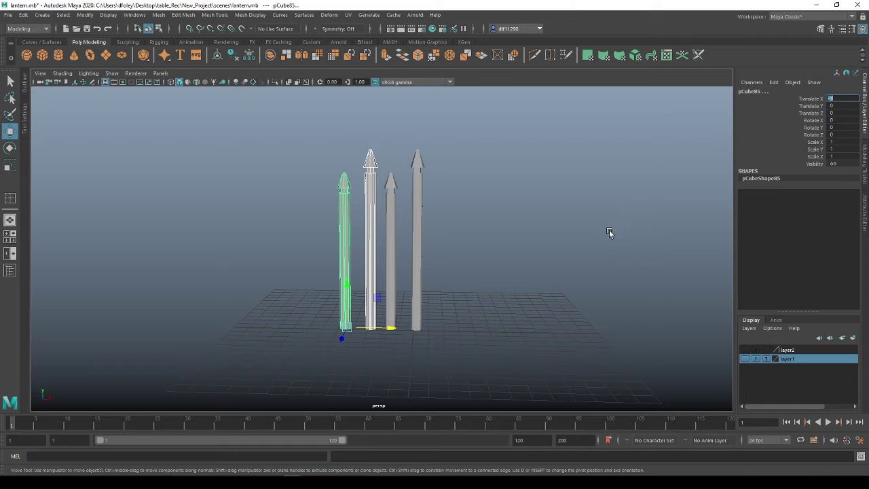
scroll(183, 242, "down", 6)
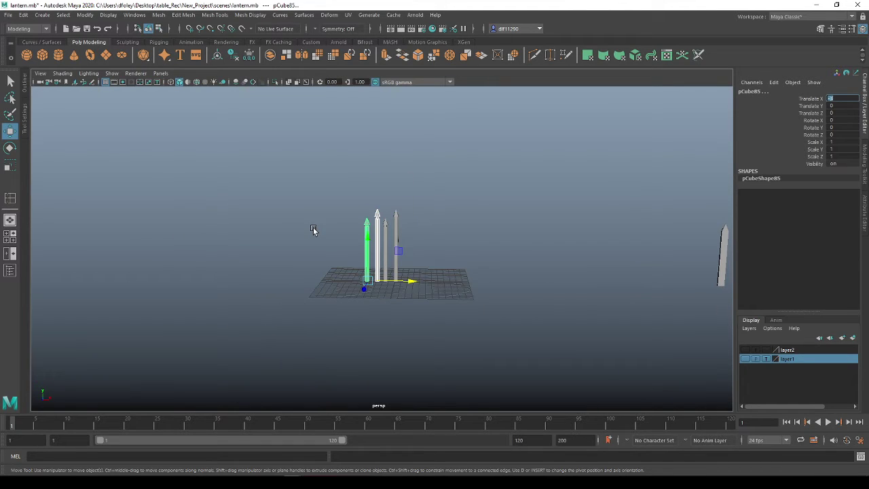
Undo the shifted duplicate so only the original picket pair is selected
key("ctrl+z")
key("ctrl+z")
key("ctrl+z")
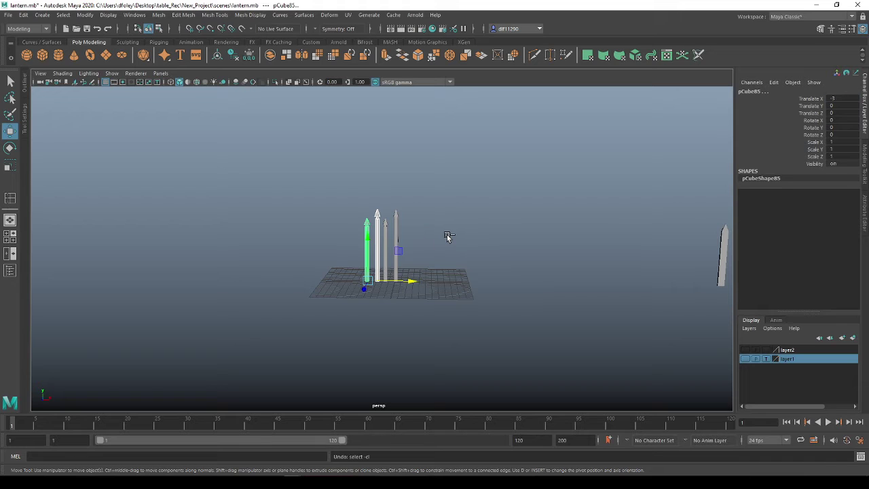
key("ctrl+z")
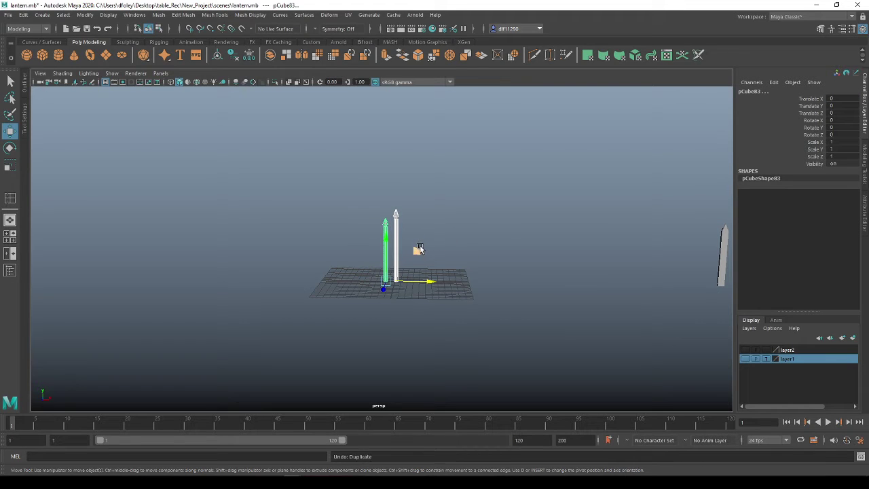
key("ctrl+z")
key("ctrl+z")
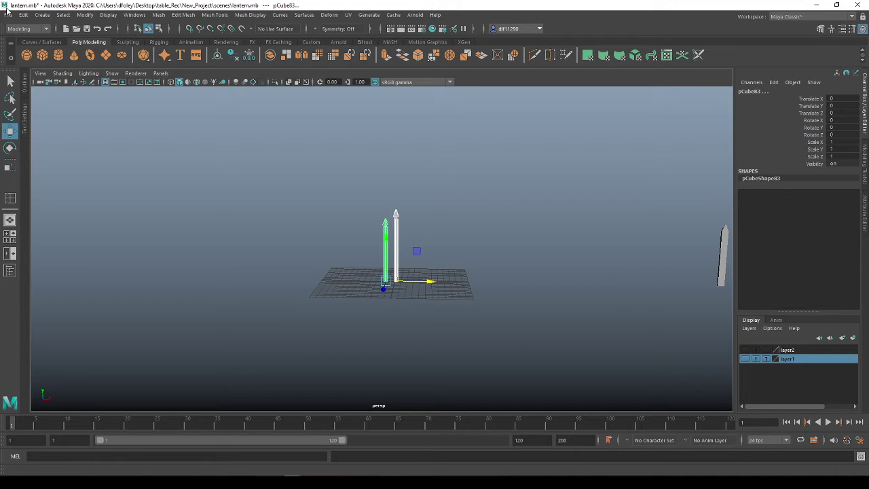
Use Duplicate Special on the picket pair to make 30 copies with a Translate X offset of -3
left_click(22, 16)
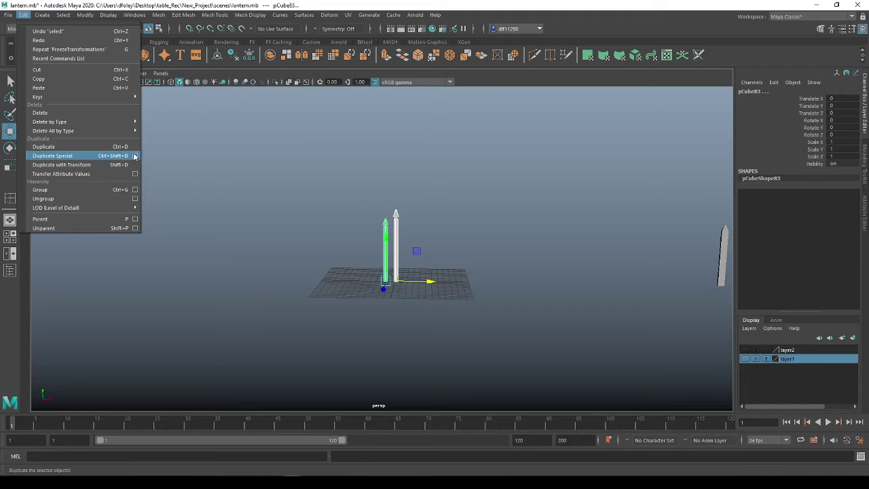
left_click(134, 155)
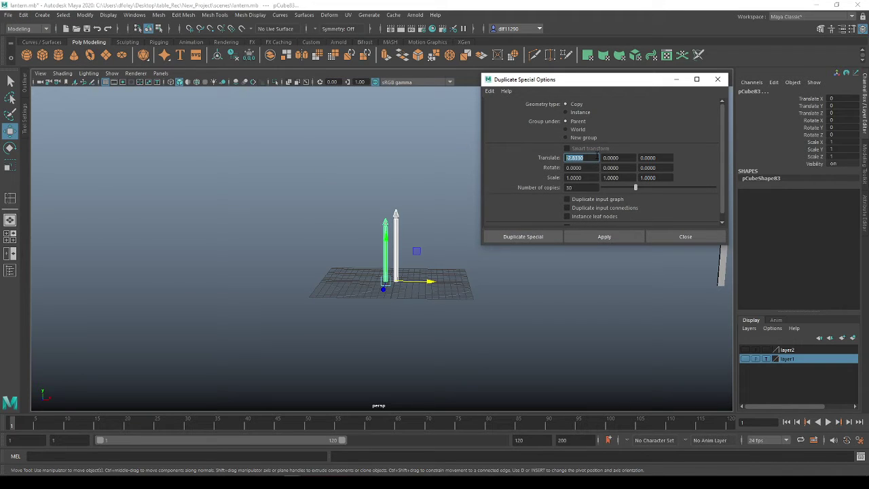
type("-3")
scroll(570, 214, "down", 1)
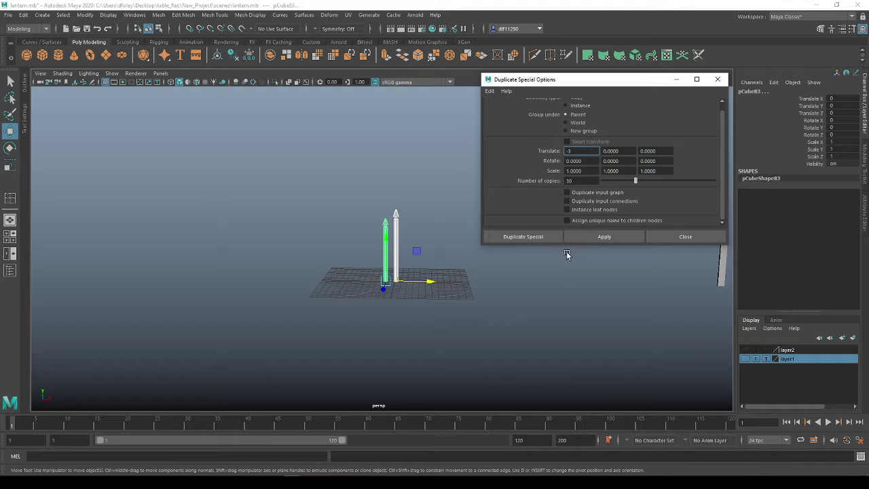
scroll(563, 252, "down", 3)
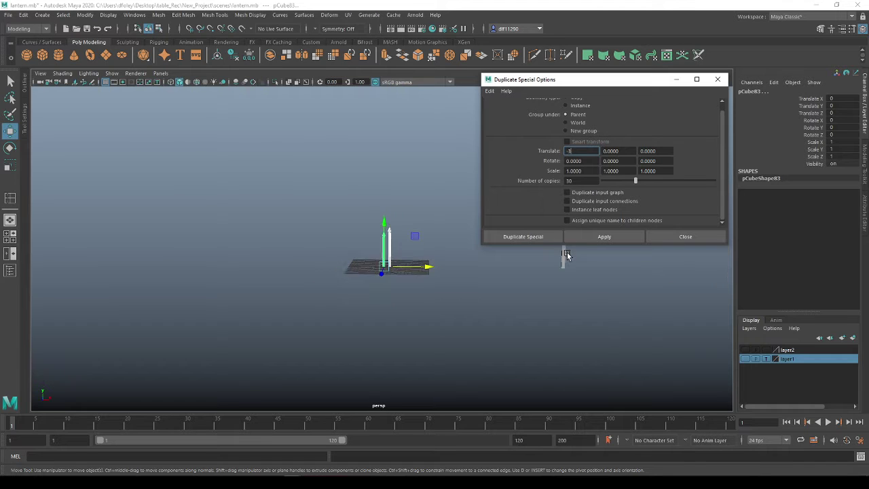
left_click(616, 237)
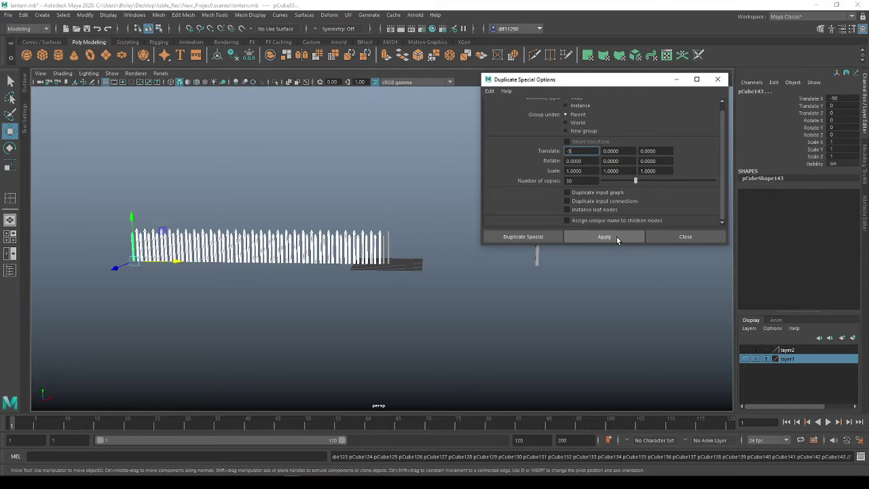
Try moving only the copied pickets about 36.4 units along X, close the Duplicate Special options and undo the move
scroll(348, 266, "down", 3)
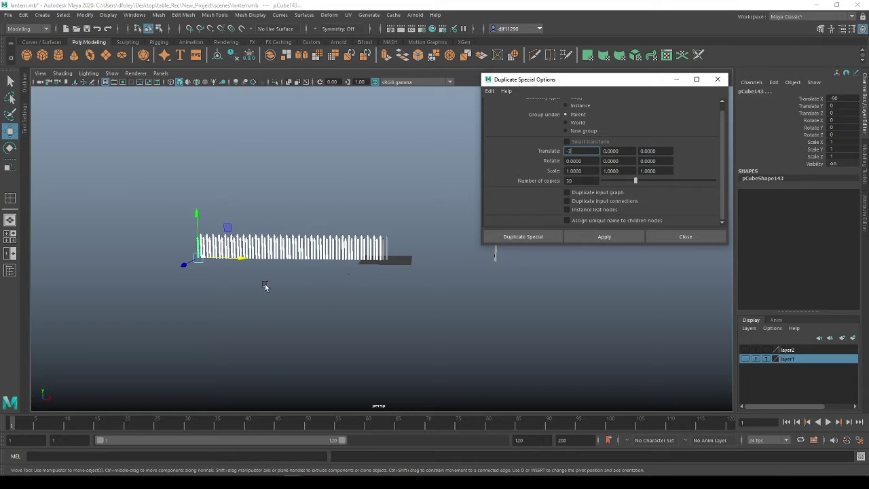
middle_click_drag(249, 284, 320, 296)
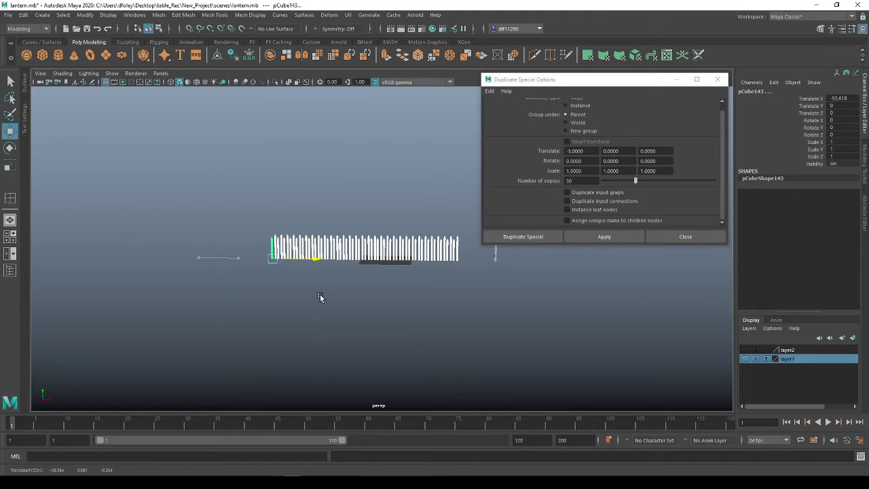
scroll(438, 268, "up", 3)
left_click(685, 236)
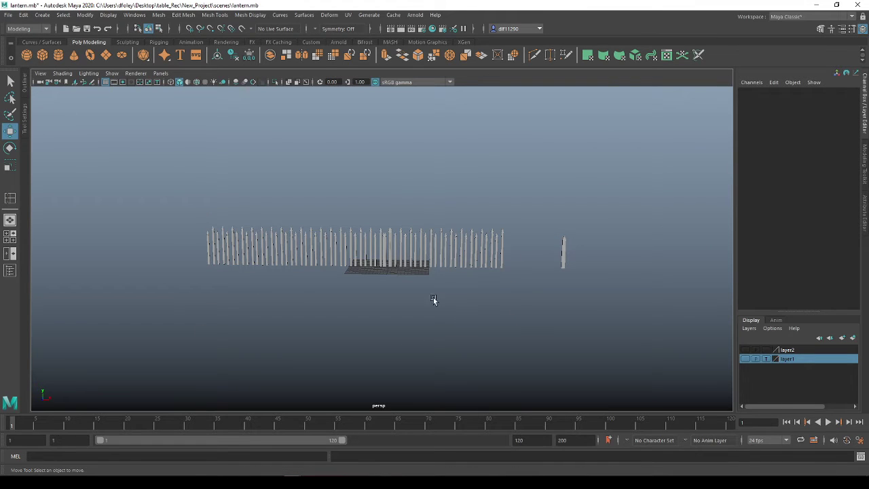
key("ctrl+z")
key("ctrl+z")
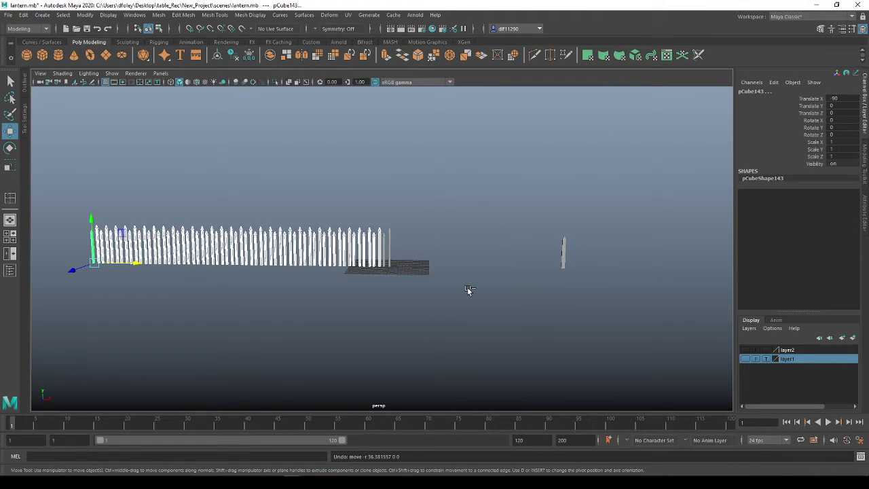
Select all the fence pickets, including the original pair, and move them about 44.3 units along X to centre the row on the grid
left_click_drag(417, 285, 382, 214)
left_click_drag(413, 267, 558, 317)
left_click(568, 301)
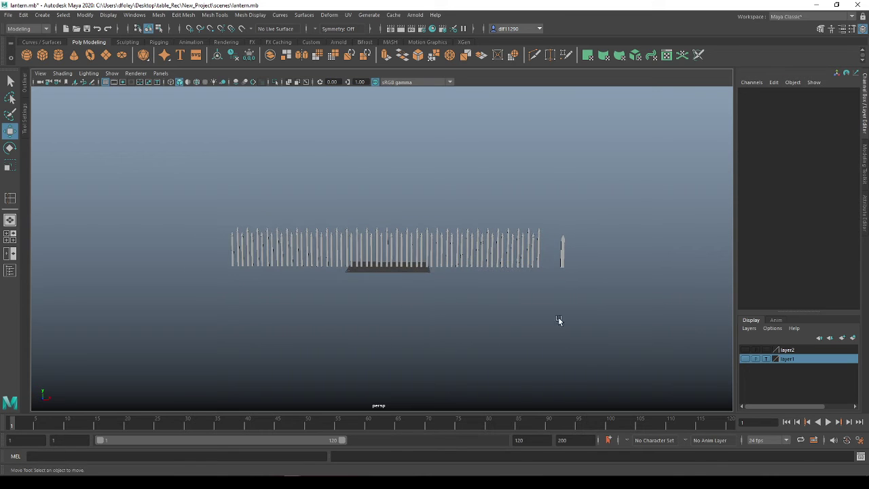
Delete the outermost short picket at the negative X end so the fence row ends with a tall picket
scroll(477, 275, "up", 3)
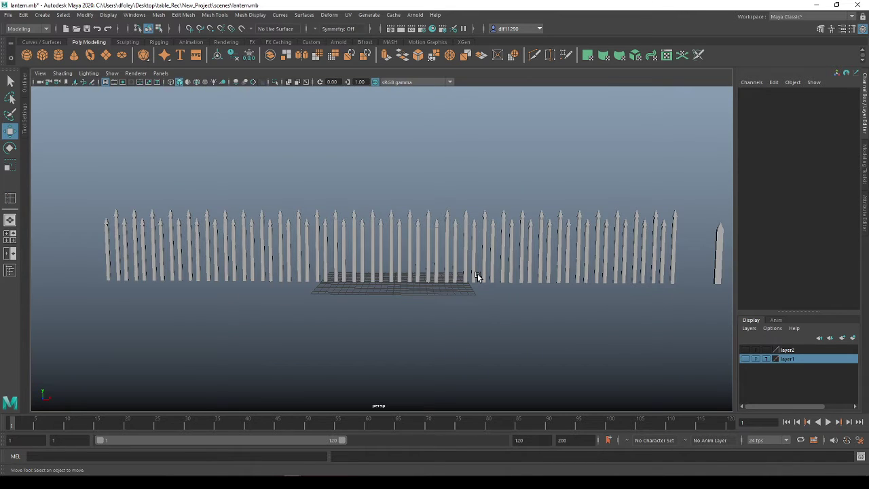
scroll(477, 274, "down", 1)
left_click(625, 248)
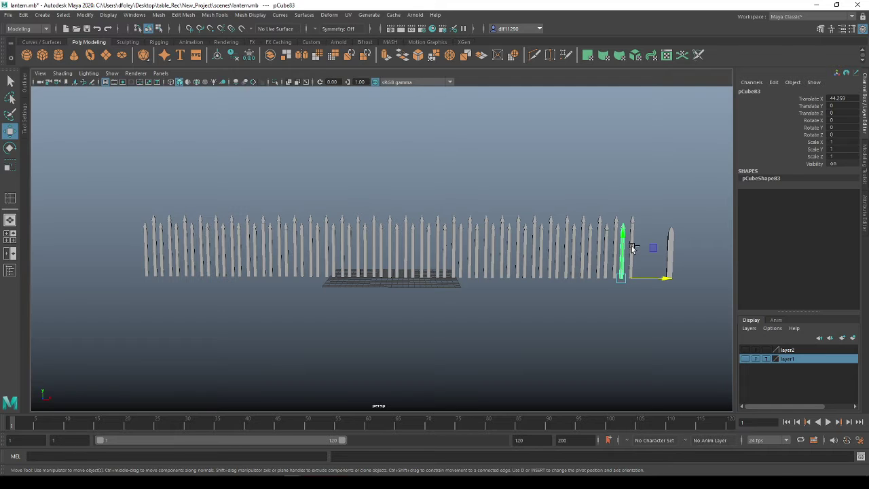
left_click(146, 234)
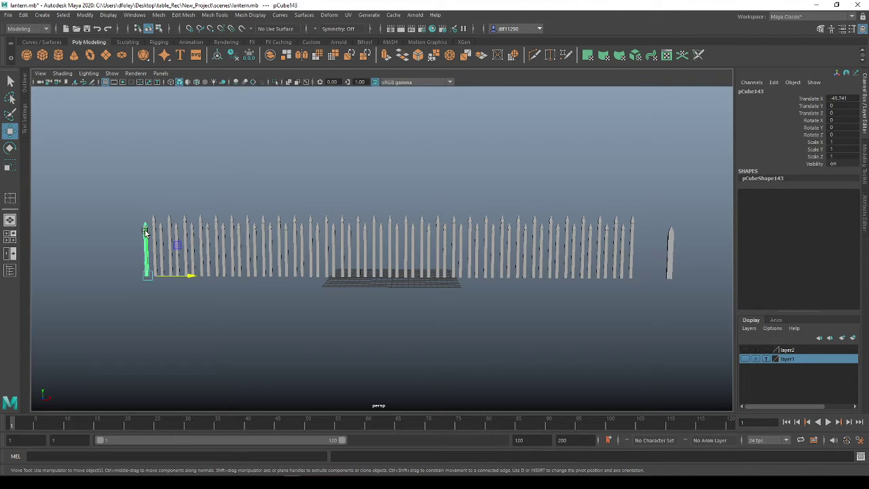
key("Delete")
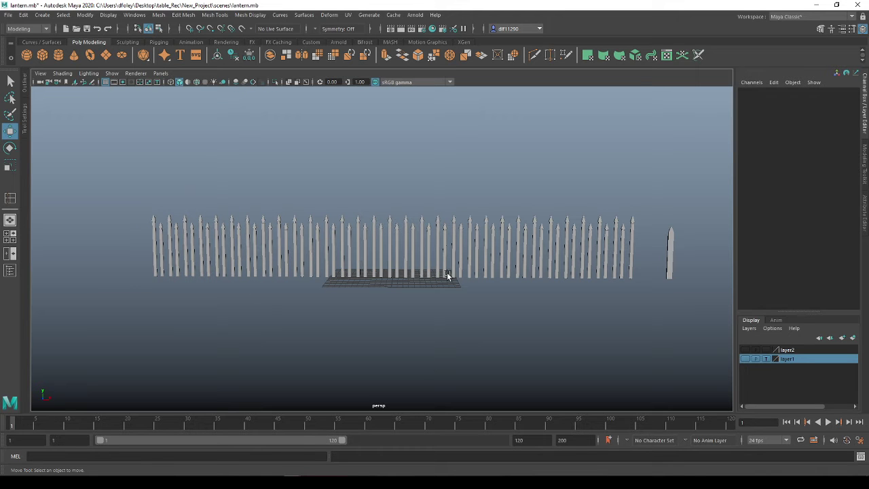
Delete the old separate picket standing beyond the positive X end of the fence
left_click_drag(452, 252, 398, 343, "alt")
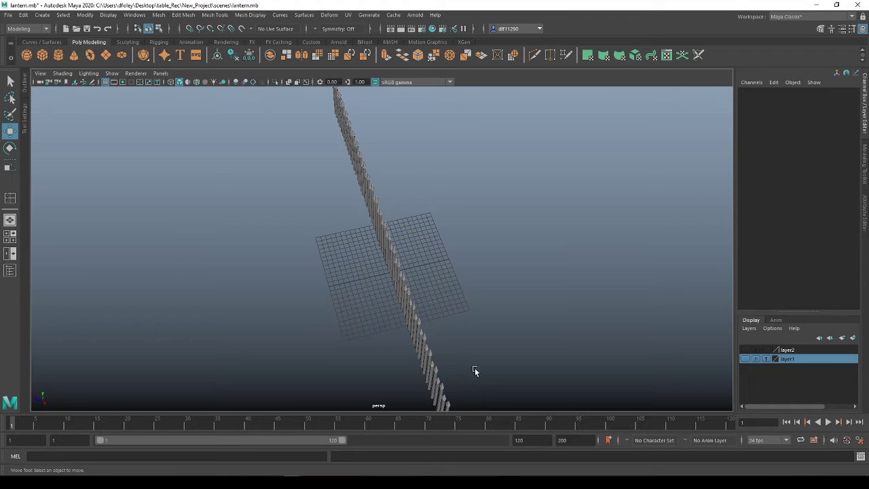
left_click_drag(473, 368, 465, 239, "alt")
left_click(470, 242)
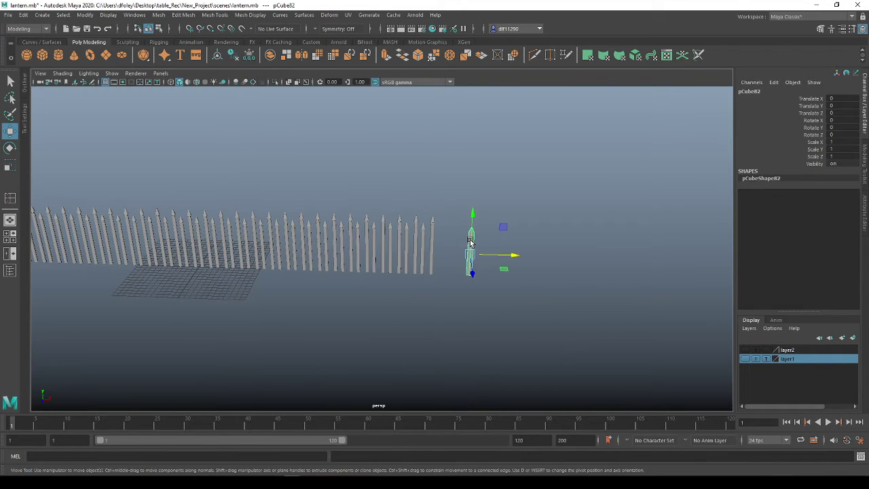
key("Delete")
Create a polygon cylinder and move it to about 5.69 in Y and 46 in X, at the fence's positive X end
left_click_drag(222, 275, 335, 307, "alt")
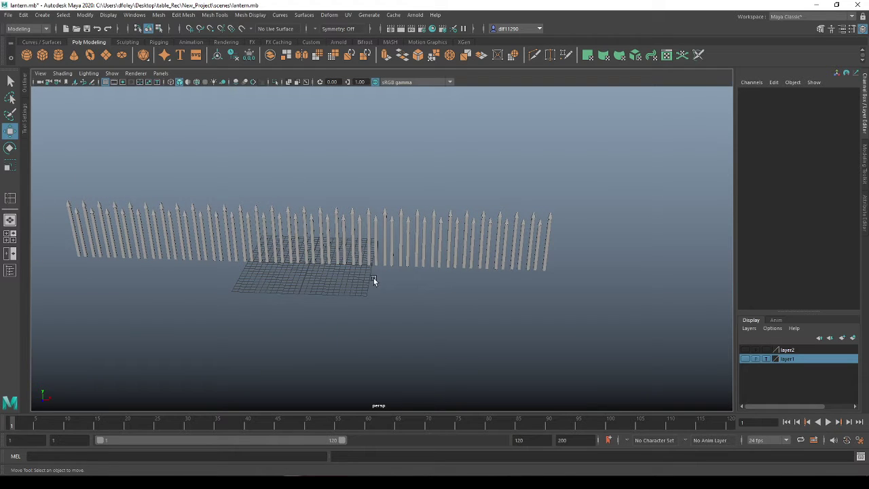
left_click_drag(373, 277, 258, 323, "alt")
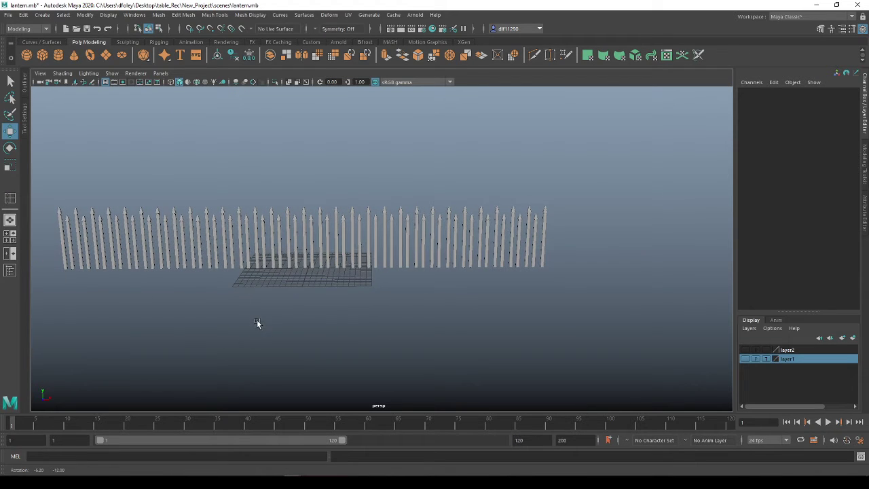
left_click(59, 59)
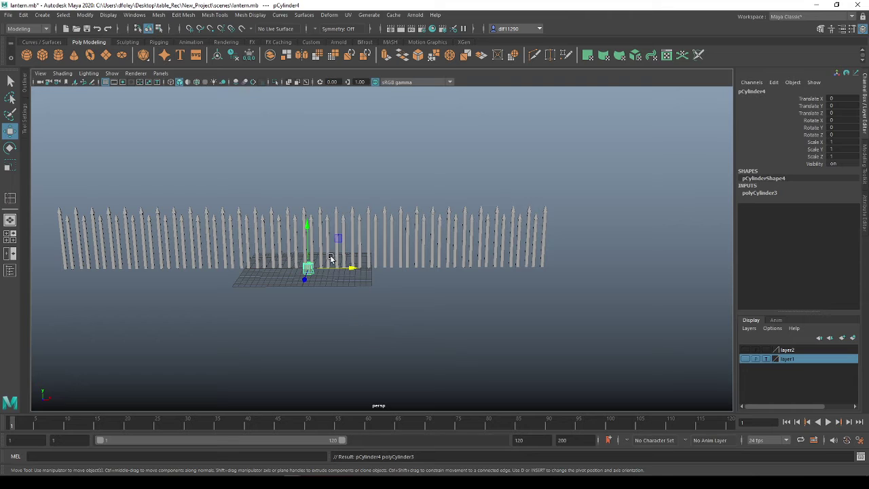
left_click_drag(306, 237, 303, 202)
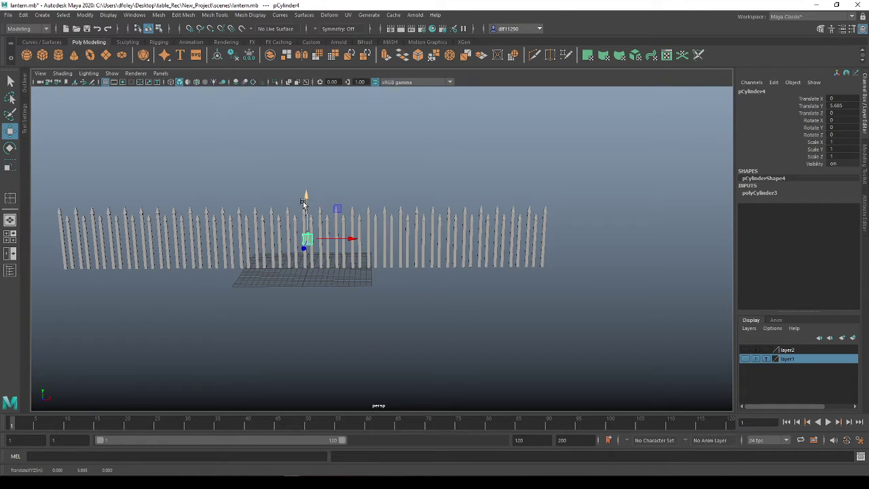
left_click_drag(334, 242, 581, 254)
Scale the cylinder down to about 0.13 in X and Z, keeping its Y scale at 1
left_click_drag(612, 304, 475, 301, "alt")
middle_click_drag(328, 321, 384, 330, "alt")
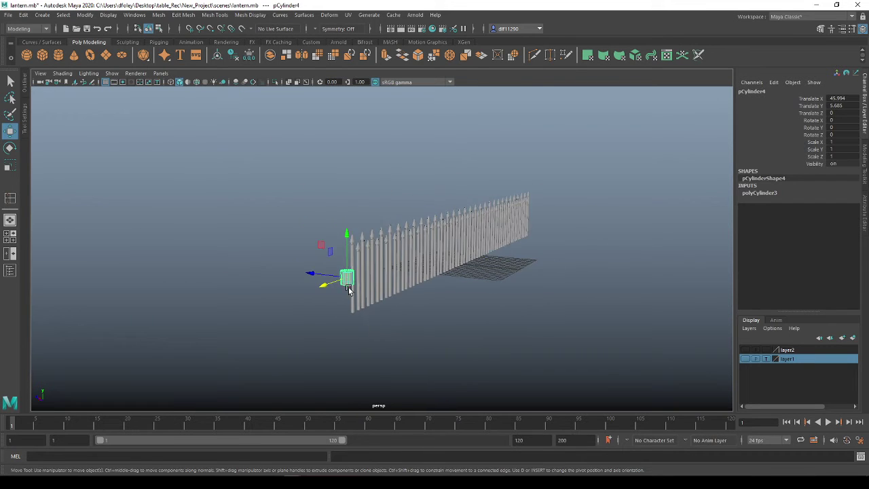
scroll(347, 286, "up", 8)
middle_click_drag(277, 401, 294, 308, "alt")
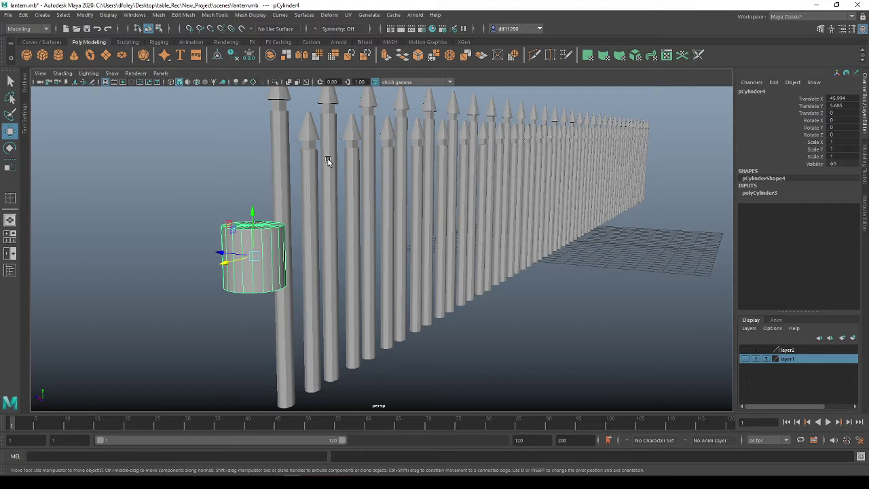
key("r")
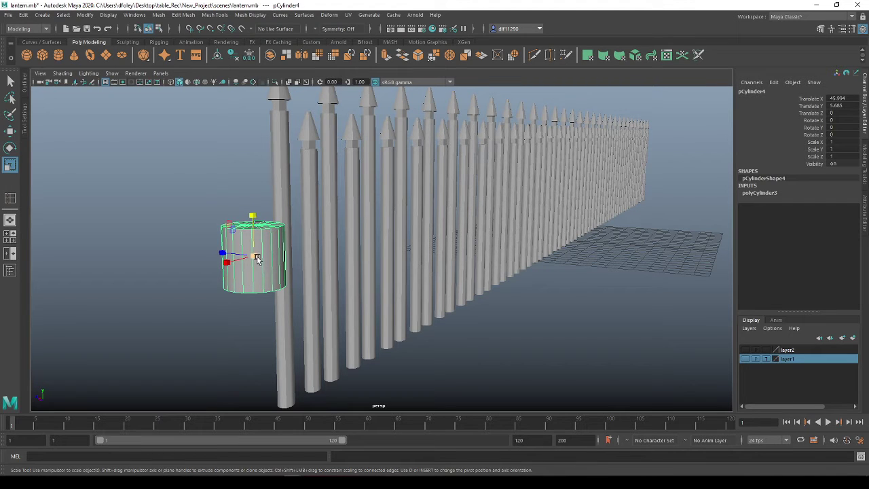
left_click_drag(257, 258, 292, 161, "alt")
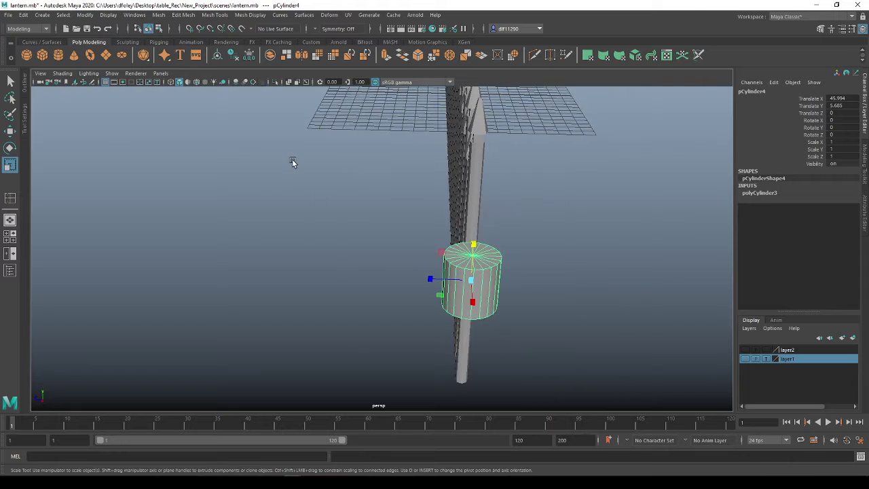
key("f")
left_click_drag(366, 323, 421, 322, "alt")
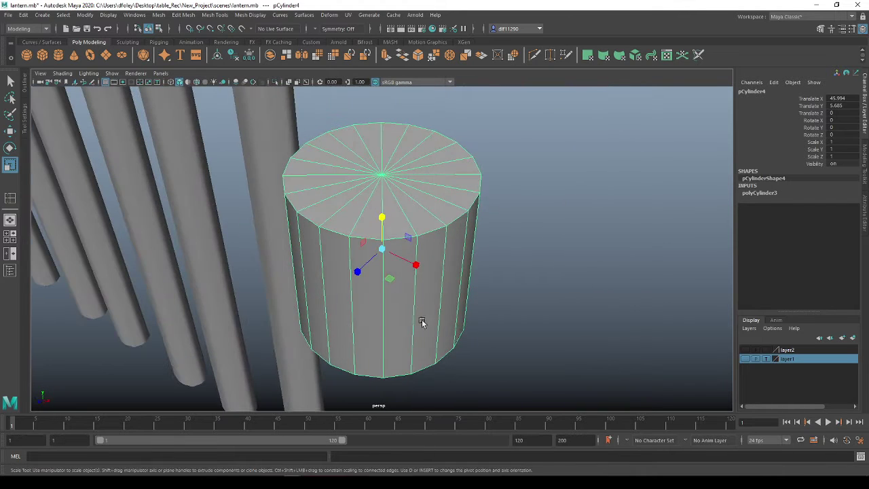
left_click_drag(389, 279, 336, 287)
Move the thin cylinder to about -0.99 in Z beside the pickets and rotate it 90 degrees around Z
key("w")
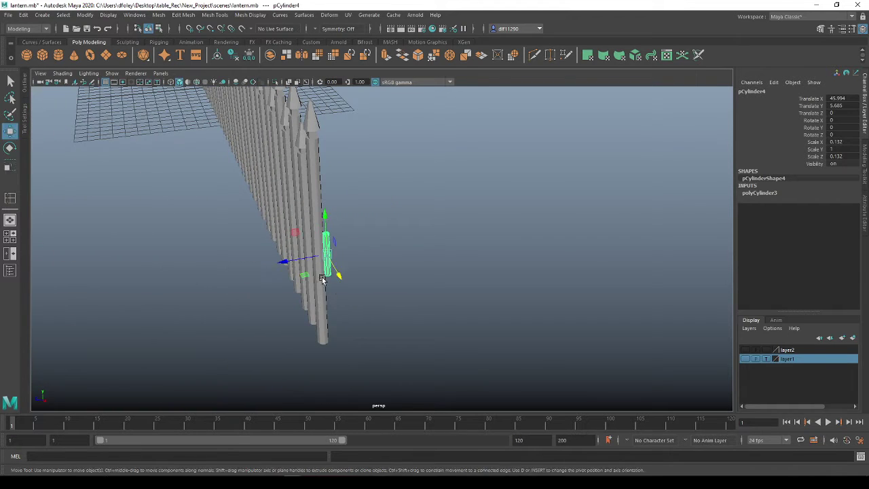
left_click_drag(289, 260, 310, 258)
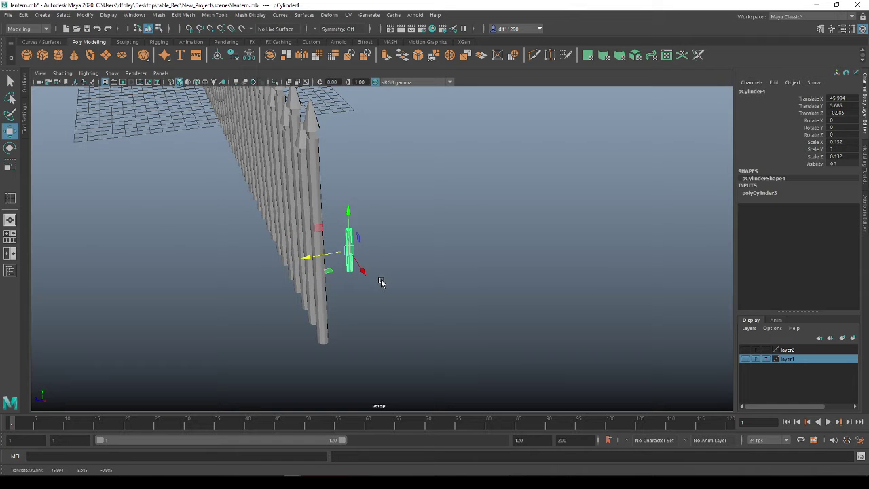
key("e")
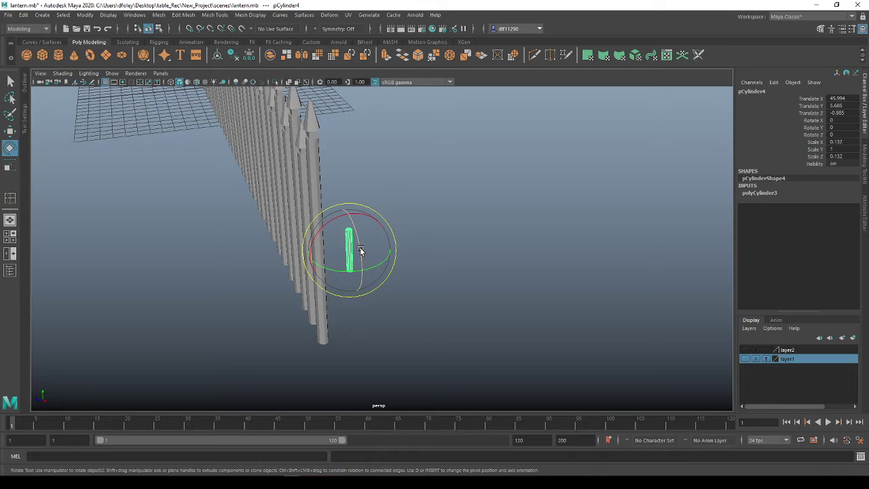
left_click_drag(360, 250, 348, 196)
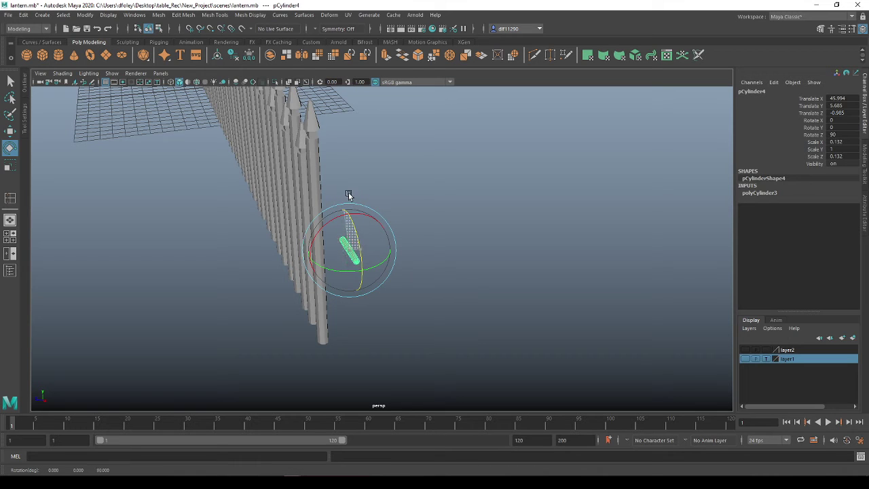
Move the thin cylinder along X to about 43.77, beside the last pickets of the fence
left_click_drag(357, 432, 11, 422)
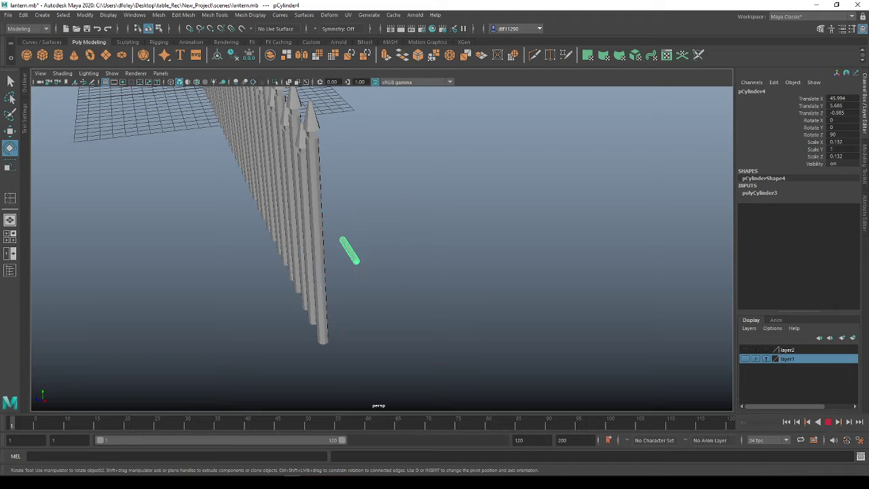
left_click_drag(285, 367, 367, 357, "alt")
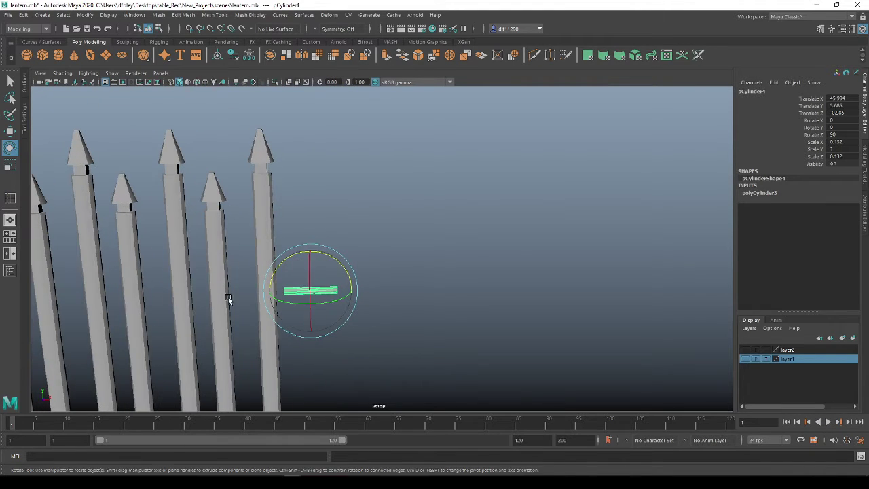
key("w")
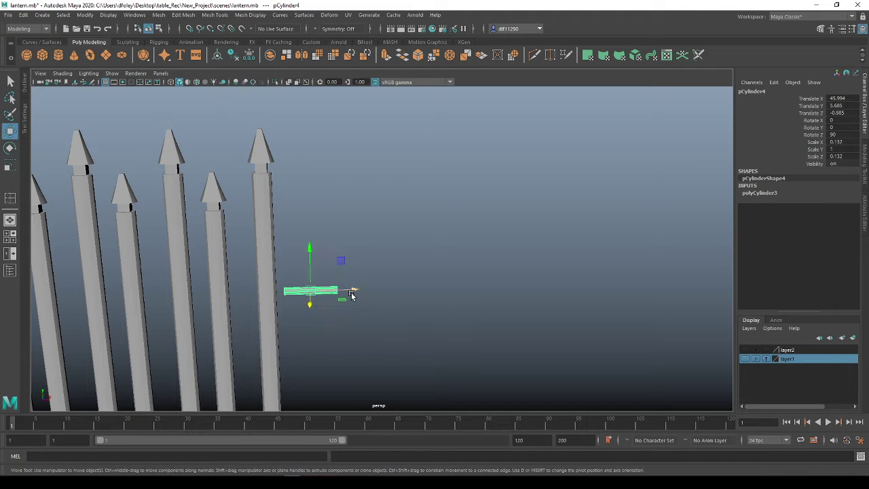
left_click_drag(351, 292, 235, 293)
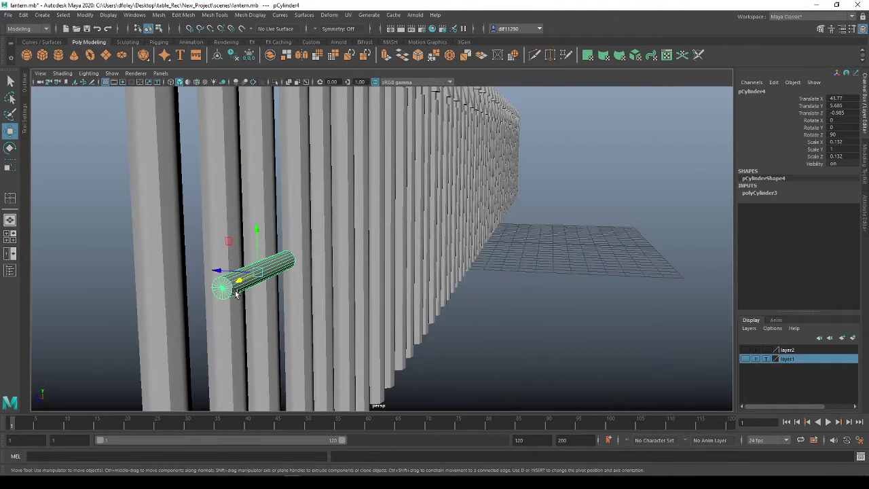
Snap the cylinder's pivot to the rim vertex of its outer end cap that faces the pickets
left_click_drag(160, 249, 363, 291, "alt")
scroll(336, 268, "down", 3)
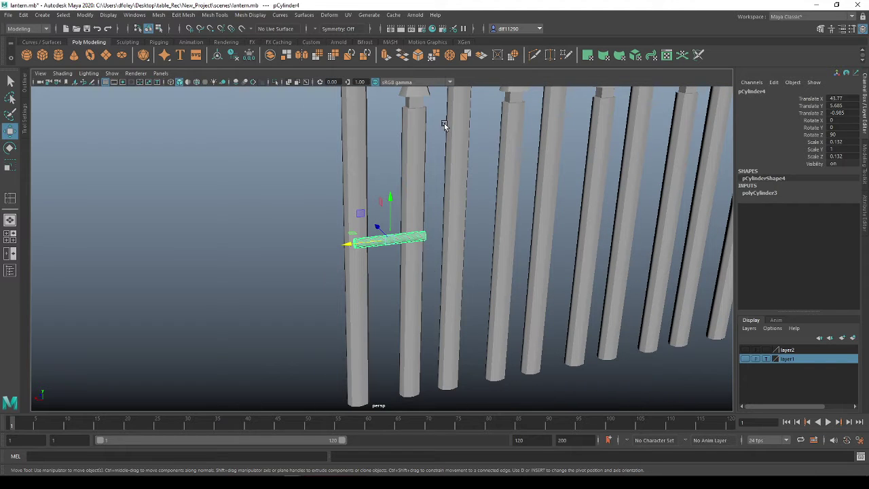
left_click_drag(444, 123, 407, 132, "alt")
scroll(383, 326, "down", 3)
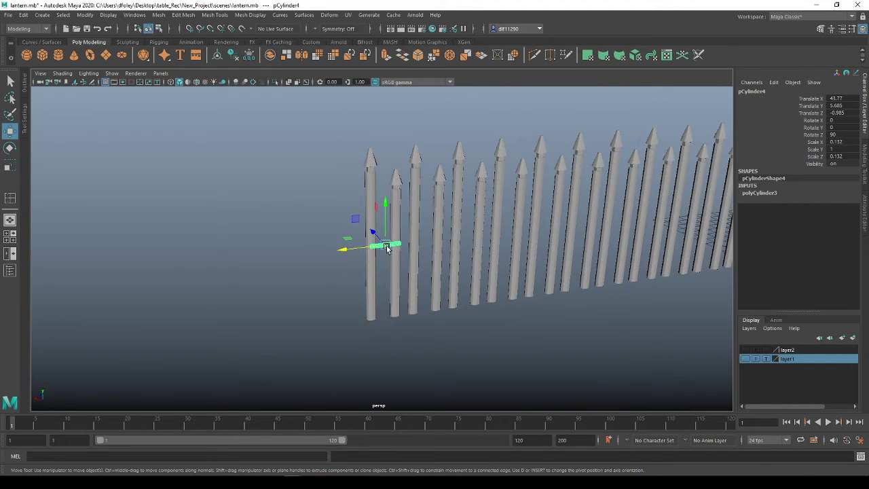
scroll(370, 245, "up", 5)
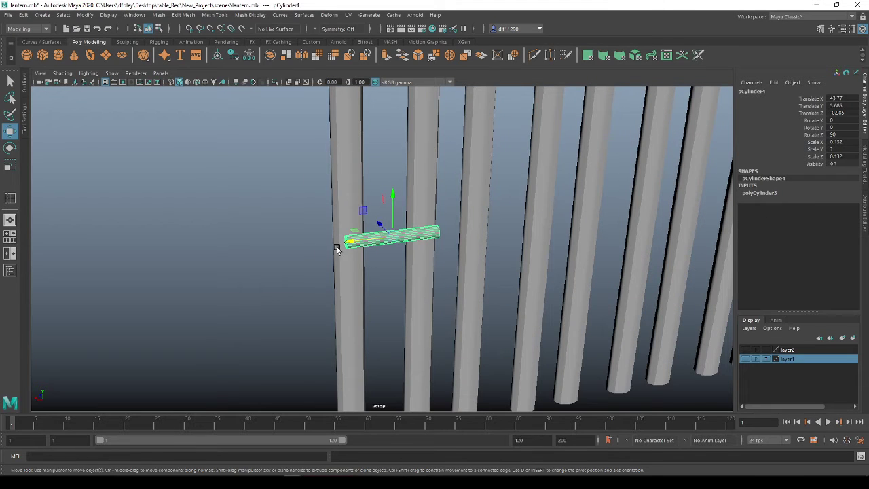
left_click_drag(337, 247, 543, 277, "alt")
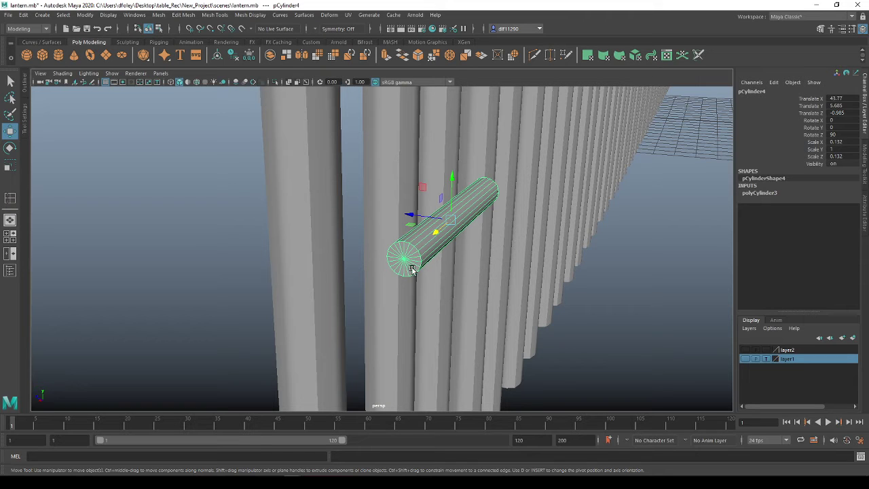
key("d")
key("v")
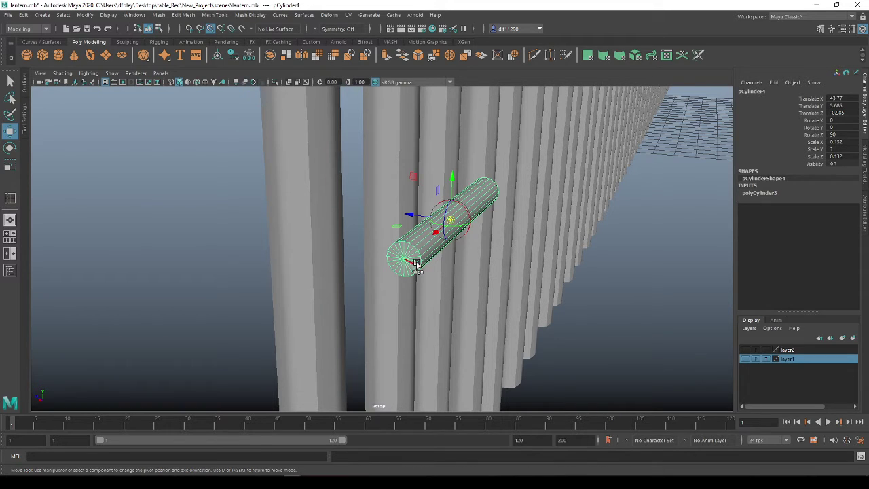
left_click_drag(450, 220, 389, 256)
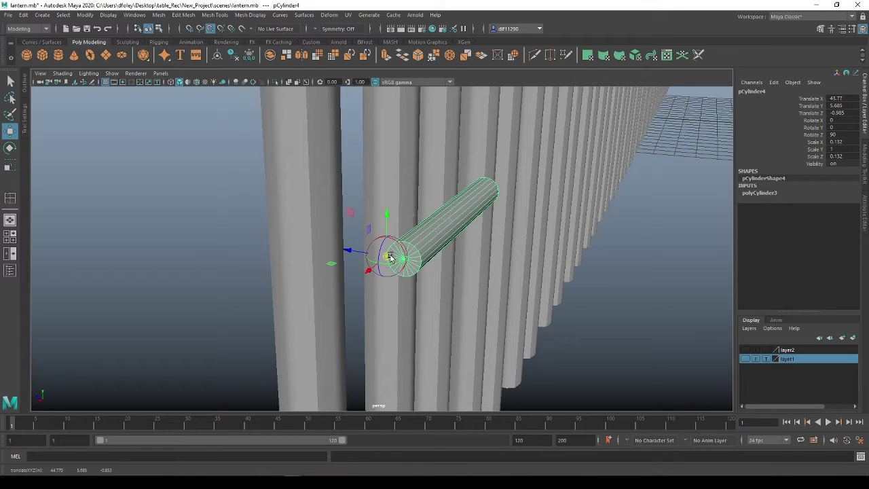
key("d")
Vertex-snap the cylinder to the top of the end picket's shaft, at about 10.32 in Y
scroll(441, 293, "down", 3)
left_click_drag(437, 290, 384, 344, "alt")
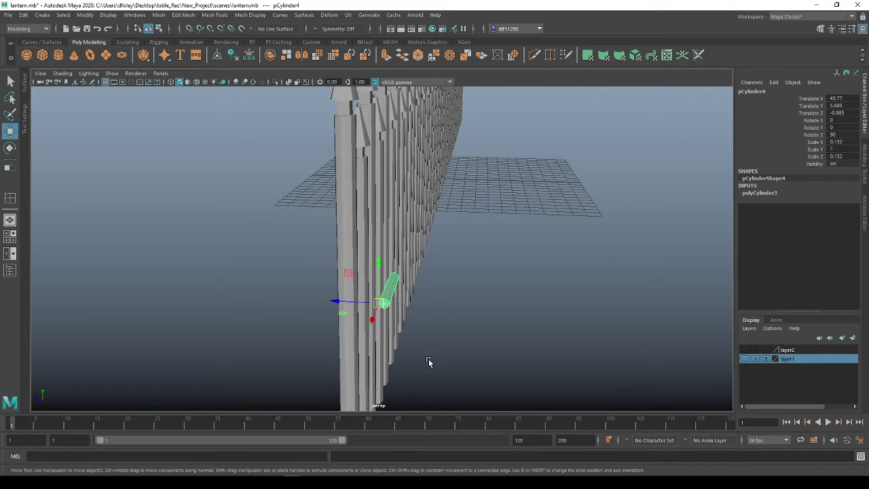
left_click_drag(469, 341, 423, 326, "alt")
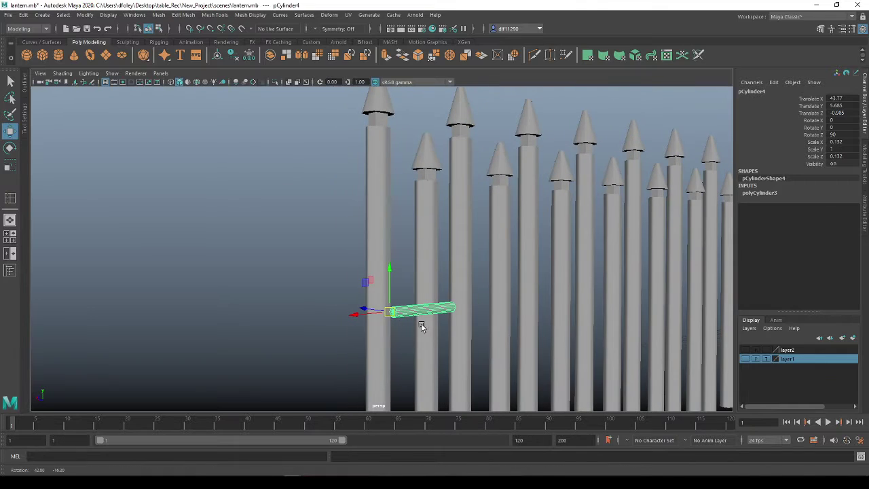
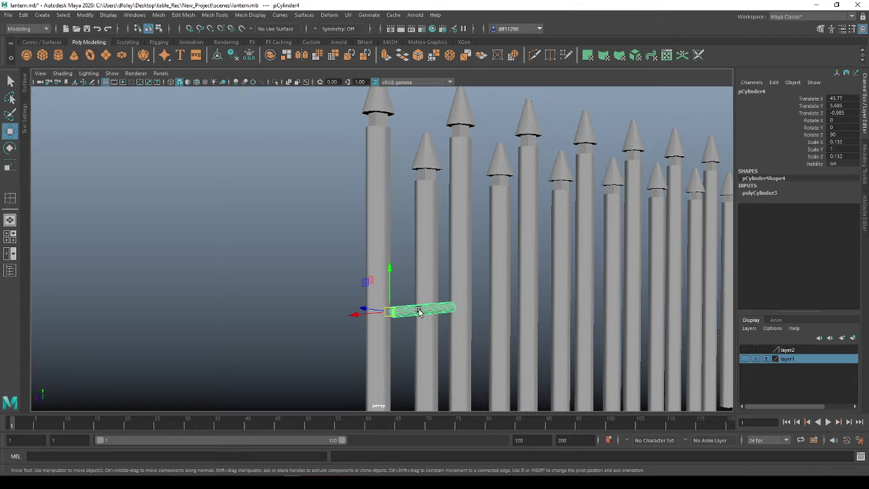
key("v")
left_click_drag(391, 314, 378, 131)
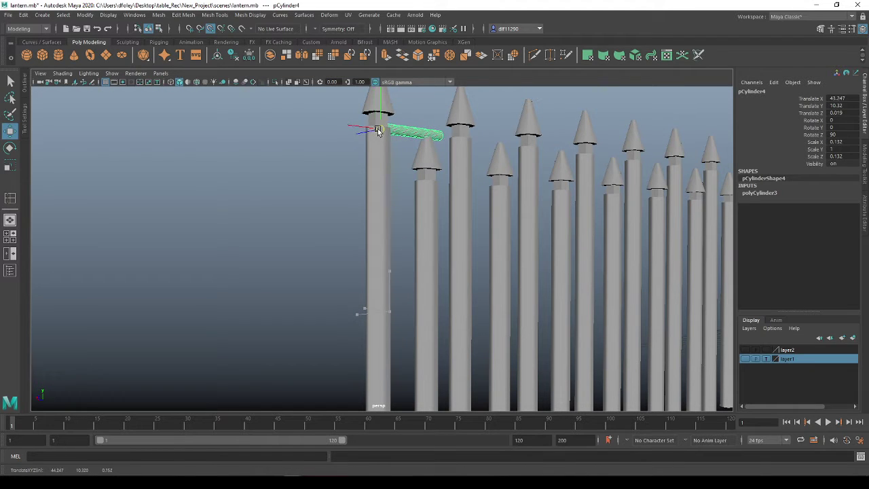
Re-snap the cylinder to the outer corner of the end picket's shaft top, at about 43.51 in X and -0.39 in Z
left_click_drag(361, 209, 274, 173, "alt")
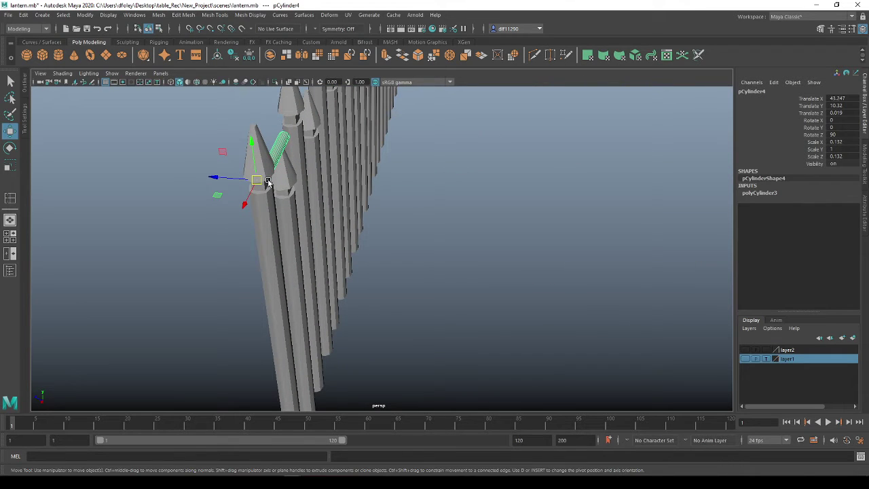
key("v")
left_click_drag(268, 182, 269, 197)
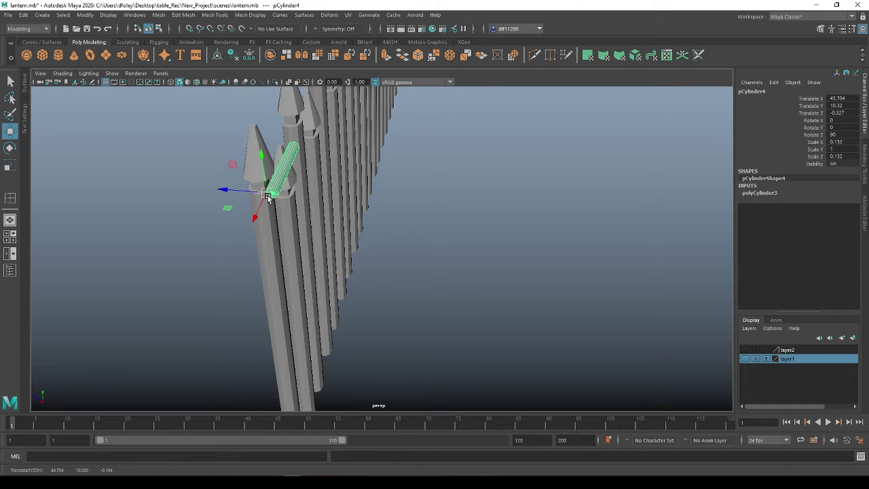
scroll(262, 183, "up", 5)
left_click_drag(138, 230, 174, 221, "alt")
right_click_drag(160, 137, 188, 194, "alt")
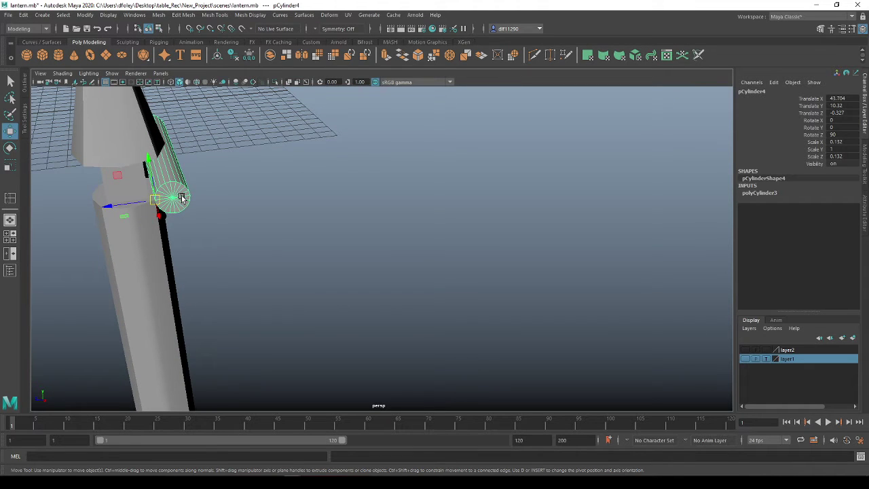
left_click_drag(182, 198, 163, 190)
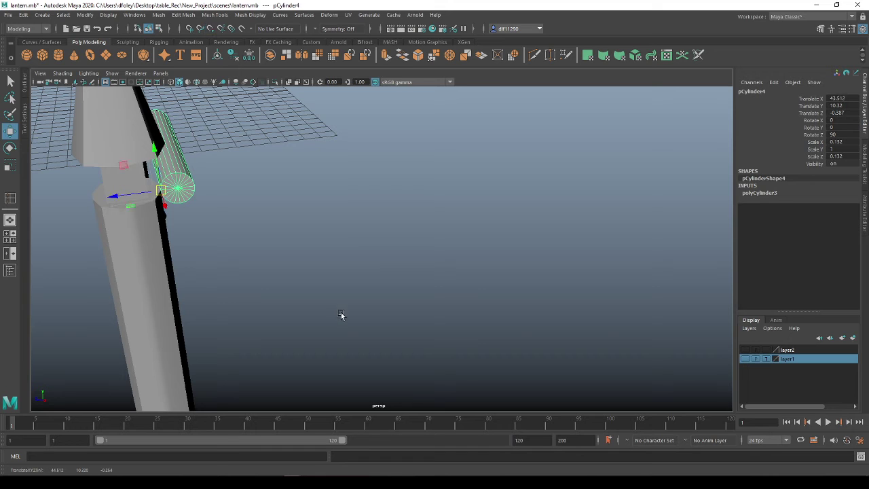
Lower the cylinder along the pickets to about 7.33 in Y
left_click_drag(327, 295, 253, 264, "alt")
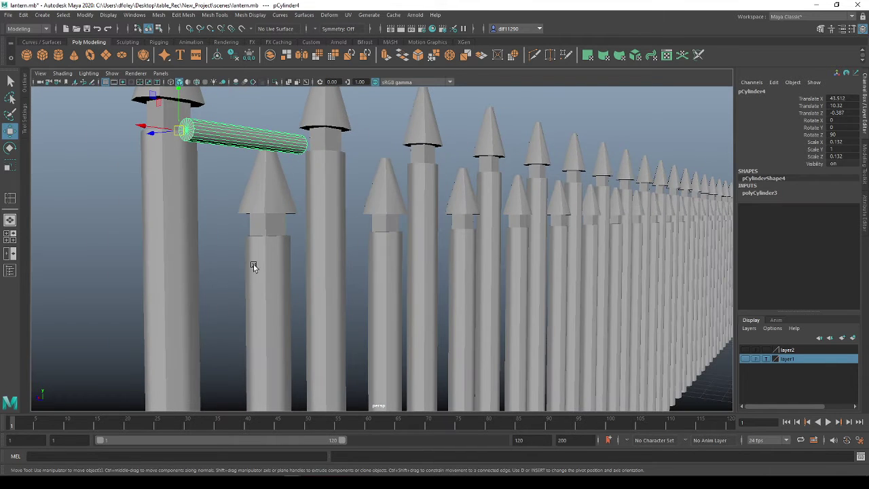
scroll(179, 109, "down", 3)
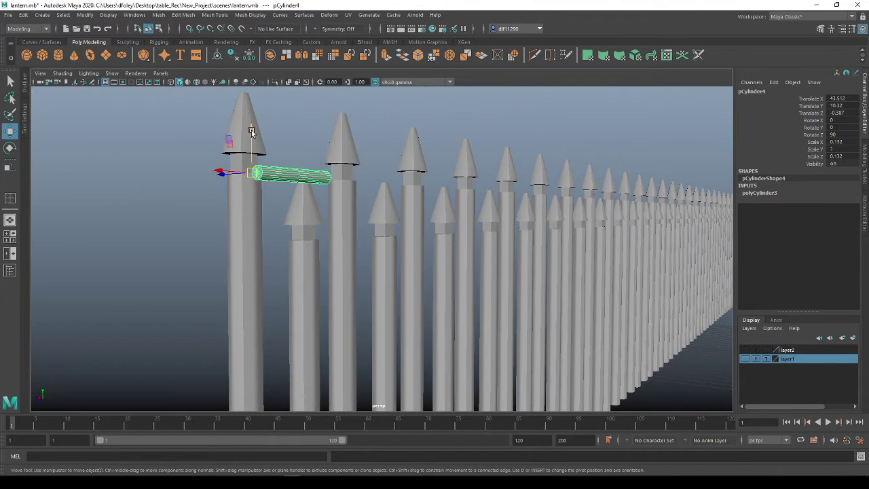
left_click_drag(250, 129, 254, 309)
Slide the cylinder outward to about 43.94 in X so its end extends slightly past the end picket
left_click_drag(254, 309, 265, 317, "alt")
middle_click_drag(265, 317, 156, 203, "alt")
left_click_drag(157, 202, 285, 236, "alt")
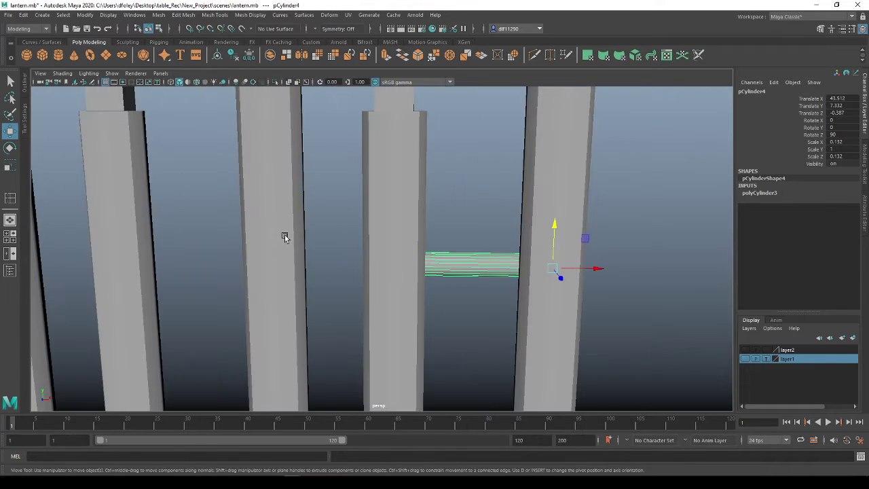
scroll(285, 236, "down", 5)
scroll(372, 270, "down", 3)
middle_click_drag(361, 266, 293, 274, "alt")
left_click_drag(393, 277, 282, 262, "alt")
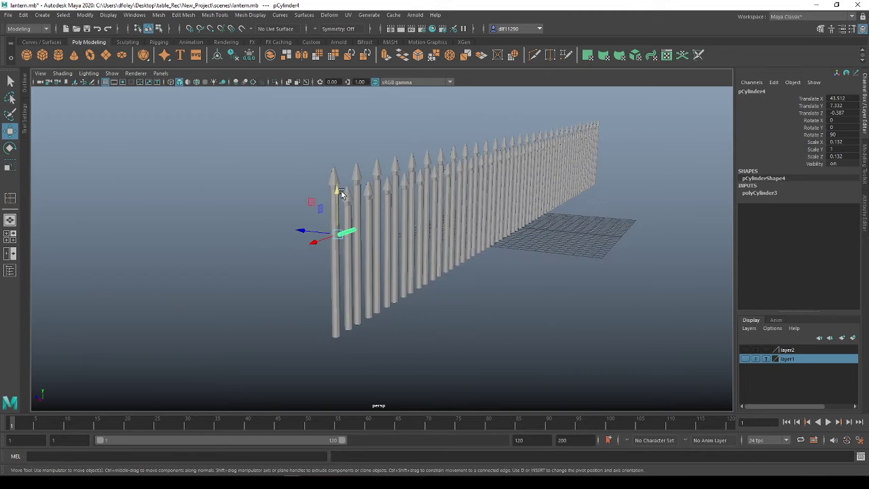
scroll(361, 244, "up", 6)
scroll(289, 244, "up", 4)
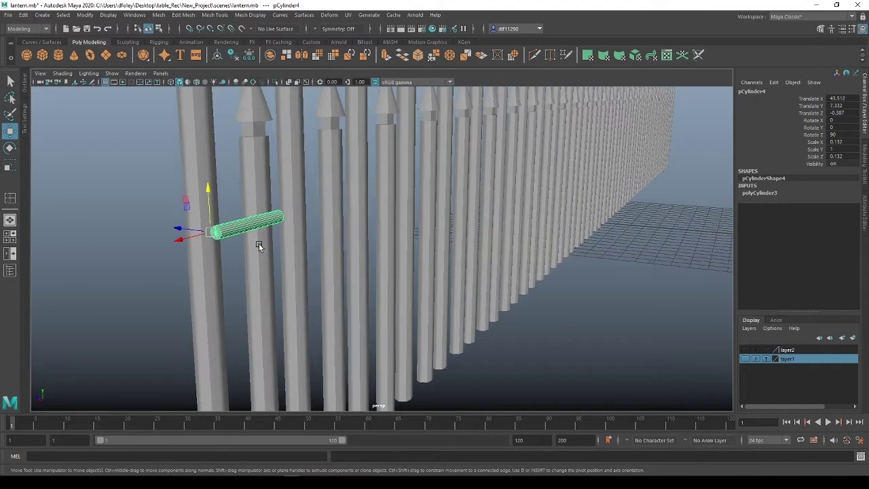
middle_click_drag(248, 244, 305, 235, "alt")
left_click_drag(208, 229, 325, 240, "alt")
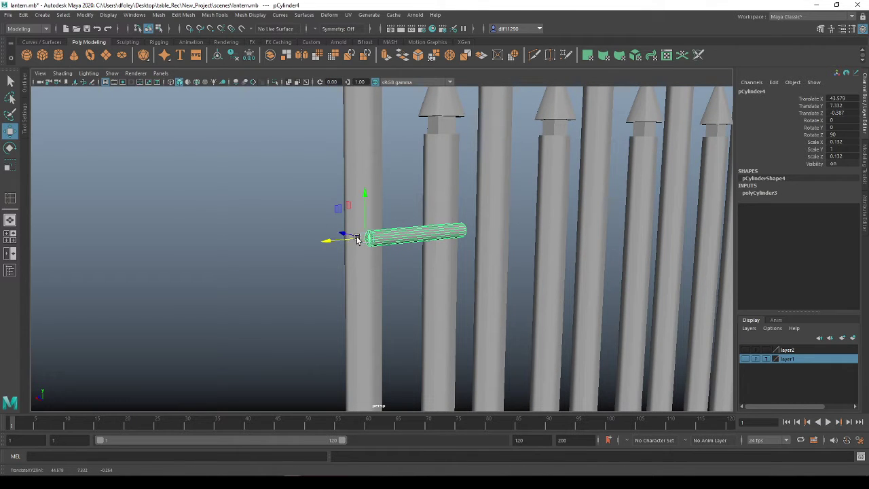
left_click_drag(338, 240, 311, 293)
key("f")
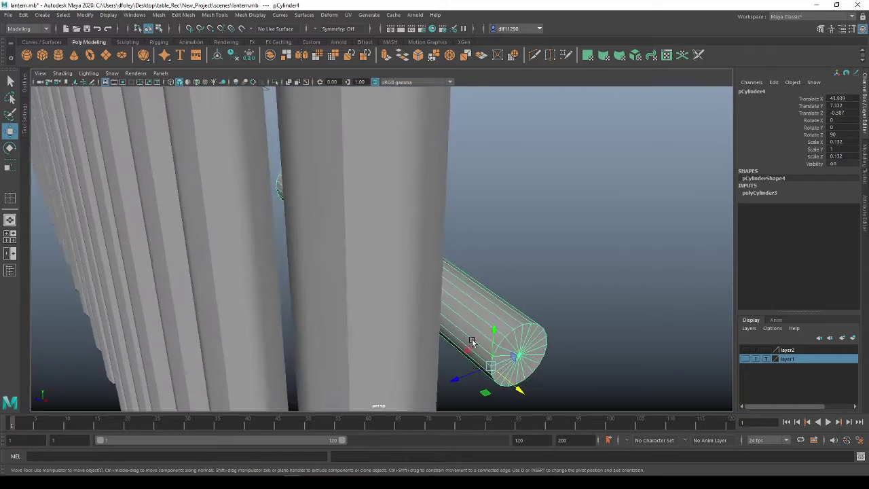
Stretch the cylinder along the whole fence as a rail by scaling it to about 45.5 in Y
left_click_drag(473, 343, 359, 262, "alt")
scroll(239, 278, "down", 5)
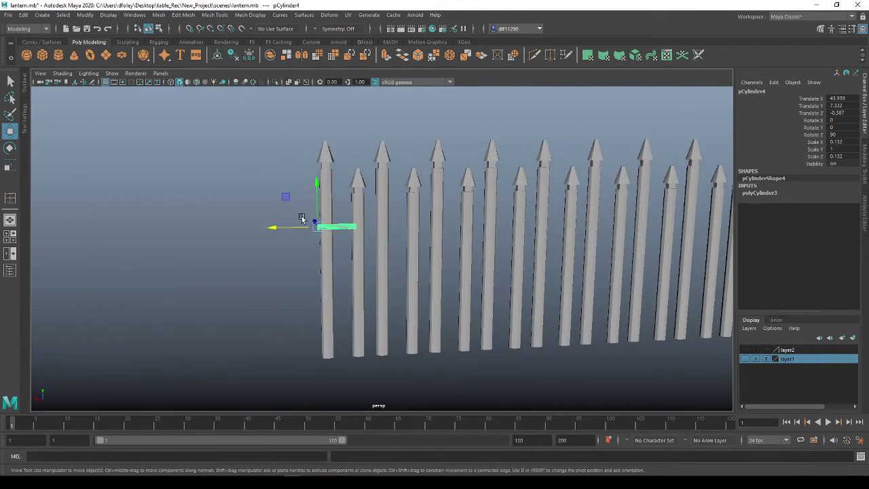
scroll(467, 275, "down", 5)
left_click_drag(467, 276, 386, 240, "alt")
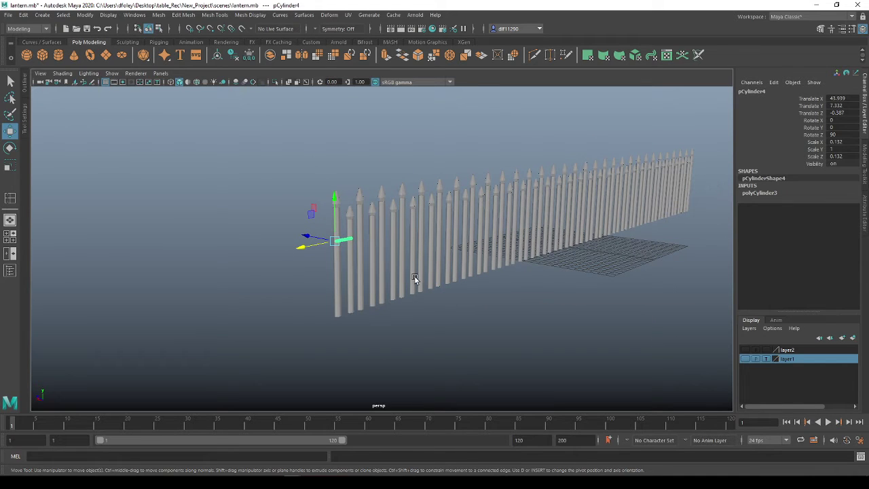
key("r")
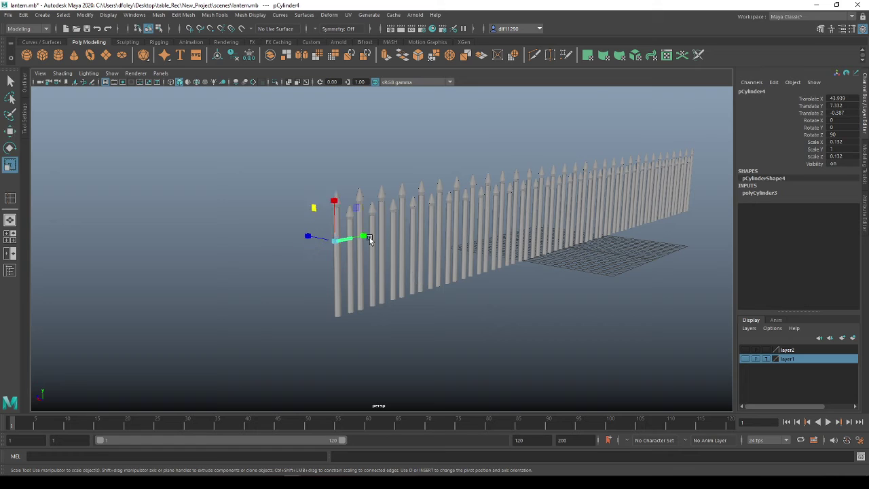
middle_click_drag(475, 272, 268, 279, "alt")
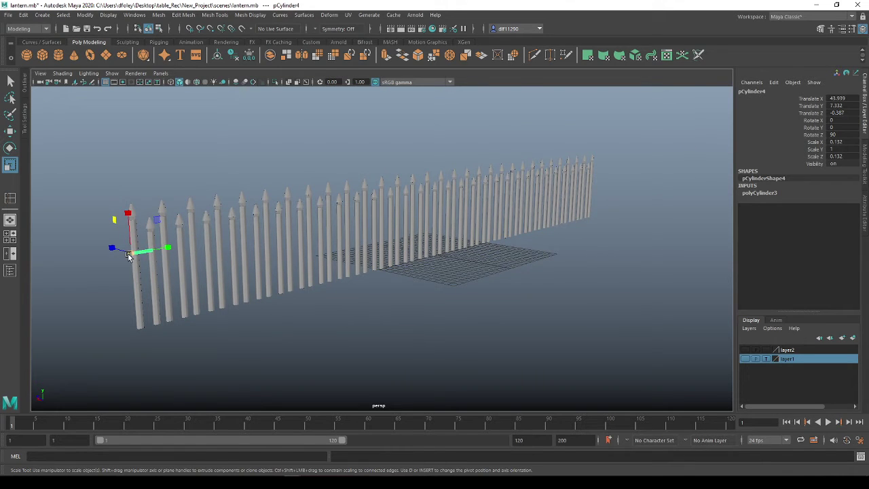
left_click_drag(168, 247, 373, 197)
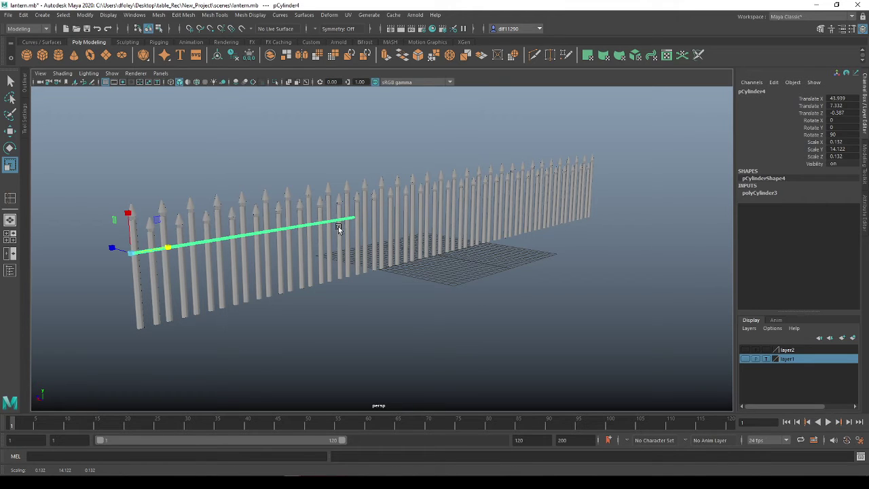
left_click_drag(169, 250, 258, 246)
Check the rail's far end against the last picket, then deselect the rail and review the whole fence
left_click_drag(618, 223, 610, 267, "alt")
middle_click_drag(610, 267, 146, 206, "alt")
scroll(505, 237, "up", 6)
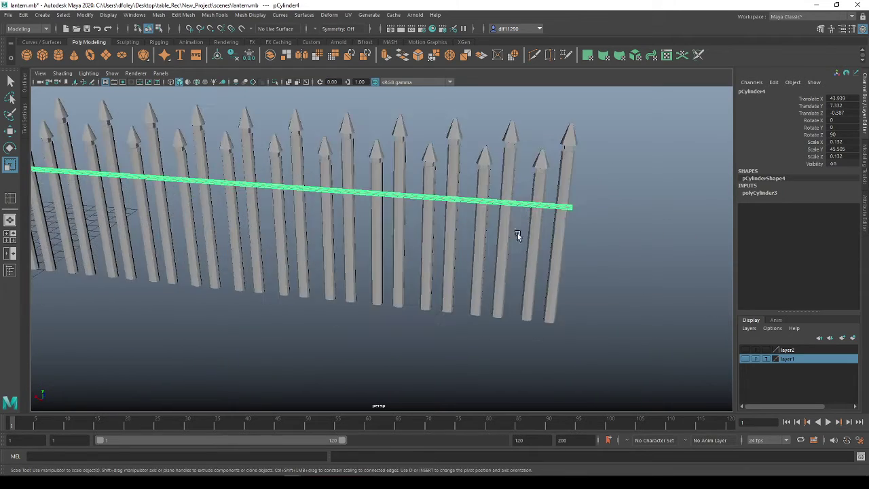
left_click_drag(517, 233, 215, 269, "alt")
scroll(520, 242, "up", 4)
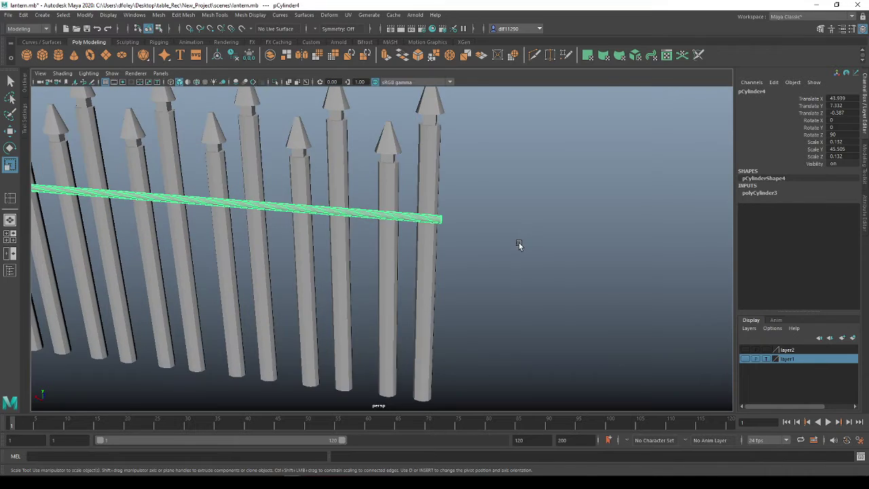
scroll(482, 256, "down", 8)
left_click_drag(477, 265, 120, 181, "alt")
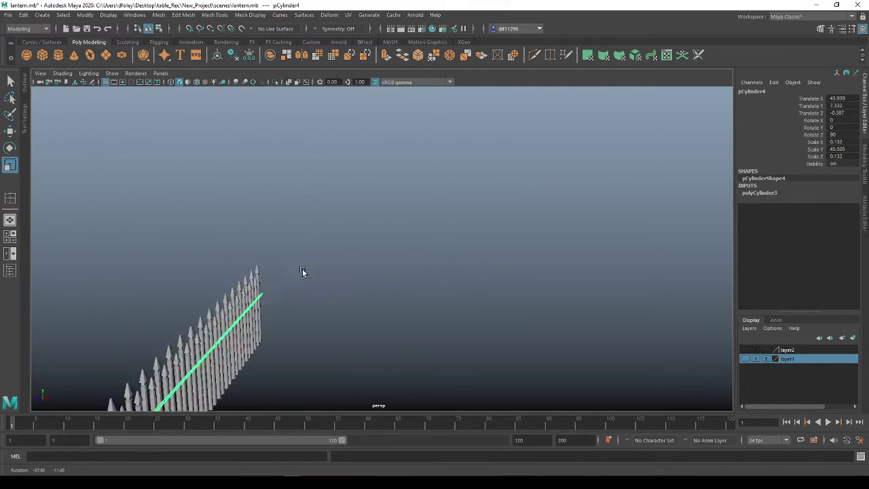
scroll(268, 268, "down", 4)
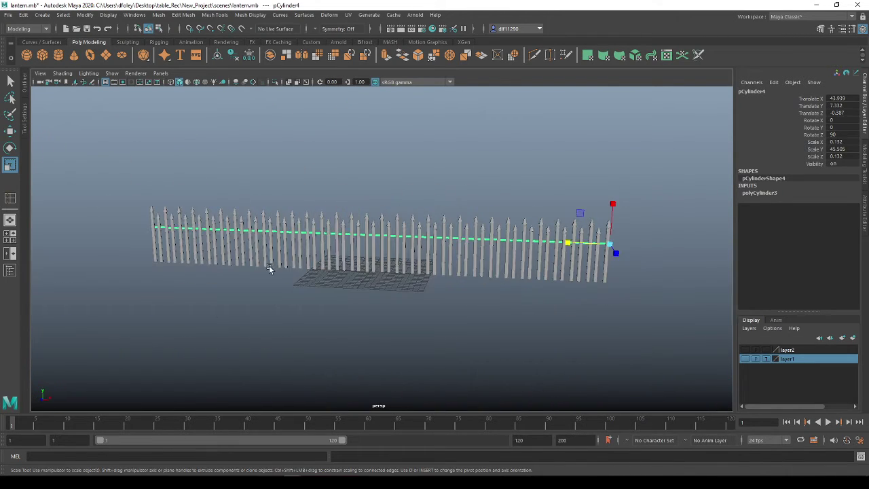
left_click(472, 372)
left_click_drag(472, 372, 363, 332, "alt")
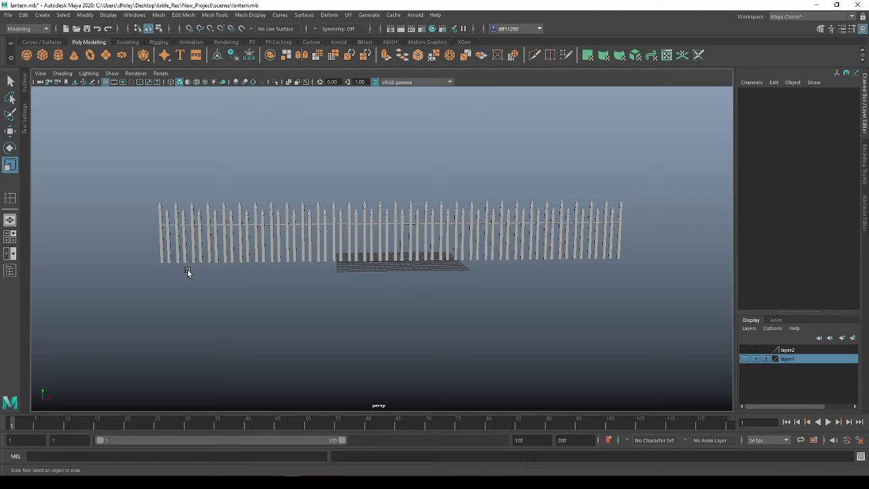
Create a polygon cube at the grid origin, at the foot of the fence
left_click_drag(188, 269, 287, 225, "alt")
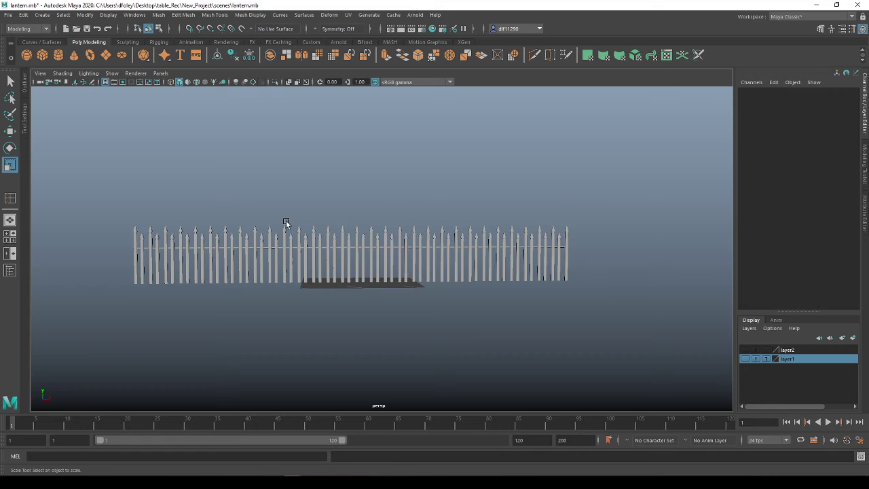
left_click(43, 55)
scroll(394, 297, "up", 6)
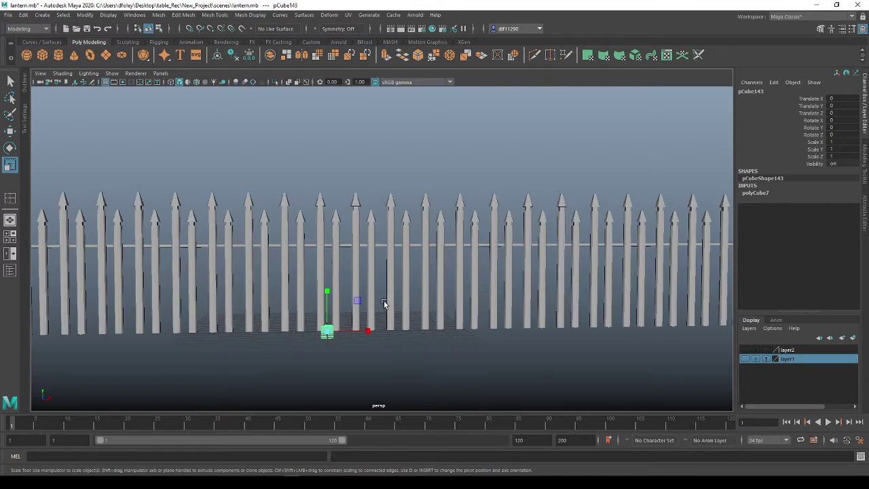
left_click_drag(383, 300, 361, 356, "alt")
middle_click_drag(362, 357, 360, 242, "alt")
scroll(319, 281, "down", 8)
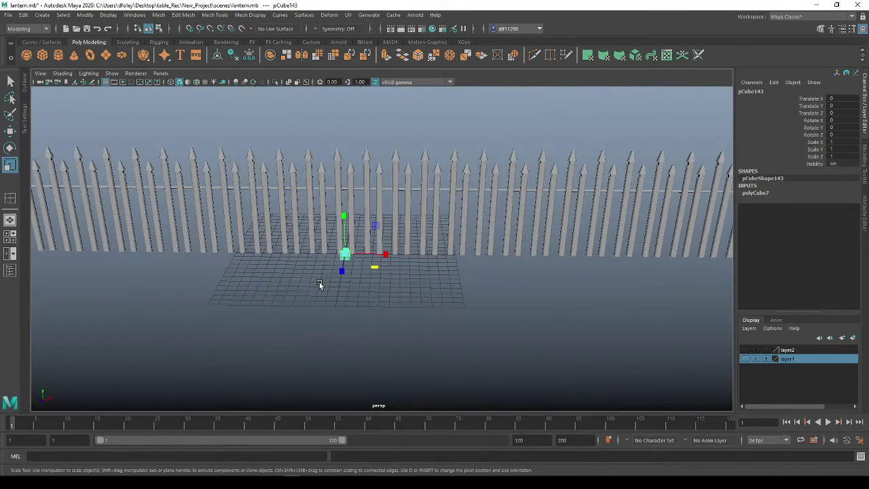
left_click_drag(391, 273, 433, 291)
key("ctrl+z")
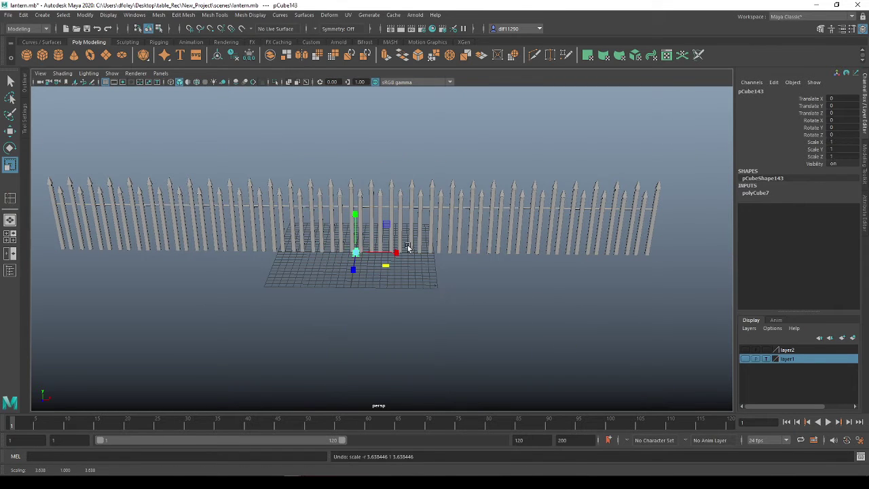
left_click_drag(398, 257, 604, 288)
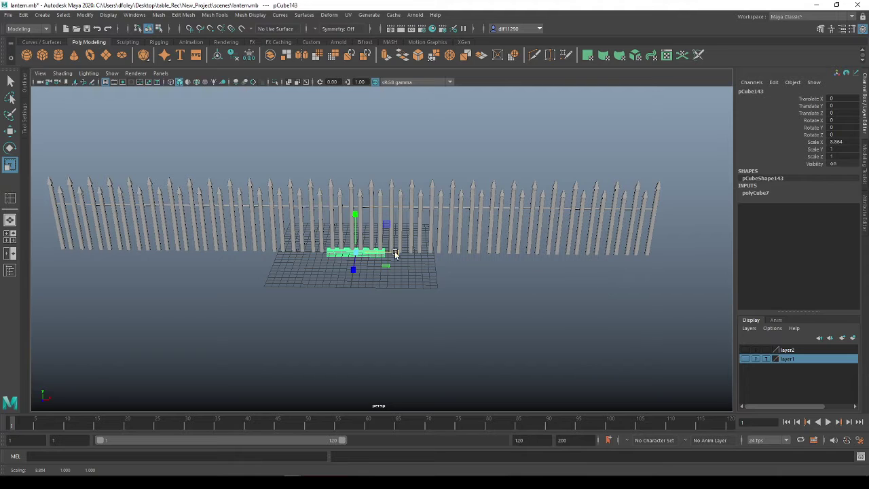
left_click_drag(395, 254, 554, 272)
key("ctrl+z")
key("ctrl+z")
Set all three of the cube's subdivisions to 1 and stretch it along the fence by scaling it to about 90.3 in X
left_click(755, 193)
left_click_drag(851, 222, 844, 222)
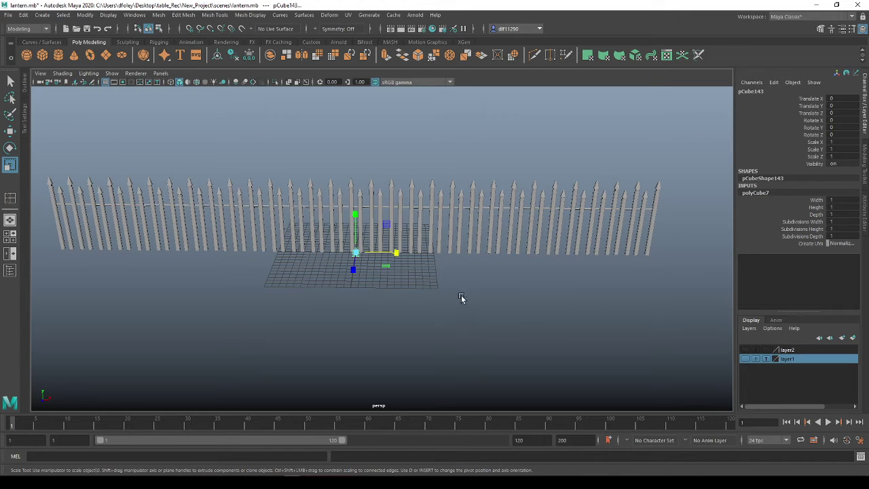
left_click_drag(397, 253, 653, 273)
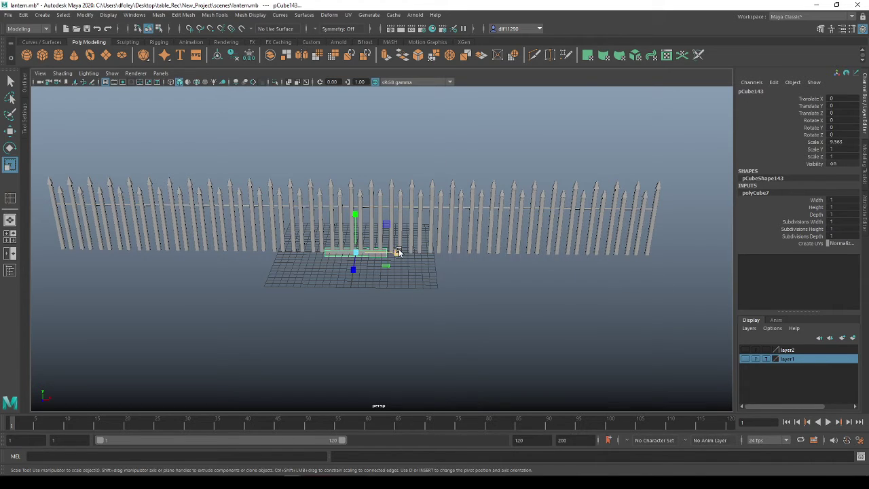
left_click_drag(398, 253, 742, 256)
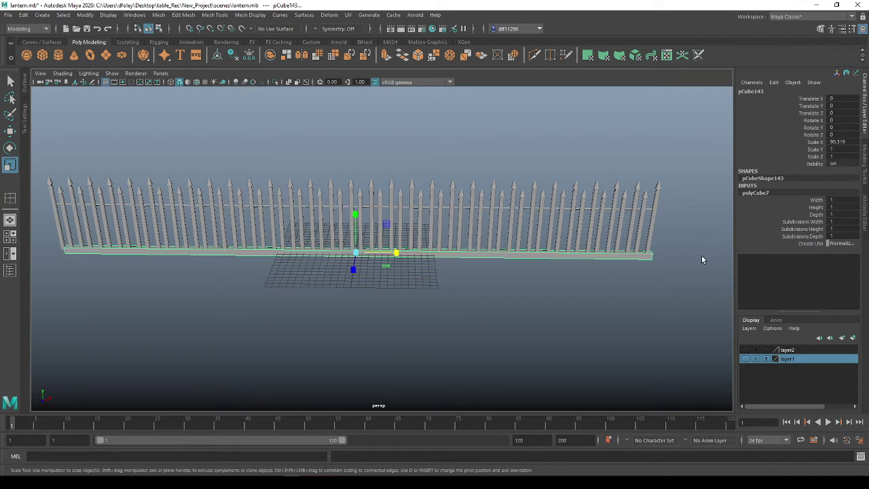
Center the base under the pickets at about -0.56 in X and lengthen it by scaling to about 91.3 in X
key("w")
left_click_drag(405, 256, 401, 255)
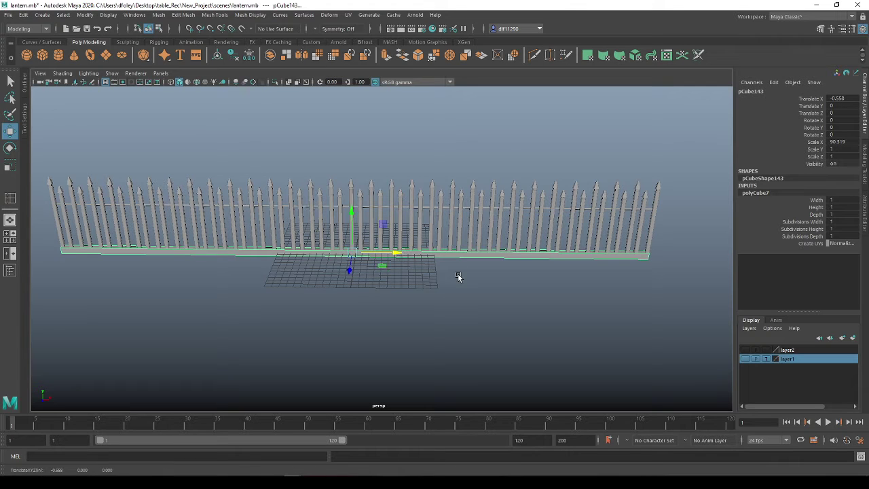
key("e")
key("r")
left_click_drag(396, 254, 394, 255)
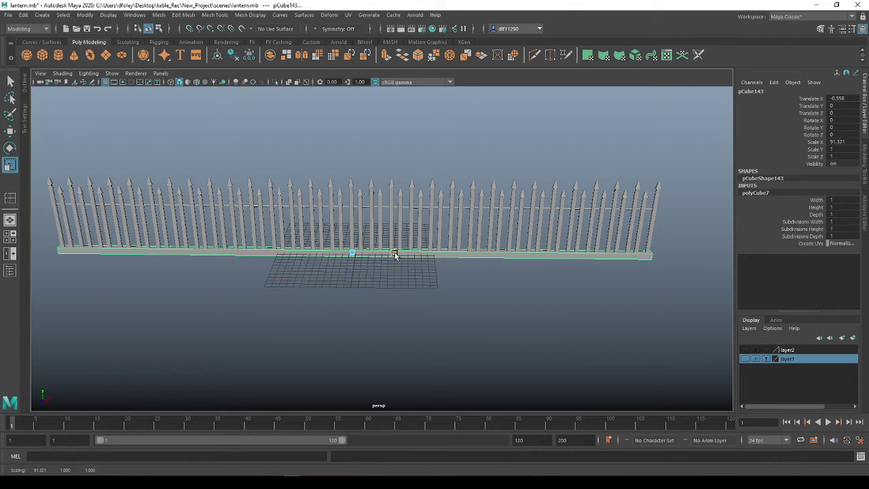
Lower the base beneath the pickets to about -0.33 in Y
left_click_drag(289, 342, 312, 329, "alt")
middle_click_drag(330, 290, 444, 293, "alt")
left_click_drag(446, 297, 264, 266, "alt")
key("w")
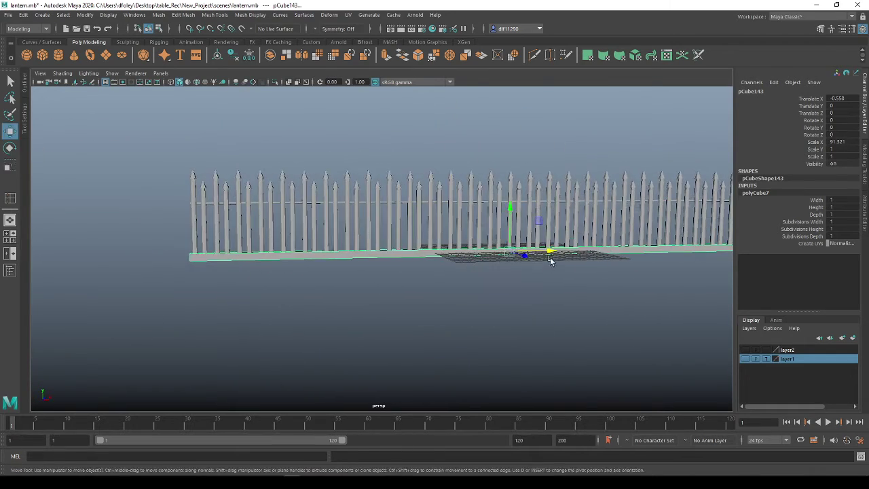
left_click_drag(513, 214, 512, 214)
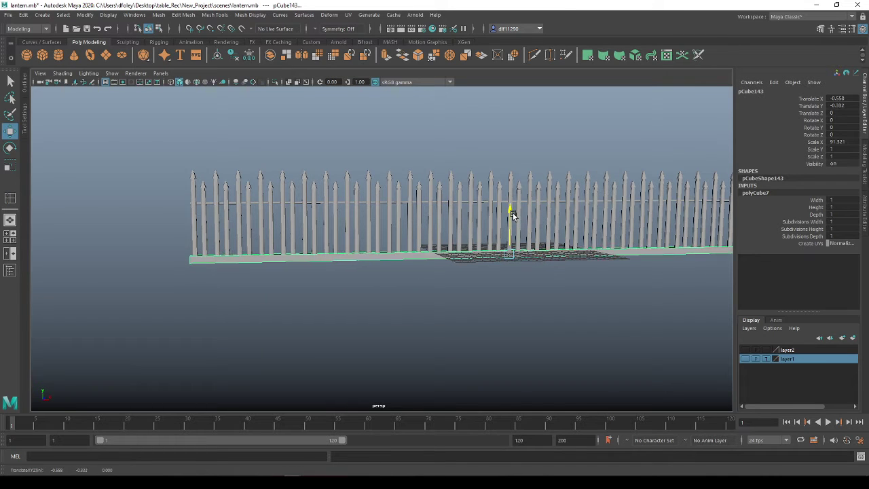
Extrude the underside face of the base downward by about 1.1 to form a lower tier
left_click_drag(560, 260, 429, 280, "alt")
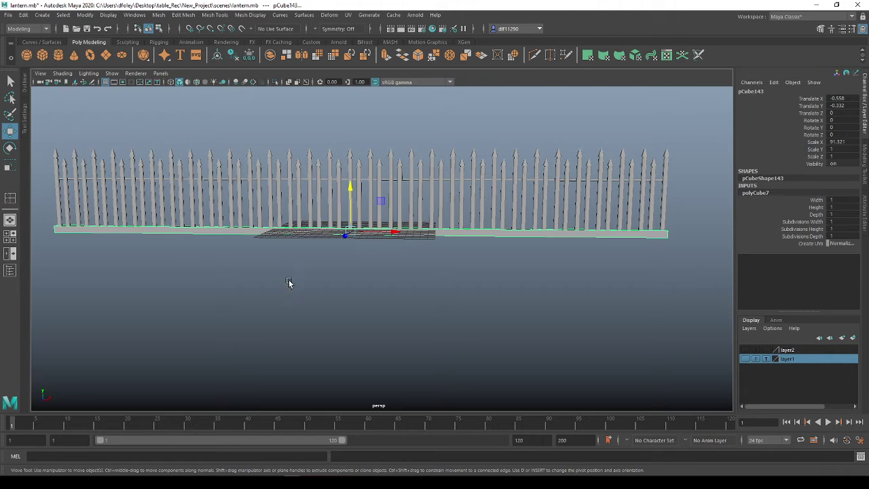
left_click_drag(289, 282, 401, 302, "alt")
right_click_drag(359, 231, 366, 256)
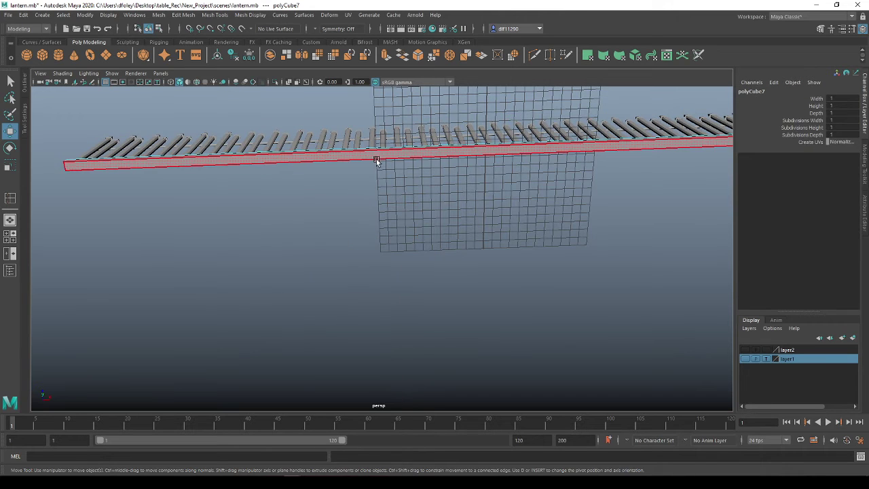
left_click(375, 161)
left_click_drag(370, 161, 394, 277, "alt")
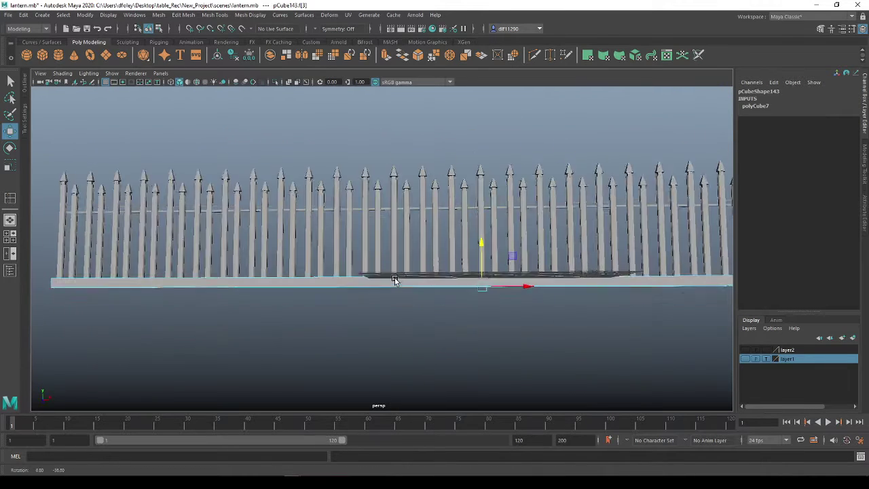
key("ctrl+e")
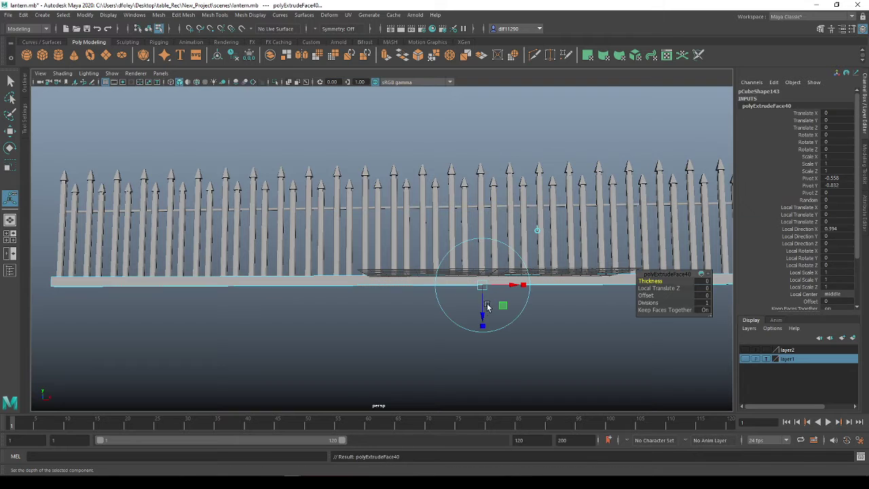
left_click_drag(486, 303, 414, 316)
Extrude both long side faces of the base's lower tier outward by about 1.01 to form a stepped ledge
right_click(413, 317)
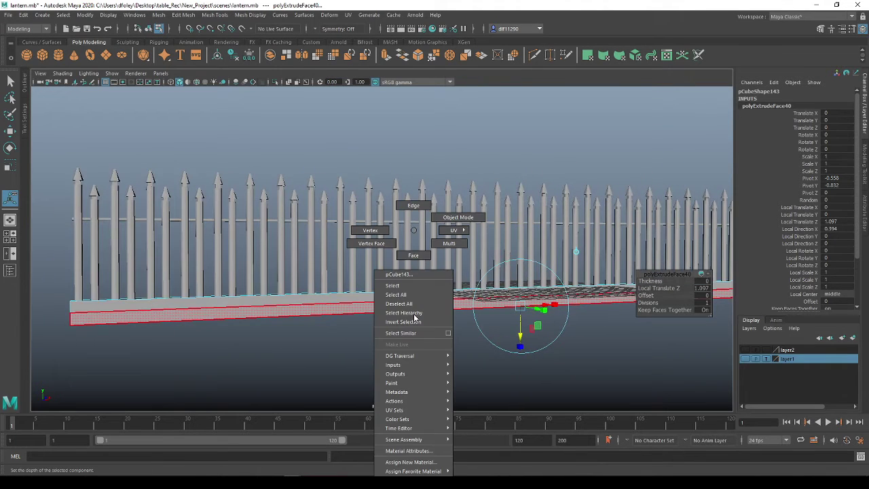
right_click_drag(414, 317, 418, 252)
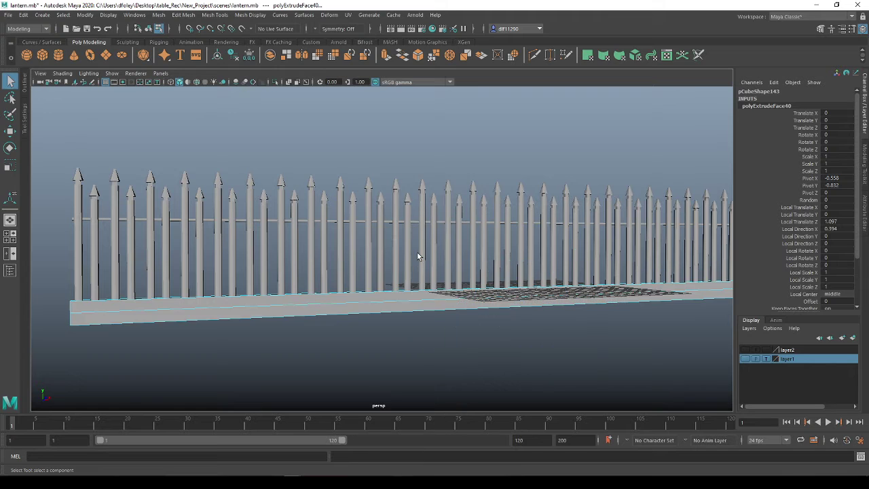
left_click(429, 308)
left_click_drag(272, 320, 475, 292, "alt")
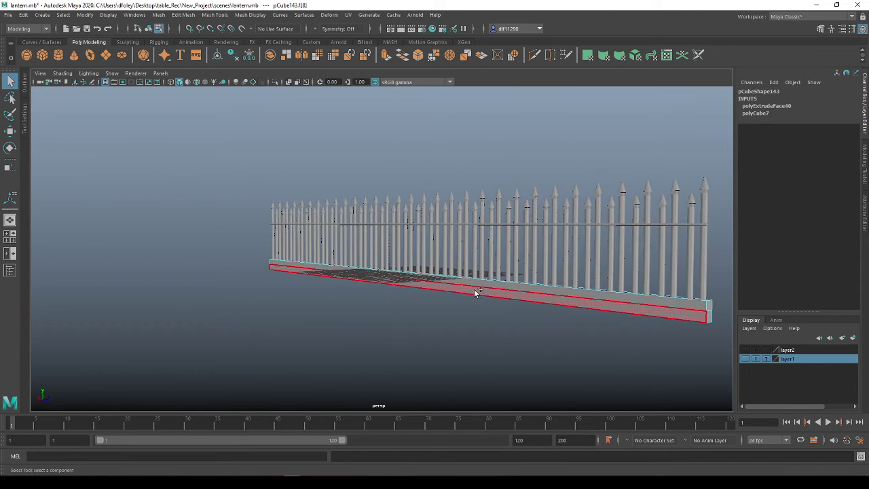
left_click(538, 300, "shift")
left_click_drag(538, 299, 448, 312, "alt")
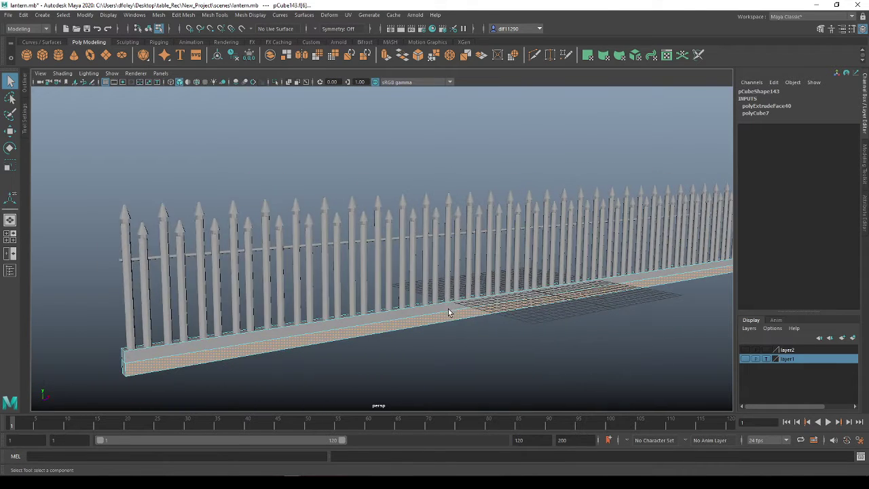
key("ctrl+e")
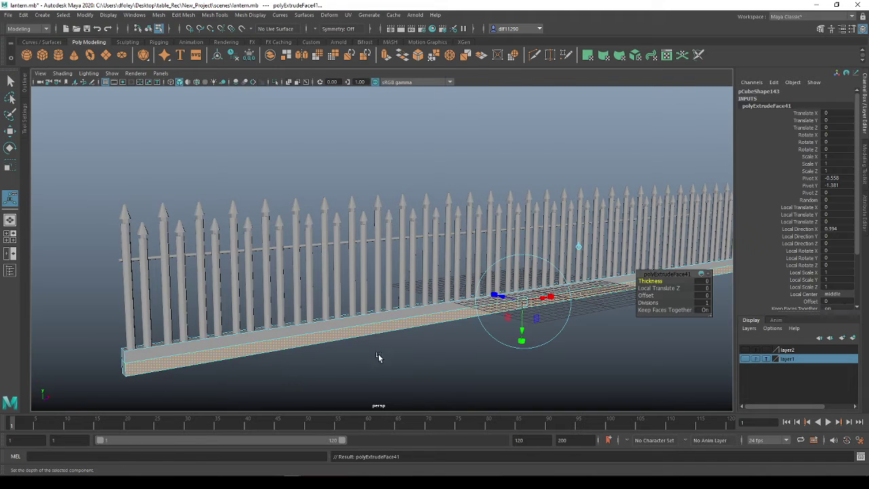
left_click_drag(378, 358, 457, 351, "alt")
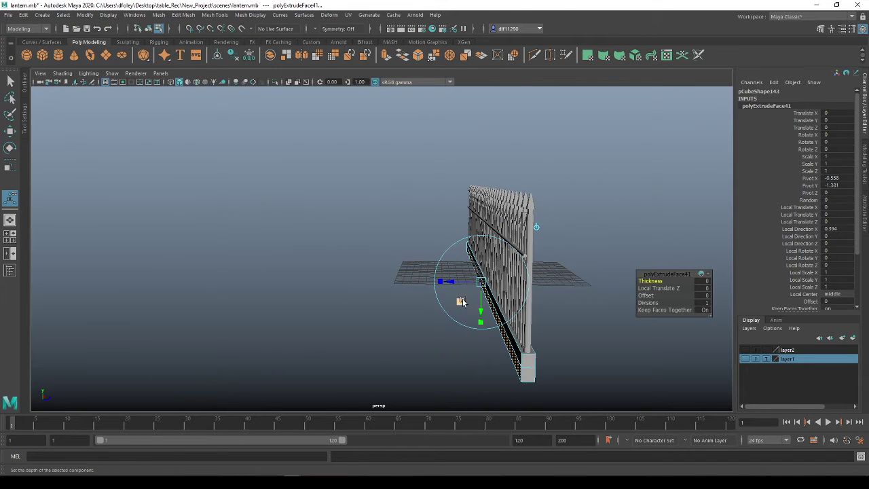
left_click_drag(447, 282, 445, 284)
left_click_drag(545, 330, 452, 329, "alt")
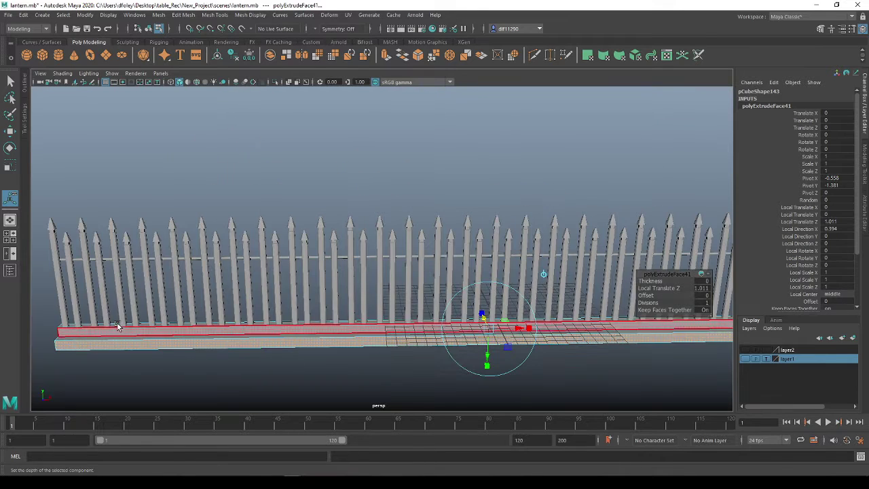
left_click_drag(117, 325, 265, 360, "alt")
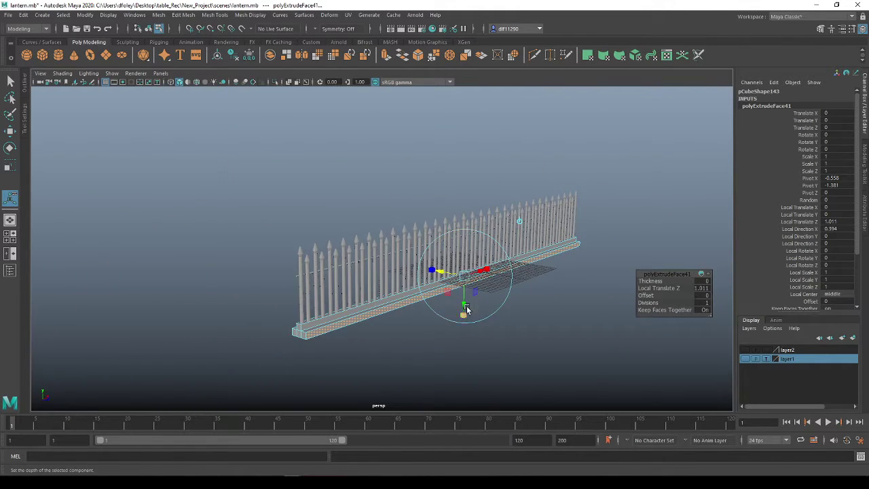
Slightly adjust the extruded ledge, return the base to object mode and deselect it
scroll(467, 309, "up", 3)
left_click_drag(489, 285, 487, 288)
scroll(372, 306, "down", 3)
left_click_drag(372, 305, 333, 330, "alt")
right_click(296, 304)
right_click_drag(296, 304, 339, 218)
scroll(335, 233, "down", 4)
left_click(476, 325)
left_click_drag(476, 324, 570, 307, "alt")
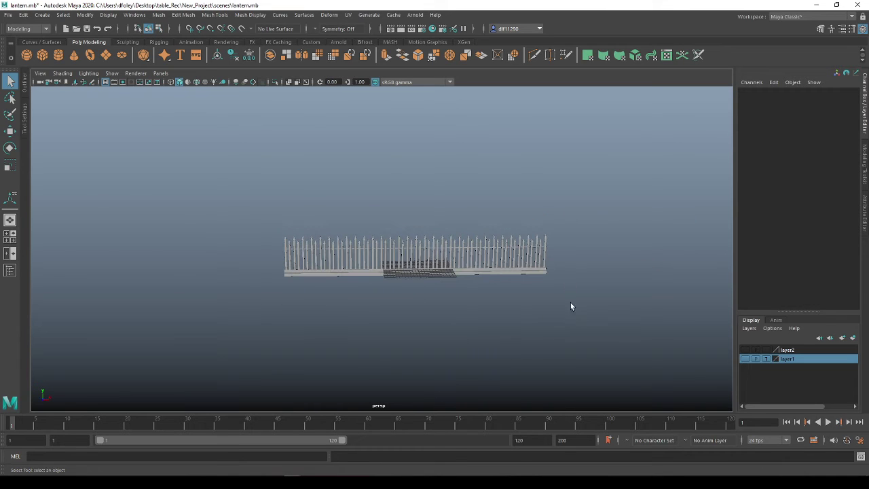
Create another polygon cube and move it just beyond the end of the fence, to about -48.32 in X
scroll(485, 297, "up", 3)
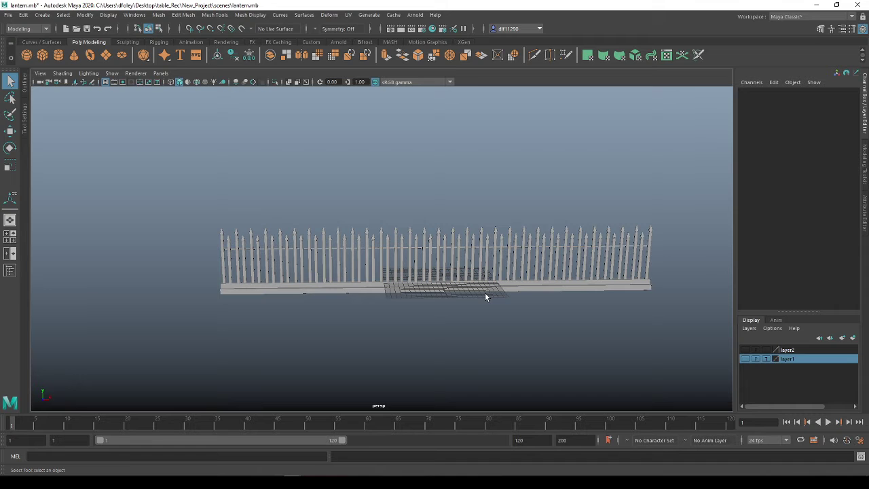
middle_click_drag(261, 266, 358, 261, "alt")
scroll(332, 283, "up", 5)
middle_click_drag(299, 302, 362, 272, "alt")
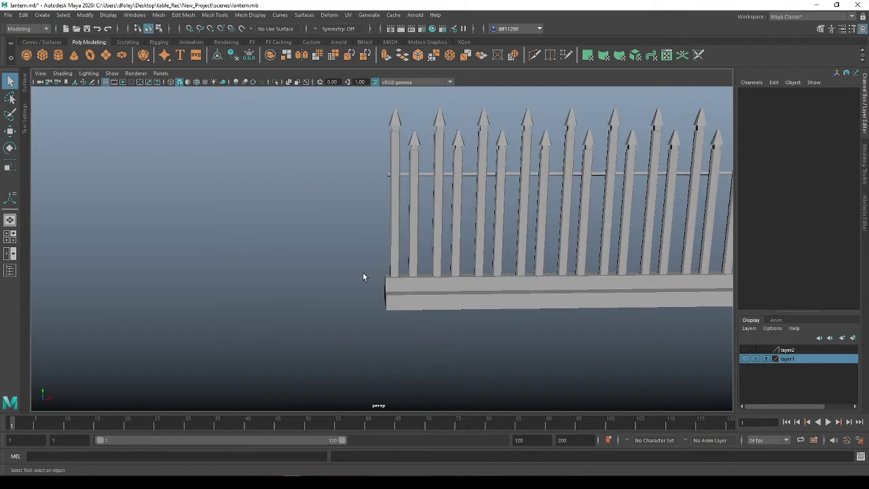
left_click(43, 57)
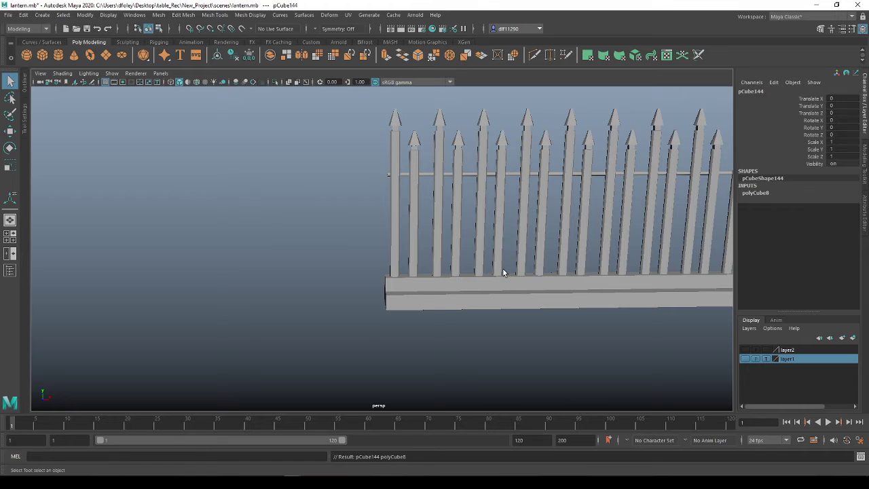
scroll(502, 279, "down", 3)
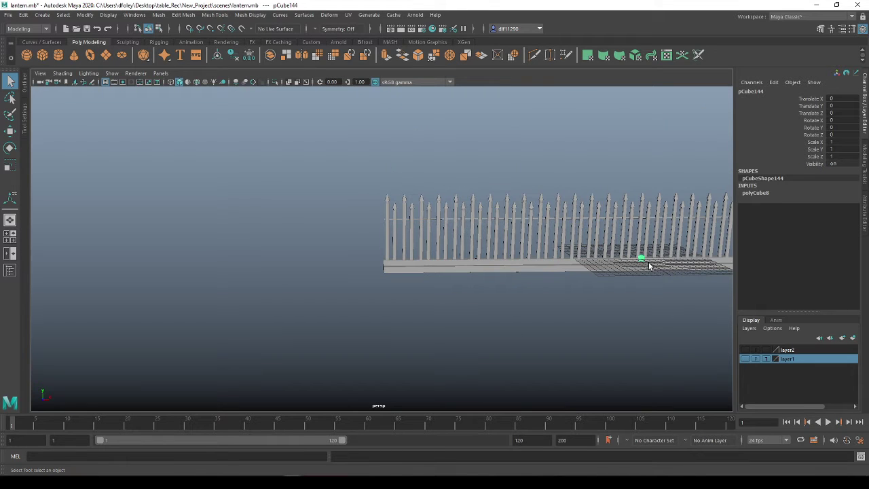
key("w")
left_click_drag(653, 262, 482, 261)
left_click_drag(397, 277, 395, 277)
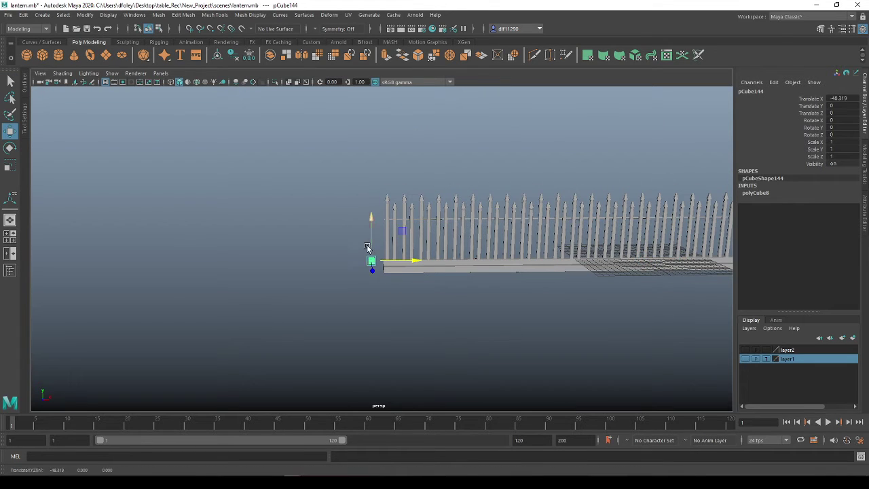
Set the new cube's width, height and depth subdivisions to 1
scroll(398, 299, "up", 8)
left_click_drag(400, 316, 475, 280, "alt")
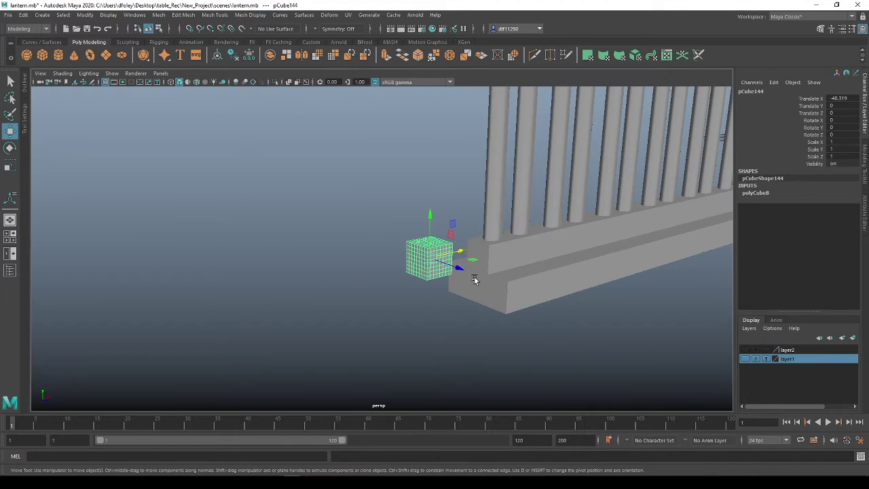
left_click(770, 194)
left_click(842, 223)
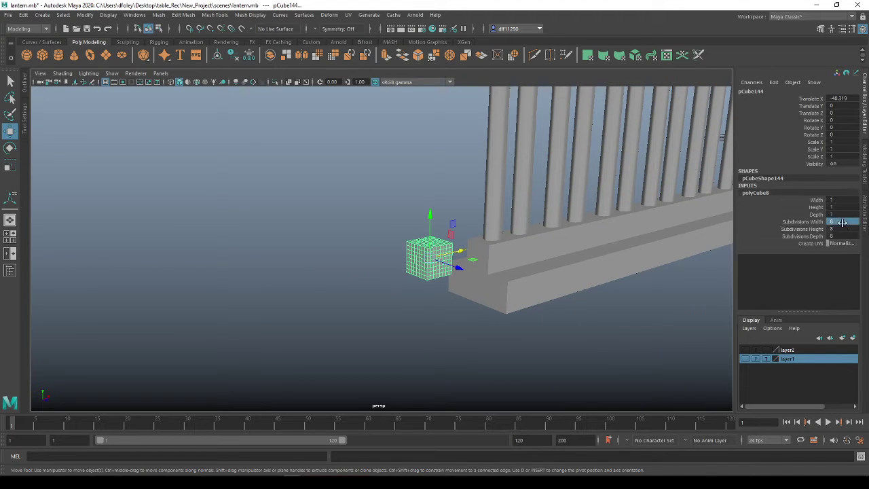
type("1")
key("Return")
left_click(842, 228)
type("1")
key("Return")
left_click(838, 235)
type("1")
key("Return")
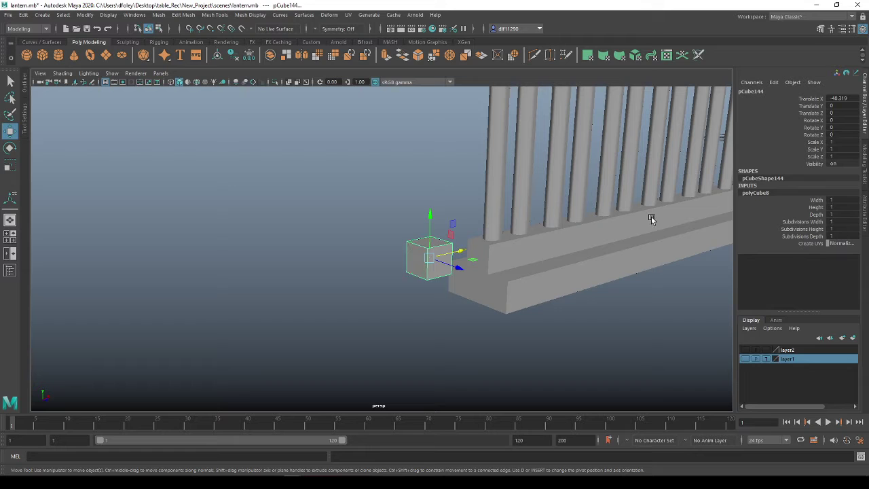
Place the new cube's pivot on its bottom front corner and snap the cube level with the underside of the fence base, near its end
left_click_drag(597, 322, 497, 299, "alt")
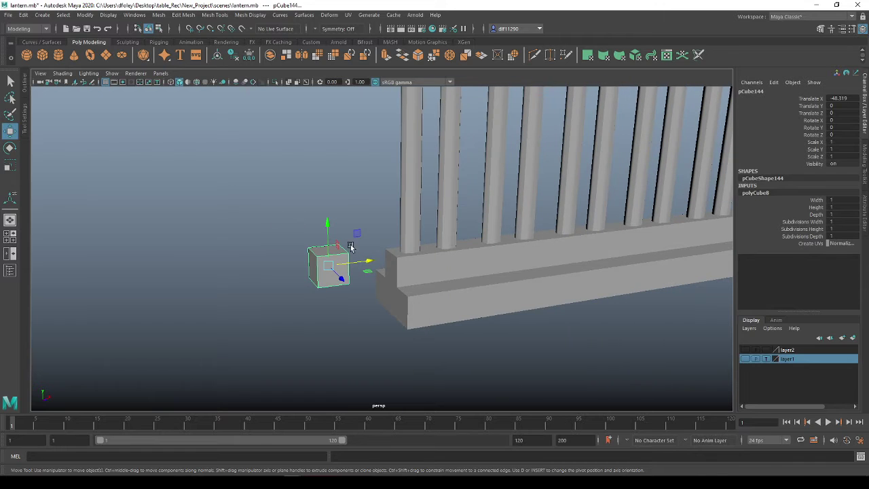
left_click_drag(329, 223, 336, 286)
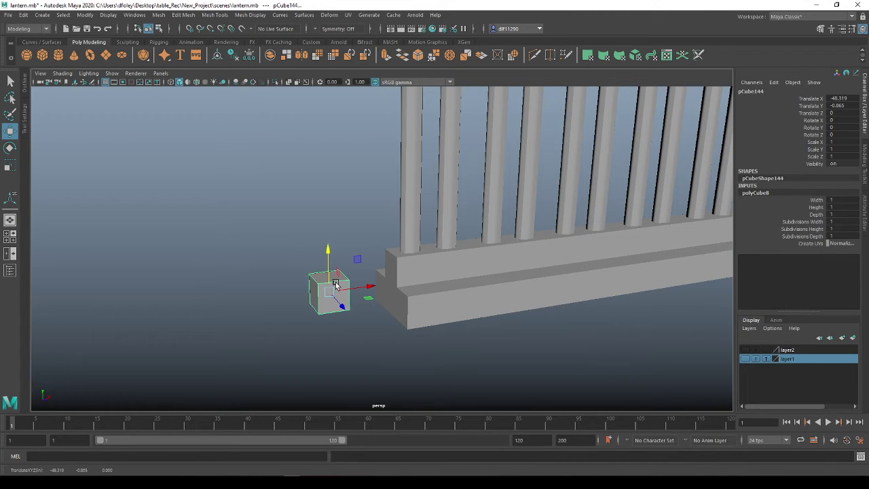
key("v")
left_click_drag(327, 294, 366, 275)
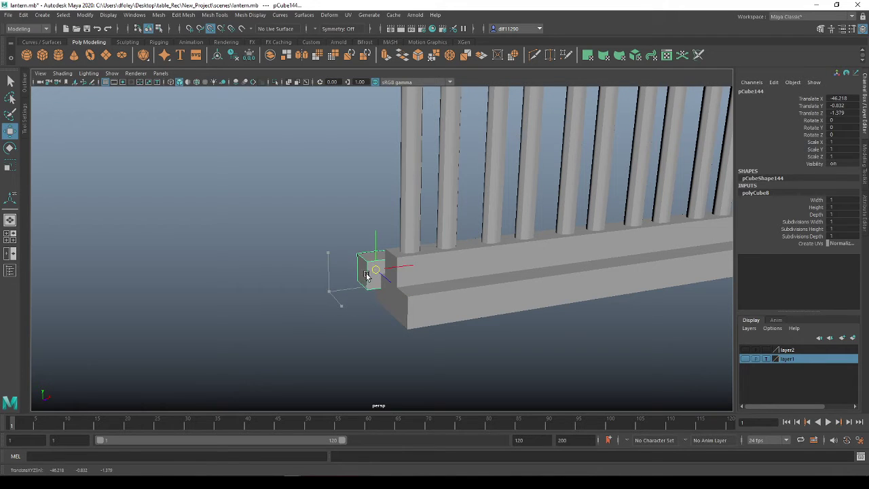
key("d")
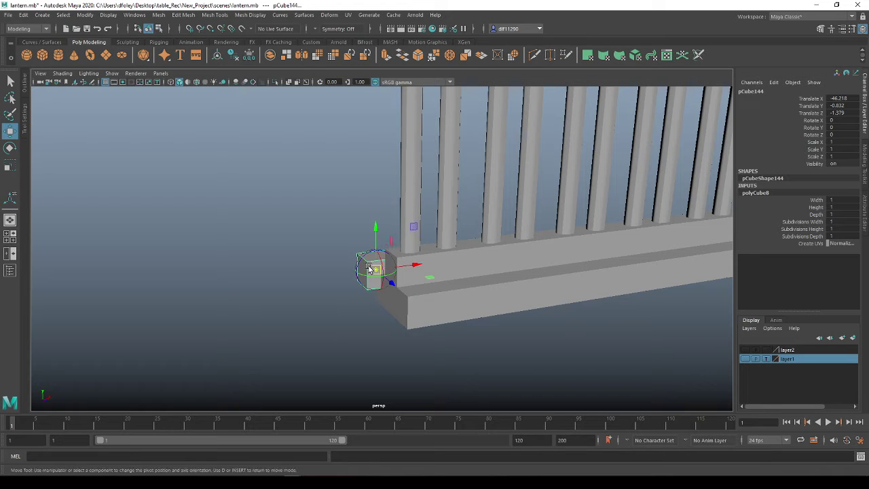
key("v")
left_click_drag(377, 268, 366, 284)
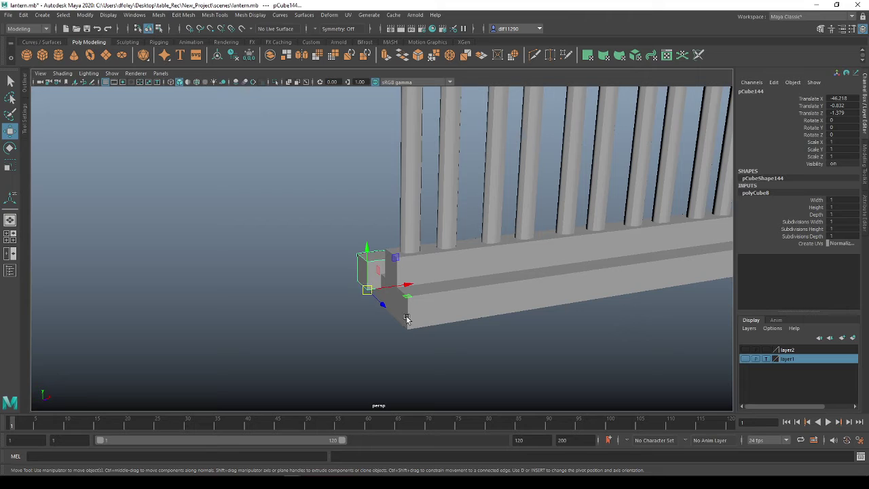
key("v")
left_click_drag(372, 301, 387, 333)
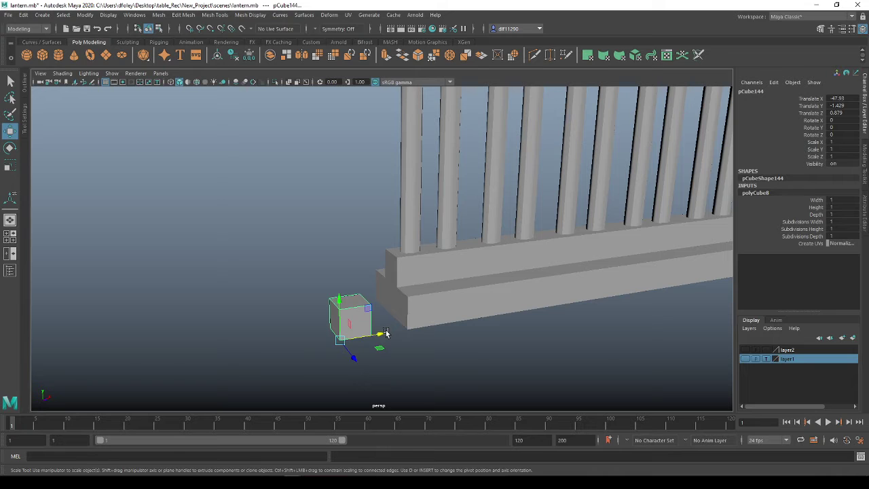
Scale the cube into a block of about 3.454 in X, 1.546 in Y and 3.739 in Z
key("r")
left_click_drag(340, 303, 338, 280)
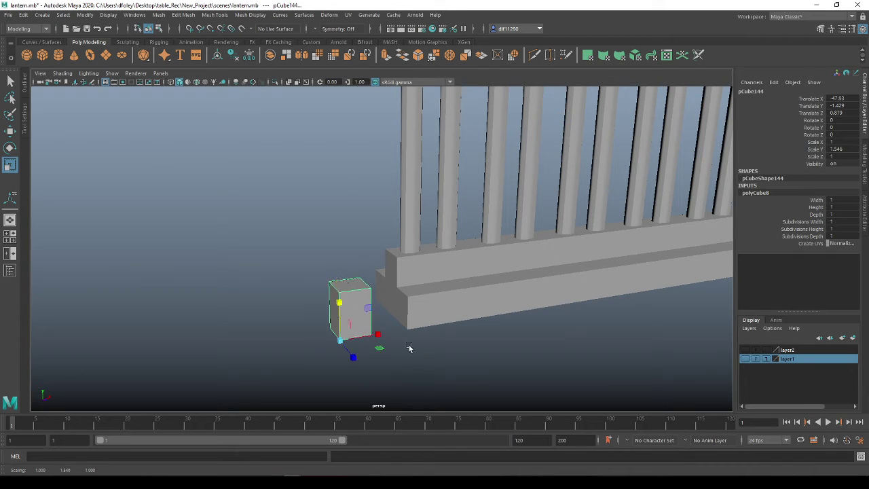
left_click_drag(377, 334, 389, 357)
key("space")
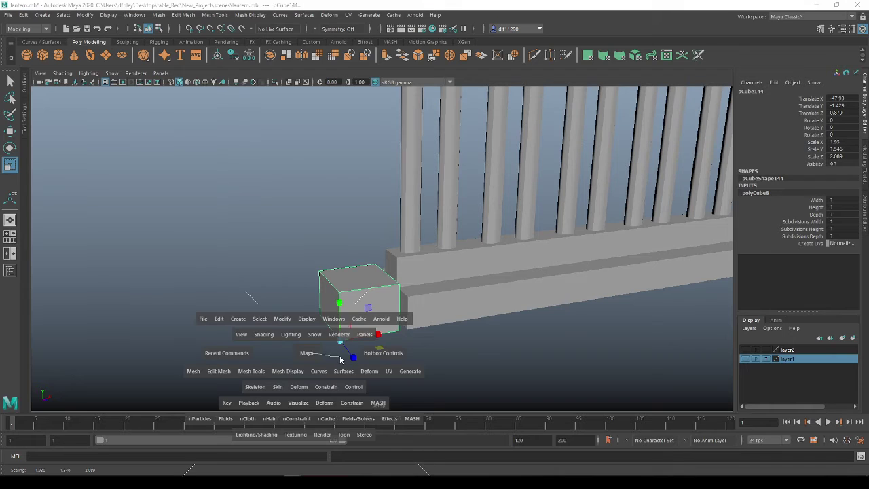
left_click_drag(301, 353, 475, 345, "alt")
left_click_drag(361, 332, 370, 340, "alt")
middle_click_drag(385, 295, 355, 274, "alt")
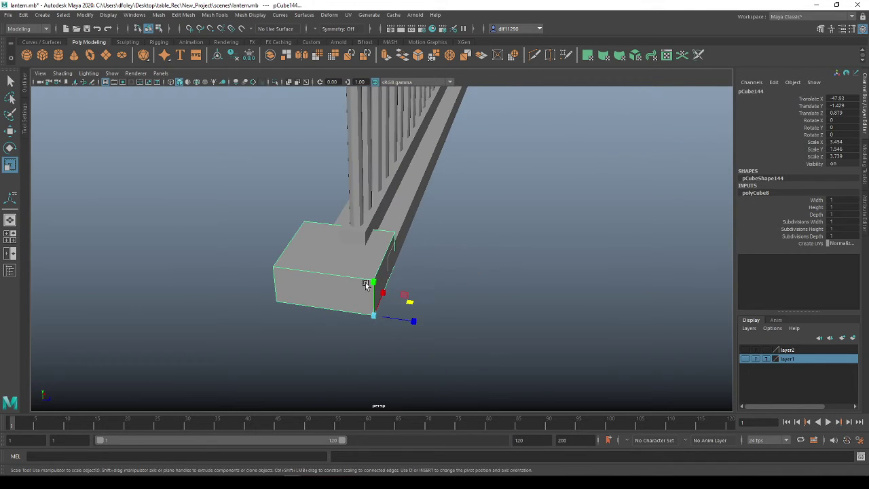
Move the block clear of the fence end and across its width, to about -49.845 in X and 1.538 in Z
key("w")
left_click_drag(415, 322, 432, 338)
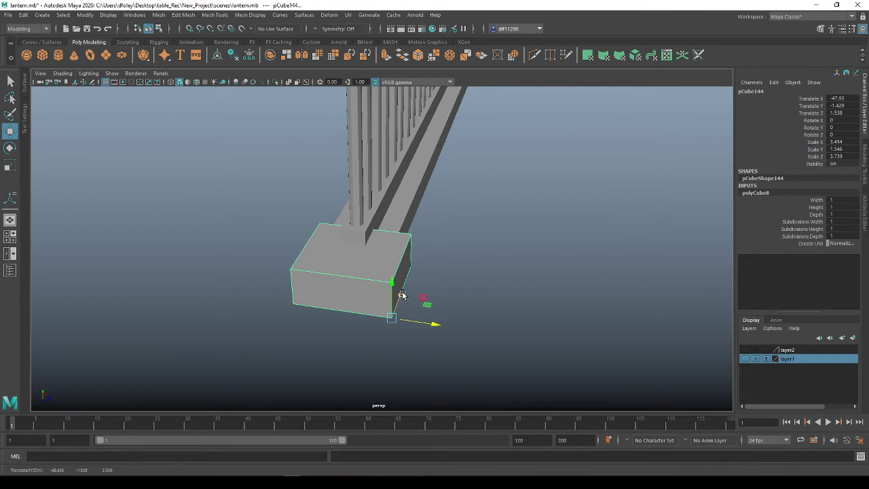
left_click_drag(402, 294, 455, 270)
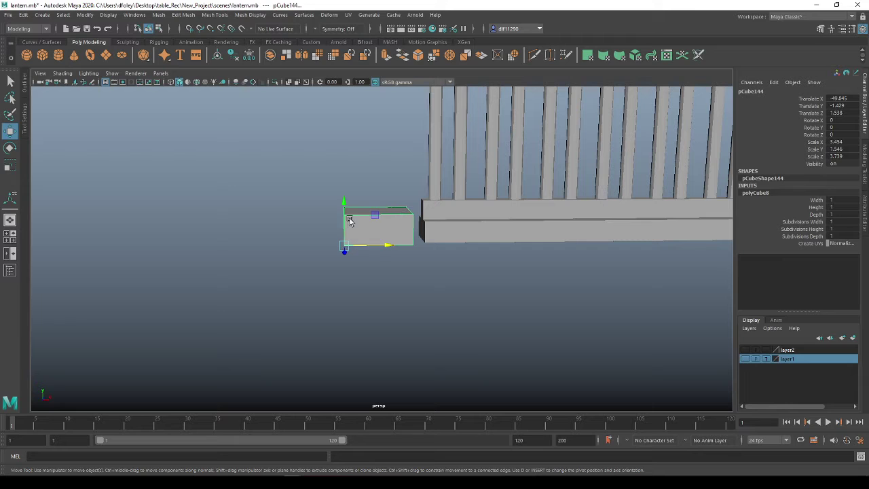
left_click(84, 15)
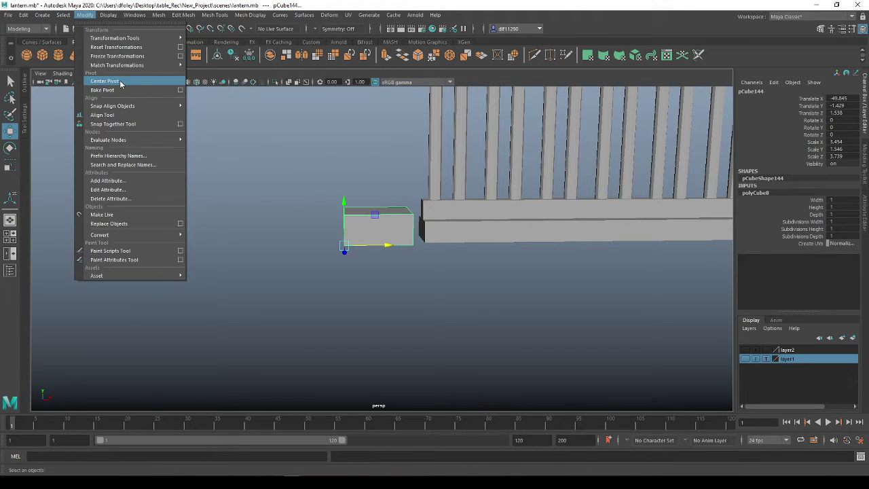
left_click(117, 80)
left_click_drag(356, 262, 328, 346, "alt")
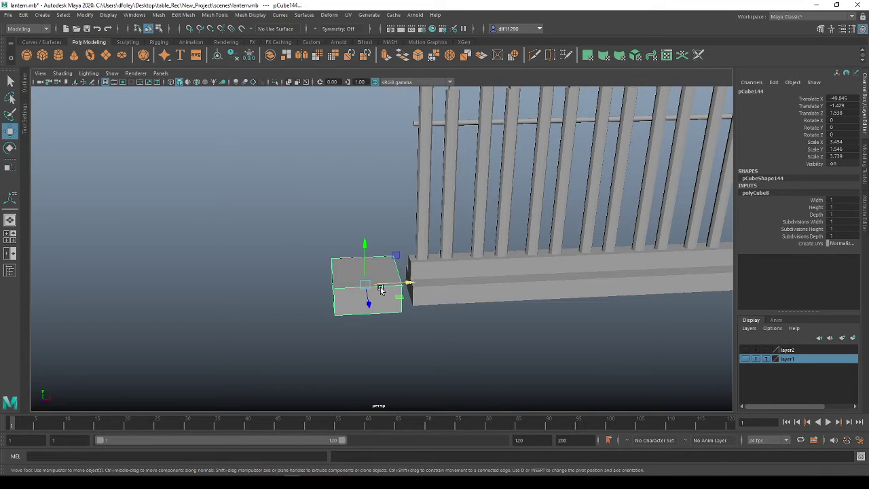
key("r")
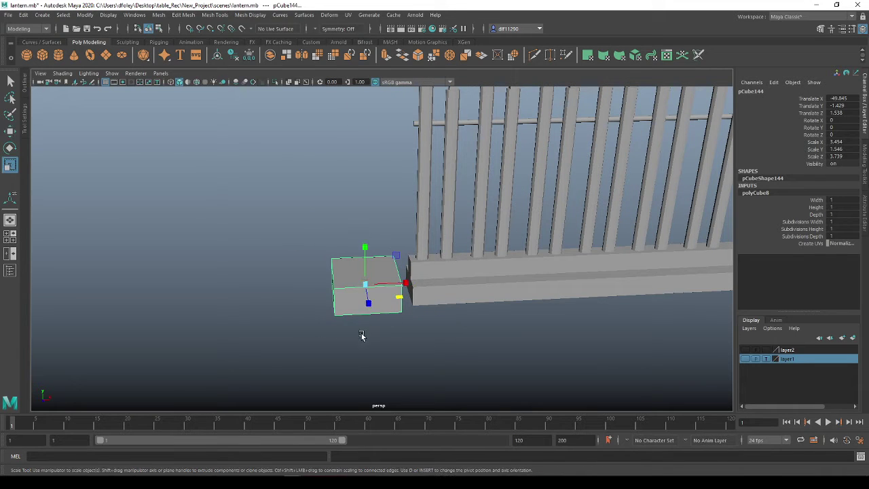
left_click_drag(361, 336, 379, 326, "alt")
key("ctrl+z")
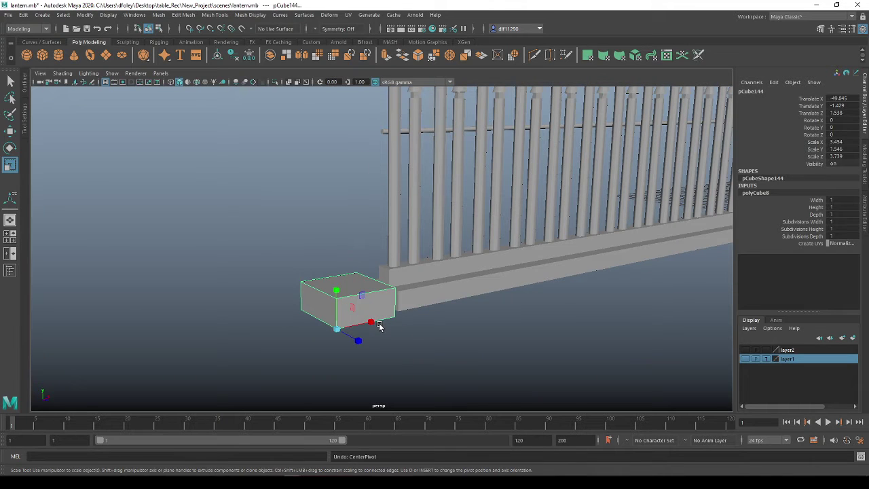
Stretch the block upward from its bottom corner into a tall post with a Y scale of about 11.769
left_click_drag(338, 291, 322, 123)
scroll(371, 302, "down", 4)
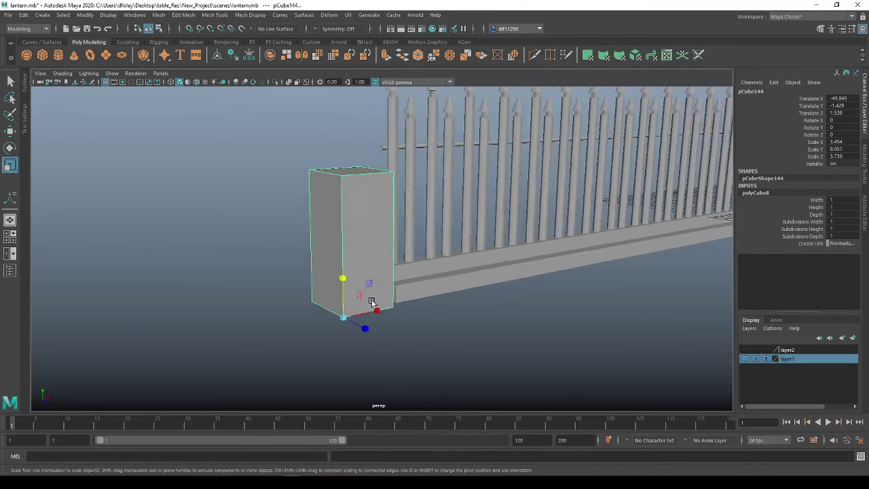
left_click_drag(354, 261, 353, 241)
left_click_drag(468, 266, 437, 267, "alt")
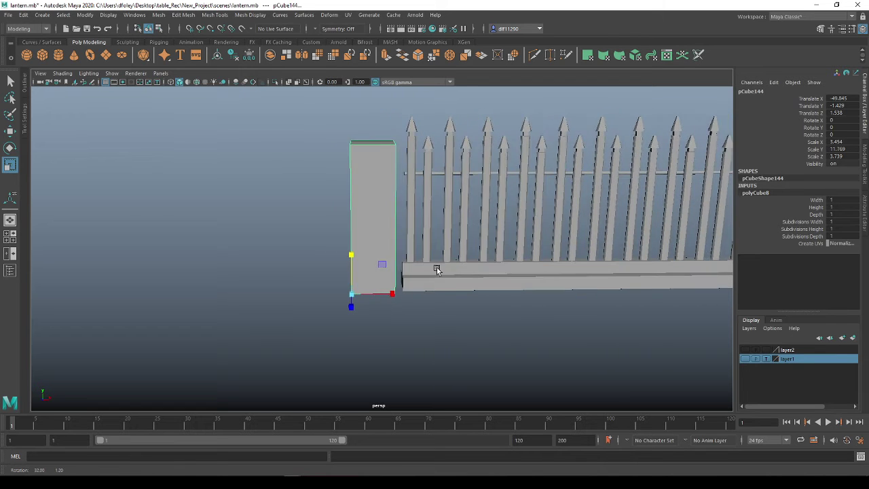
scroll(382, 259, "down", 4)
middle_click_drag(443, 252, 314, 282, "alt")
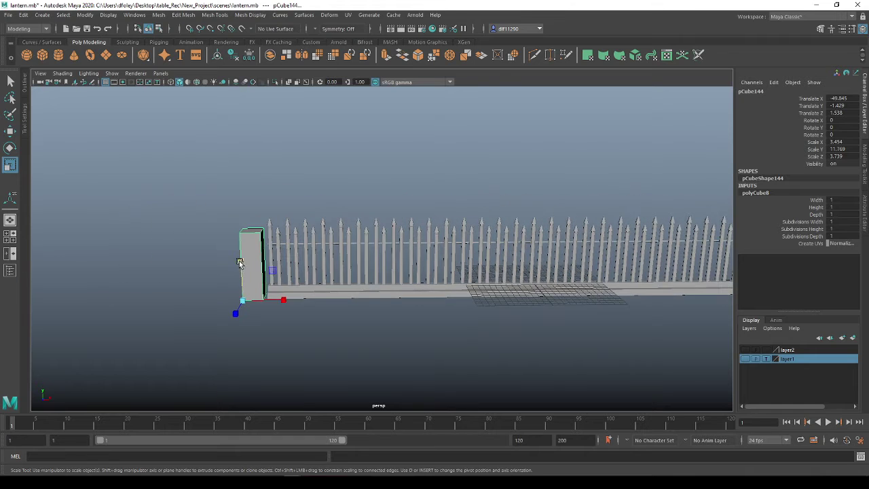
Center the pivot of the tall end post
scroll(217, 262, "up", 3)
middle_click_drag(202, 264, 439, 279, "alt")
scroll(316, 343, "up", 2)
middle_click_drag(318, 329, 349, 306, "alt")
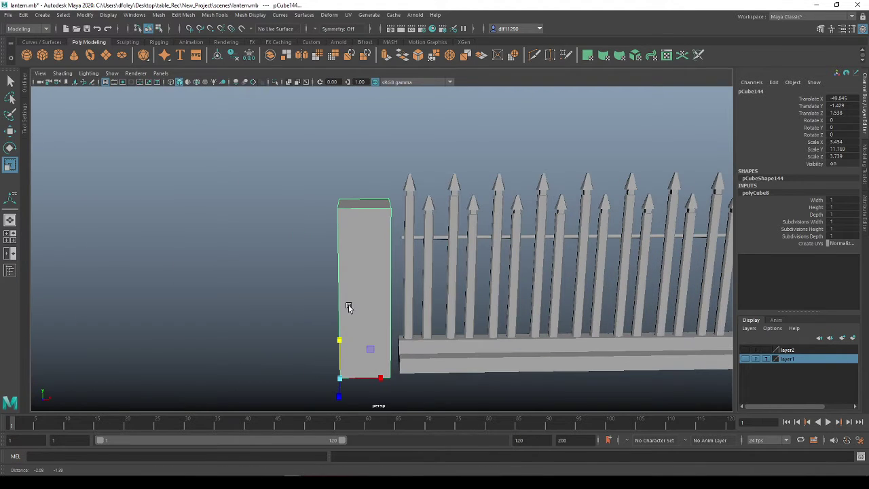
left_click(83, 17)
left_click(113, 85)
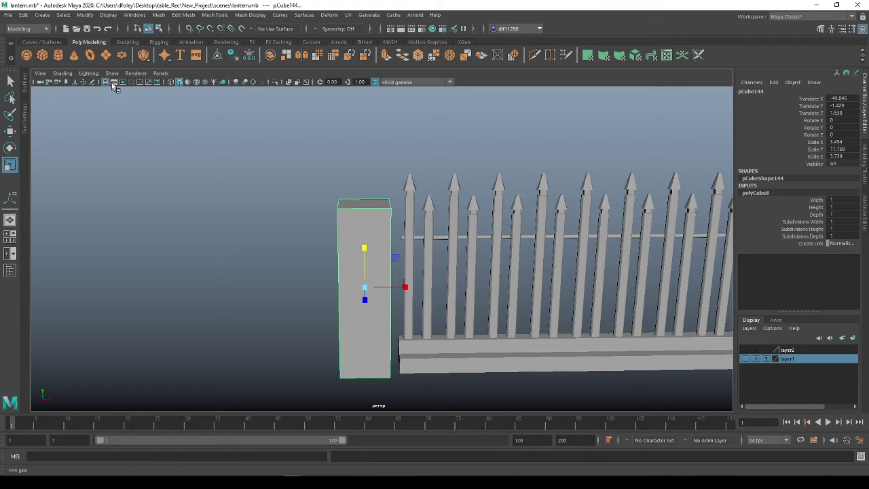
left_click_drag(398, 187, 357, 273, "alt")
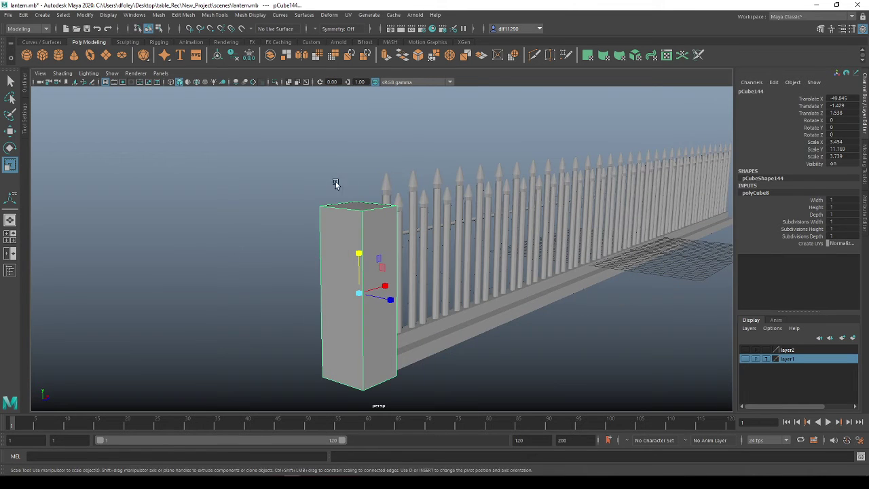
Select the post's top face, extrude it and scale it inward to form a smaller inset face
right_click_drag(340, 216, 348, 244)
left_click_drag(364, 205, 378, 246, "alt")
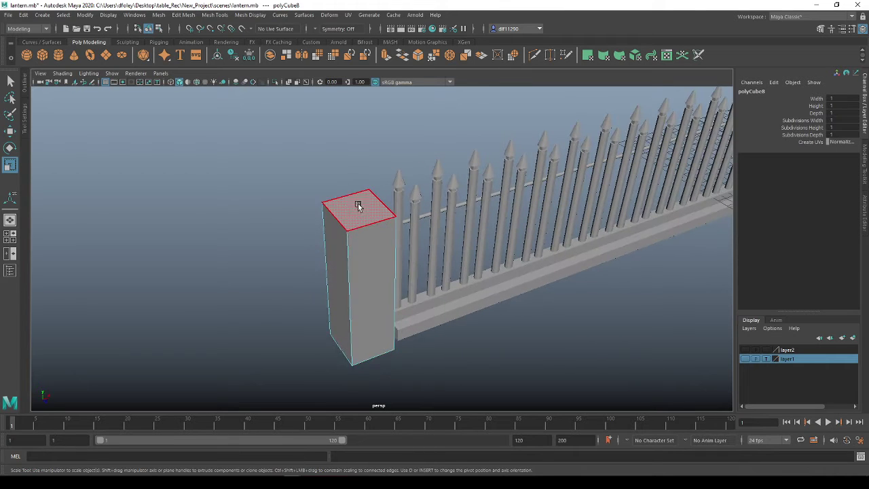
mouse_move(447, 249)
left_mouse_down("alt")
mouse_move(403, 267)
mouse_move(453, 260)
left_mouse_up("alt")
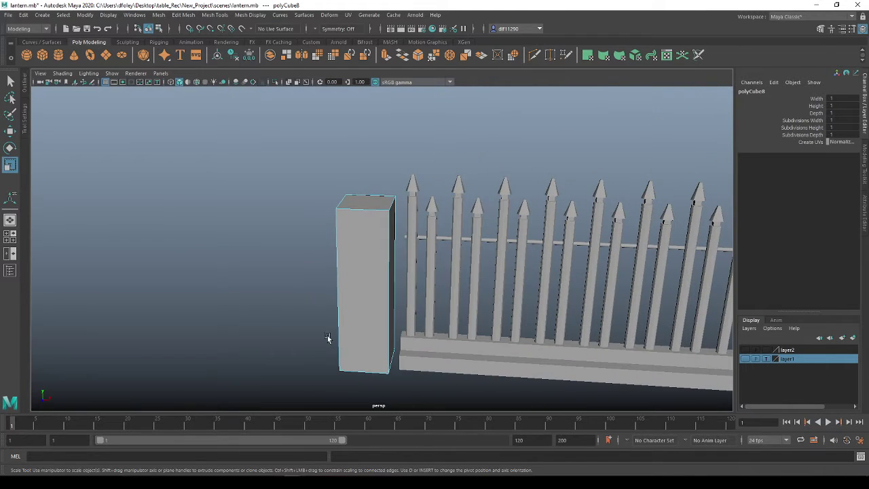
left_click_drag(372, 190, 361, 205, "alt")
left_click(361, 205)
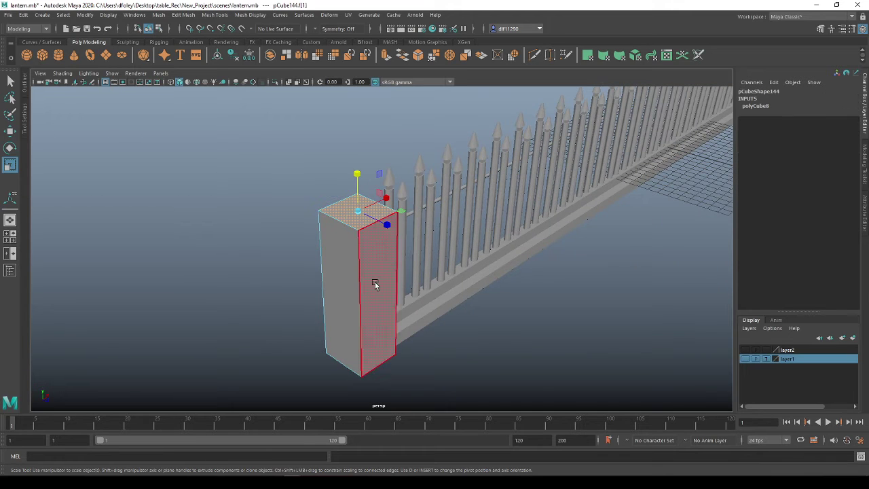
left_click_drag(374, 285, 461, 285, "alt")
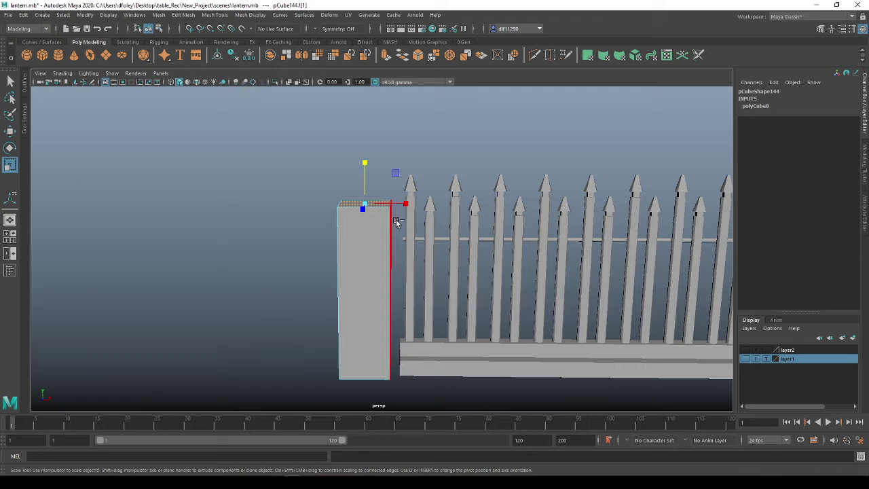
key("ctrl+e")
mouse_move(376, 225)
left_mouse_down("alt")
mouse_move(402, 234)
mouse_move(387, 234)
mouse_move(398, 232)
mouse_move(387, 217)
left_mouse_up("alt")
Extrude the inset face up by about 1.036 as a neck, then extrude its top and scale it outward into an overhanging rim
key("ctrl+e")
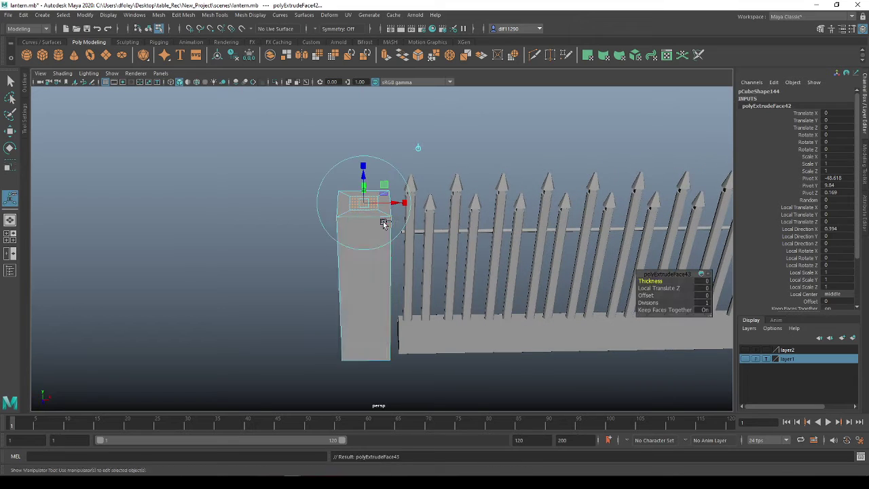
left_click_drag(365, 176, 407, 217)
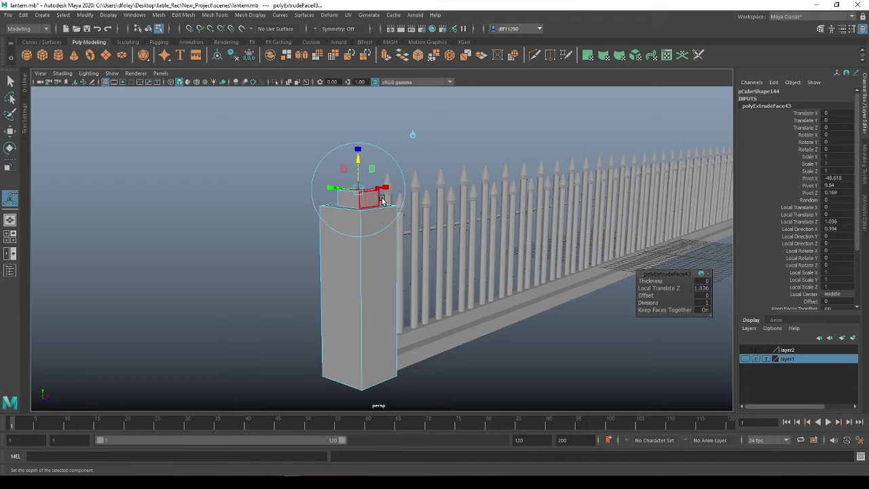
key("ctrl+e")
left_click_drag(382, 203, 378, 182, "alt")
middle_click_drag(379, 182, 369, 252, "alt")
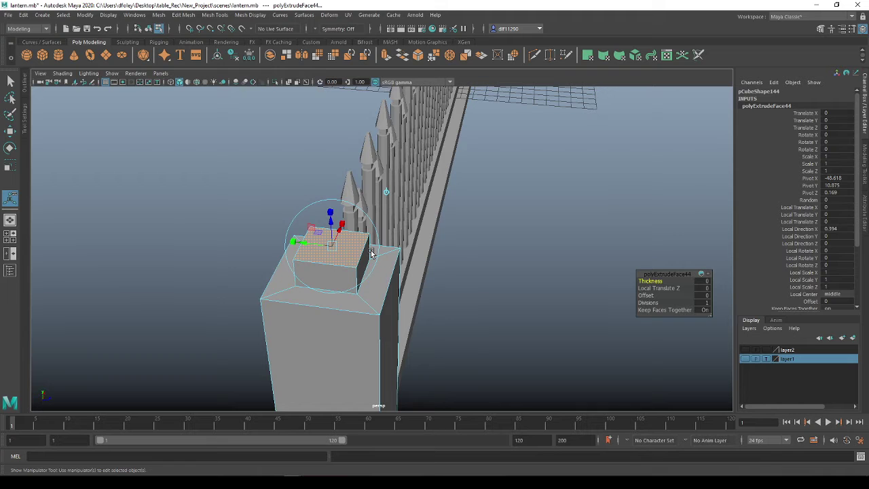
key("r")
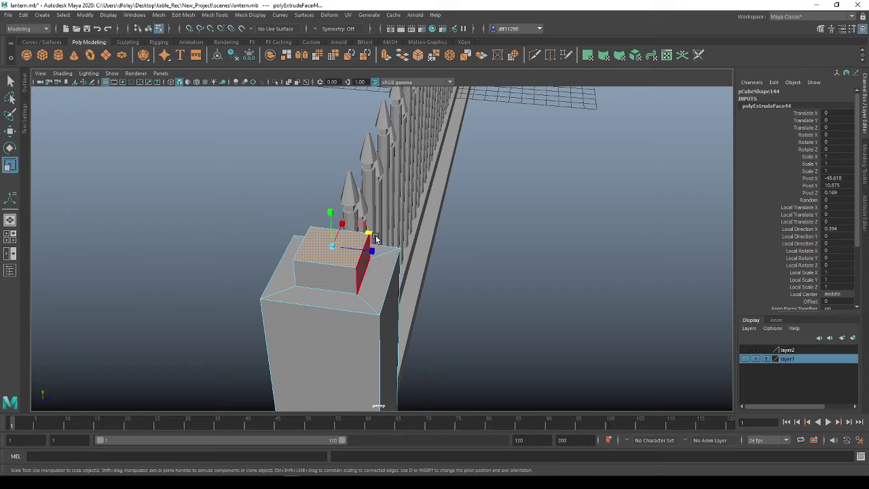
mouse_move(373, 237)
left_mouse_down()
mouse_move(399, 248)
mouse_move(370, 253)
left_mouse_up()
Extrude the overhanging rim upward into a thin slab about 0.524 thick
key("ctrl+e")
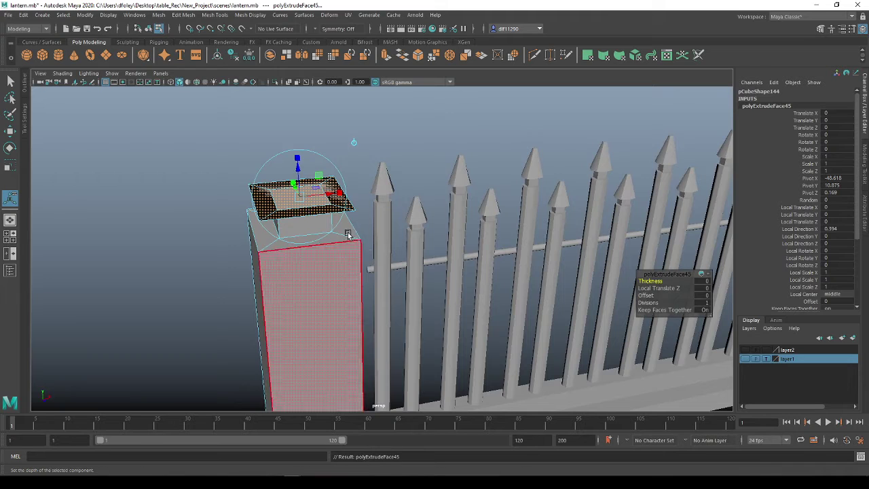
left_click_drag(298, 167, 299, 93)
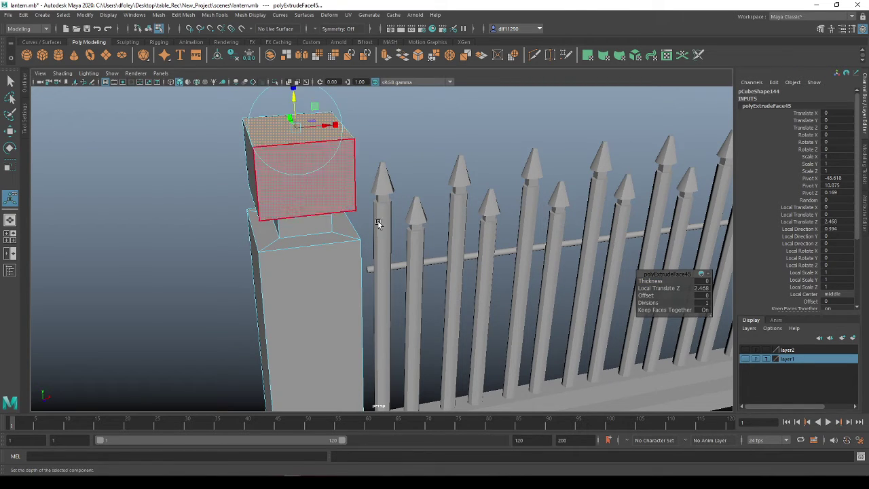
scroll(382, 230, "down", 5)
middle_click_drag(431, 250, 384, 258, "alt")
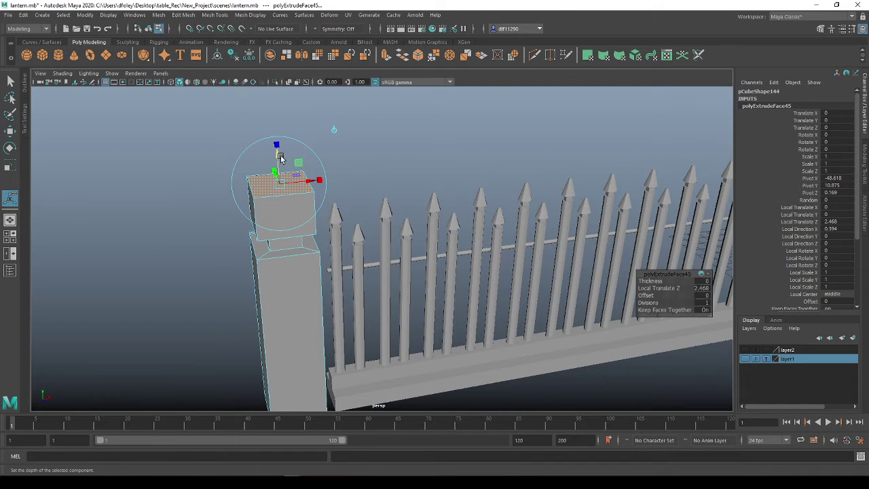
left_click_drag(281, 158, 282, 191)
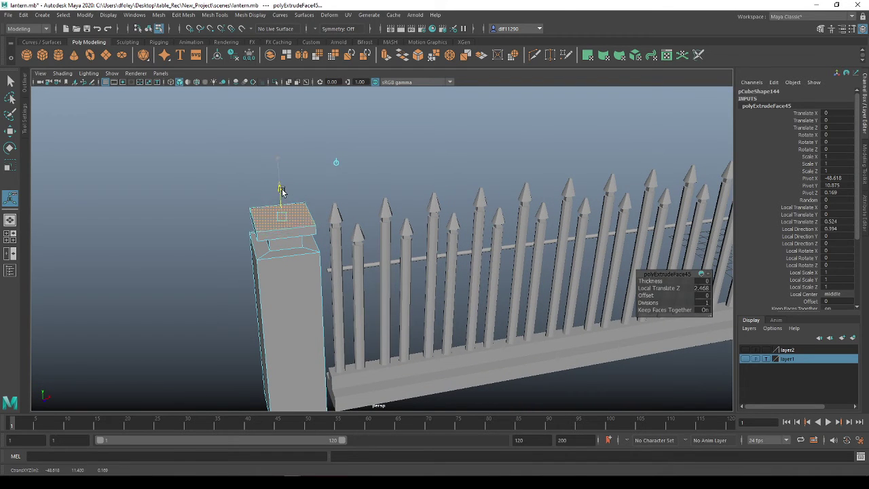
Widen the slab's top face slightly and extrude it upward into a block-shaped post cap
key("r")
left_click_drag(319, 224, 320, 230)
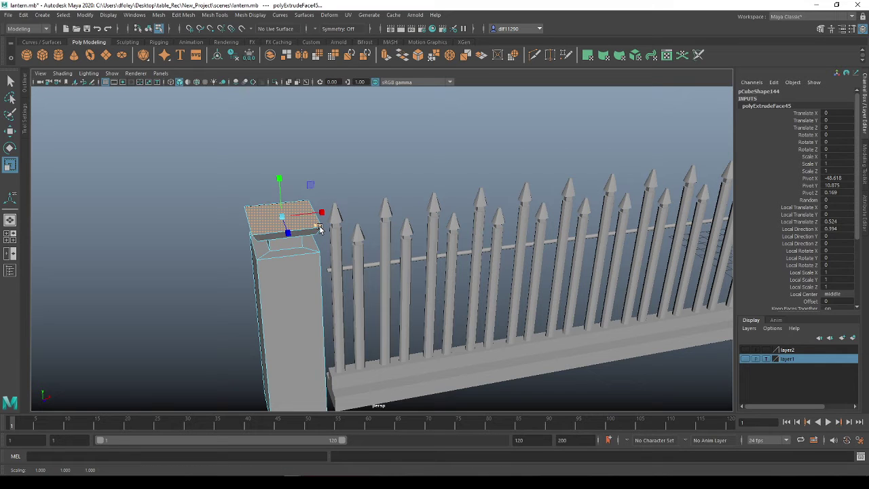
key("ctrl+e")
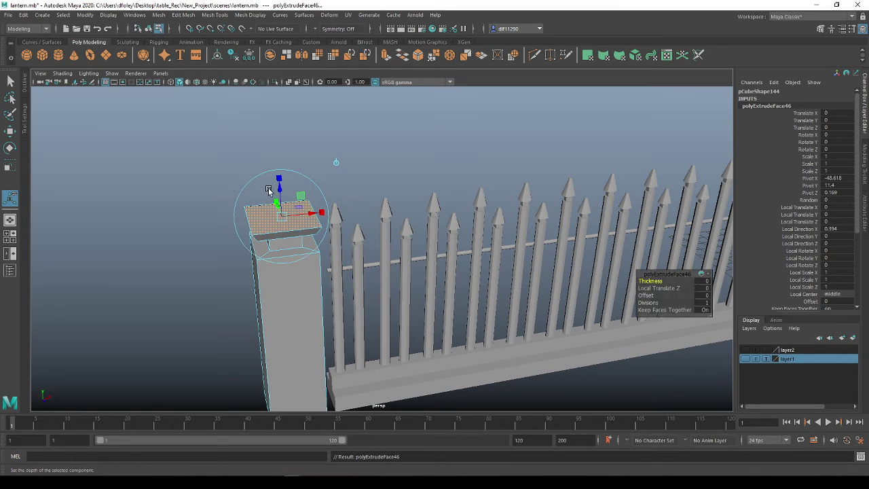
left_click_drag(278, 188, 275, 143)
Extrude the post cap's top face again, try scaling it inward and undo that scaling
key("ctrl+e")
key("r")
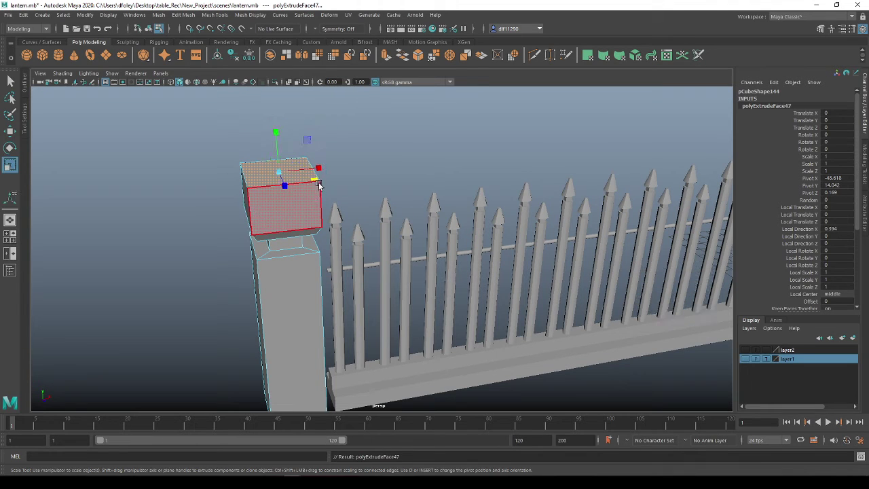
left_click_drag(319, 186, 313, 180)
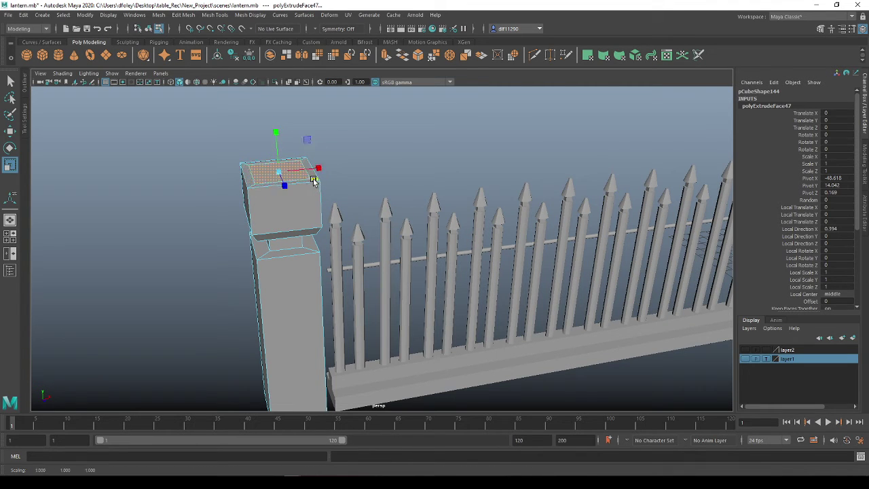
key("ctrl+z")
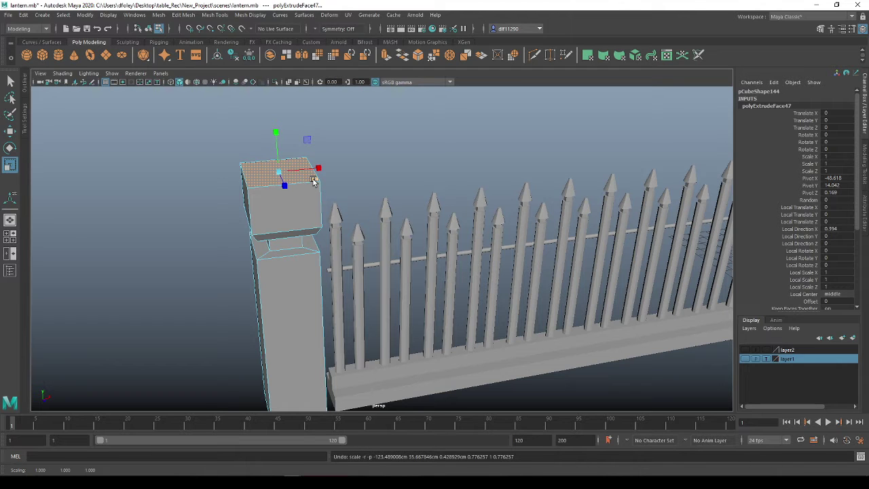
Raise the extruded top face of the fence post's head and scale it inward to form a tapered cap
key("e")
key("w")
left_click_drag(275, 149, 279, 125)
key("r")
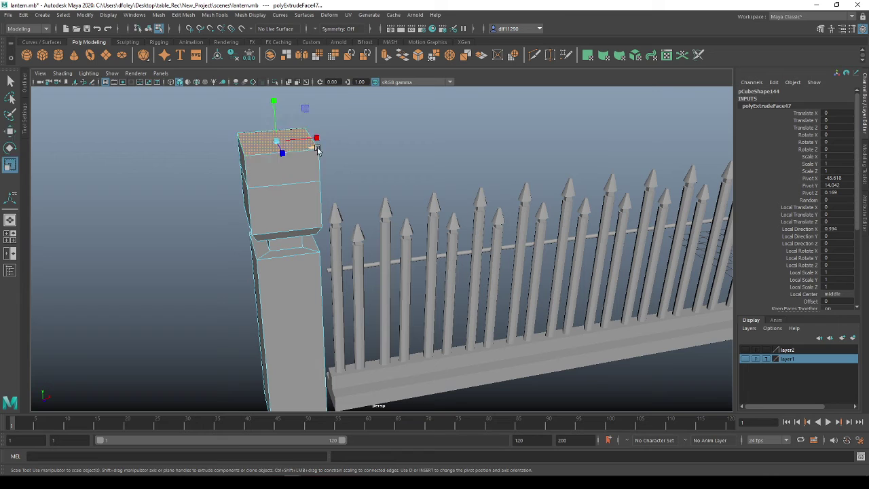
left_click_drag(316, 147, 309, 147)
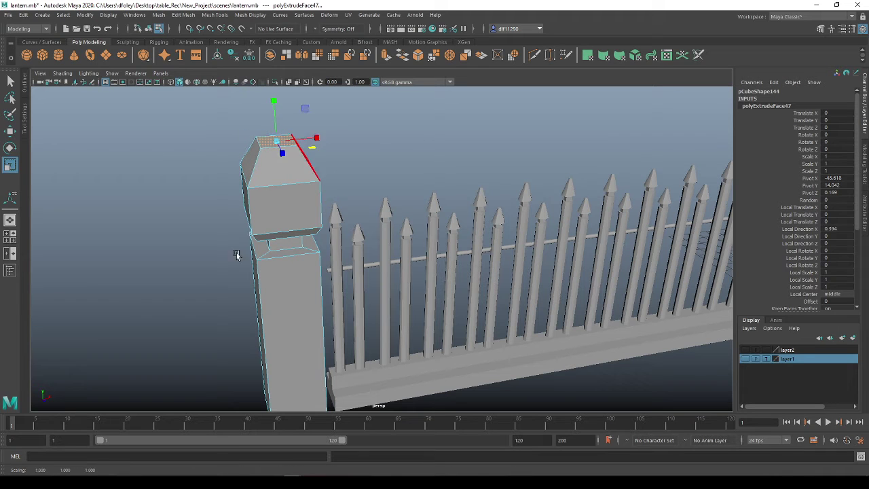
mouse_move(235, 252)
left_mouse_down("alt")
mouse_move(364, 247)
mouse_move(244, 246)
left_mouse_up("alt")
Extrude the tapered cap's top face again and scale it inward to inset a smaller face
left_click(282, 184)
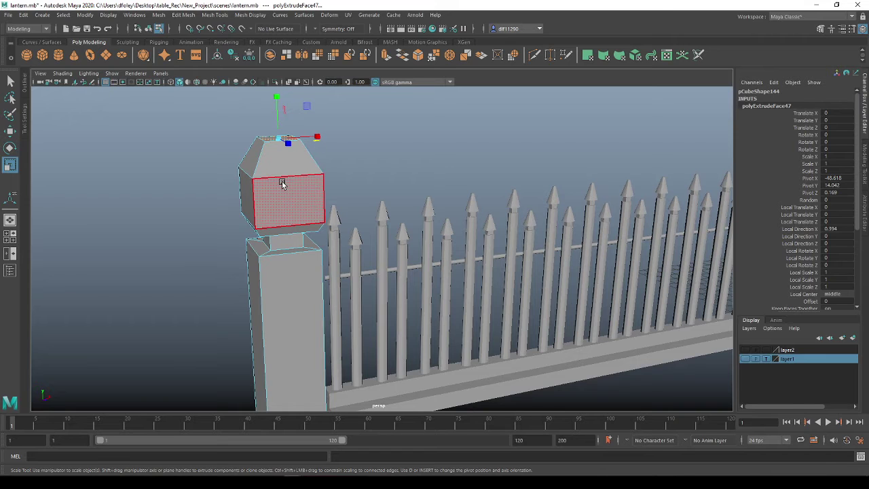
key("ctrl+e")
key("r")
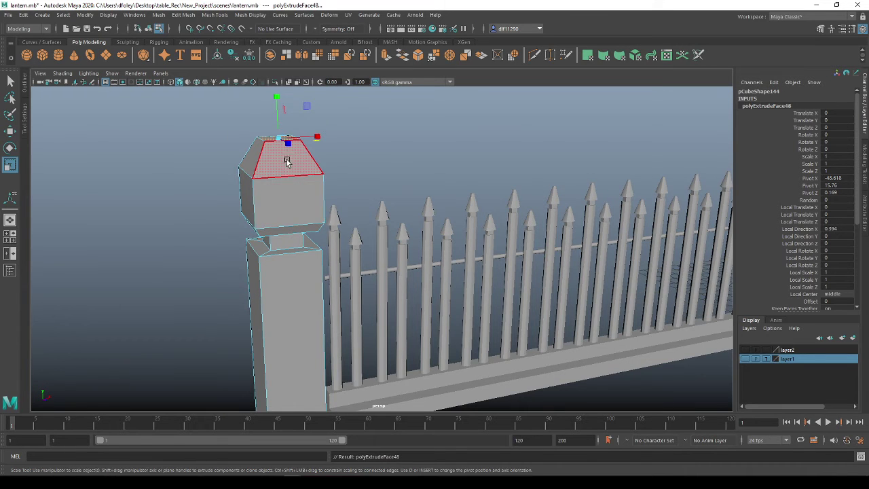
left_click_drag(287, 161, 272, 182, "alt")
scroll(307, 211, "up", 1)
key("w")
left_click_drag(251, 229, 250, 215, "alt")
Extrude the small inset face upward by about 0.461 and scale its top inward to form a tapered finial
key("ctrl+e")
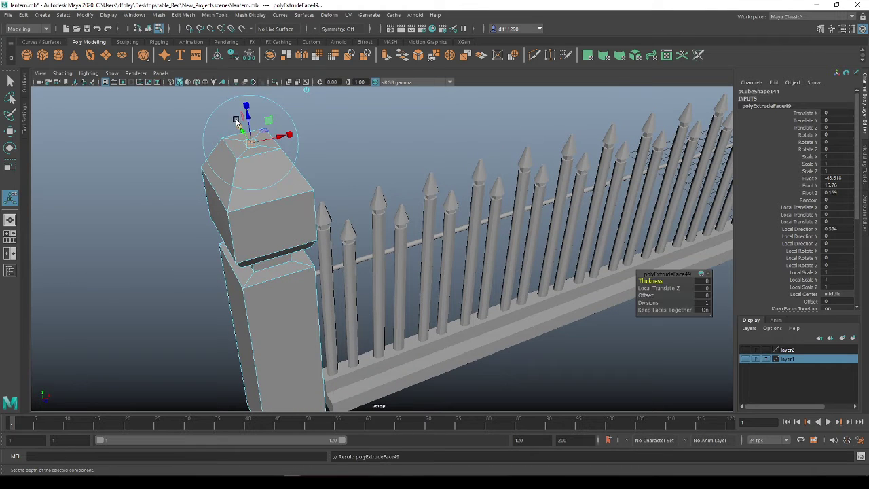
left_click_drag(248, 120, 249, 110)
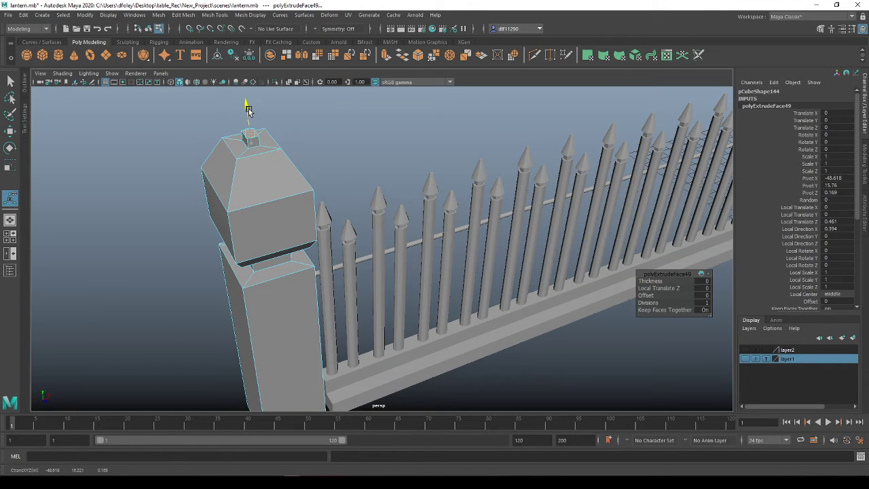
key("r")
left_click_drag(289, 138, 285, 137)
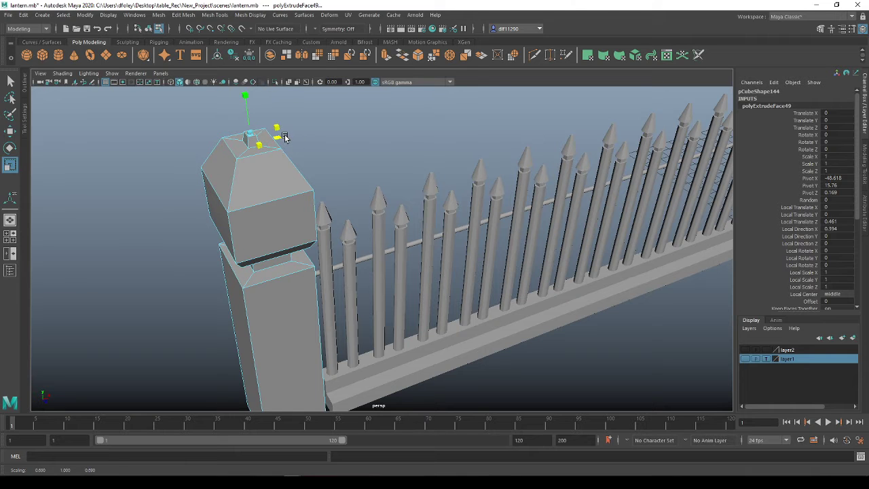
scroll(289, 204, "down", 8)
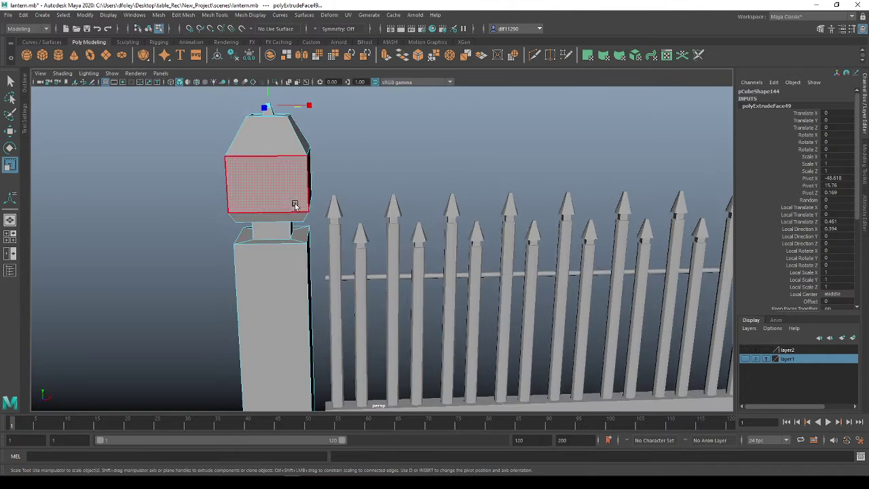
Select all faces of the post's head above the neck and scale them narrower in both depth and width
left_click_drag(285, 203, 385, 232, "alt")
middle_click_drag(385, 232, 286, 237, "alt")
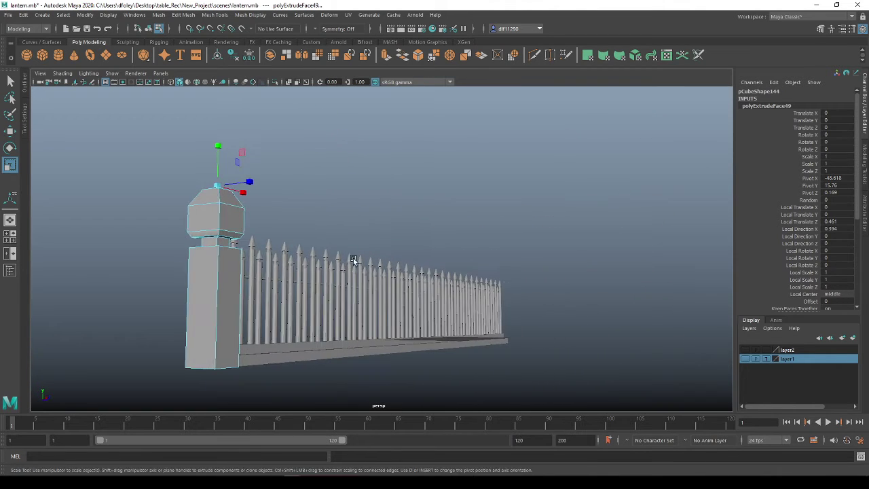
left_click_drag(353, 260, 286, 272, "alt")
left_click_drag(219, 241, 257, 267, "alt")
right_click(243, 231)
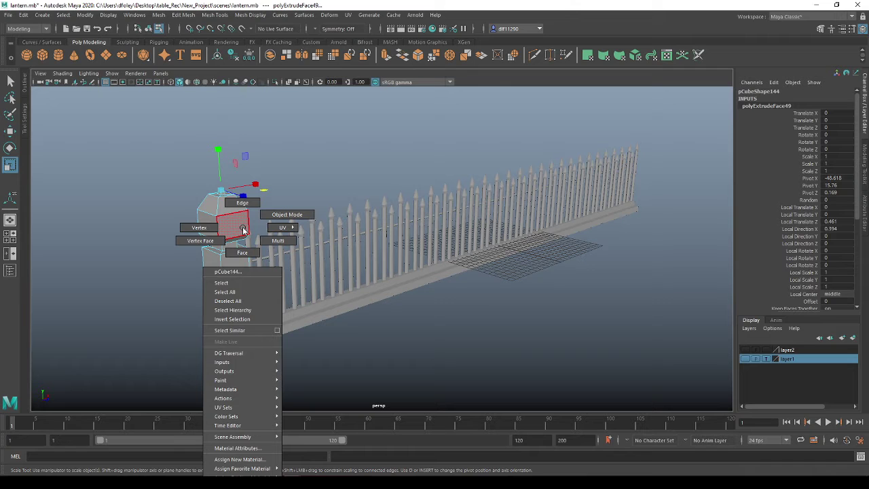
left_click(243, 252)
left_click_drag(446, 305, 414, 301, "alt")
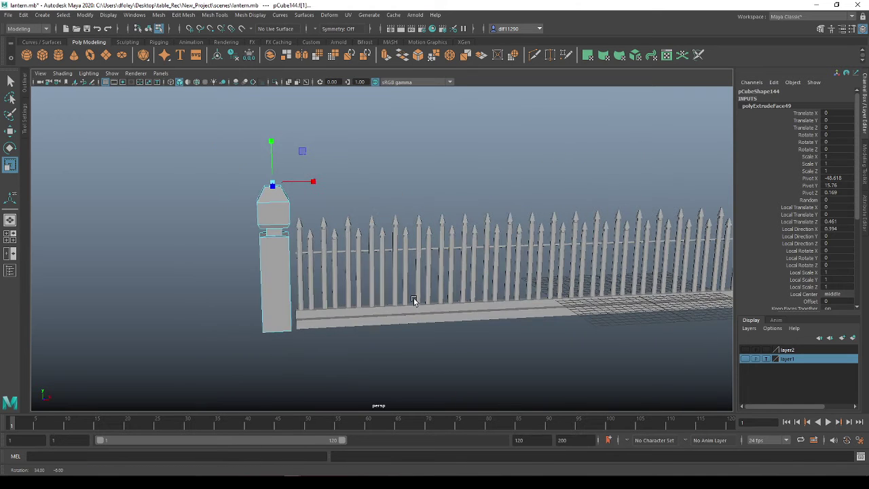
left_click(330, 193)
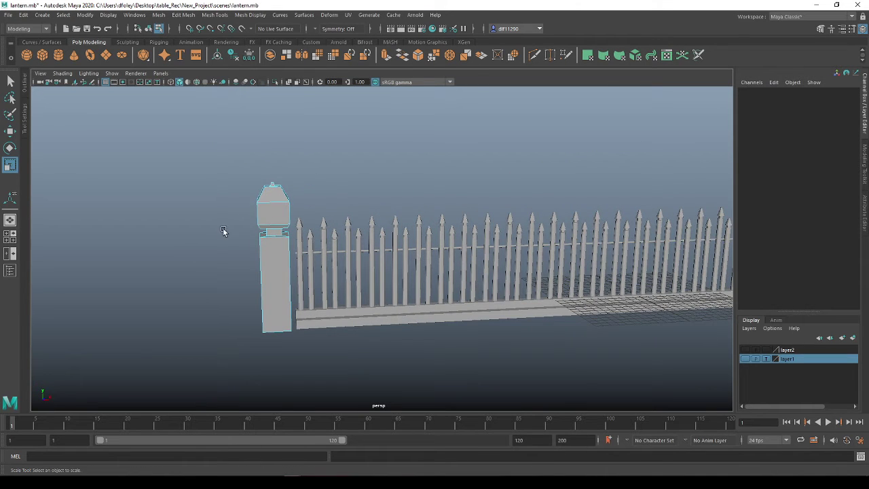
left_click_drag(224, 230, 245, 214, "alt")
left_click_drag(236, 170, 292, 234)
left_click_drag(275, 271, 218, 255, "alt")
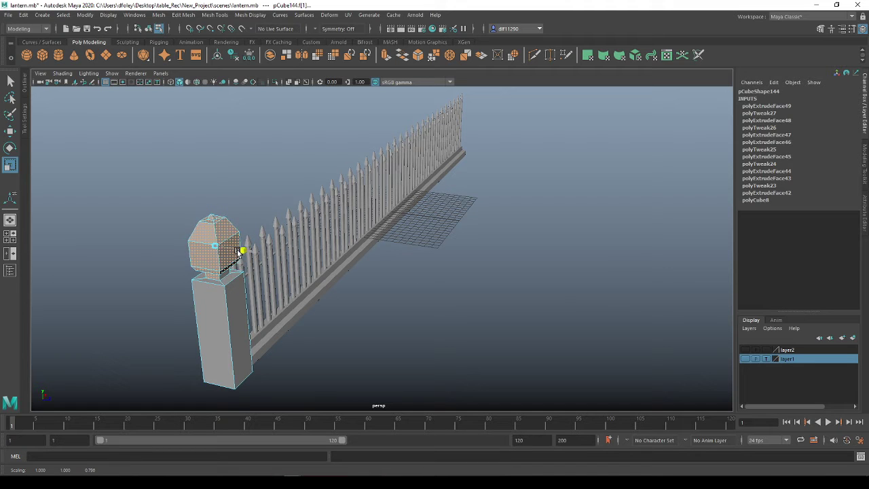
left_click_drag(356, 277, 303, 230, "alt")
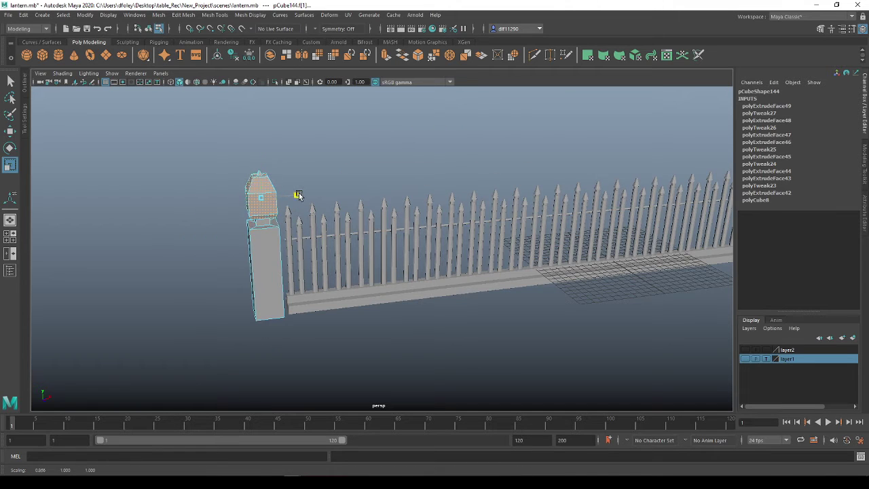
left_click(345, 188)
Select the four vertical side faces around the post's head
left_click_drag(344, 188, 151, 252, "alt")
middle_click_drag(239, 195, 275, 230, "alt")
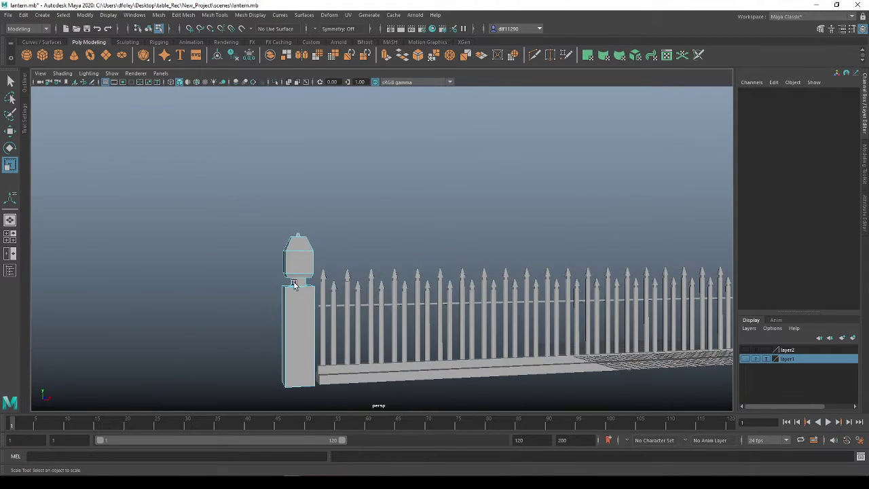
scroll(292, 277, "up", 4)
left_click_drag(233, 274, 265, 280, "alt")
middle_click_drag(108, 301, 268, 304, "alt")
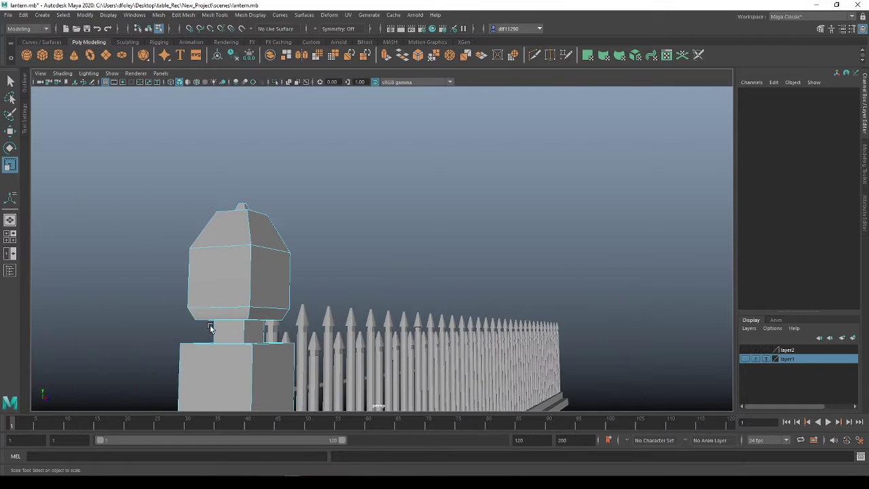
left_click(229, 312)
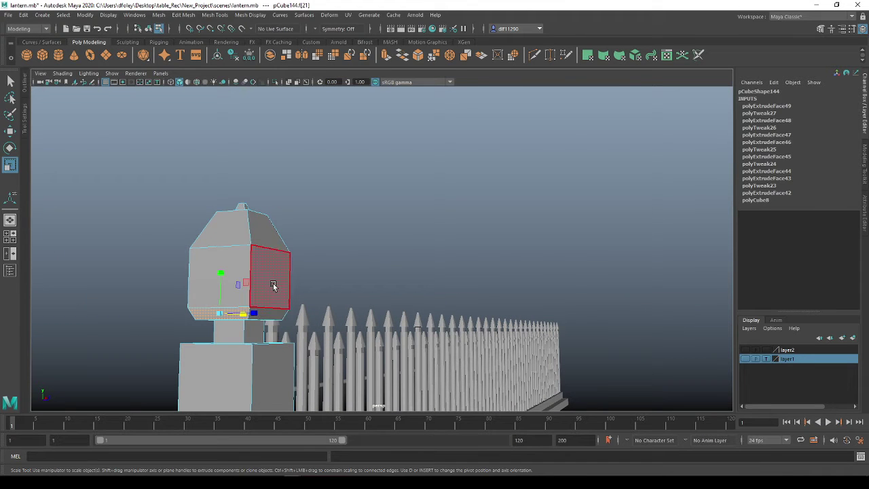
left_click(272, 287)
left_click(211, 275, "shift")
left_click_drag(211, 275, 312, 322, "alt")
double_click(323, 331, "shift")
left_click_drag(410, 334, 265, 330, "alt")
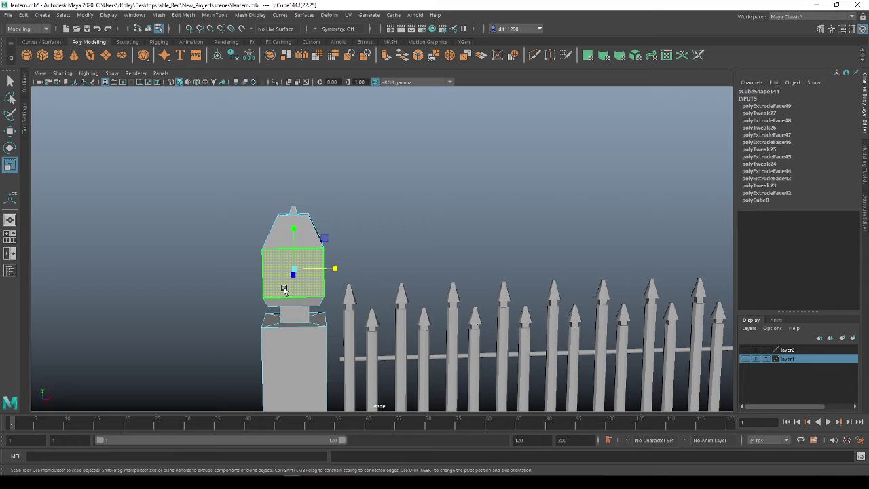
Extrude the four side faces of the head with Keep Faces Together turned off
key("ctrl+e")
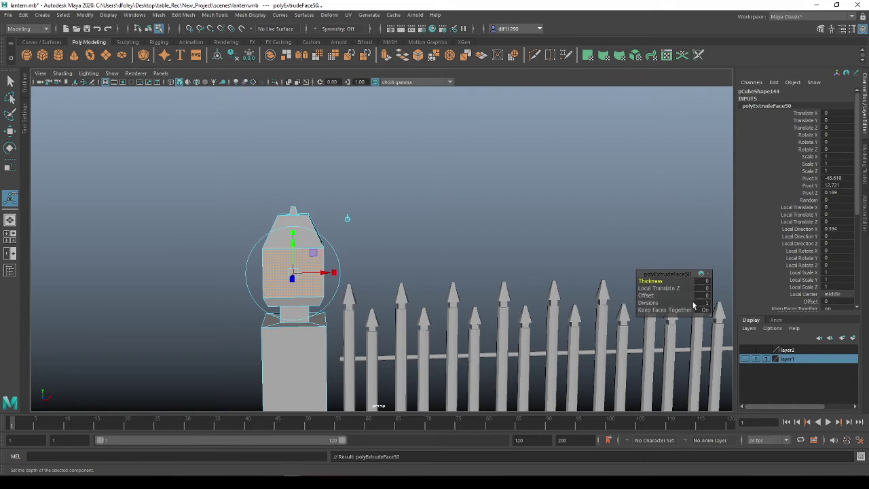
left_click(693, 309)
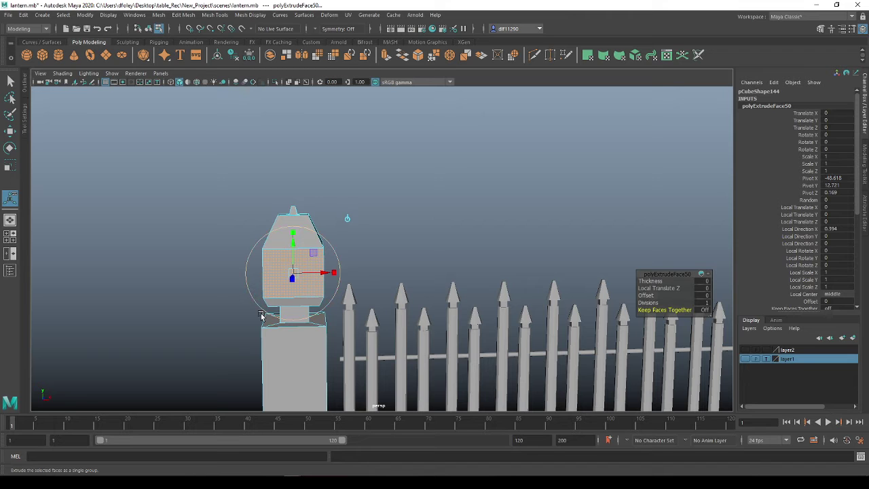
key("r")
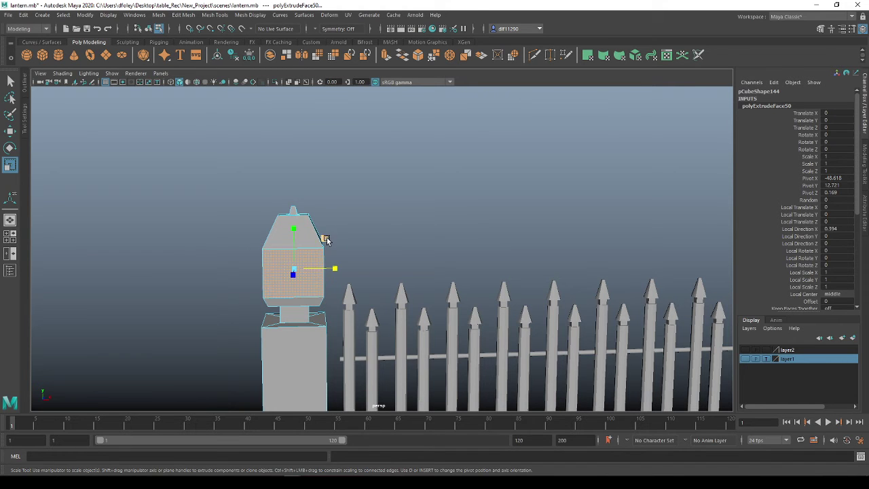
left_click_drag(326, 239, 323, 241)
left_click_drag(288, 331, 275, 300, "alt")
key("ctrl+z")
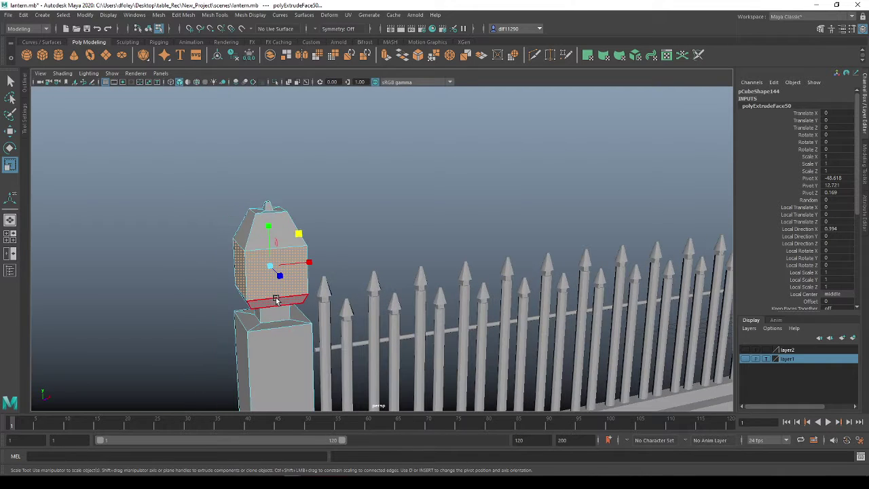
Set the scale axis to Component, scale the extruded side faces inward into framed panels, and return to object mode
left_click(376, 319)
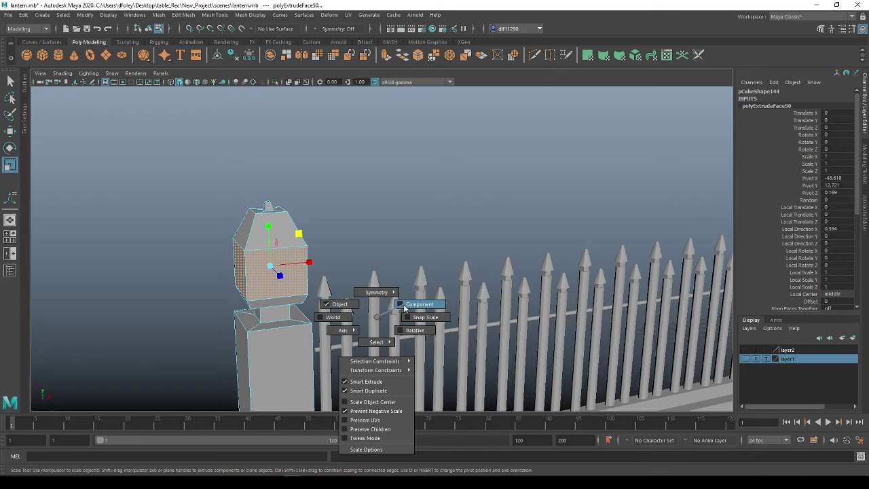
left_click(404, 307)
left_click_drag(310, 239, 304, 245)
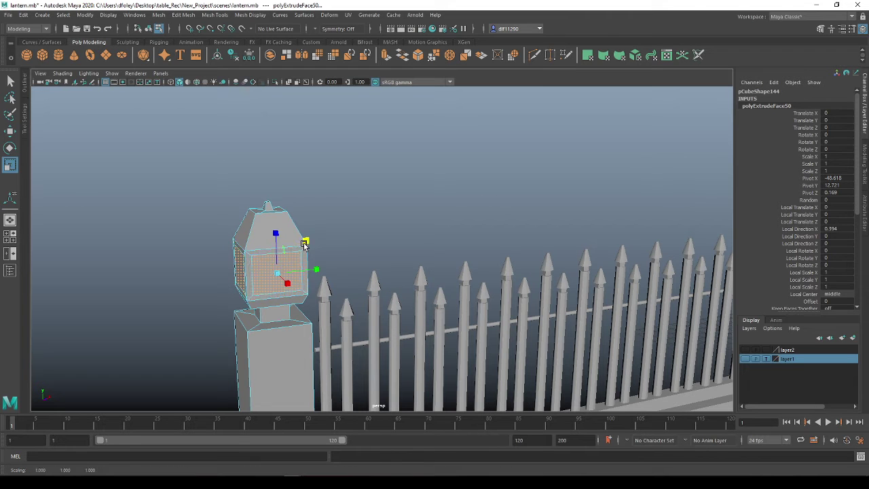
mouse_move(357, 335)
left_mouse_down("alt")
mouse_move(330, 334)
mouse_move(380, 330)
mouse_move(360, 330)
left_mouse_up("alt")
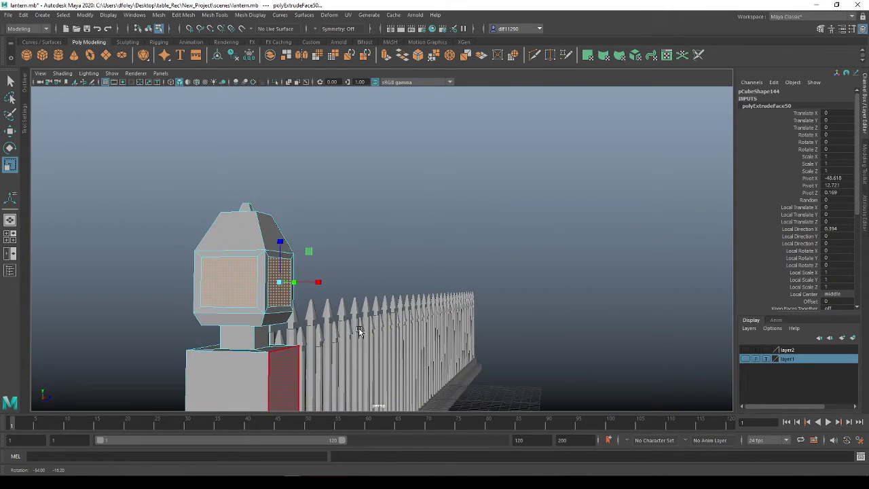
right_click_drag(360, 330, 275, 313, "alt")
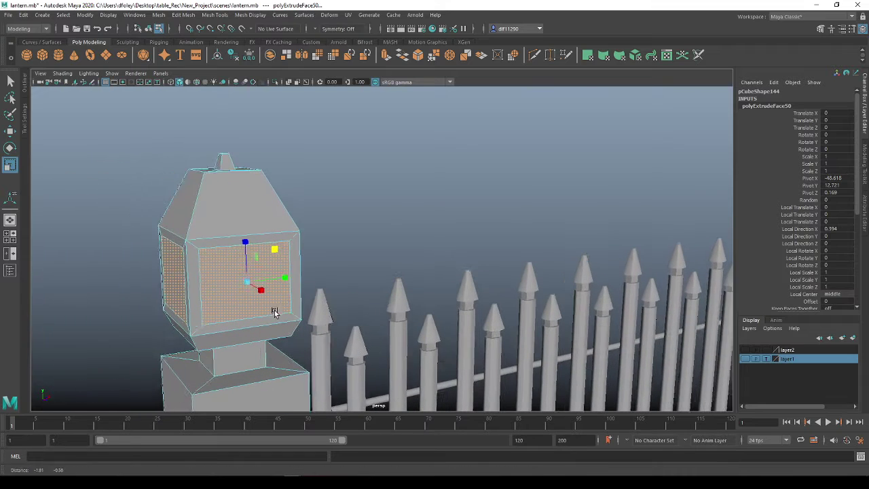
middle_click_drag(275, 313, 285, 309, "alt")
left_click_drag(286, 246, 286, 246)
right_click_drag(234, 232, 283, 227)
left_click_drag(348, 224, 249, 298, "alt")
left_click(250, 297)
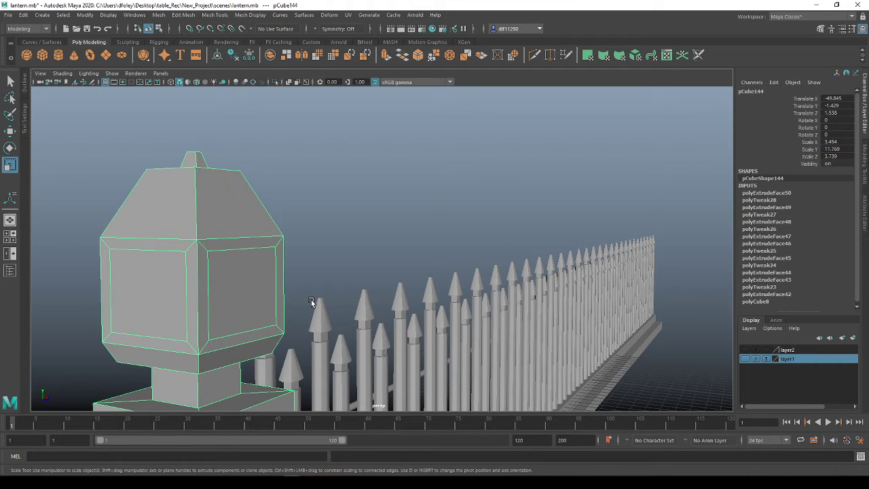
Detach the four inset panel faces from the rest of the post's head and return to object mode
scroll(260, 265, "down", 3)
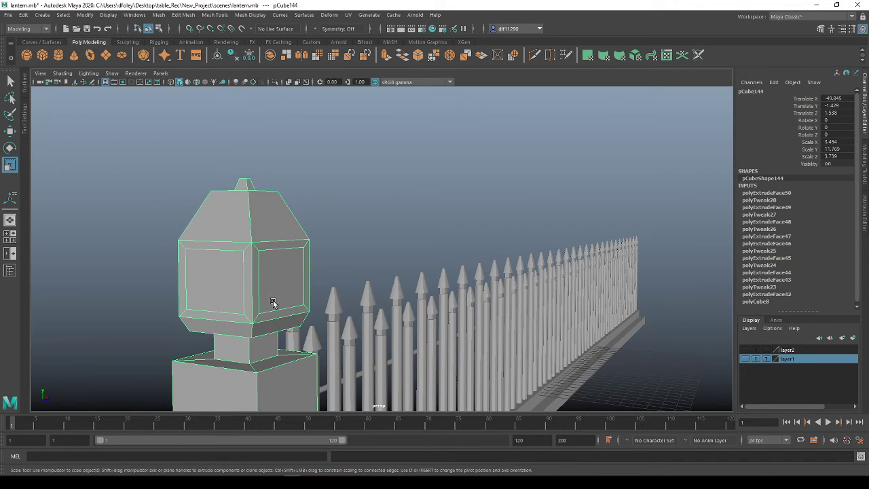
left_click_drag(272, 303, 350, 267, "alt")
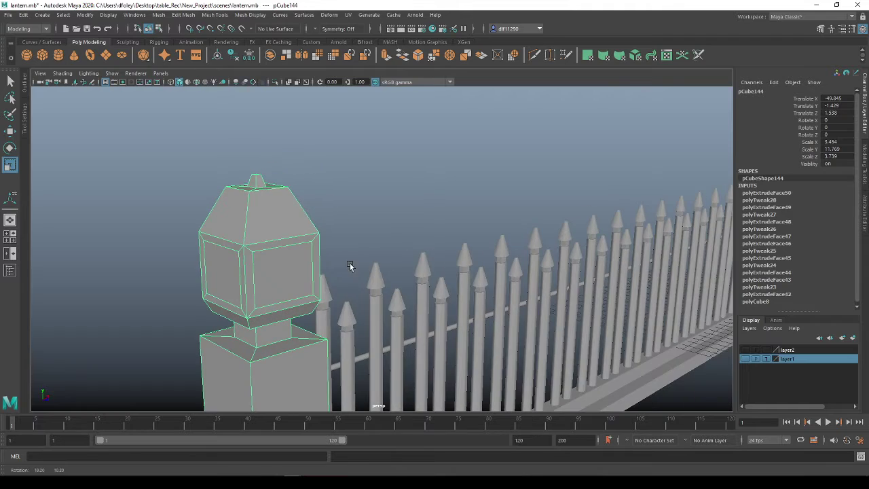
left_click_drag(213, 274, 278, 268, "alt")
right_click(278, 267)
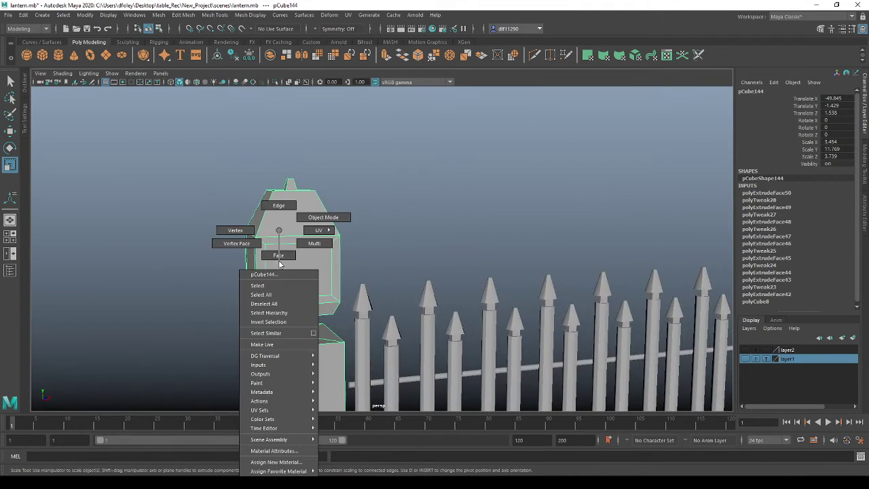
right_click_drag(279, 255, 285, 262)
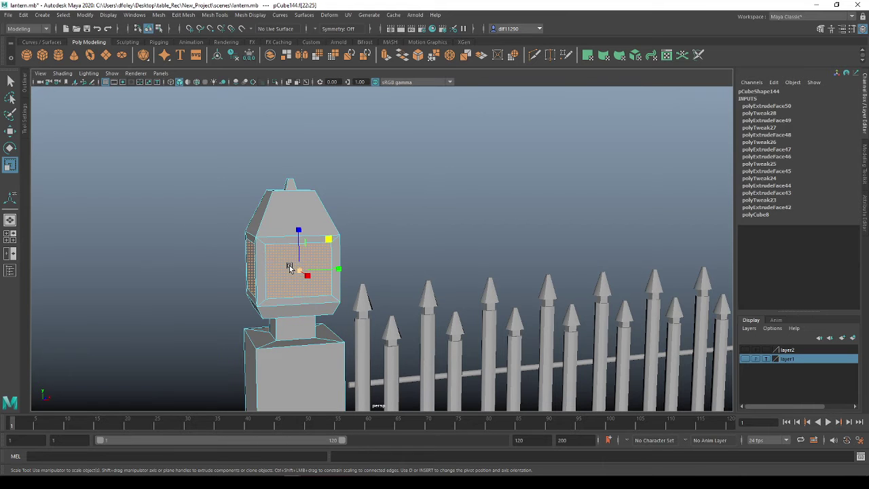
left_click_drag(225, 306, 379, 319, "alt")
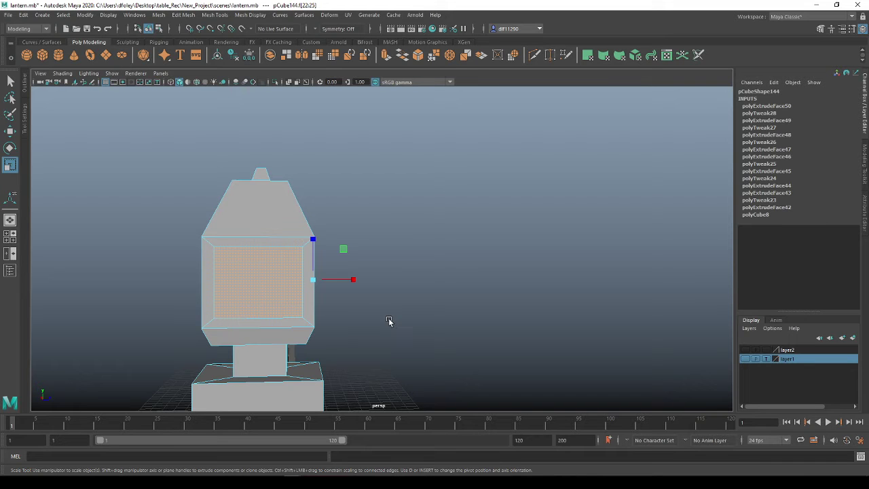
left_click_drag(477, 321, 340, 313, "alt")
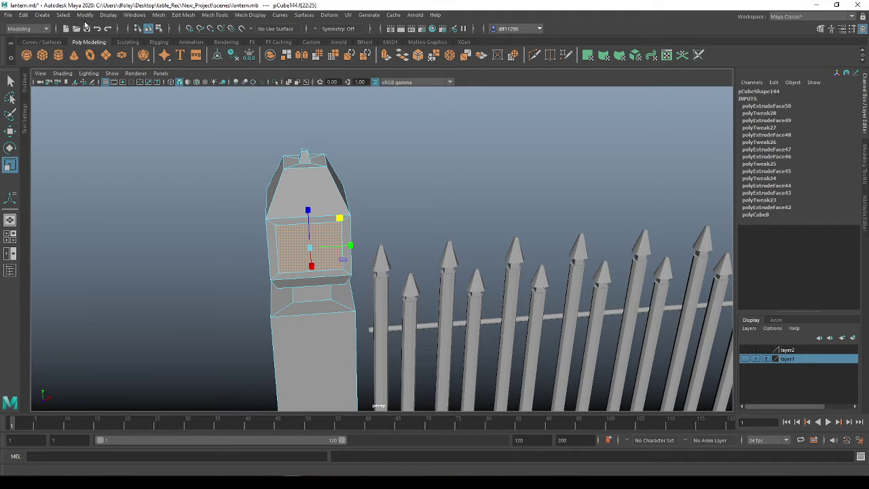
left_click(185, 17)
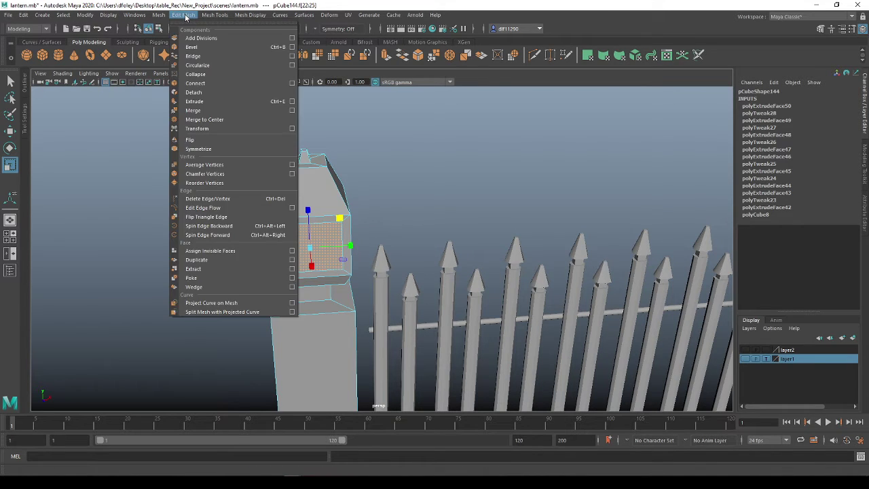
left_click(202, 92)
right_click_drag(327, 197, 359, 185)
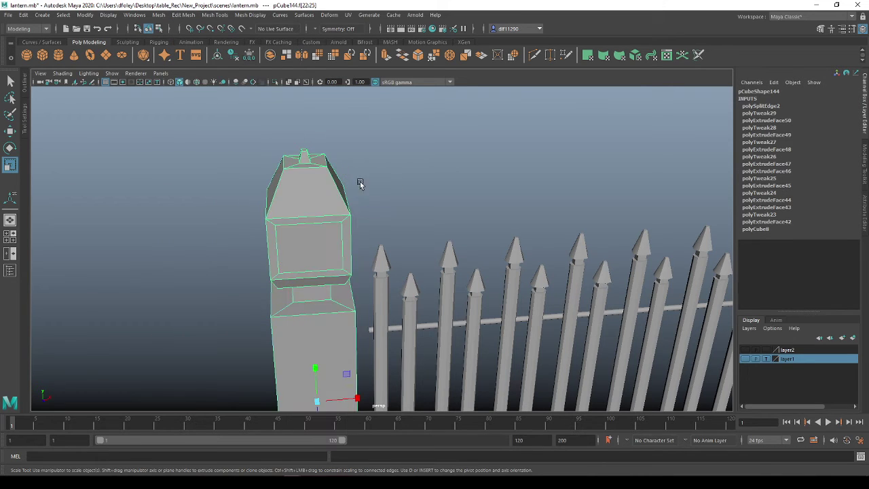
Separate the post mesh into its individual pieces and select one of the inset side panels
left_click(158, 16)
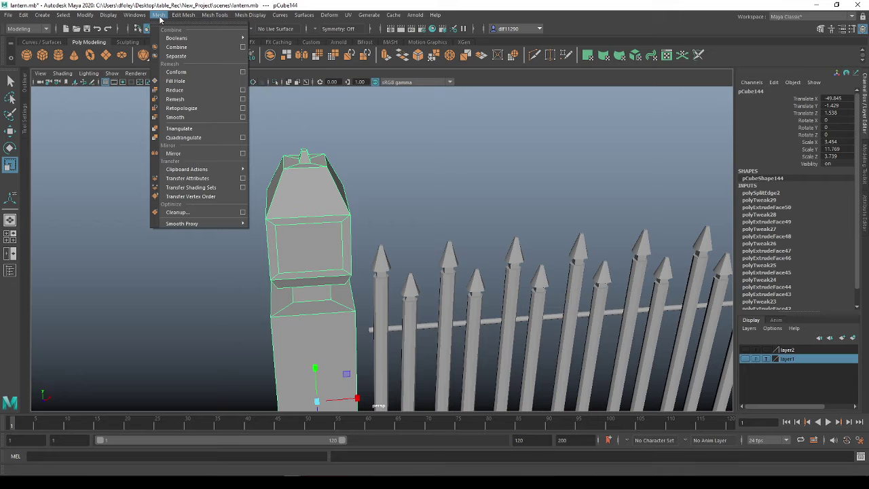
left_click(176, 56)
left_click(318, 249)
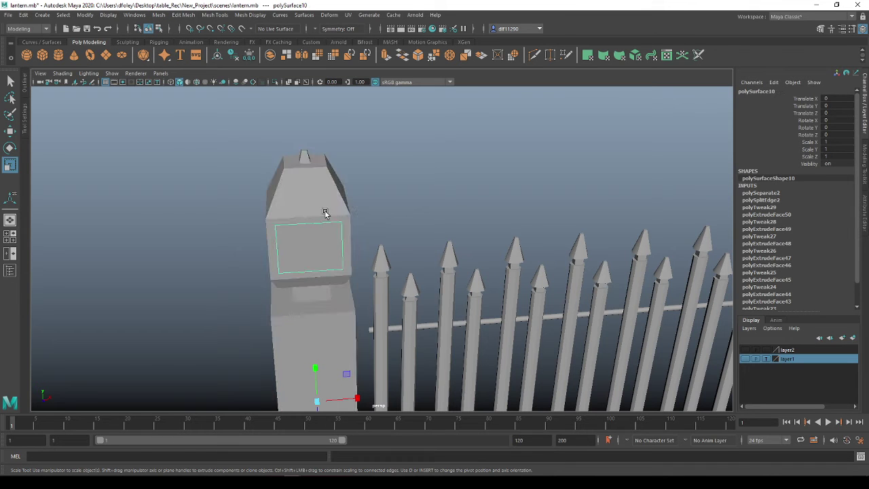
Add the other three inset side panels to the selection and combine all four into one mesh
left_click_drag(238, 285, 290, 287, "alt")
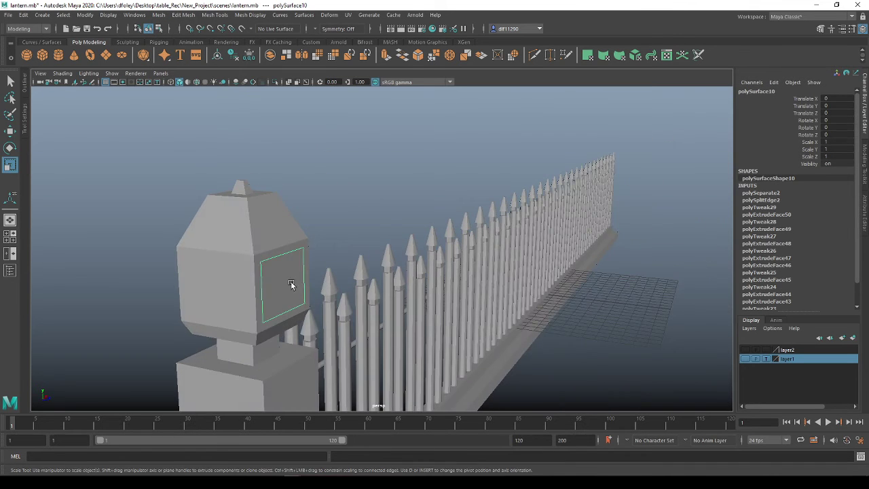
left_click(227, 294)
left_click_drag(192, 310, 365, 329, "alt")
left_click(367, 327, "shift")
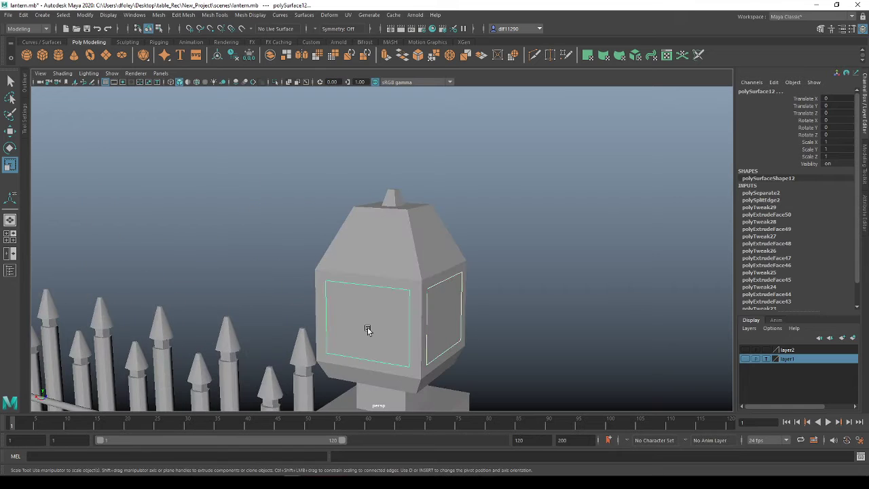
left_click_drag(495, 311, 346, 303, "alt")
left_click(285, 255, "shift")
left_click_drag(291, 258, 428, 272, "alt")
left_click(425, 231, "shift")
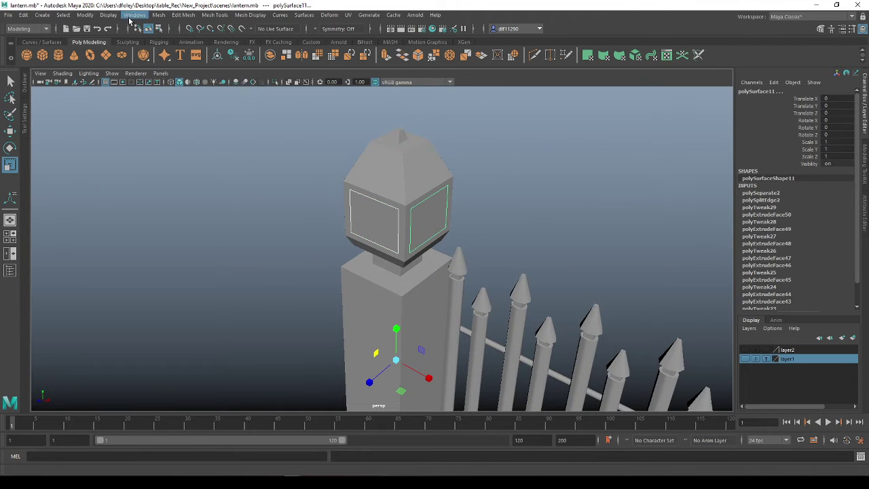
left_click(153, 15)
left_click(194, 47)
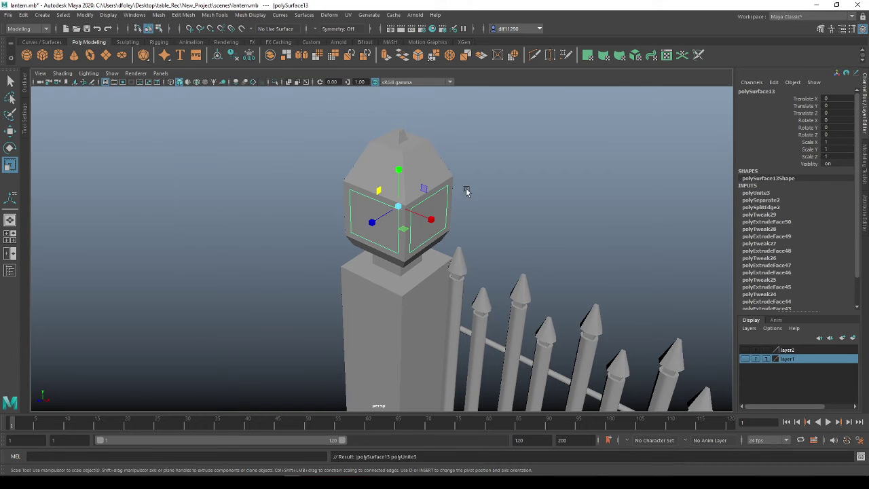
Select the post body and the combined panels in turn to check that they are separate objects
left_click_drag(468, 192, 301, 213, "alt")
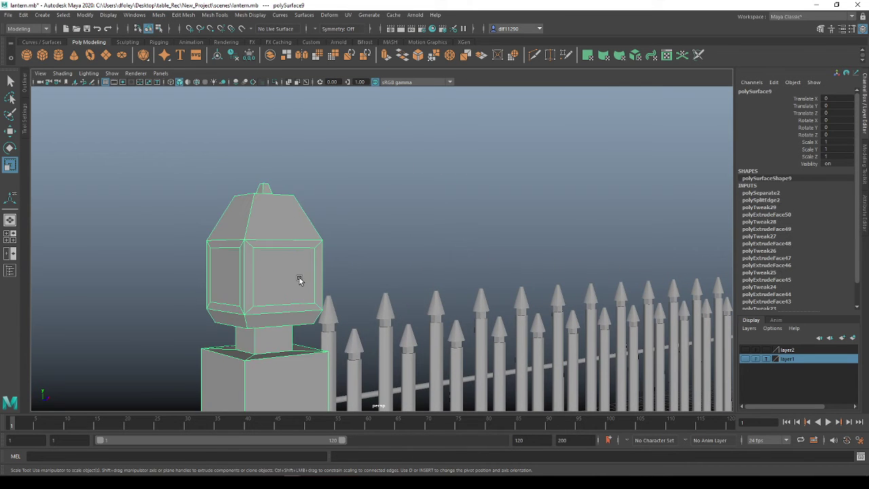
left_click(287, 218)
left_click(298, 281)
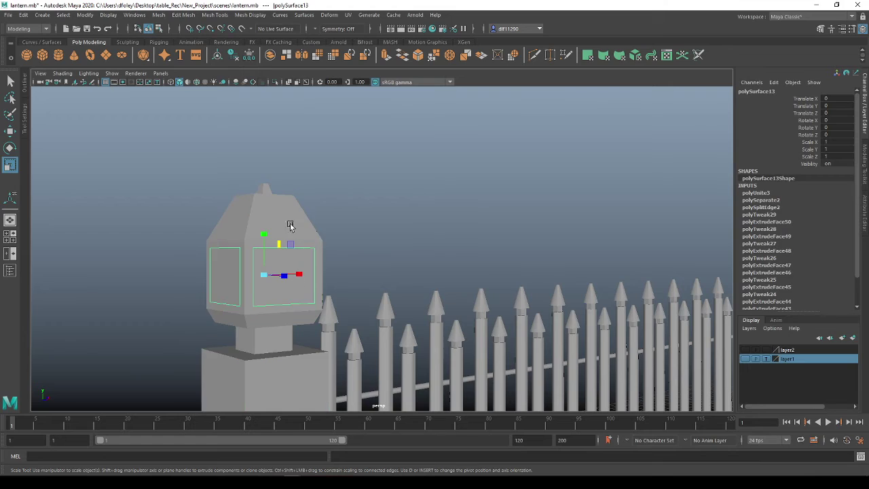
left_click(290, 219)
left_click_drag(366, 245, 278, 273, "alt")
right_click_drag(279, 274, 354, 265, "alt")
Assign a new Arnold aiStandardSurface material to the combined side panels
left_click(331, 270)
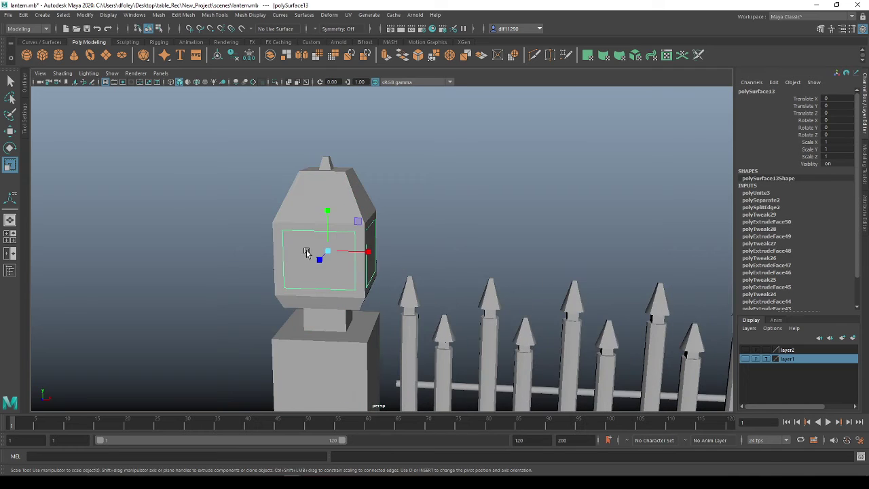
left_click_drag(306, 254, 325, 258, "alt")
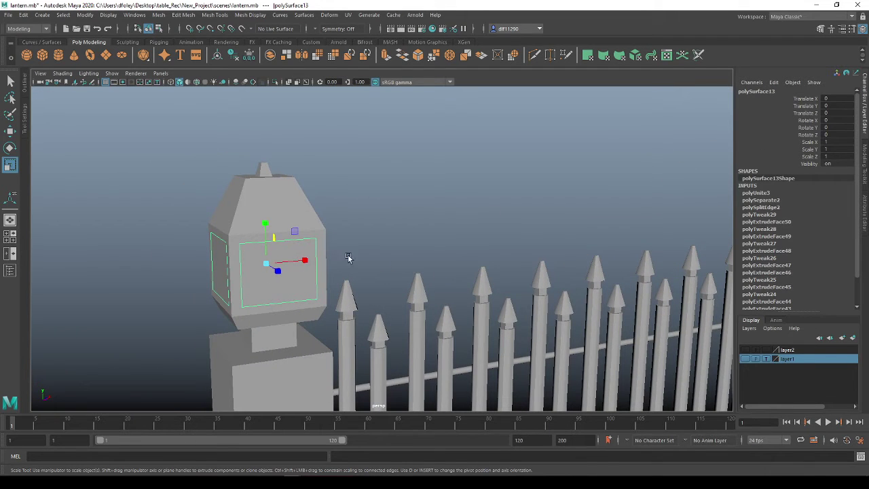
right_click(299, 278)
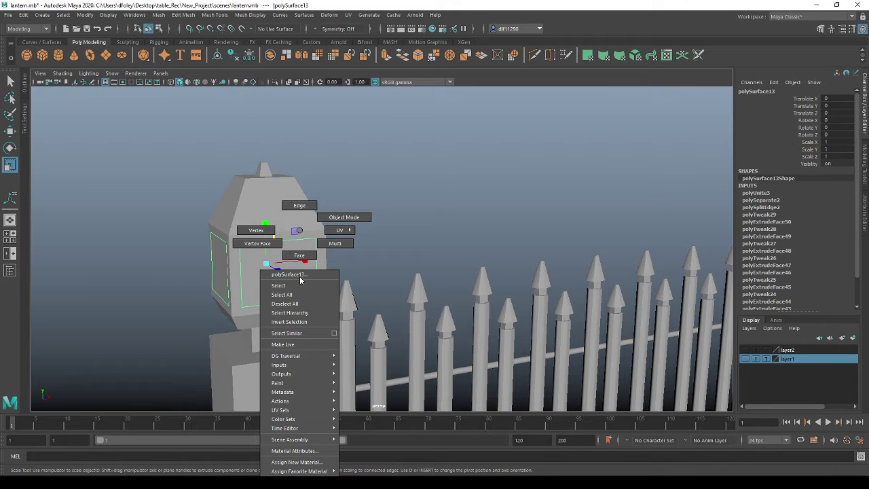
left_click(302, 462)
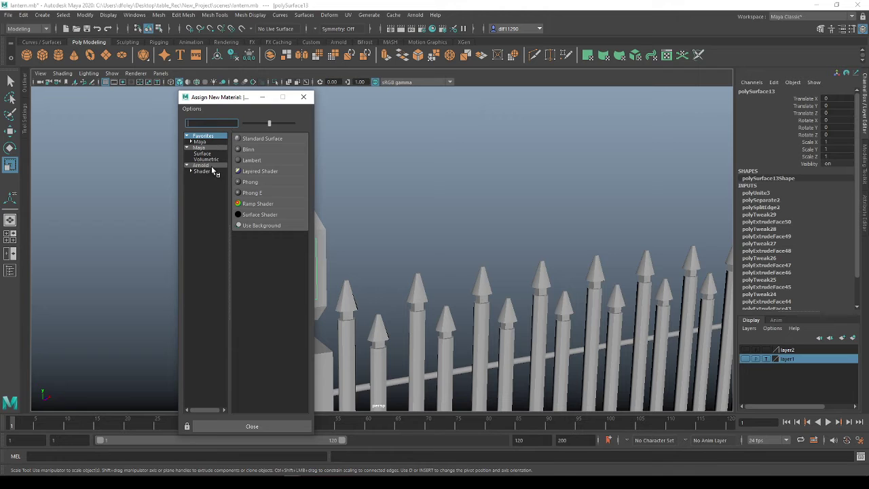
left_click(202, 171)
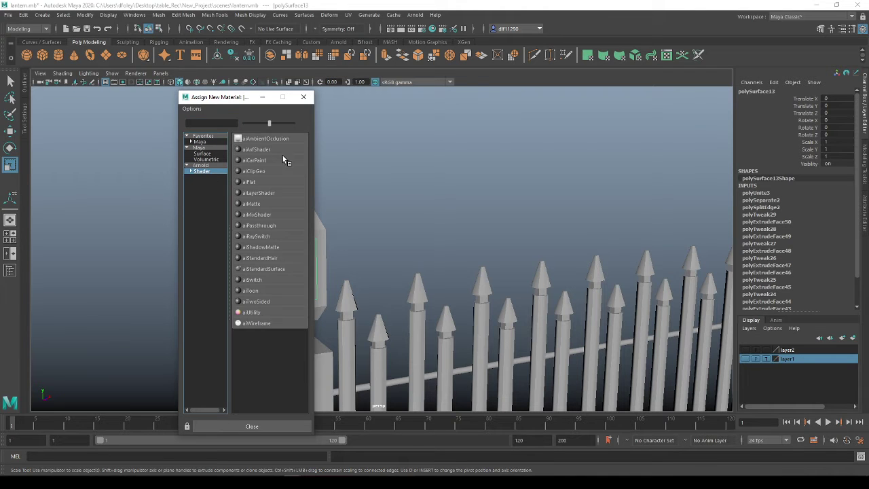
left_click(263, 269)
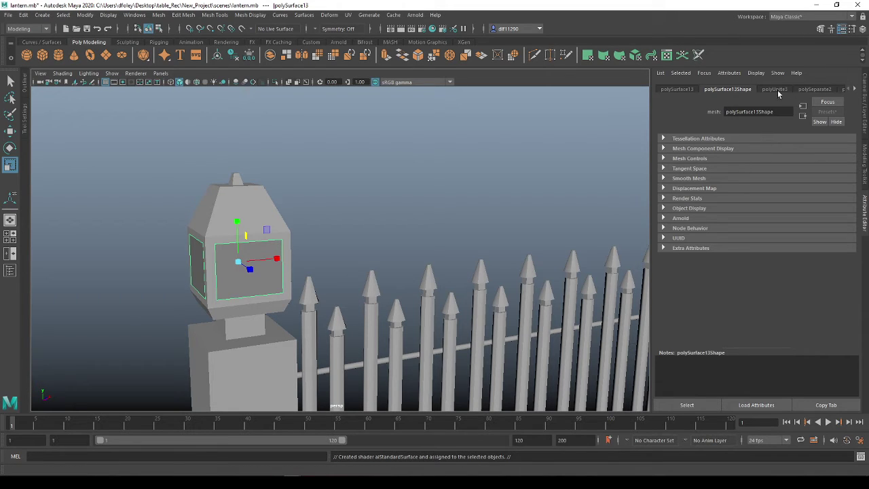
In the panels' aiStandardSurface material, set the base and specular weights to 0 and the transmission weight to about 0.774
left_click(857, 90)
left_click(857, 90)
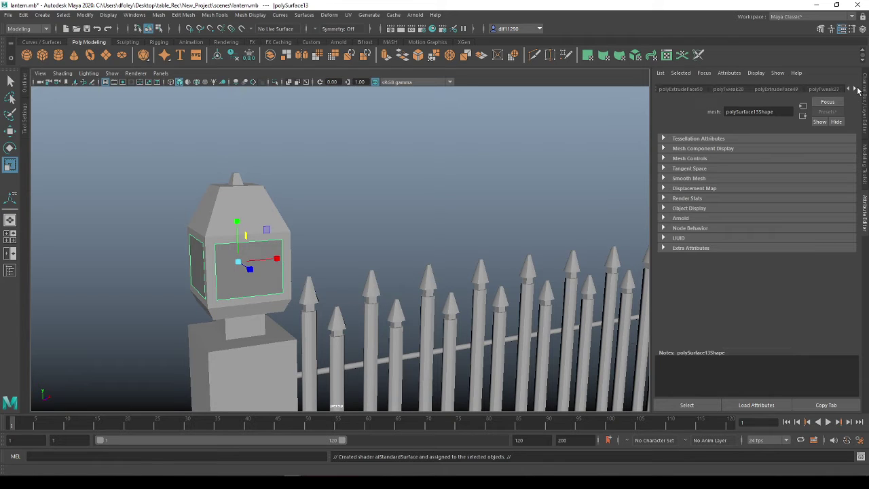
left_click(857, 91)
left_click(857, 90)
left_click(857, 91)
left_click(857, 90)
left_click(857, 90)
left_click(857, 90)
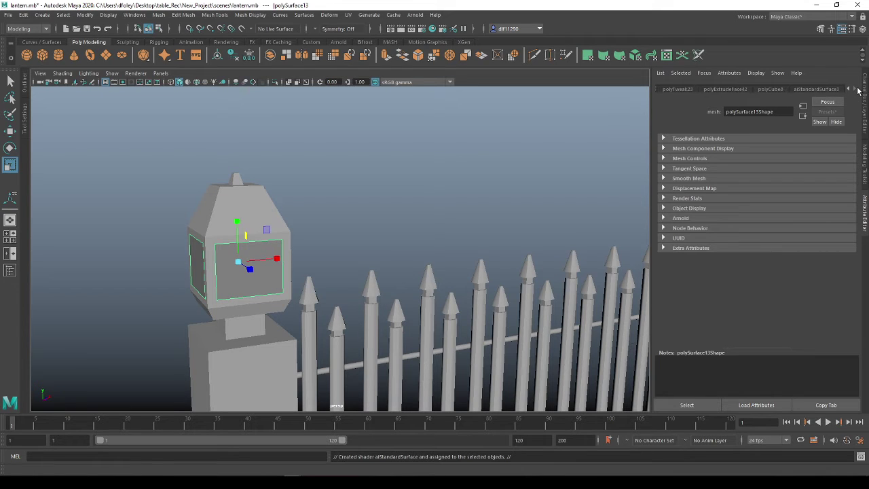
left_click(835, 92)
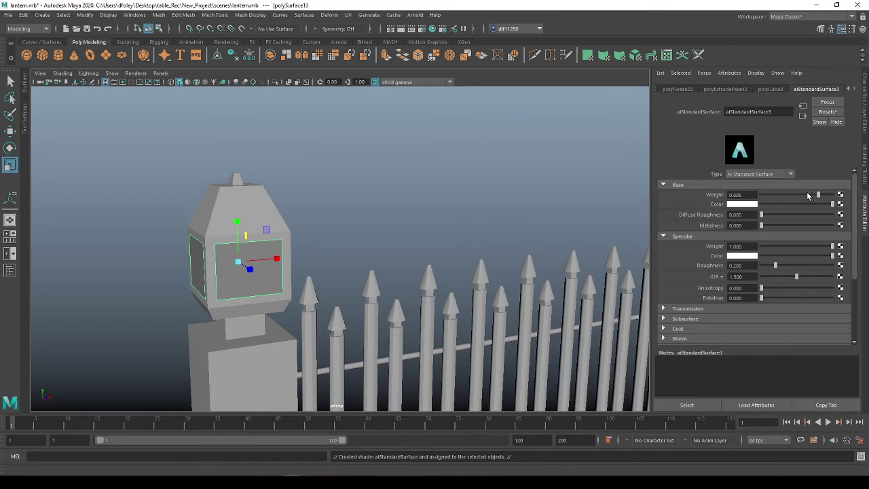
left_click_drag(807, 196, 754, 195)
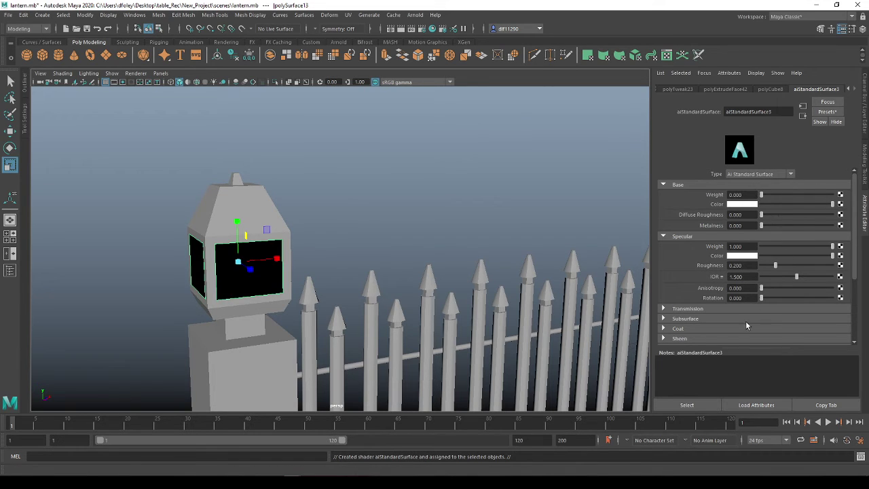
left_click_drag(833, 248, 788, 247)
left_click(693, 309)
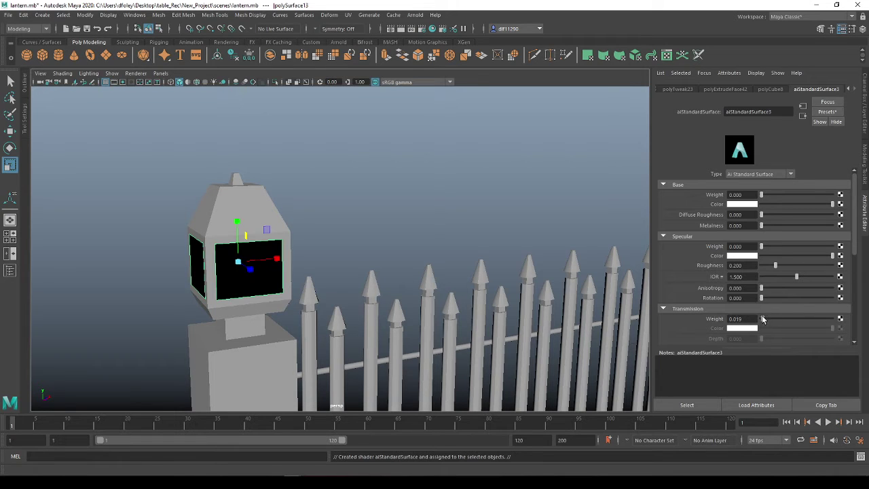
left_click_drag(762, 319, 815, 319)
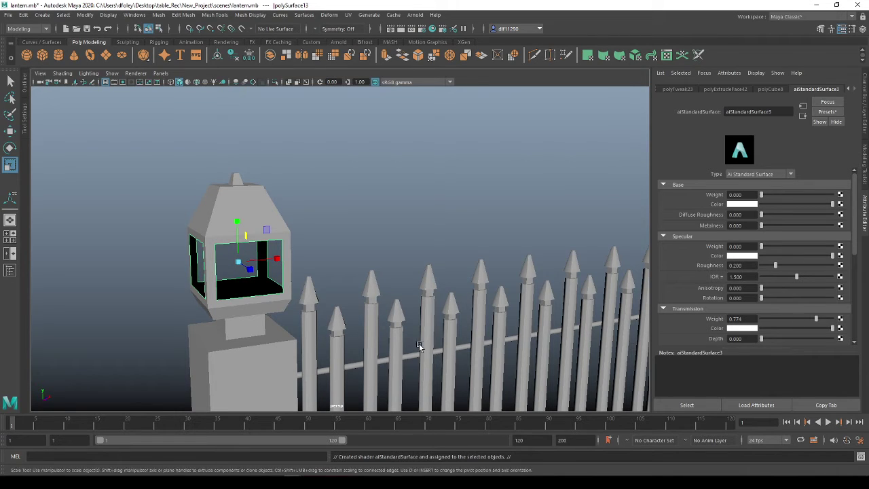
Add an Arnold Skydome Light to the scene
left_click(422, 16)
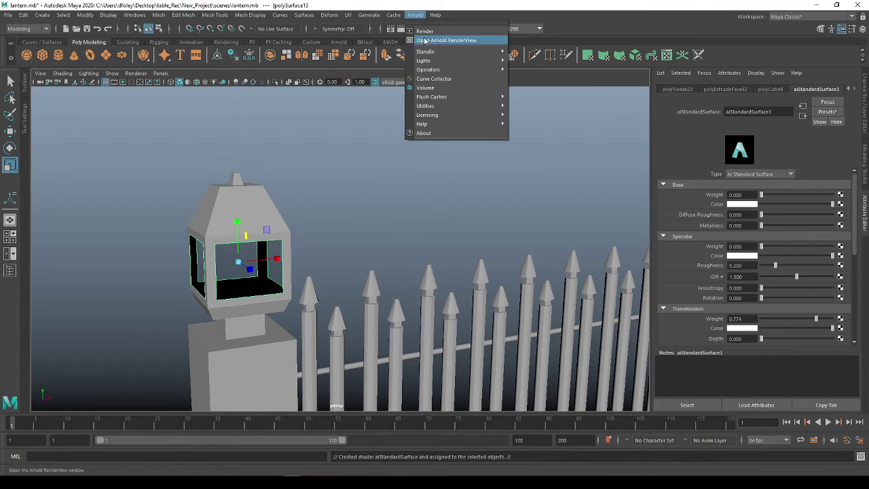
mouse_move(484, 61)
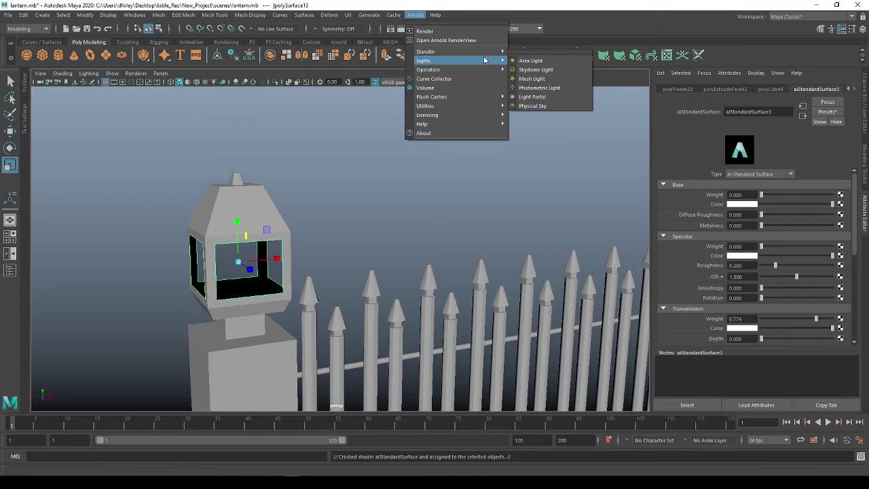
left_click(539, 70)
Render the scene in the Arnold RenderView to examine the transparent lantern panels, and close the render window
left_click(416, 15)
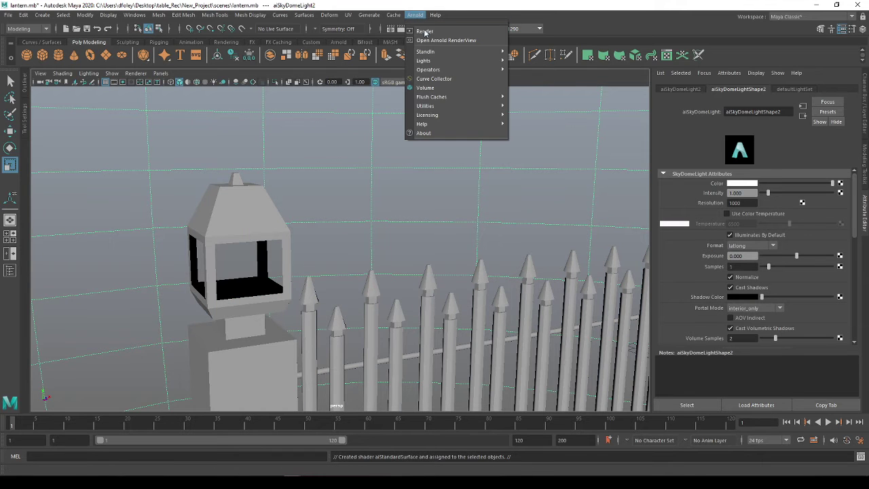
left_click(427, 42)
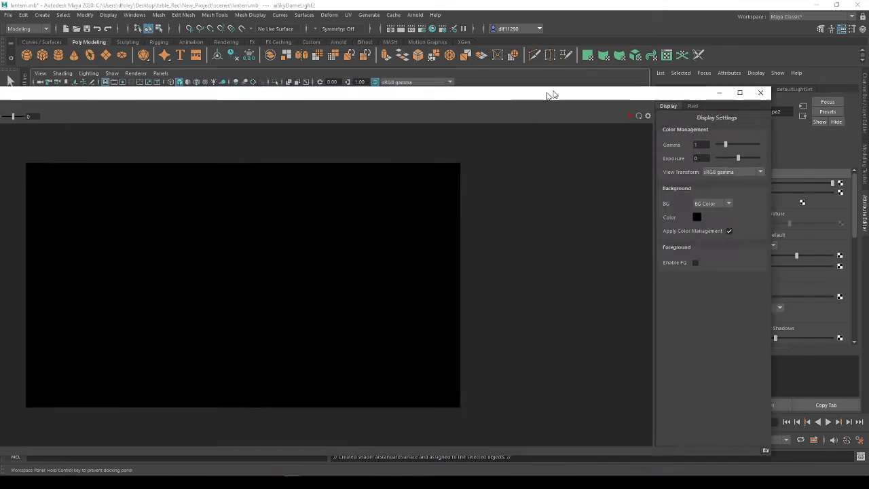
left_click_drag(551, 95, 577, 89)
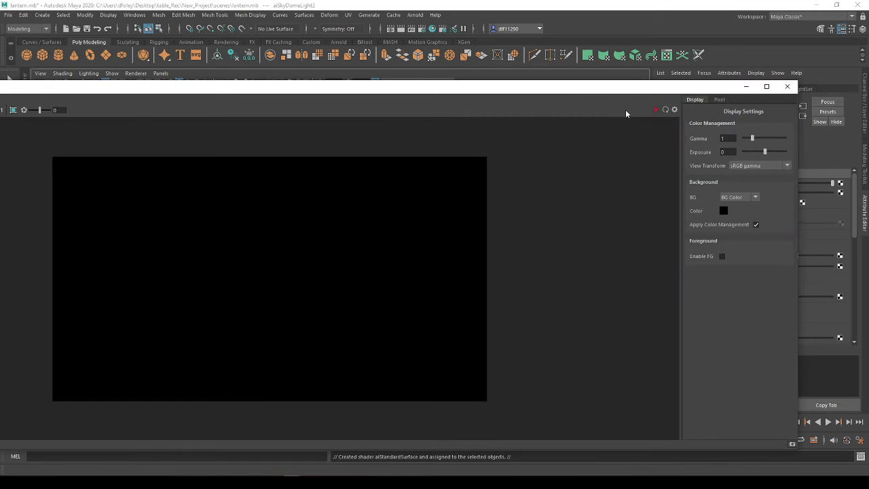
left_click(655, 109)
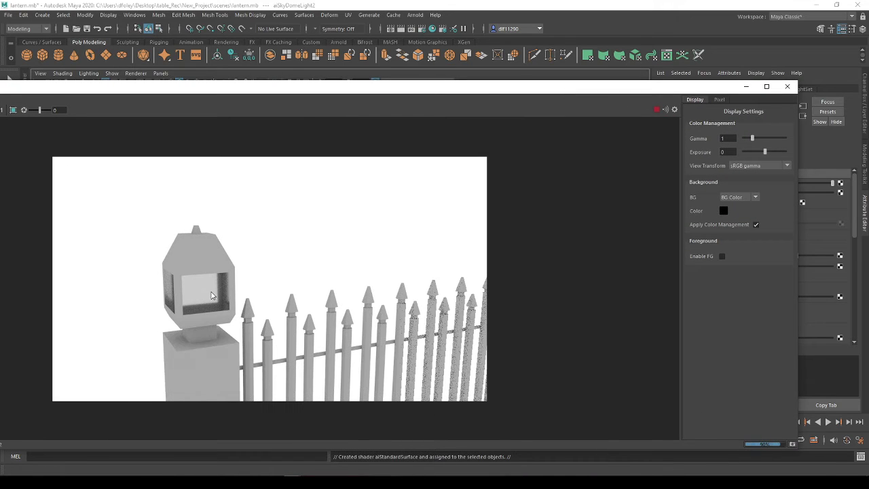
left_click(785, 86)
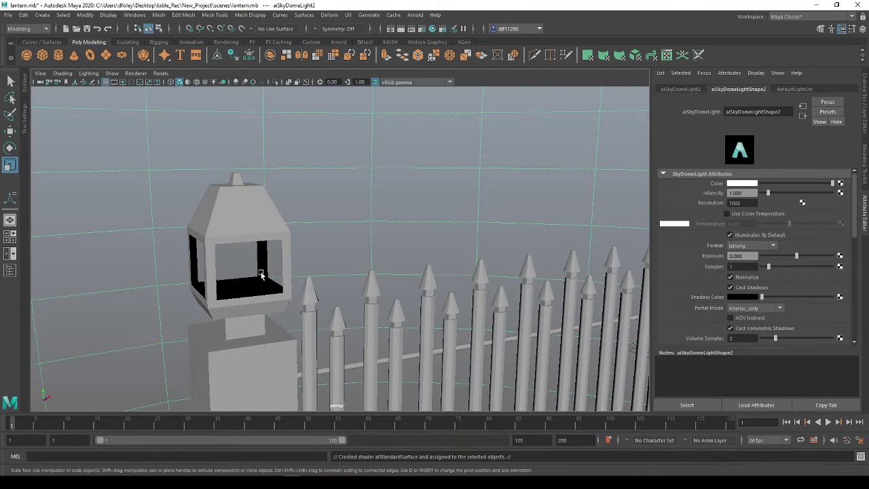
Extrude the whole post body mesh with a thickness of 0.15
left_click(228, 214)
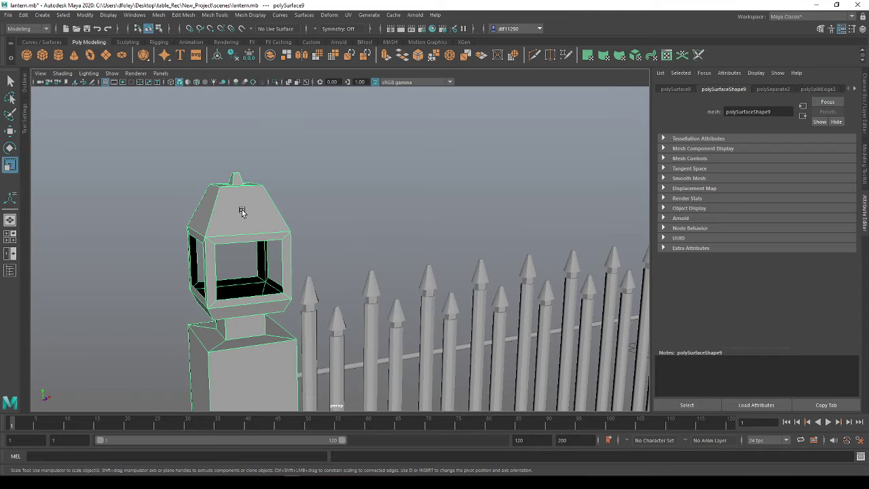
key("ctrl+e")
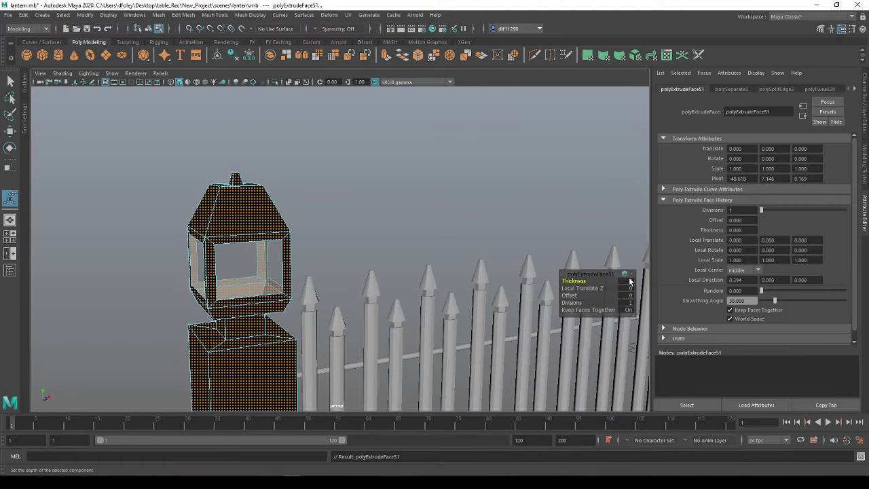
left_click(633, 281)
type(".15")
key("Return")
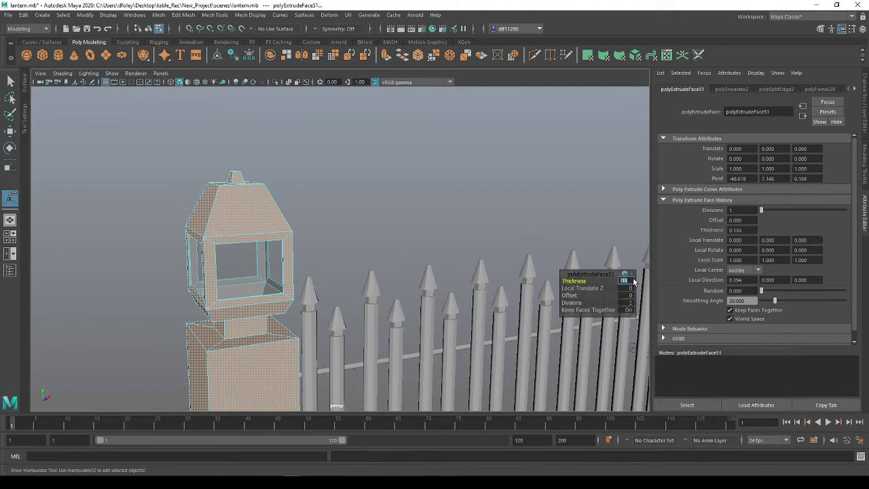
Inspect the lantern frame up close and set the extrusion thickness to 0.25
scroll(258, 286, "up", 5)
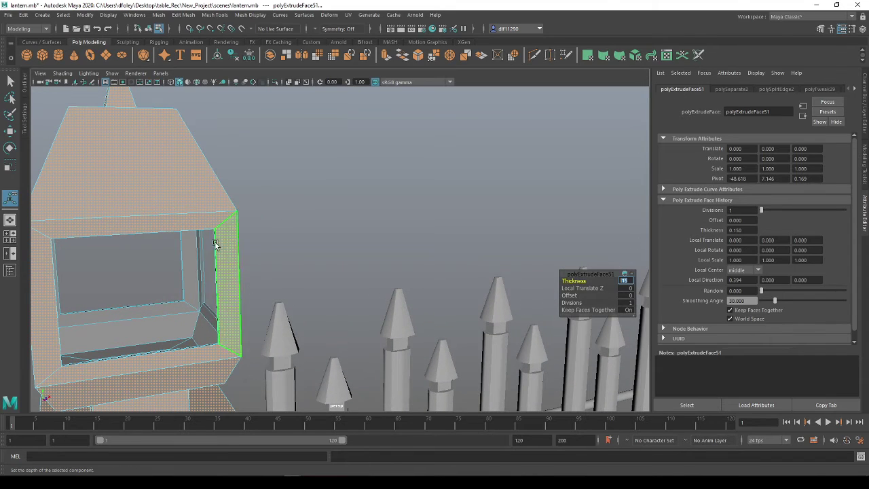
left_click_drag(185, 333, 246, 326, "alt")
left_click_drag(91, 326, 202, 299, "alt")
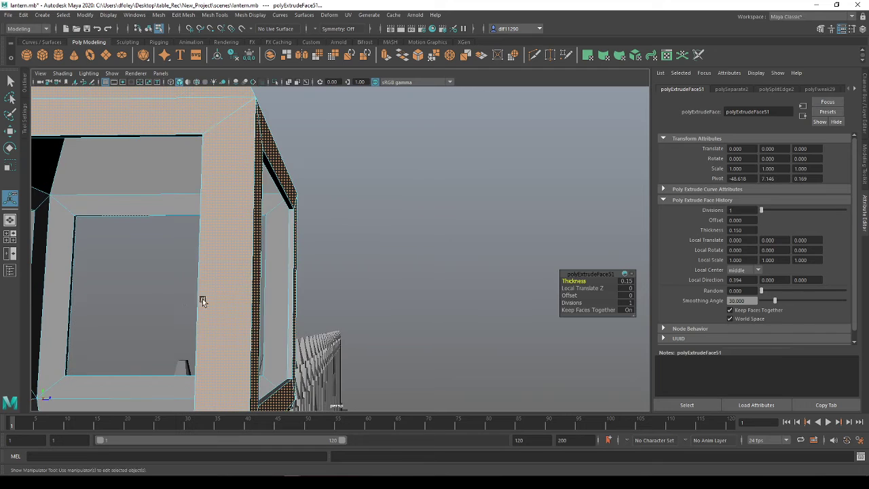
left_click(624, 281)
type(".25")
key("Return")
Select the glass panel face on one side of the lantern and scale it slightly
left_click_drag(475, 258, 346, 235, "alt")
left_click(344, 233)
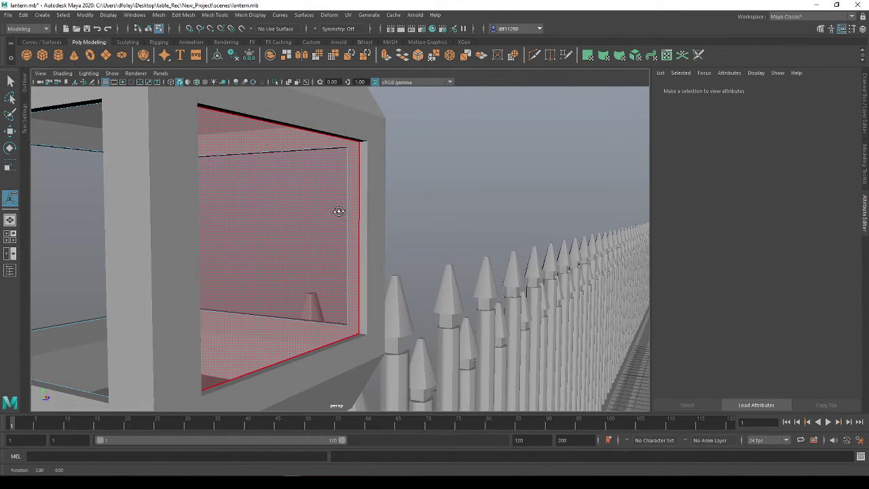
left_click(327, 211)
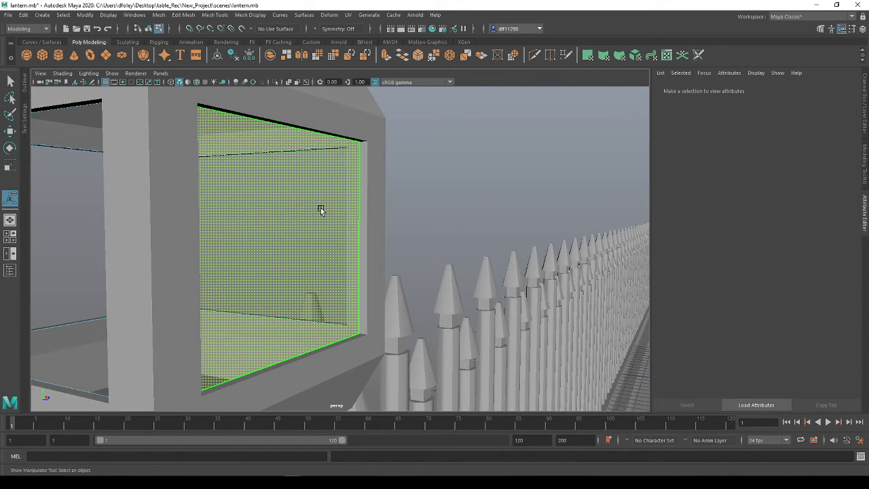
left_click_drag(120, 241, 138, 244, "alt")
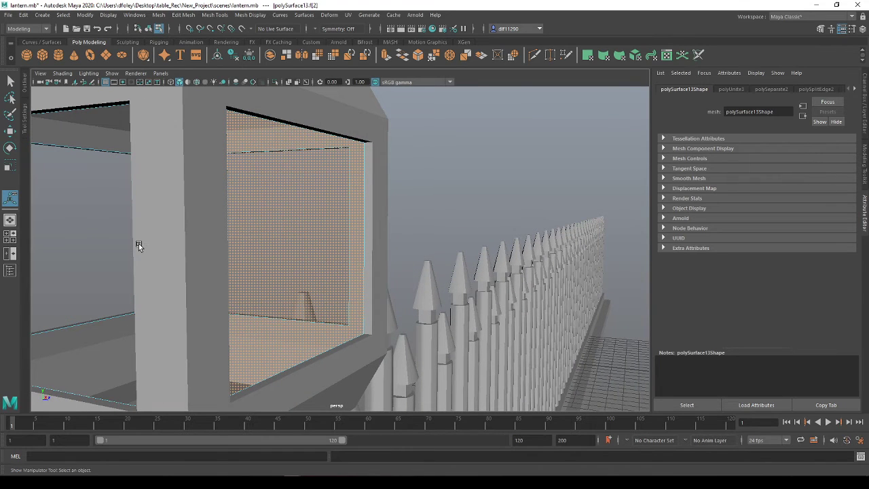
key("r")
left_click_drag(305, 246, 309, 248)
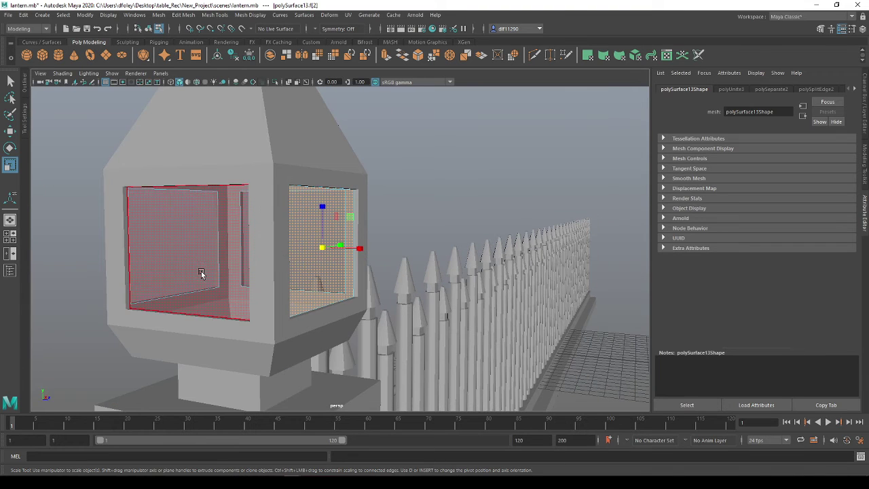
Add the remaining side panels to the selection and scale all four lantern panel faces slightly larger
left_click(201, 273)
left_click_drag(171, 278, 394, 248, "alt")
left_click_drag(299, 257, 368, 265, "alt")
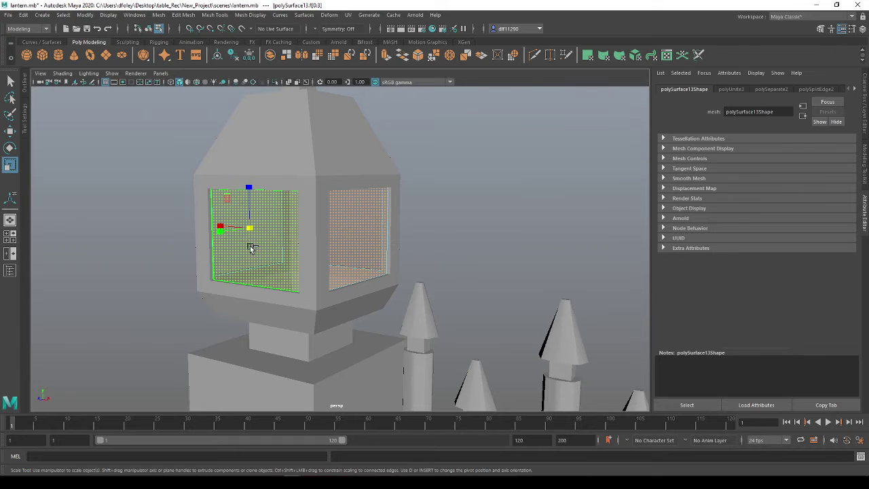
left_click_drag(250, 248, 279, 272, "alt")
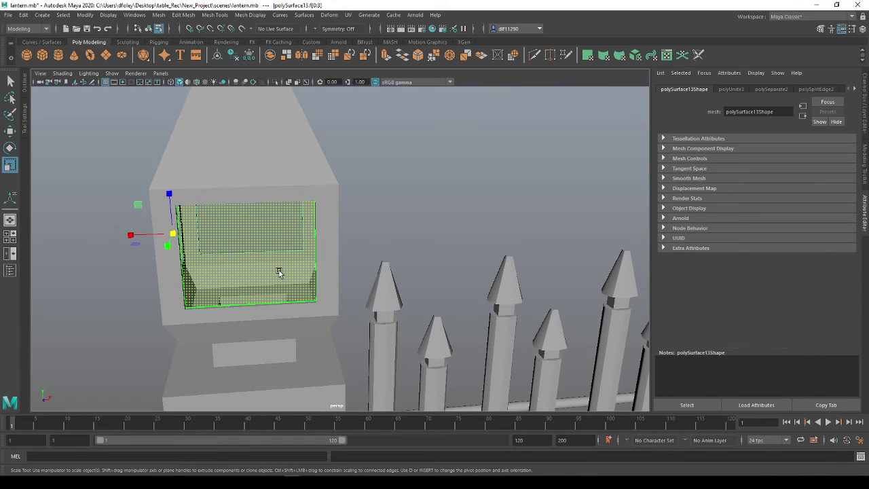
right_click_drag(279, 270, 241, 272)
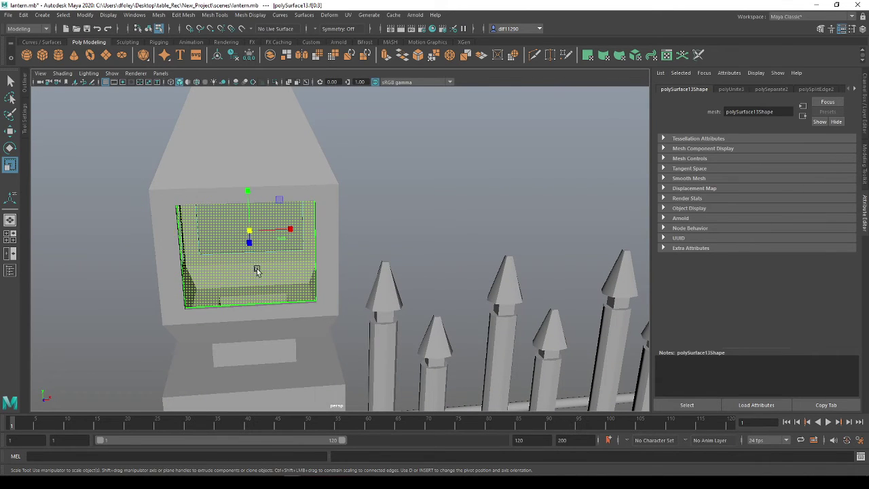
left_click_drag(344, 256, 353, 227, "alt")
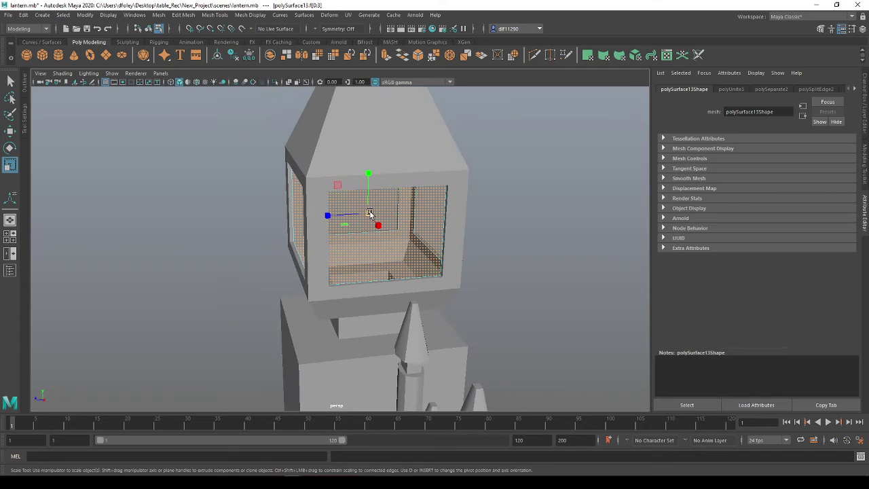
left_click(369, 214)
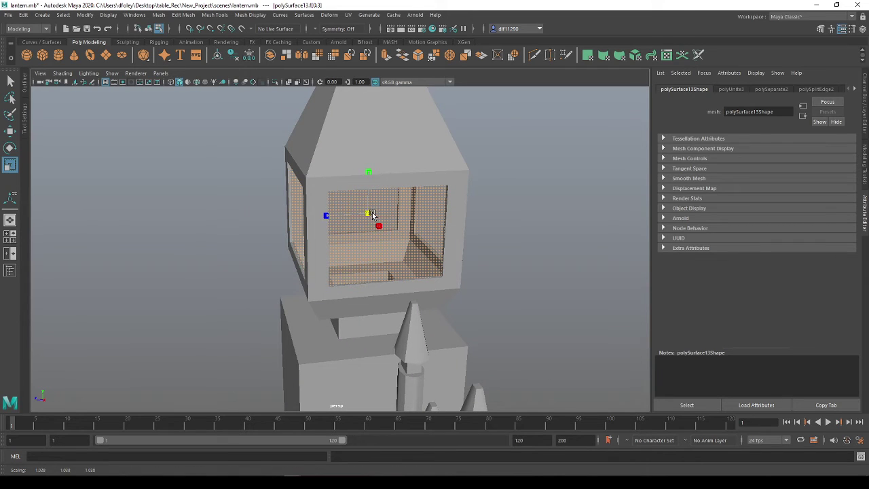
left_click_drag(235, 240, 297, 241, "alt")
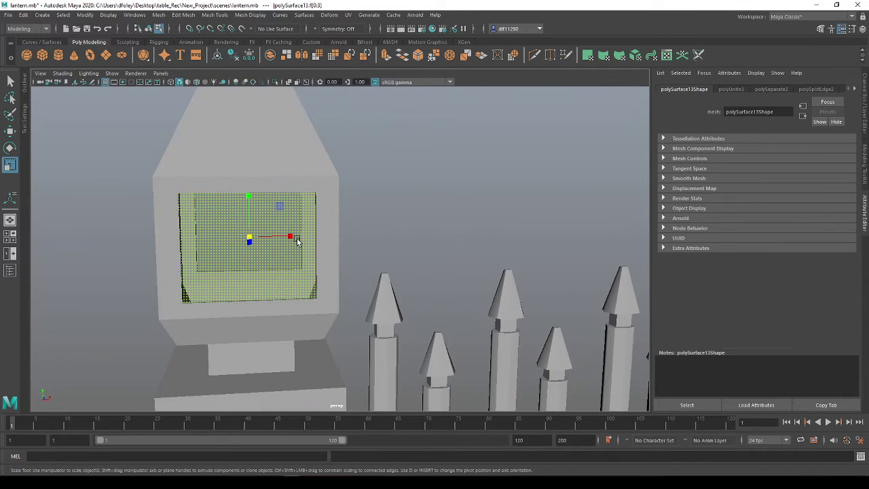
scroll(258, 241, "up", 5)
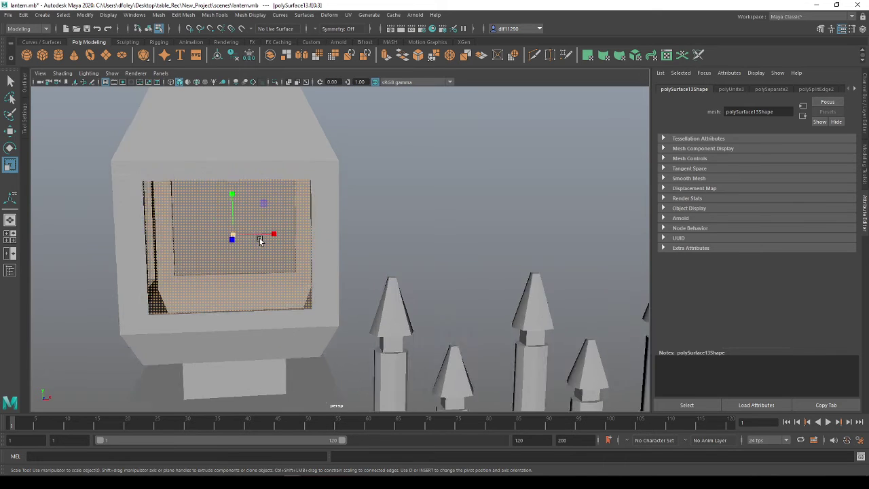
left_click_drag(439, 255, 388, 233, "alt")
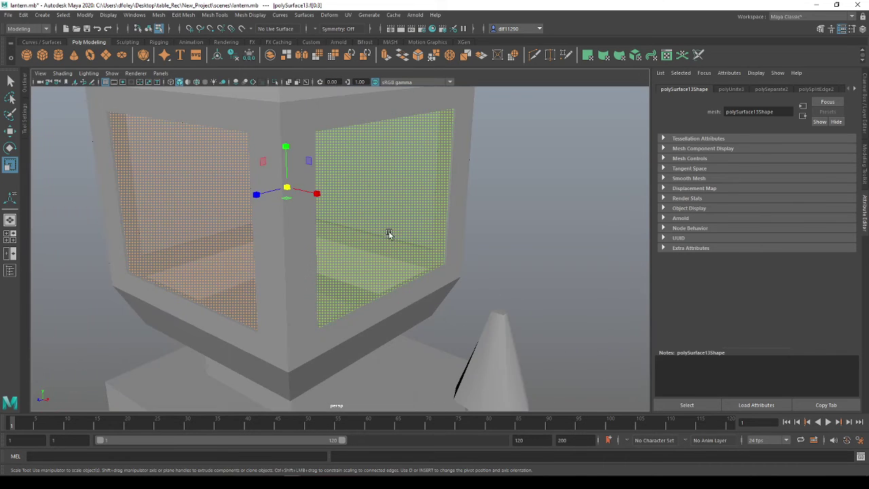
Select the glass panel faces on all four sides of the lantern and extrude them with a thickness of 0.05
left_click(387, 233)
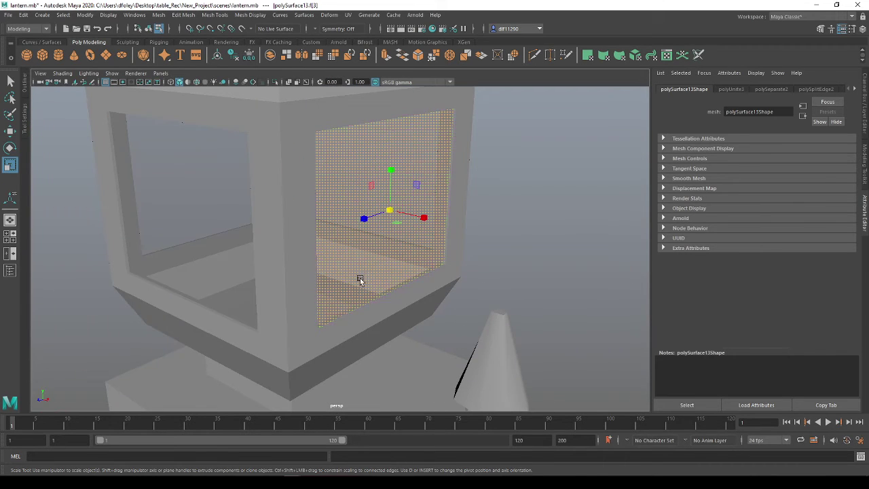
left_click(208, 238, "shift")
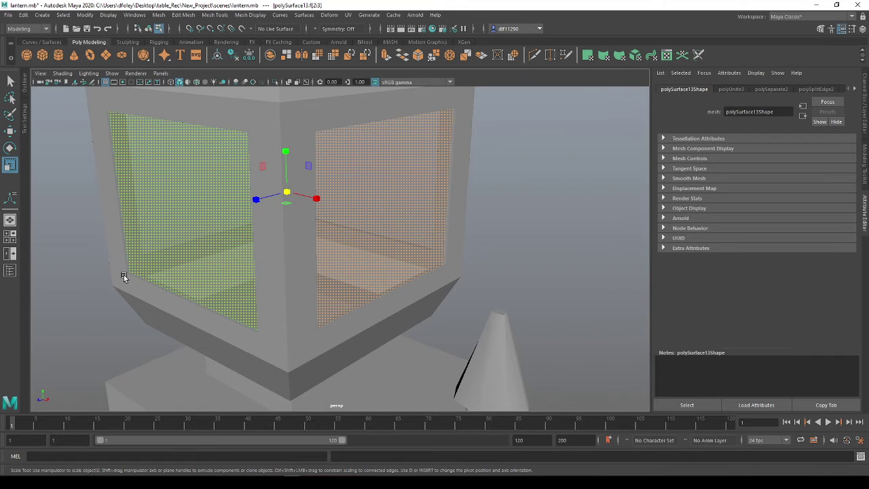
left_click_drag(498, 238, 306, 277, "alt")
scroll(306, 278, "down", 5)
left_click(345, 315, "shift")
left_click_drag(238, 327, 317, 306, "alt")
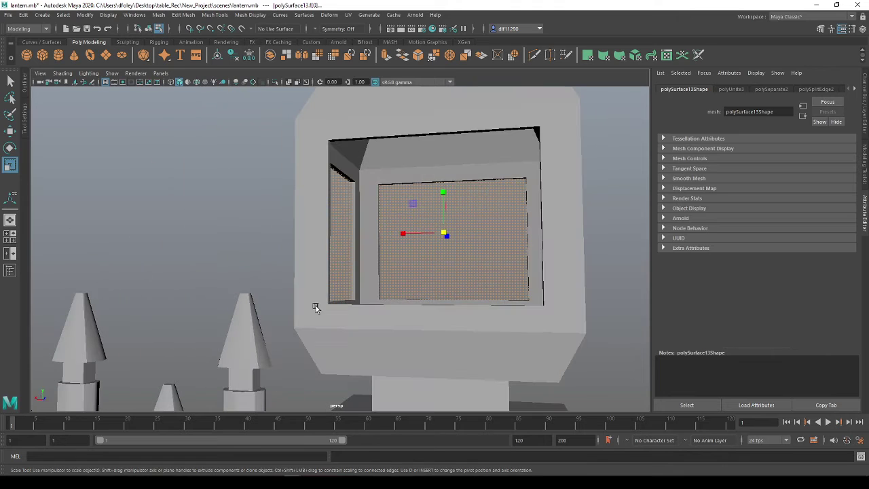
left_click(399, 247, "shift")
key("ctrl+e")
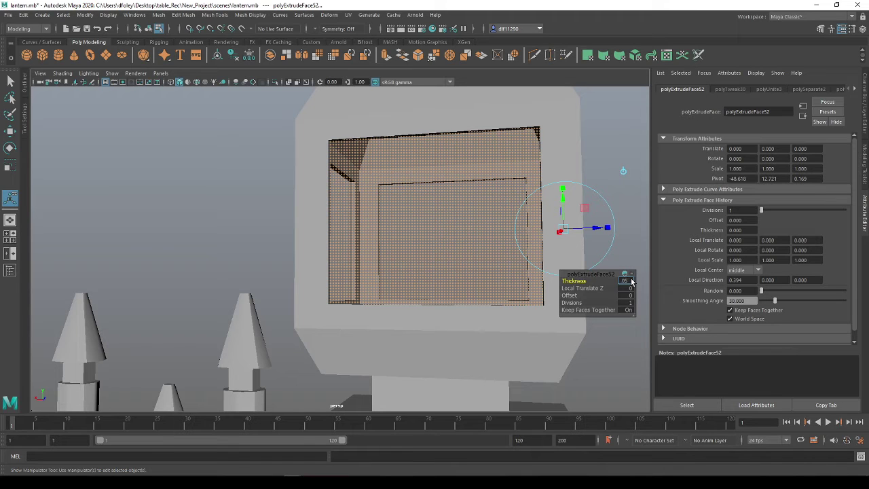
key("Return")
Inspect the thickened glass panels up close and make a slight scale adjustment to their selected faces
left_click_drag(545, 266, 340, 300, "alt")
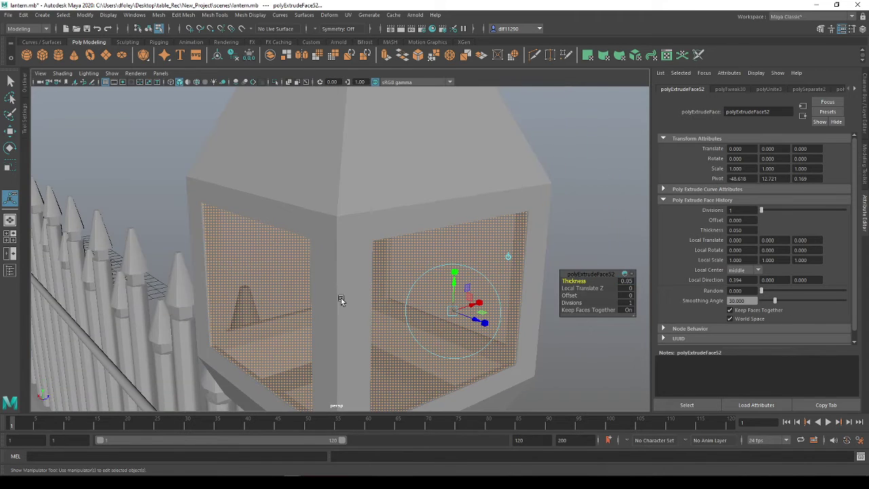
middle_click_drag(341, 300, 322, 256, "alt")
scroll(299, 262, "up", 2)
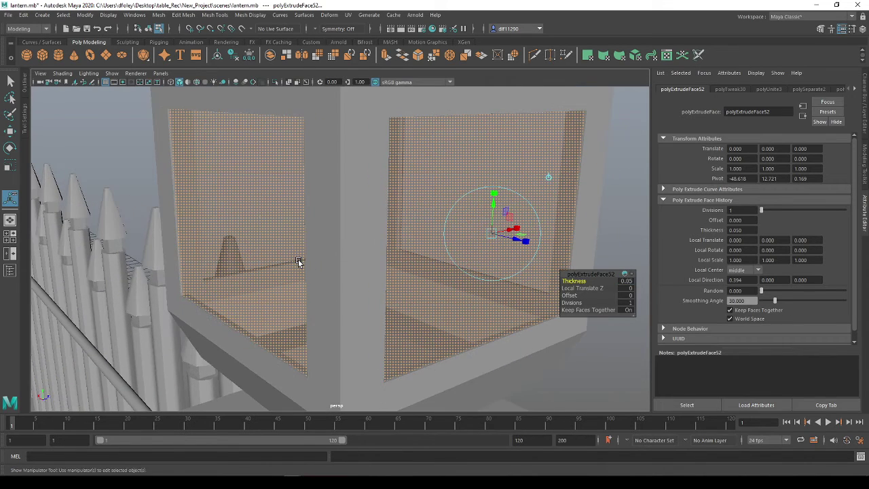
left_click(148, 180)
key("ctrl+z")
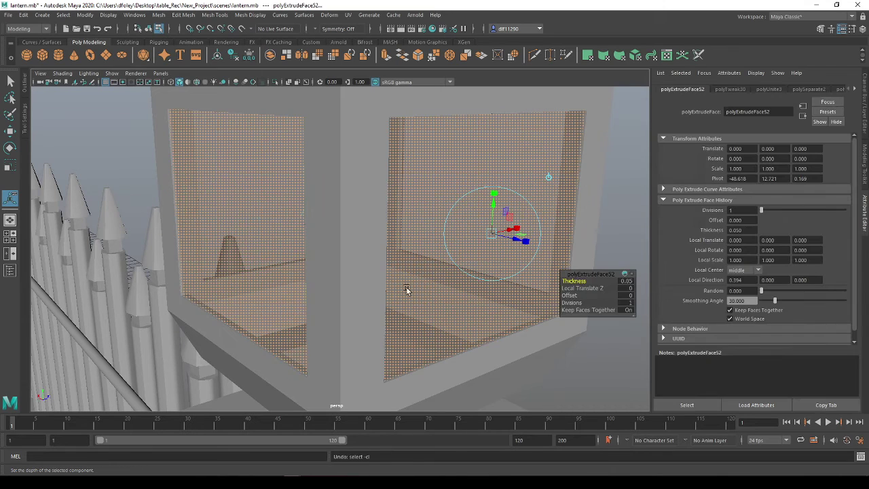
left_click_drag(407, 287, 435, 312, "alt")
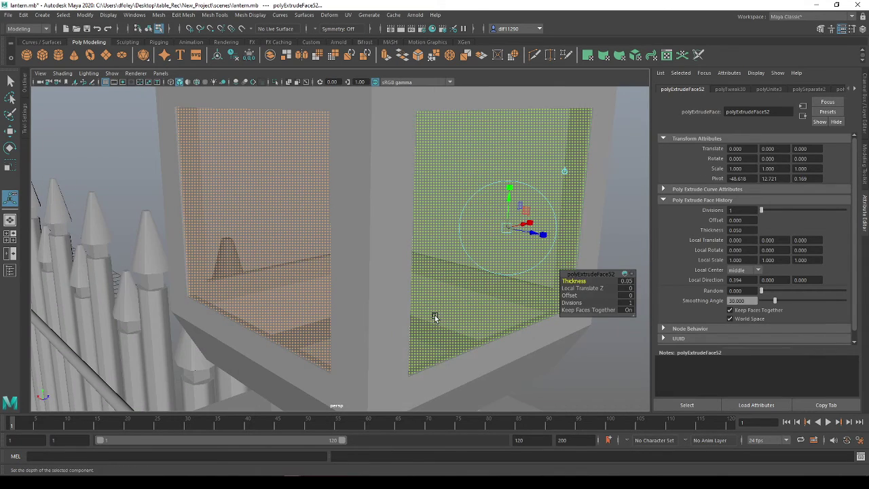
key("r")
left_click_drag(379, 205, 378, 203)
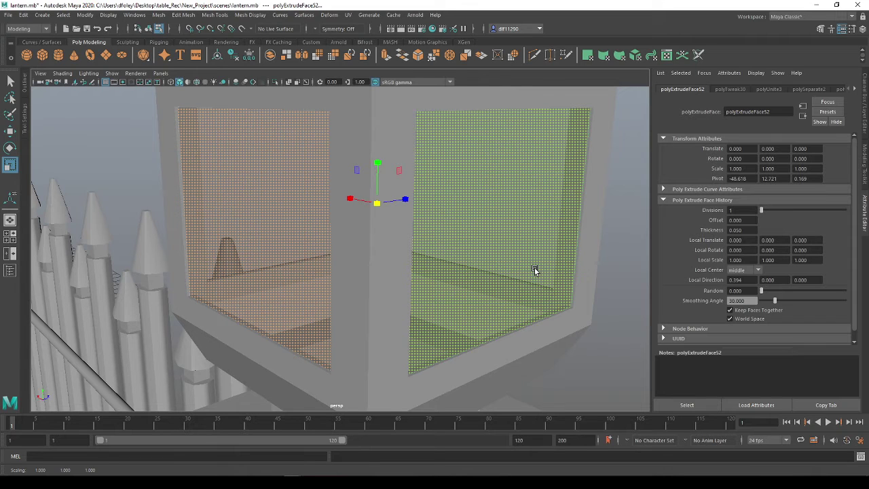
left_click_drag(378, 237, 396, 237, "alt")
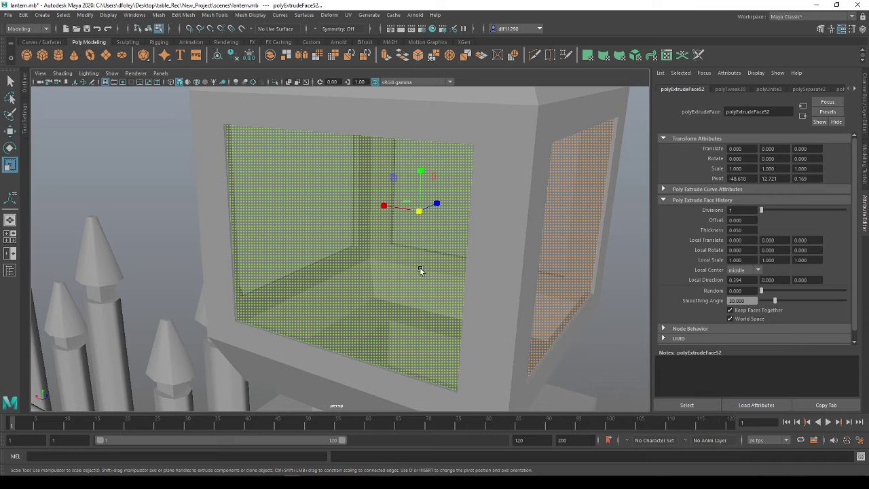
Reselect the four glass panel faces, scale them slightly within their plane, and duplicate the panel mesh
left_click(399, 301)
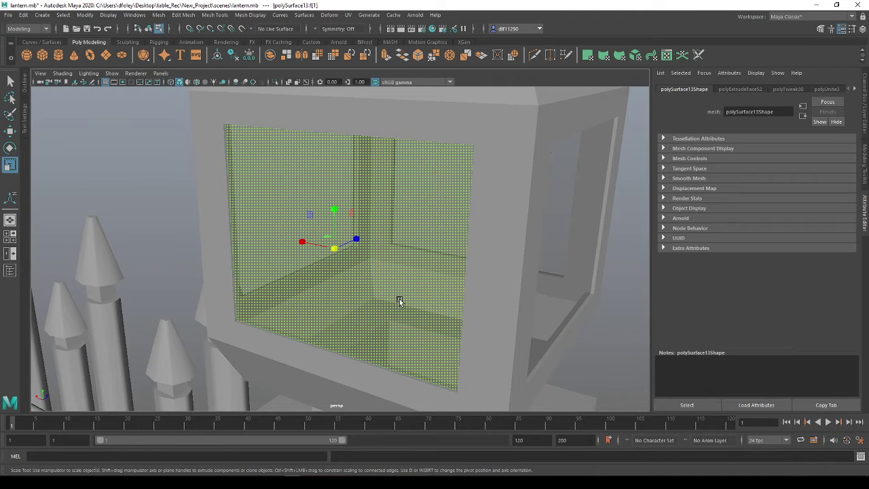
left_click(576, 241, "shift")
left_click_drag(590, 262, 254, 186, "alt")
left_click(242, 181, "shift")
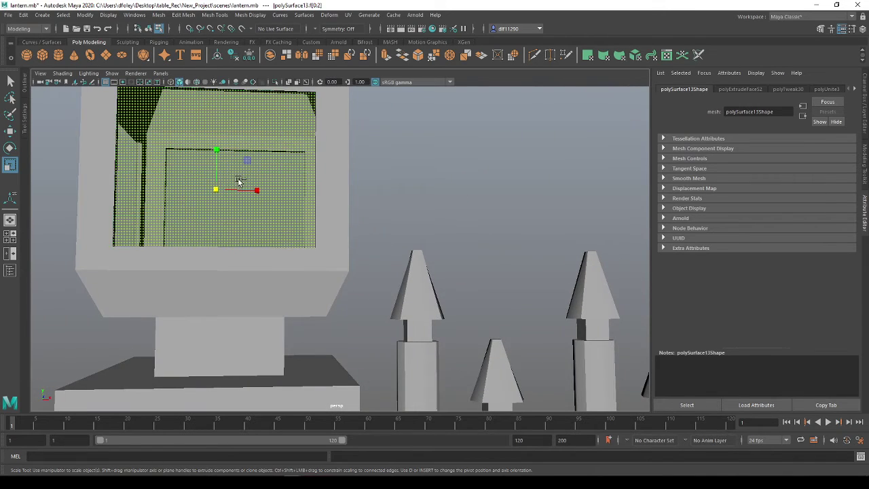
left_click_drag(432, 219, 416, 246, "alt")
left_click(310, 226, "shift")
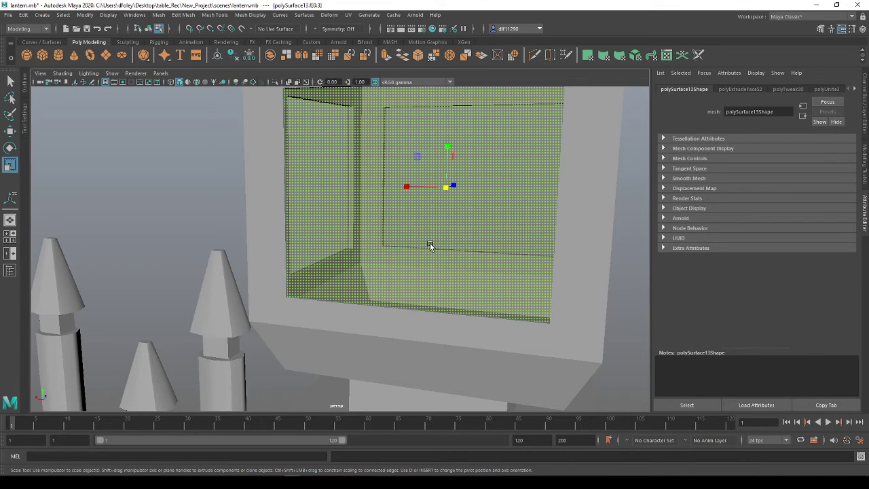
left_click(430, 246)
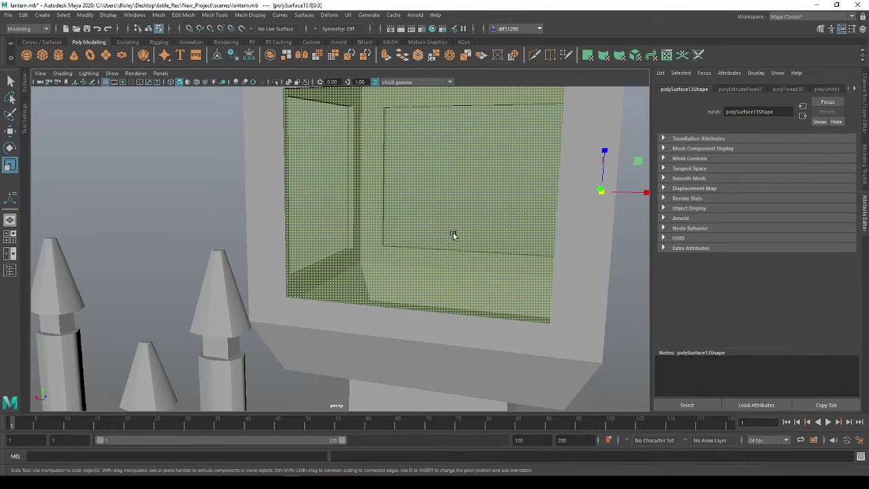
left_click_drag(542, 262, 483, 249, "alt")
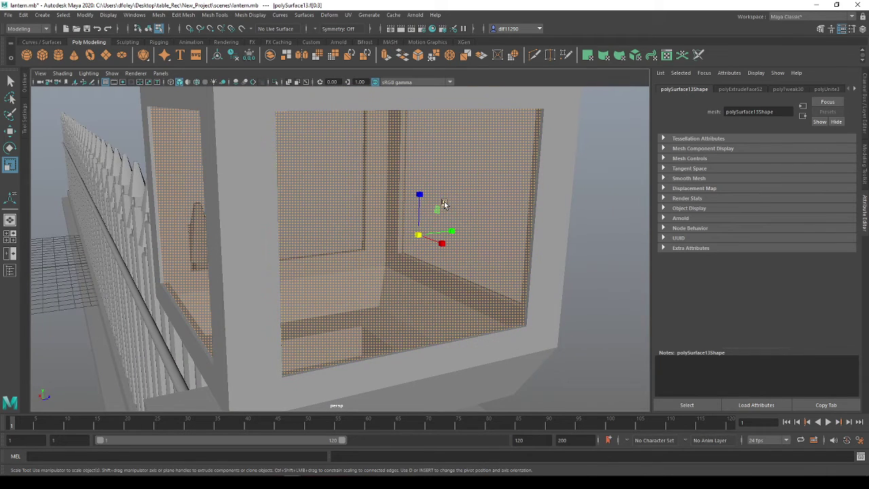
left_click_drag(443, 202, 445, 202)
left_click_drag(405, 259, 466, 262, "alt")
scroll(417, 256, "down", 5)
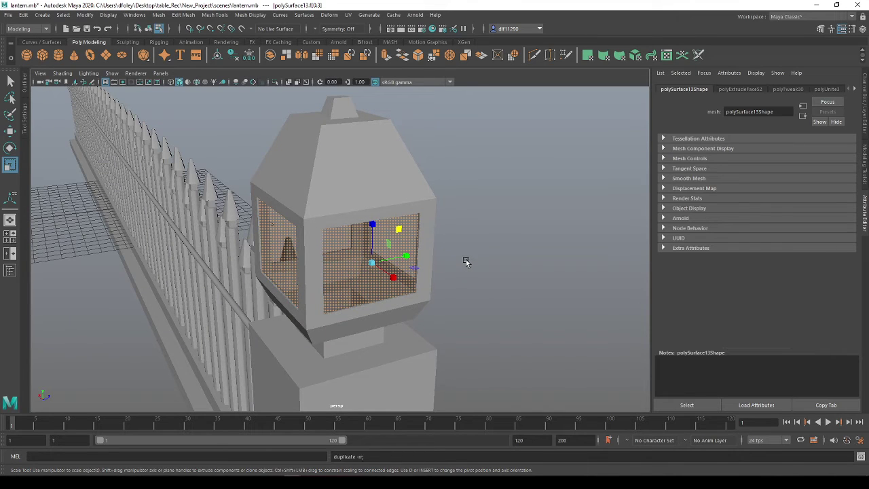
Delete the selected panel faces and return the lantern post mesh to object selection
key("Delete")
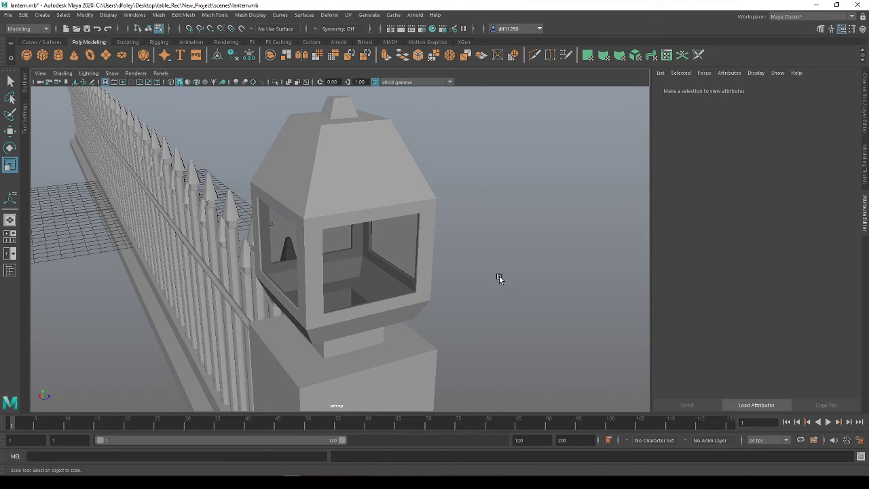
left_click(351, 269)
key("Delete")
left_click(444, 295)
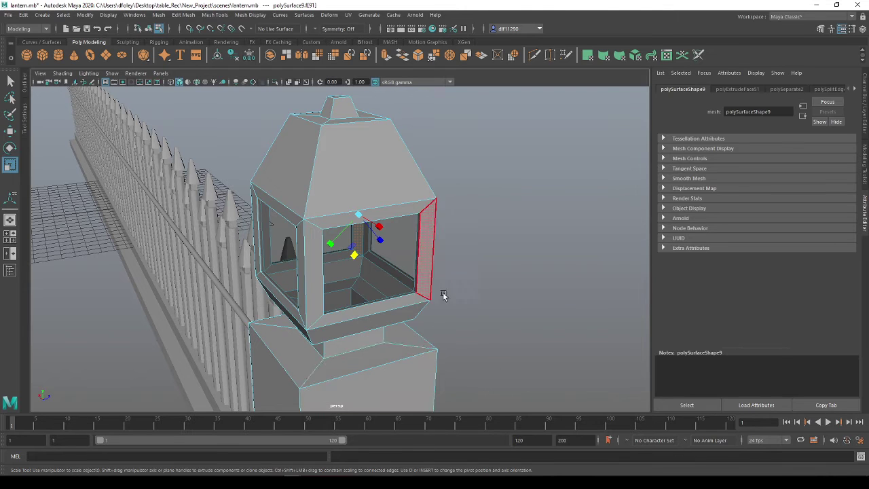
left_click_drag(444, 294, 402, 271, "alt")
key("Delete")
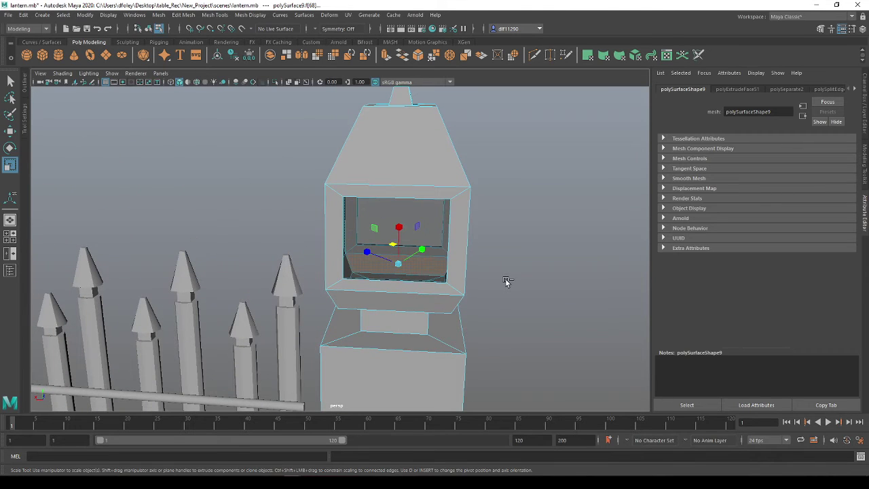
right_click_drag(433, 230, 477, 217)
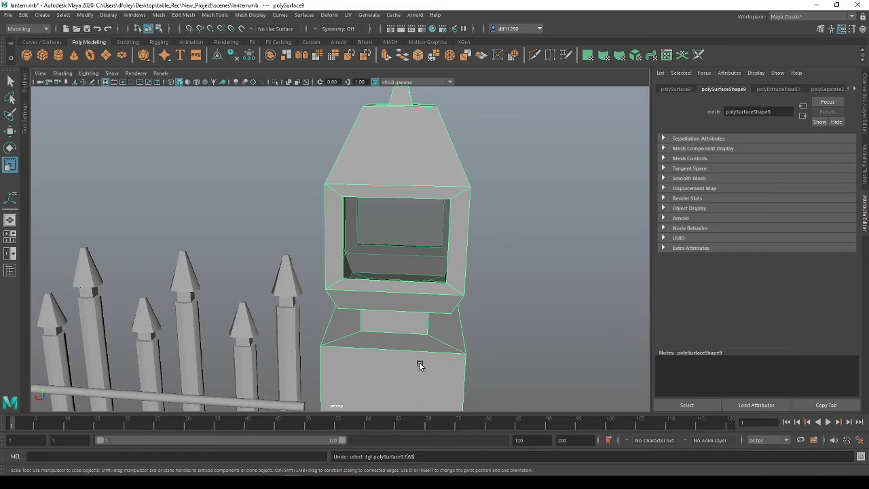
Select the lantern's glass panel object separately from the surrounding post body
left_click_drag(330, 254, 434, 228, "alt")
left_click(435, 228)
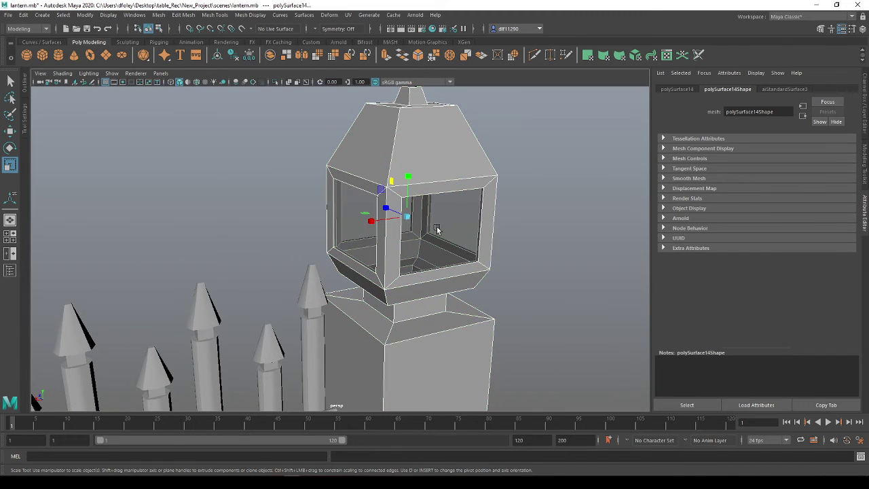
left_click(487, 240)
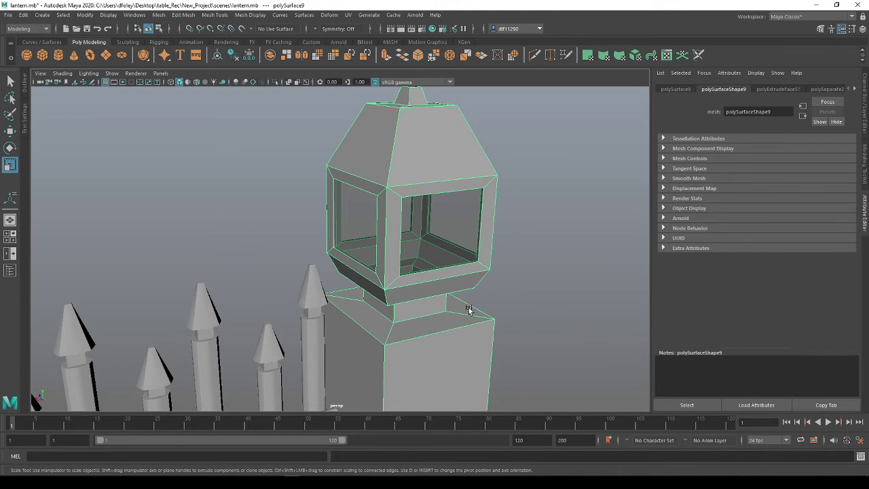
left_click(439, 236)
left_click_drag(501, 265, 402, 215, "alt")
left_click(401, 215)
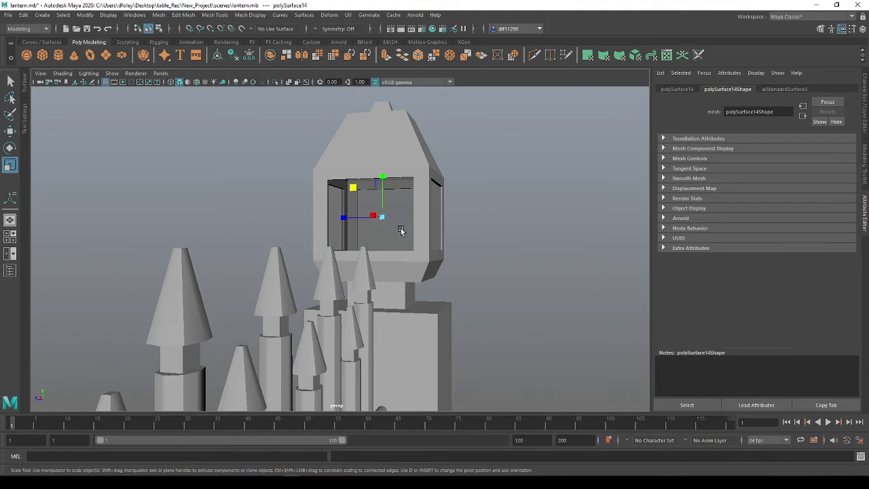
Try to shift the glass panel object downward as a whole object, and undo the move
right_click_drag(409, 228, 420, 220)
left_click_drag(421, 220, 409, 243, "alt")
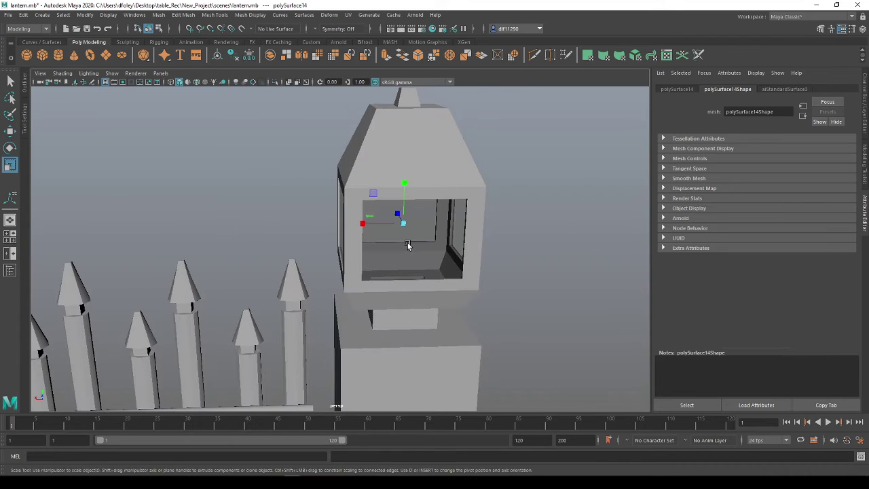
key("w")
left_click_drag(403, 186, 389, 226)
key("ctrl+z")
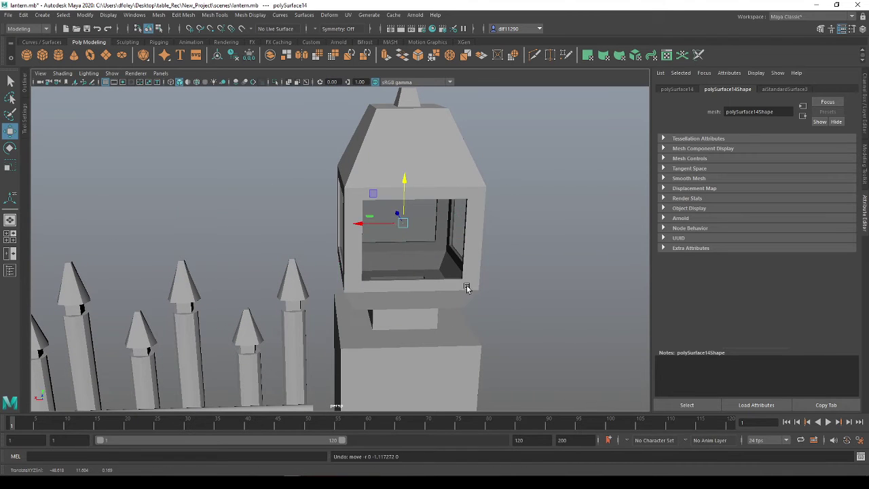
Subtract the duplicated glass panel mesh from the lantern post body with a Boolean difference
left_click(437, 359)
left_click_drag(404, 366, 392, 359, "alt")
left_click(437, 254)
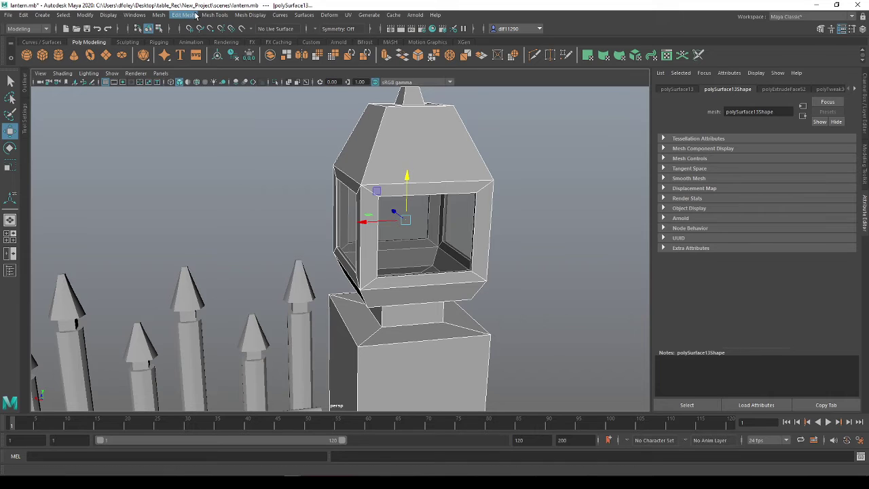
left_click(159, 15)
mouse_move(175, 38)
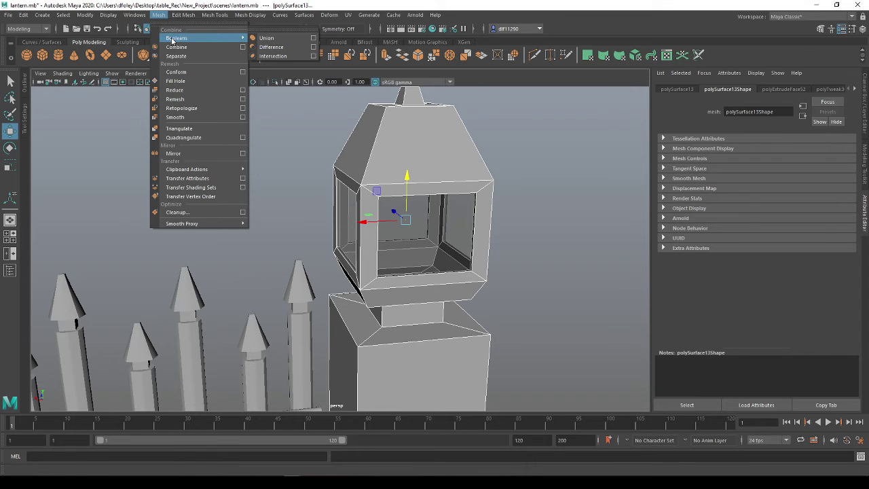
left_click(271, 47)
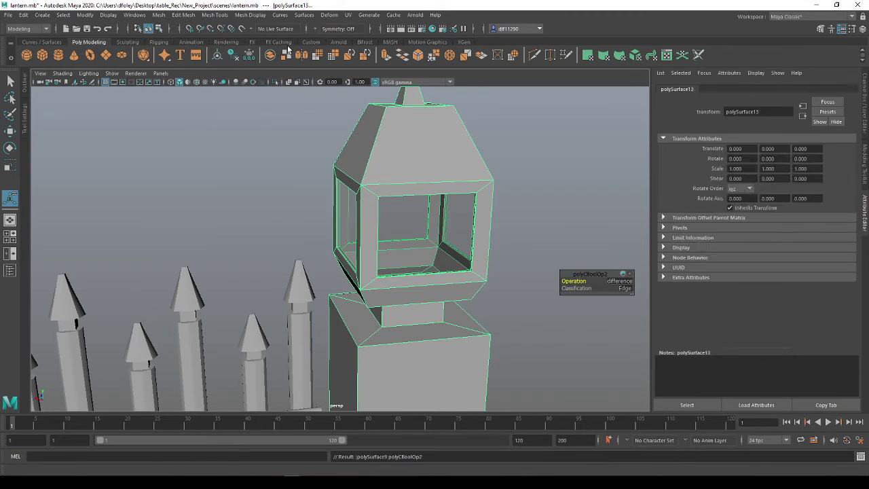
Inspect up close the grooves where the glass panels meet the lantern frame
left_click(507, 321)
scroll(478, 257, "up", 5)
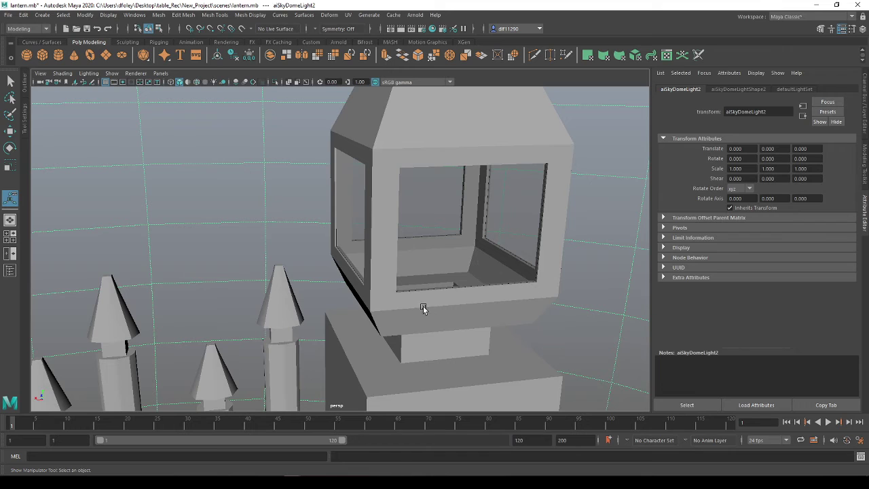
left_click_drag(412, 336, 396, 318, "alt")
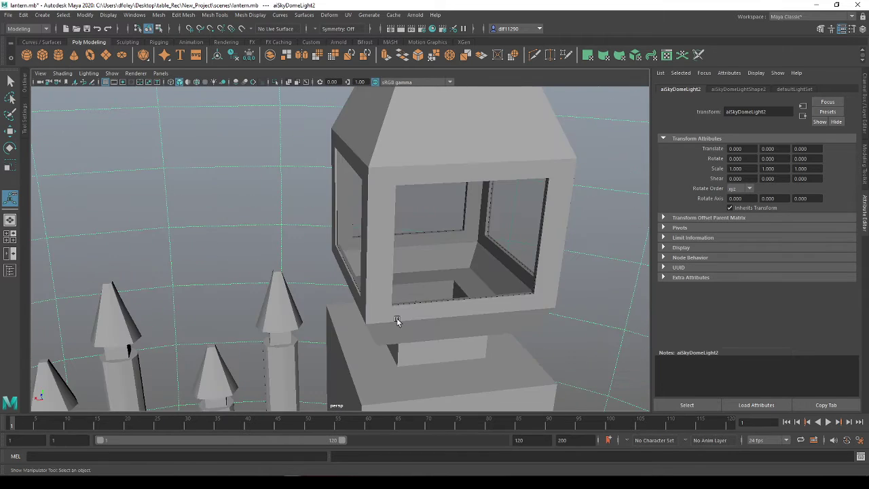
scroll(380, 277, "up", 8)
left_click_drag(345, 241, 294, 133, "alt")
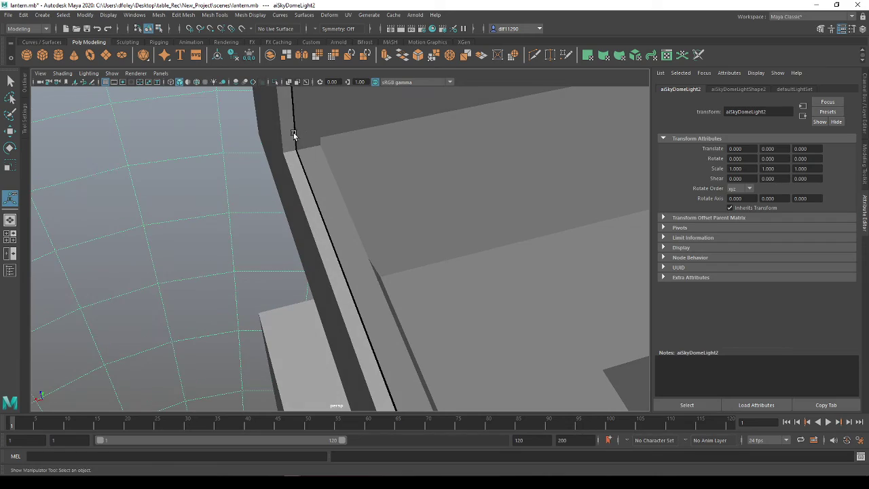
left_click_drag(310, 240, 299, 263, "alt")
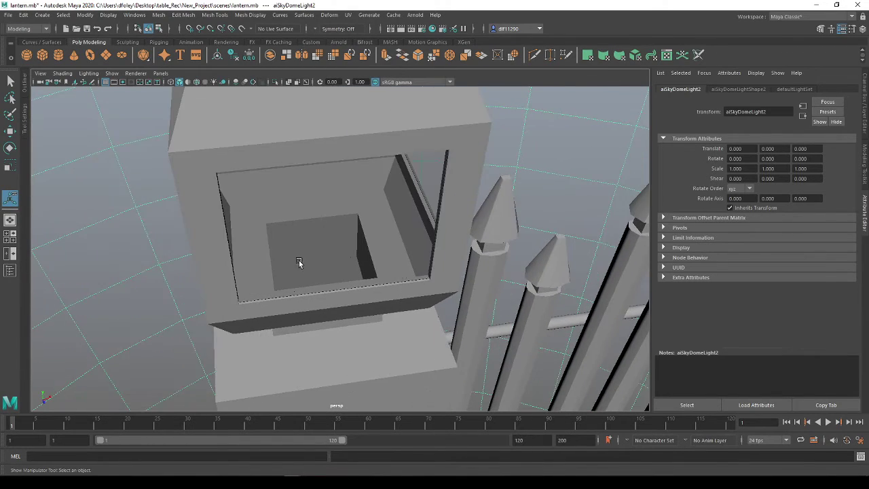
Examine the square opening in the lantern's inner floor and the surrounding frame from several angles
scroll(301, 258, "up", 3)
left_click(346, 249)
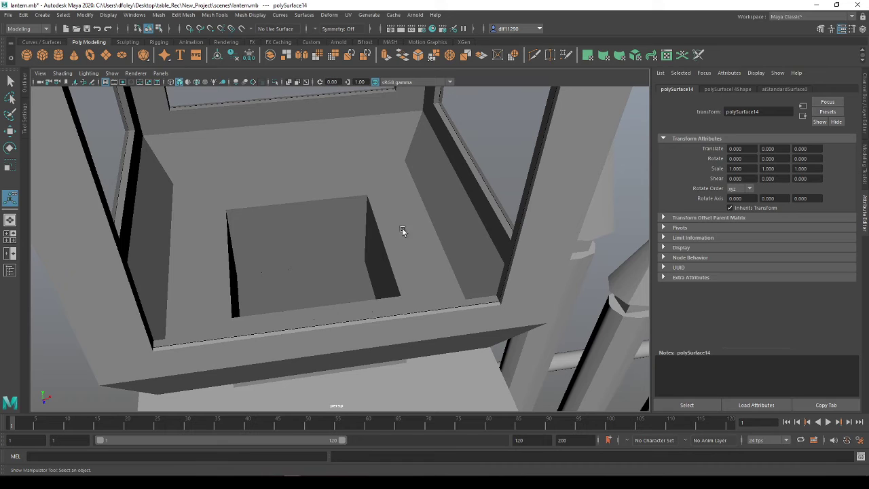
right_click(365, 232)
right_click_drag(365, 236, 369, 217)
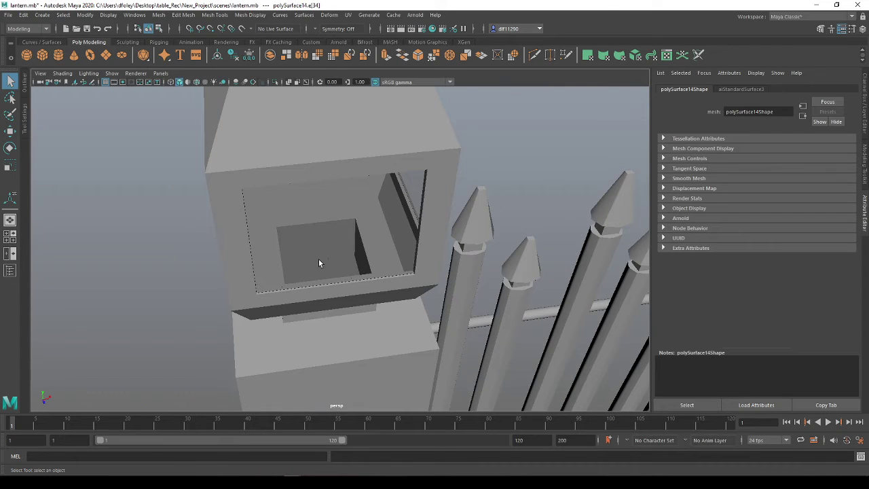
left_click_drag(320, 263, 276, 326, "alt")
scroll(324, 243, "down", 5)
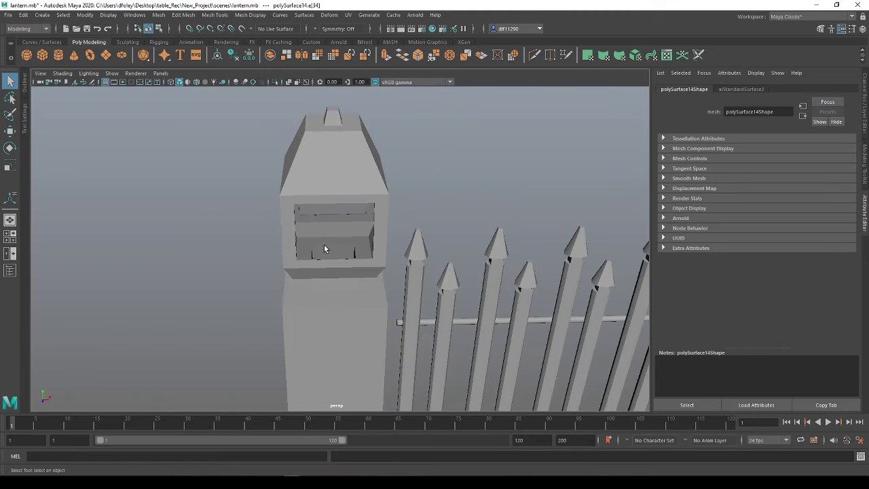
left_click_drag(323, 243, 397, 345, "alt")
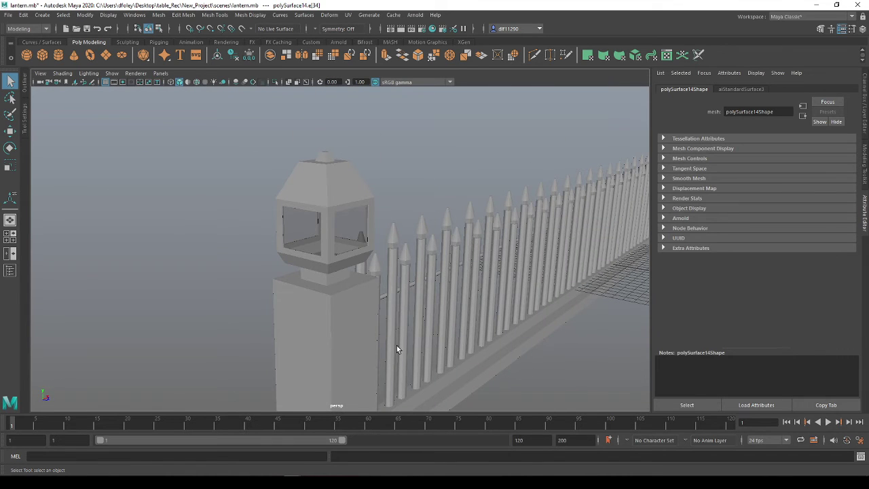
scroll(389, 240, "up", 5)
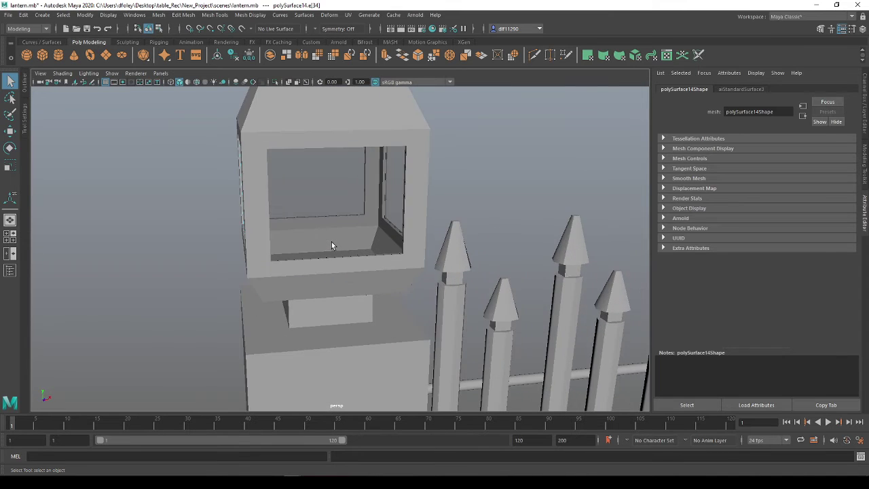
scroll(332, 245, "up", 6)
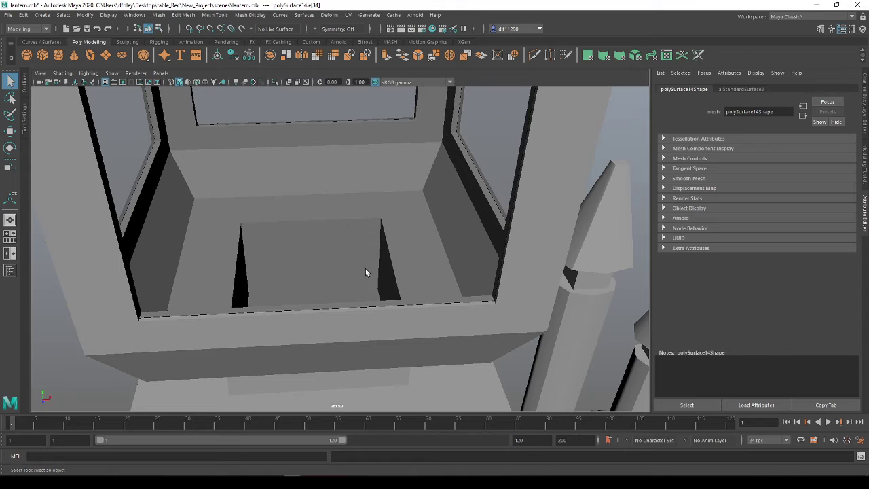
left_click_drag(320, 284, 277, 260, "alt")
scroll(275, 254, "down", 6)
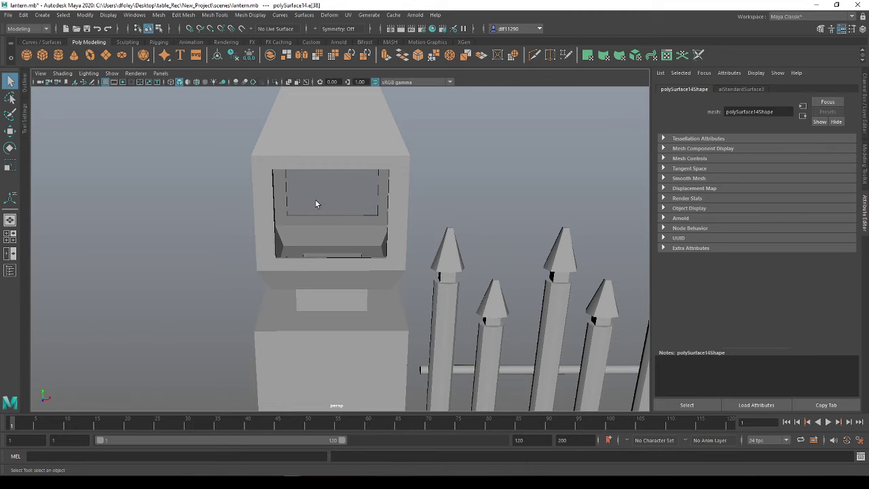
mouse_move(302, 256)
left_mouse_down("alt")
mouse_move(393, 254)
mouse_move(314, 249)
left_mouse_up("alt")
scroll(313, 245, "up", 8)
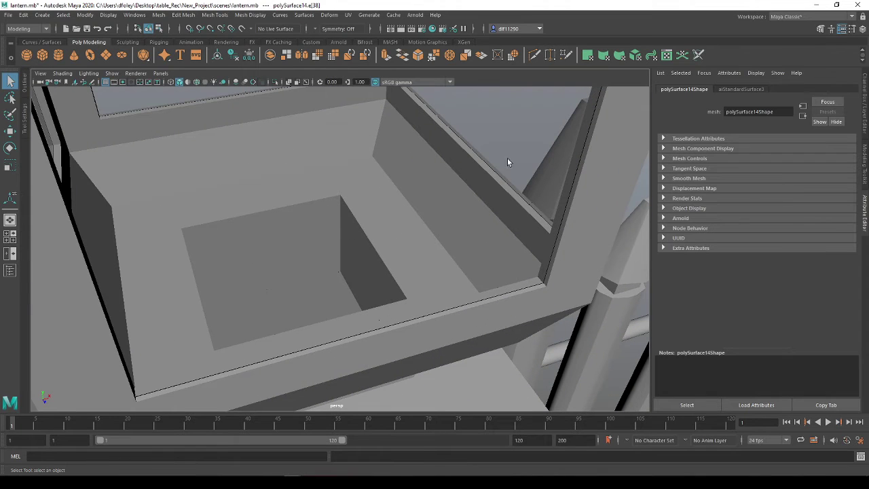
Try to switch the lantern post body to edge selection around the square floor opening
left_click(511, 156)
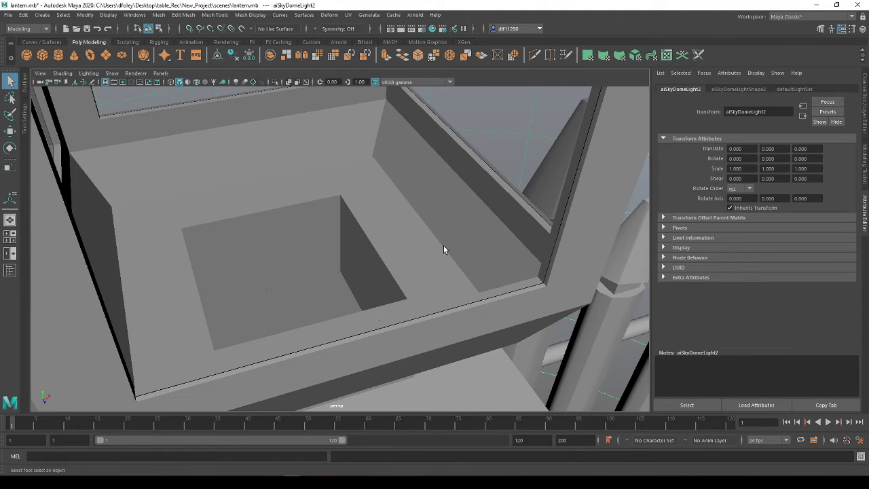
scroll(296, 300, "up", 3)
right_click_drag(297, 226, 299, 201)
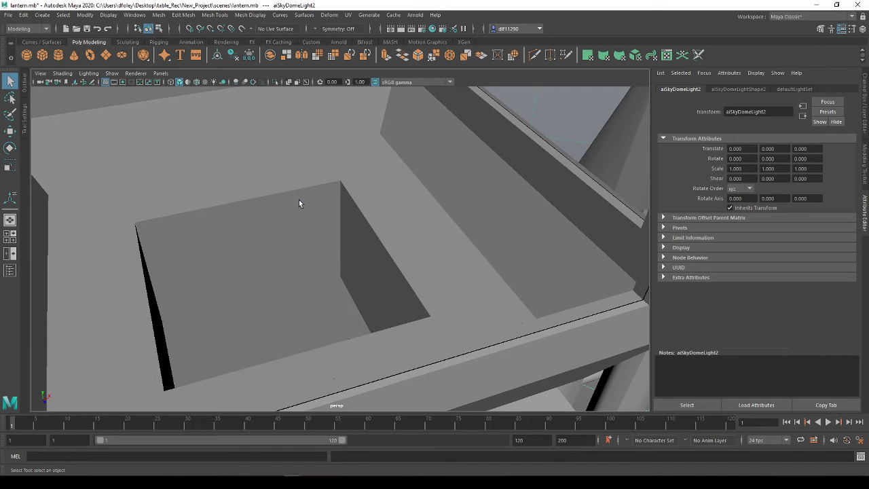
left_click(381, 243)
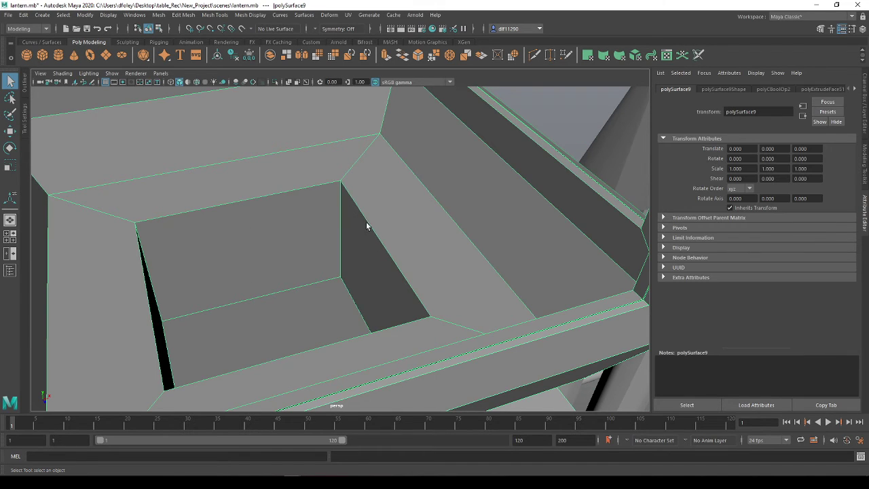
right_click_drag(366, 226, 368, 195)
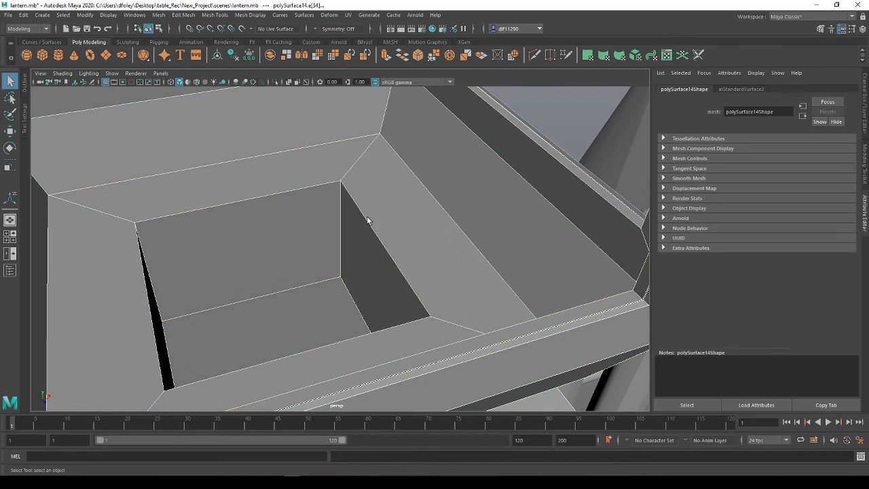
Select the glass panels as an object and hide them to expose the lantern interior
scroll(367, 215, "down", 10)
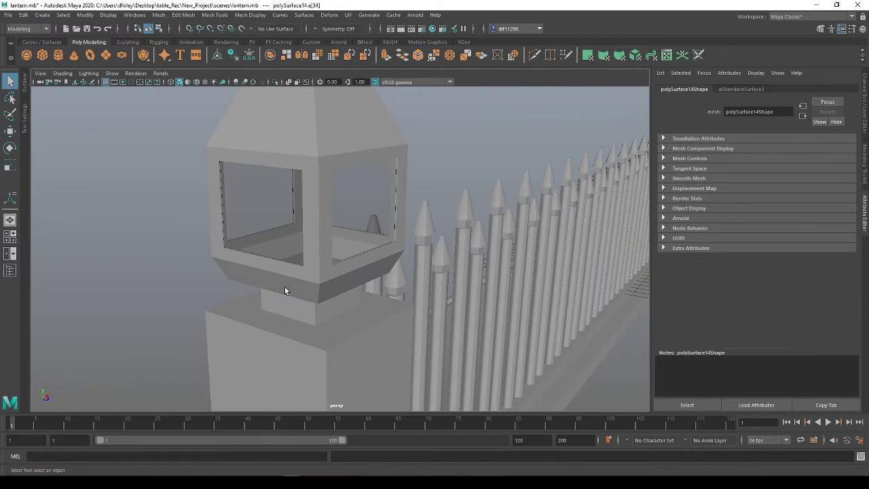
right_click_drag(285, 231, 325, 218)
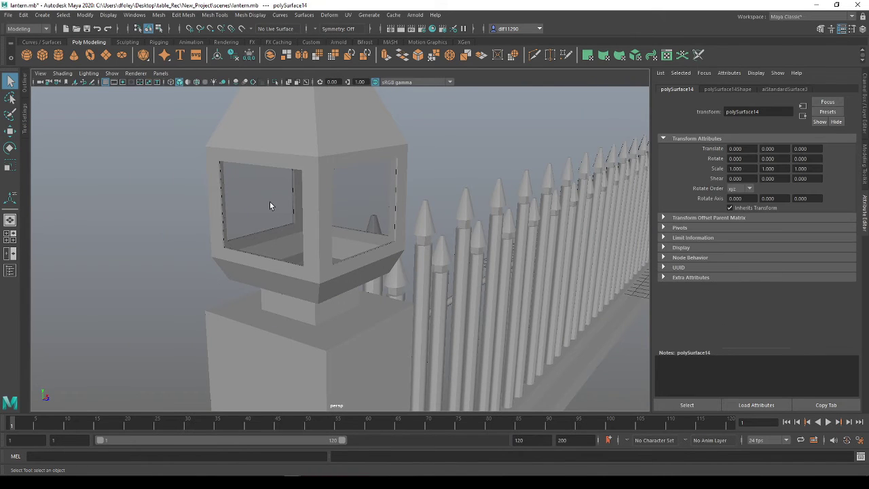
key("h")
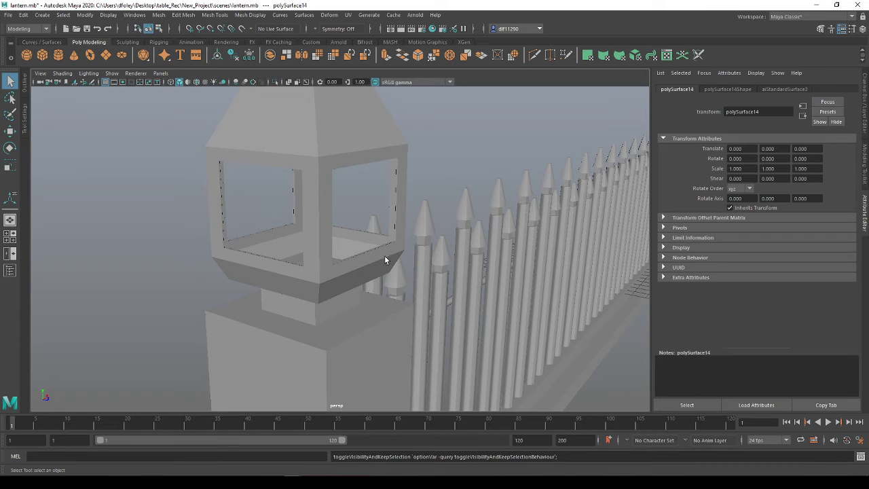
Extrude the four border edges of the square opening in the lantern's inner floor
scroll(324, 258, "up", 12)
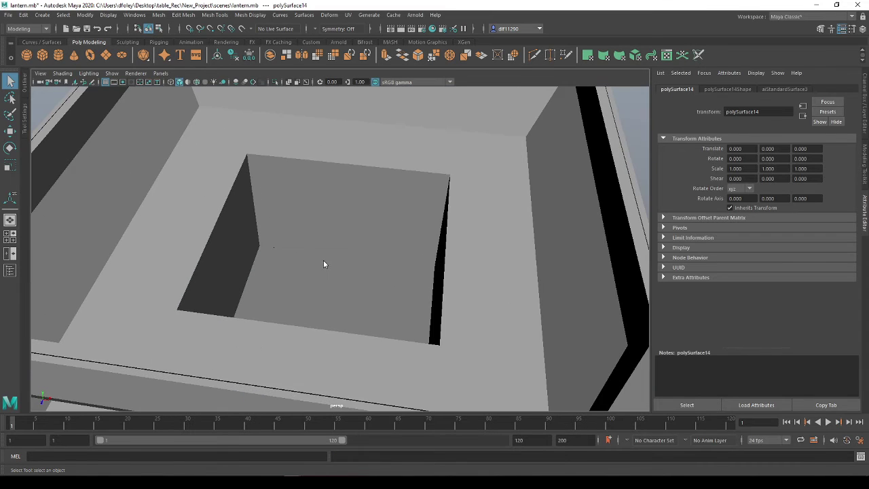
right_click_drag(323, 260, 323, 205)
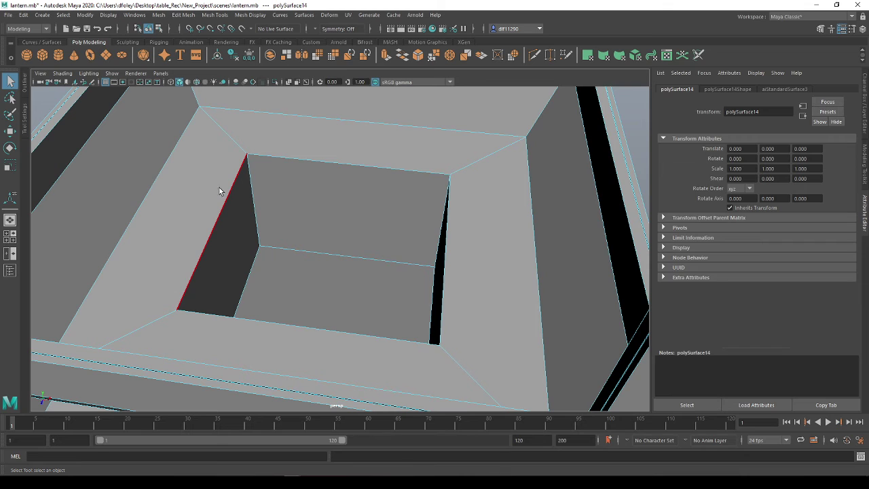
left_click(320, 164)
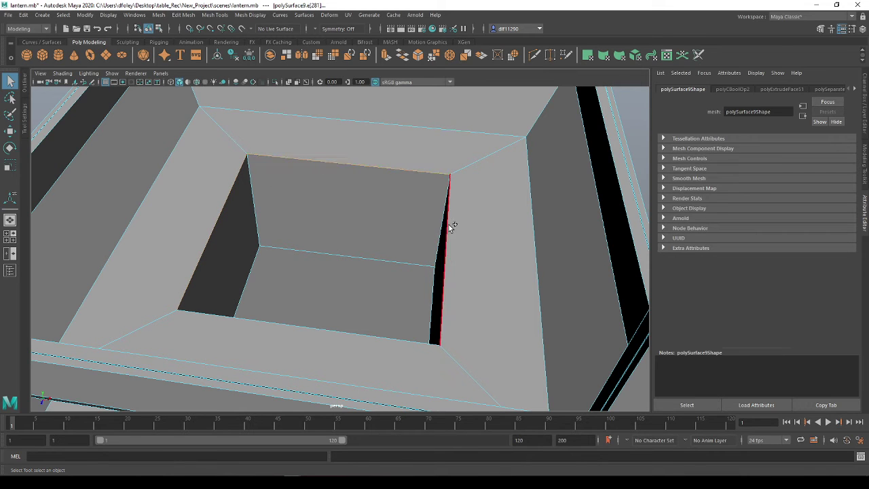
left_click(450, 231, "shift")
left_click(367, 334, "shift")
key("ctrl+e")
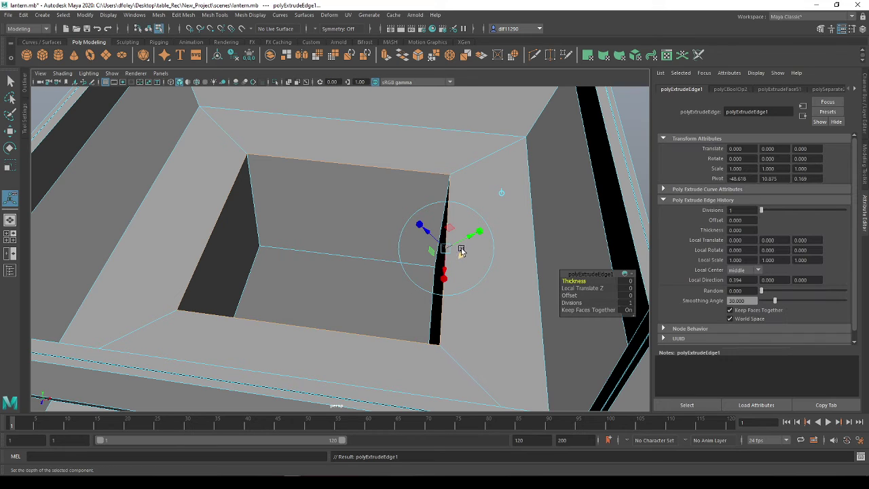
Scale the extruded edges uniformly inward to narrow the floor opening to a small square
key("r")
left_click(367, 303)
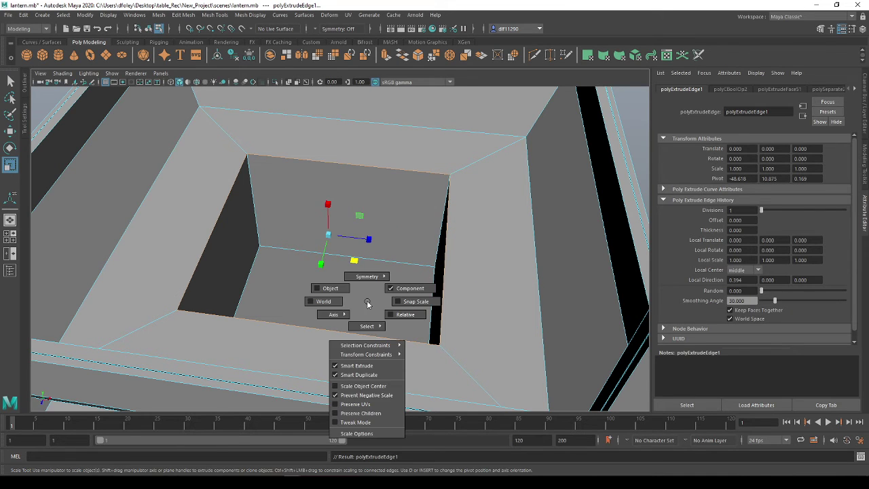
left_click_drag(329, 236, 202, 254)
left_click_drag(403, 338, 407, 330, "alt")
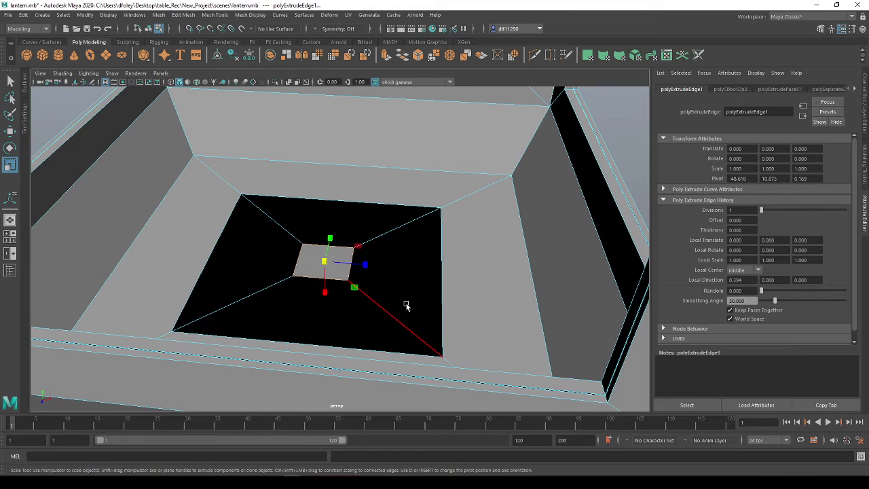
Close the floor opening by merging the inner edges to their center, and return the post body to object selection
right_click(406, 305)
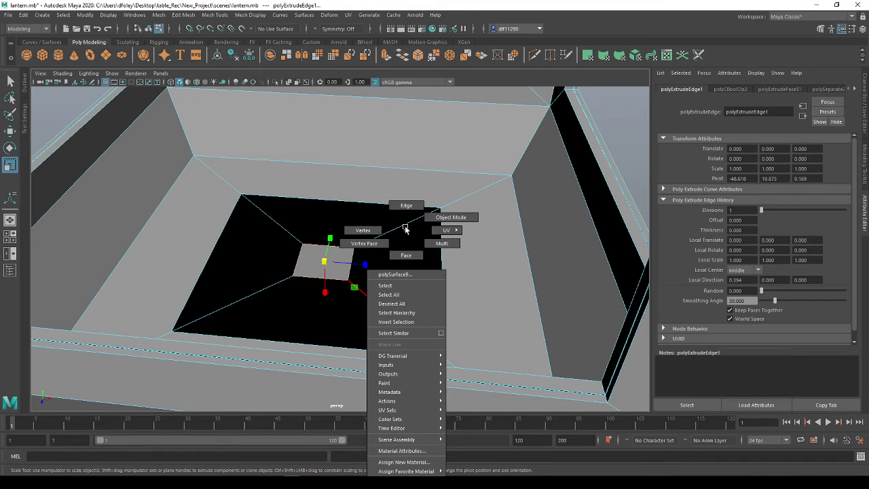
right_click(413, 258, "shift")
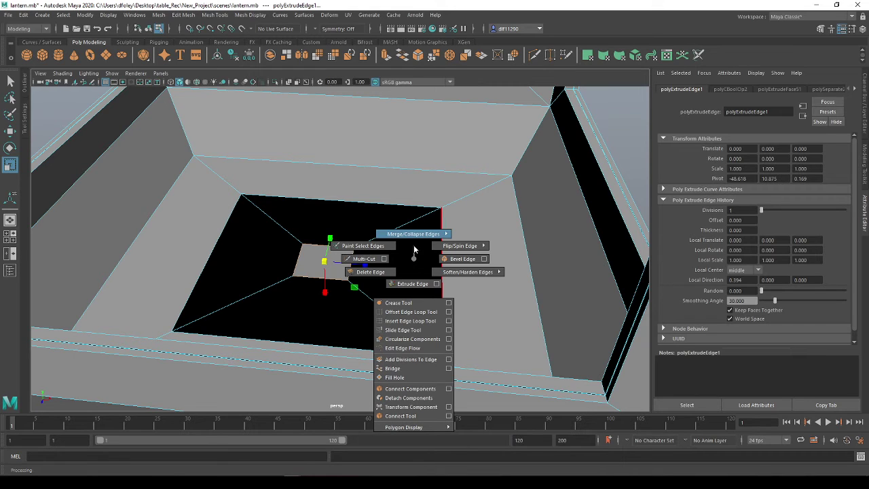
right_click_drag(416, 241, 427, 216)
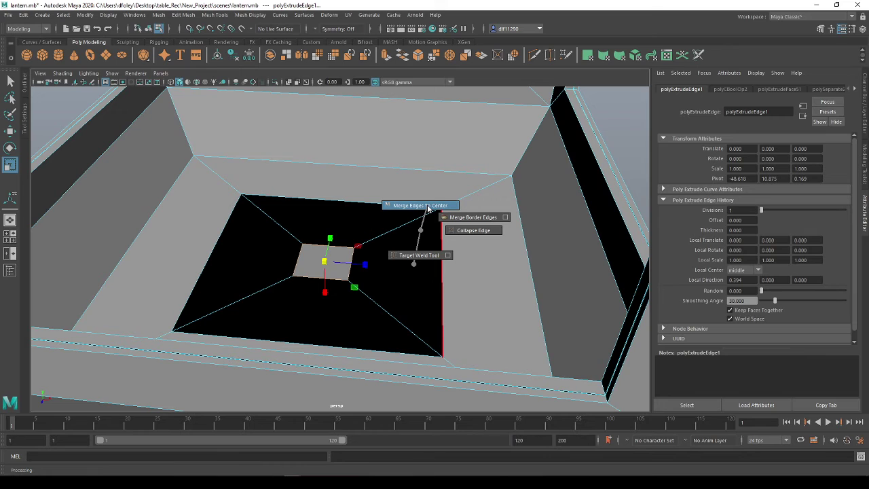
right_click_drag(427, 207, 427, 205)
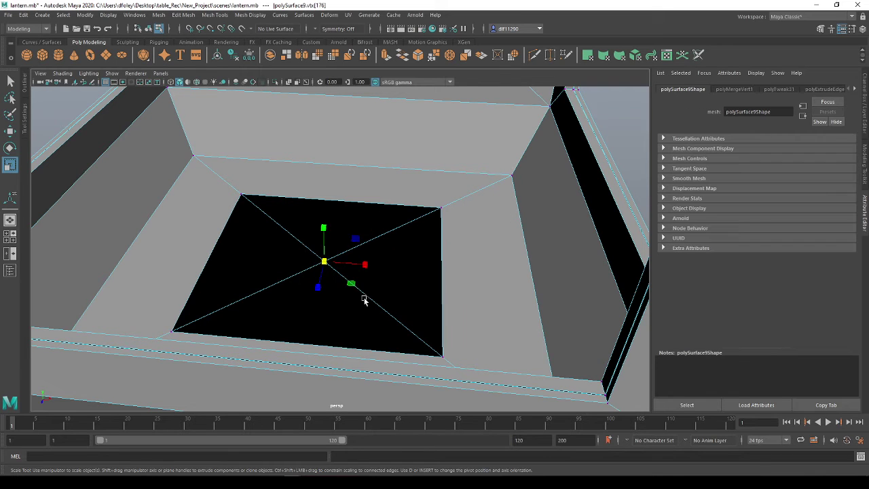
right_click_drag(267, 295, 311, 217)
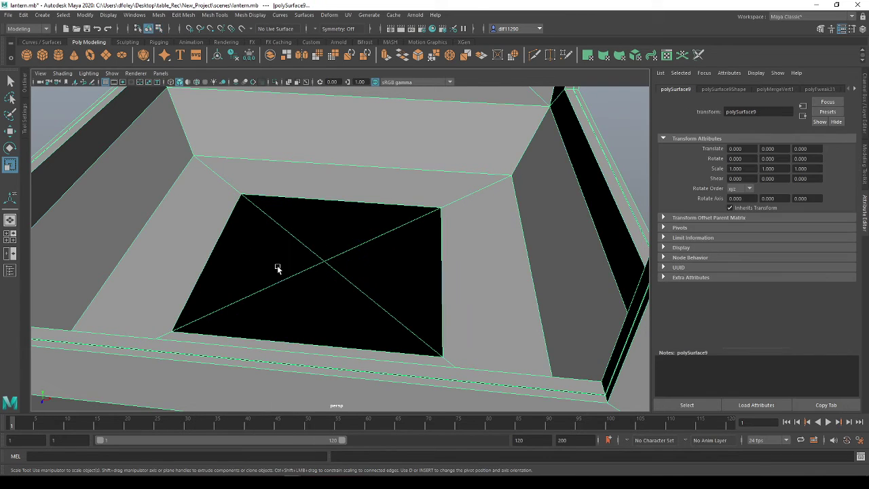
Try to reverse the normals of the four dark triangular faces in the lantern floor, and undo it
right_click_drag(307, 278, 307, 252)
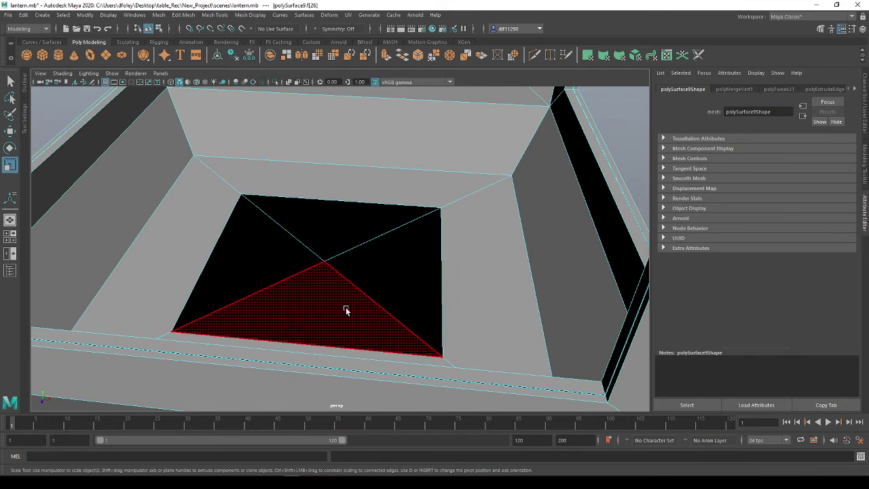
left_click(345, 306)
left_click(277, 263, "shift")
left_click(374, 237, "shift")
left_click(407, 285, "shift")
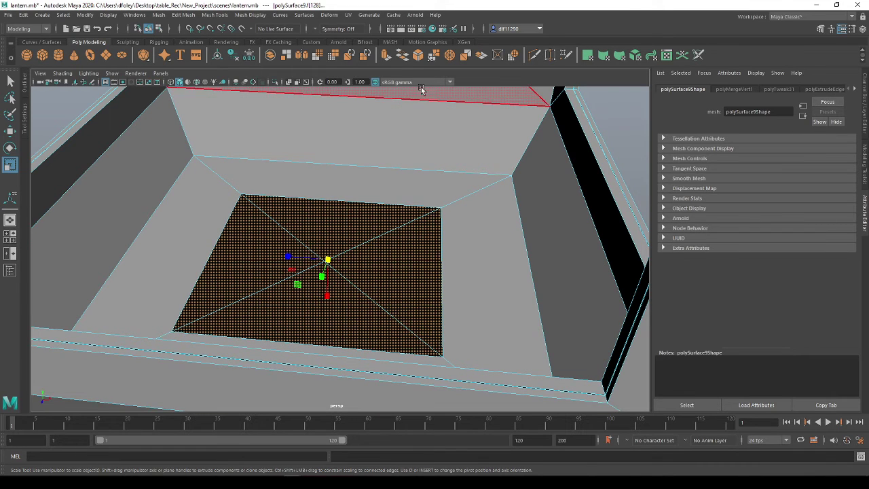
left_click(247, 15)
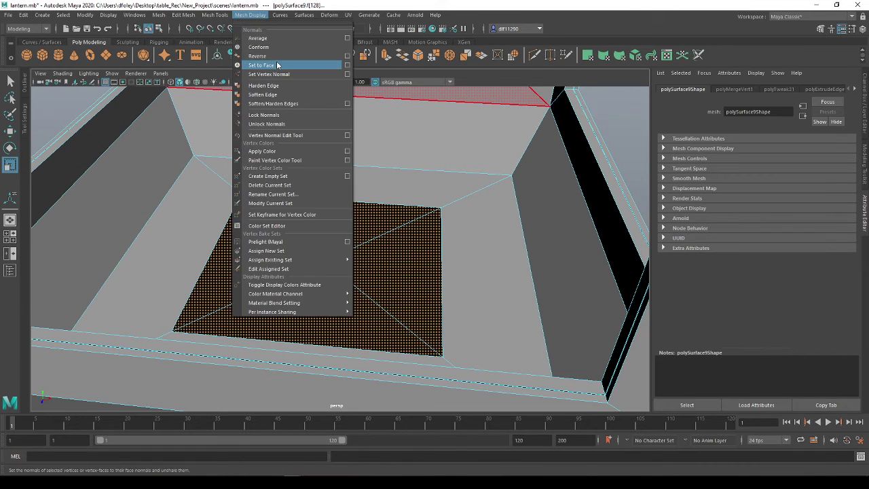
left_click(292, 63)
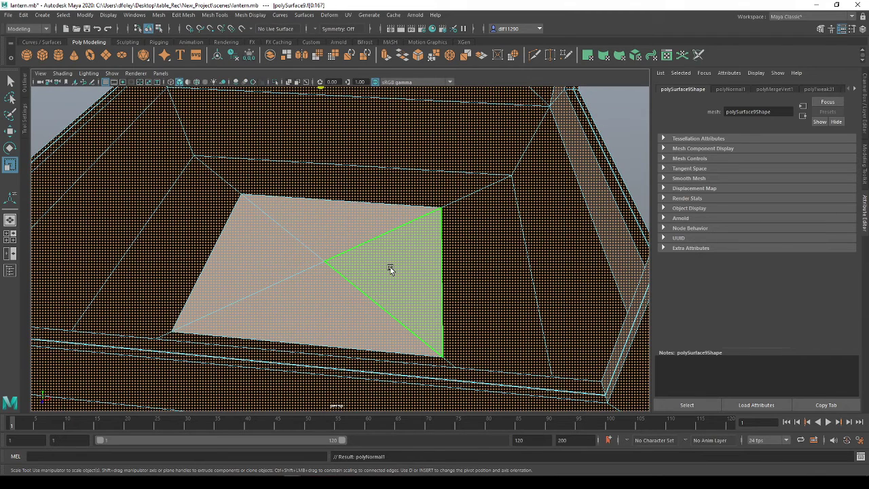
key("ctrl+z")
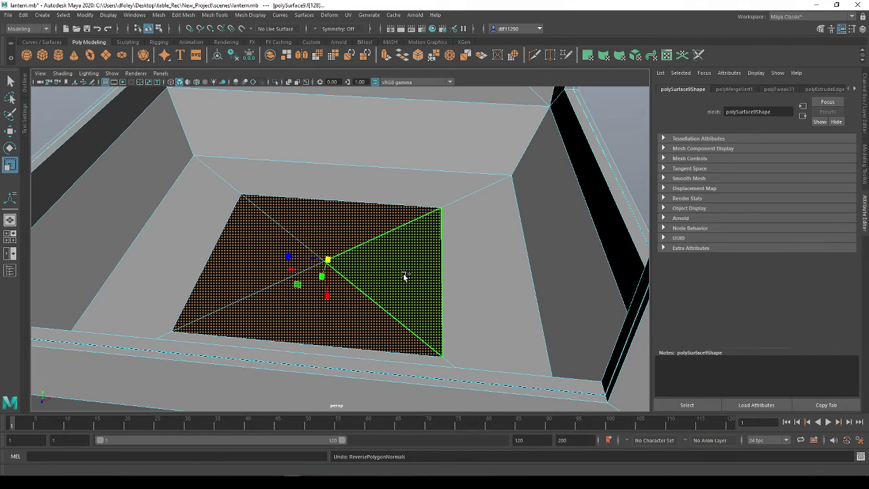
Retry flipping the four selected floor triangles with the face normals commands, undoing each attempt
right_click(404, 276, "shift")
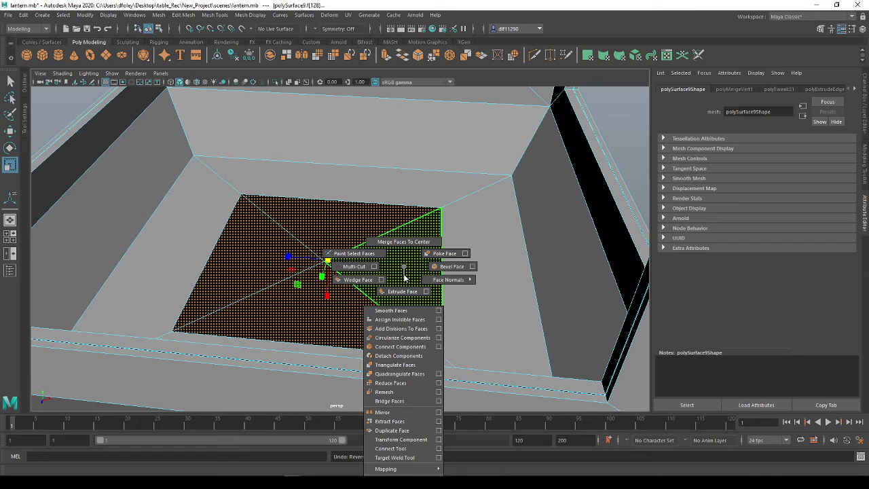
right_click_drag(403, 276, 480, 280, "shift")
key("ctrl+z")
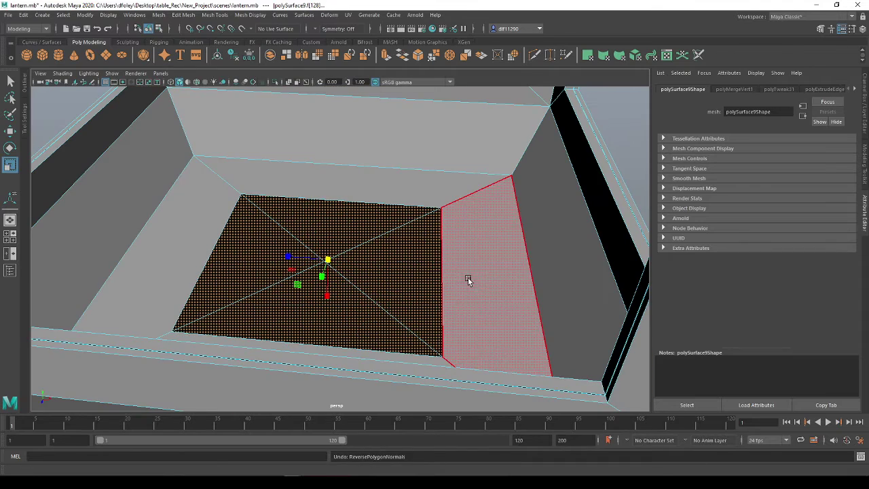
right_click_drag(379, 254, 445, 260, "shift")
key("ctrl+z")
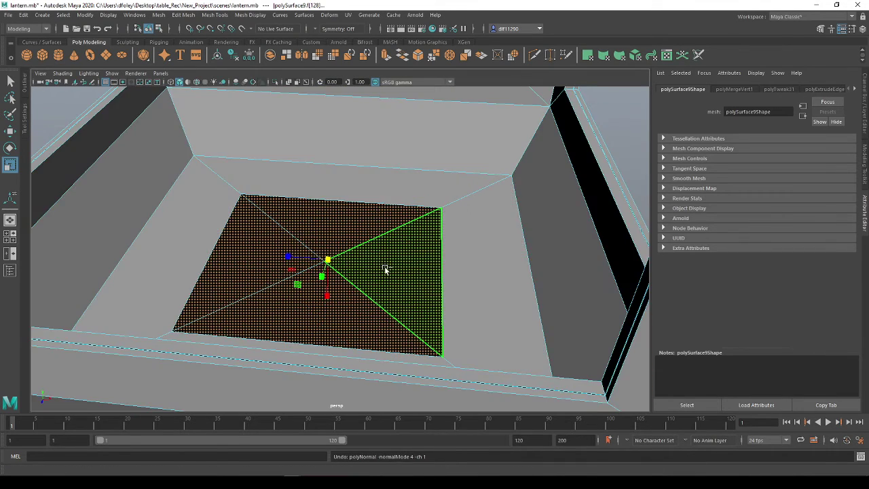
Turn on the face normals display for the lantern mesh
right_click_drag(385, 269, 419, 304, "shift")
left_click(388, 292, "shift")
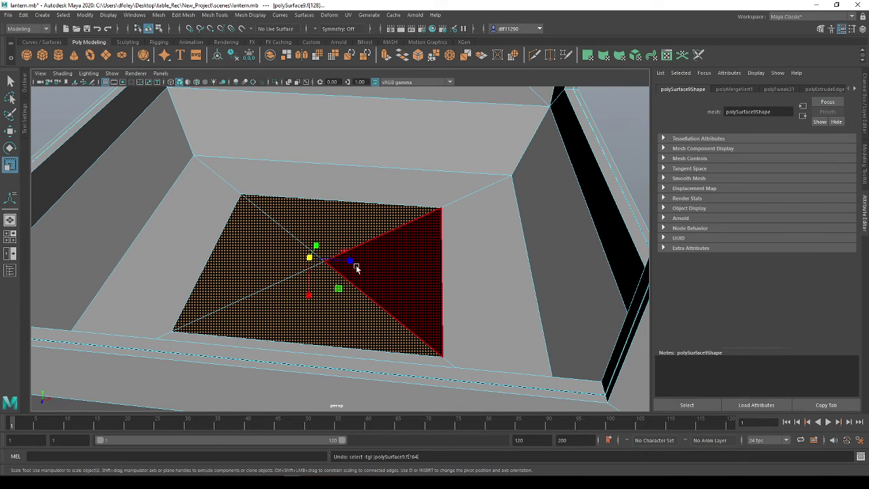
right_click_drag(375, 263, 414, 301, "shift")
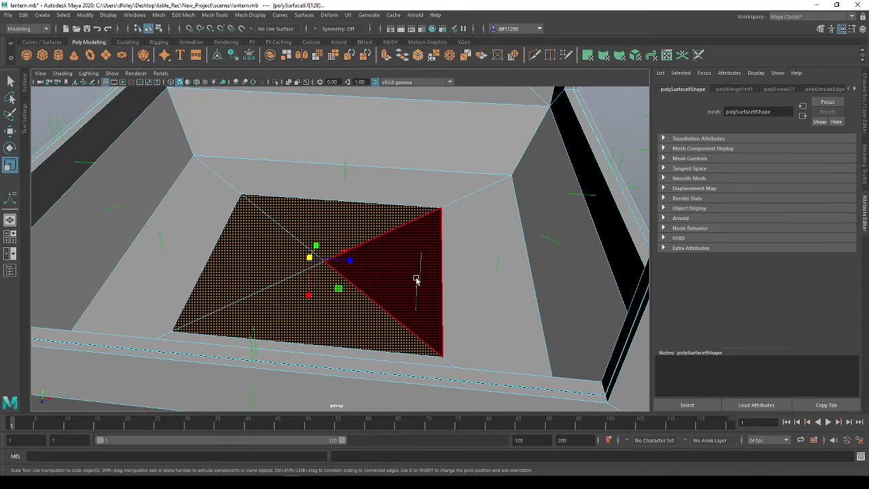
Extrude one triangular floor face in place, and add the other three triangles to the selection
left_click(416, 253)
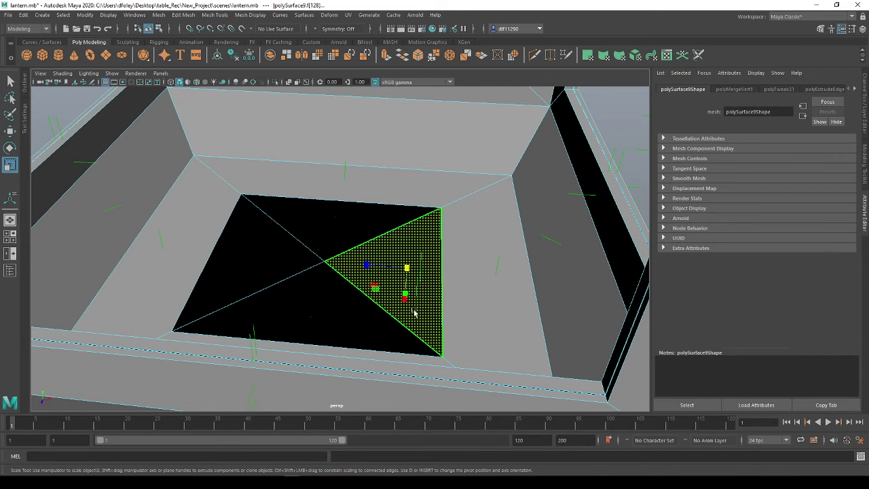
left_click_drag(413, 313, 328, 293, "alt")
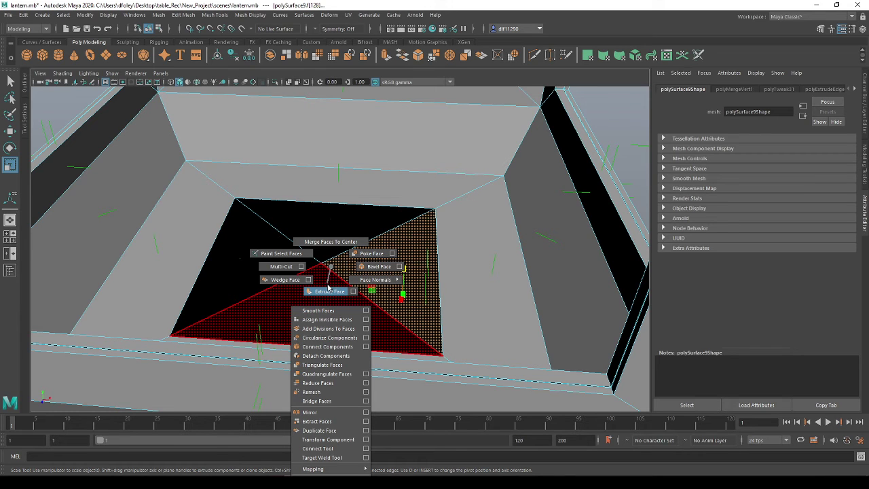
left_click(329, 290)
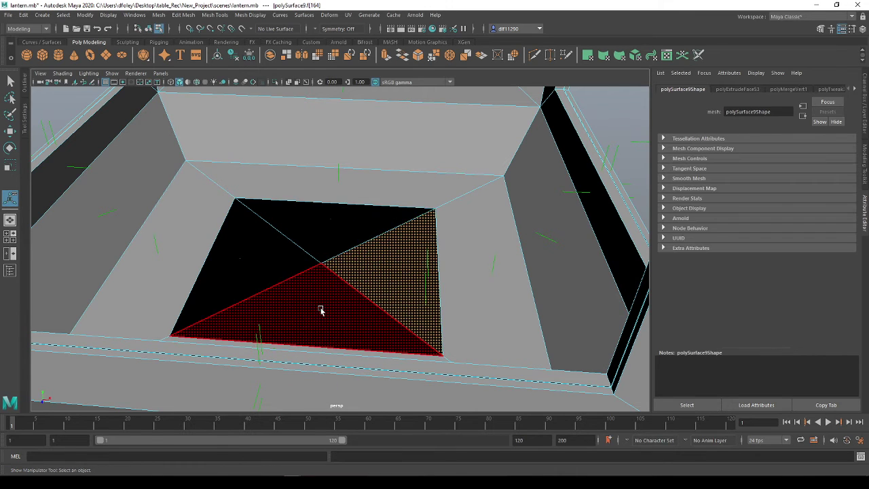
left_click(319, 310, "shift")
left_click(264, 270, "shift")
left_click(309, 235, "shift")
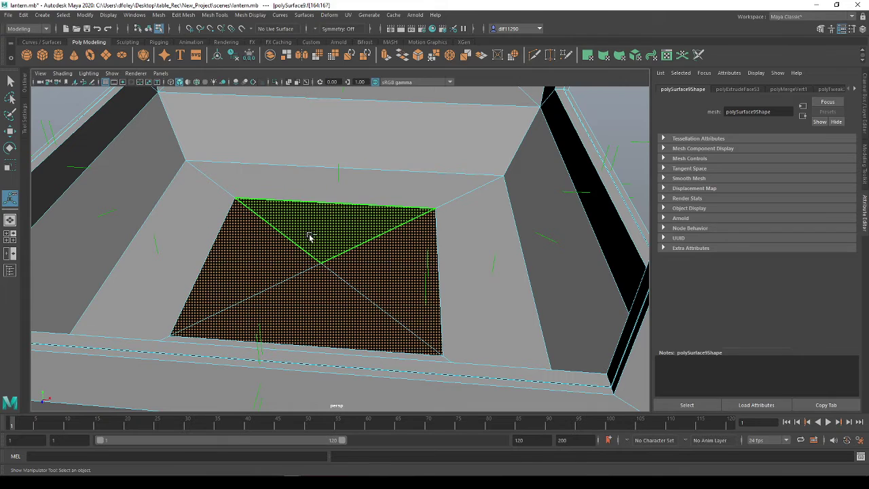
Extrude the four triangular floor faces with a thickness of 0.25
key("ctrl+e")
left_click_drag(377, 313, 426, 303, "alt")
left_click_drag(319, 315, 325, 294)
key("ctrl+z")
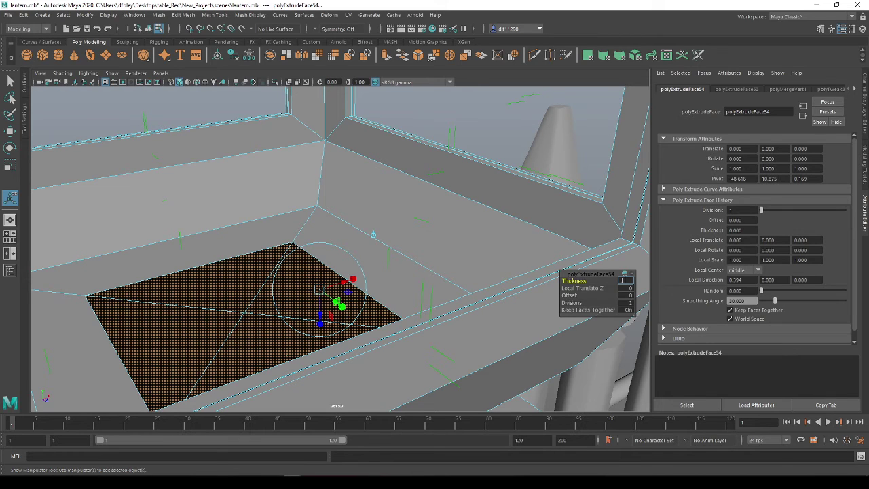
type("0.25")
key("Return")
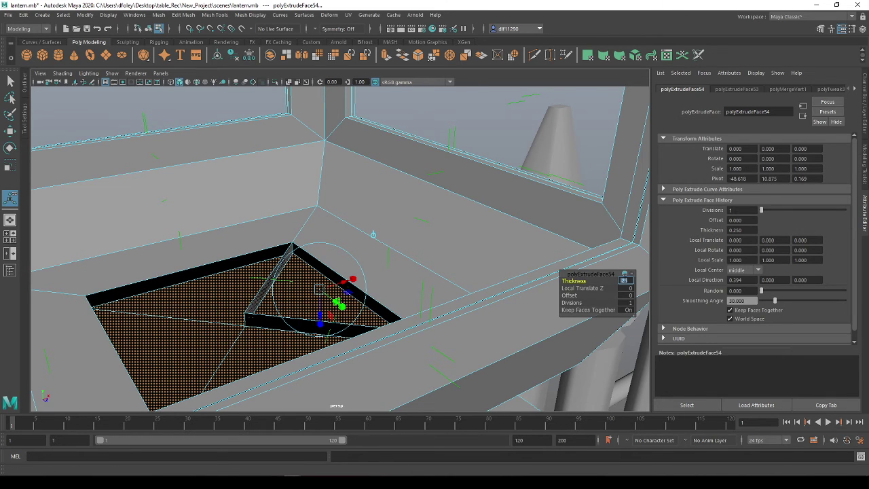
key("f")
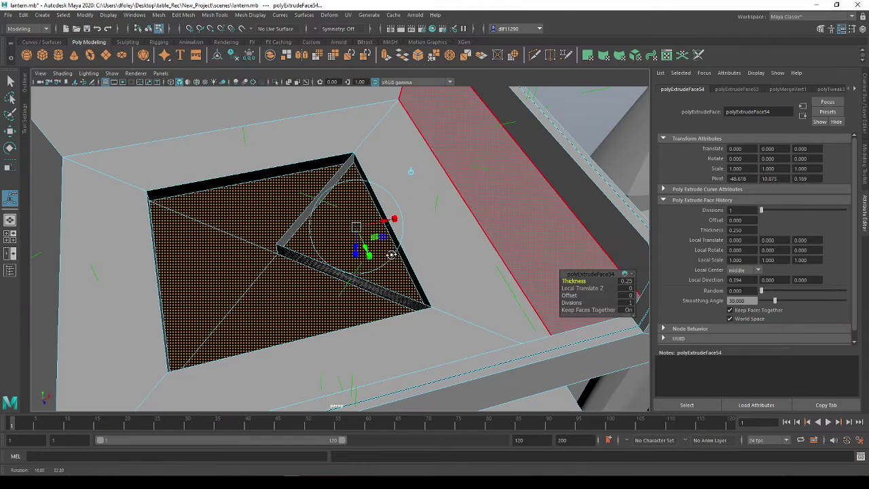
Undo the face extrusions, the merge to center and the inward scaling to reopen the square hole in the lantern floor
key("ctrl+z")
key("ctrl+z")
key("ctrl+z")
key("ctrl+z")
key("ctrl+z")
key("ctrl+z")
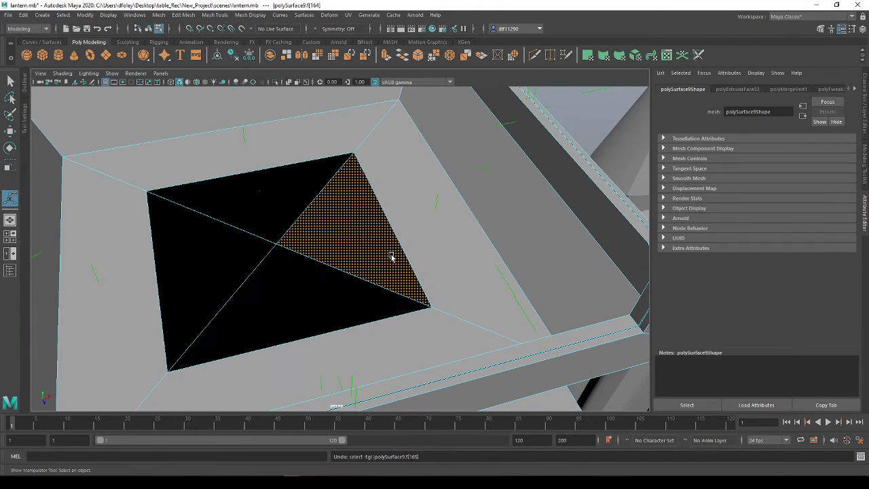
key("ctrl+z")
key("ctrl+z")
key("ctrl+z")
key("ctrl+z")
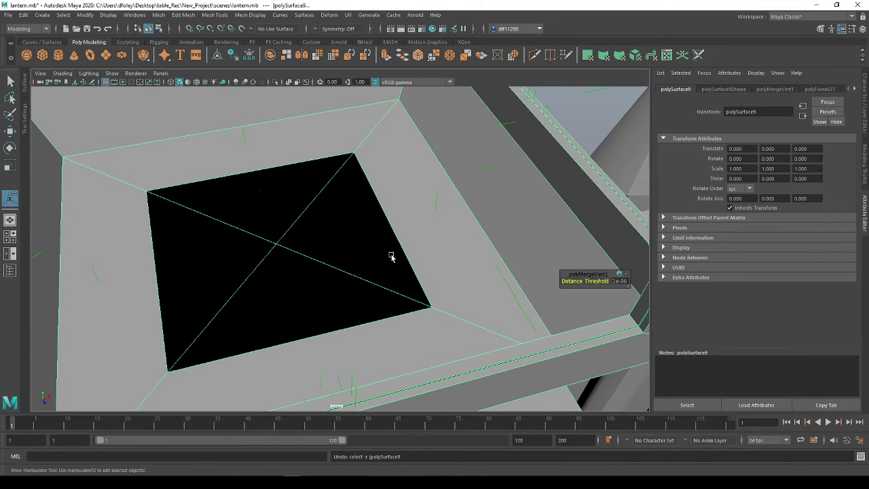
key("ctrl+z")
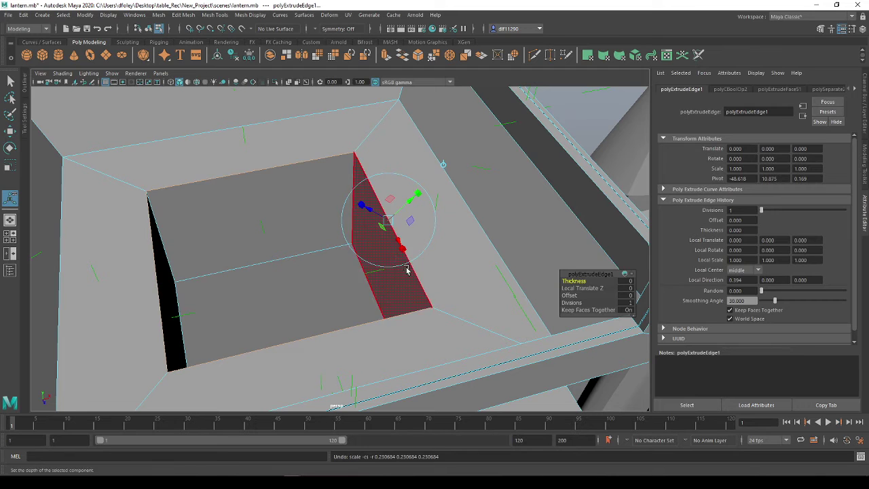
left_click_drag(401, 256, 378, 303, "alt")
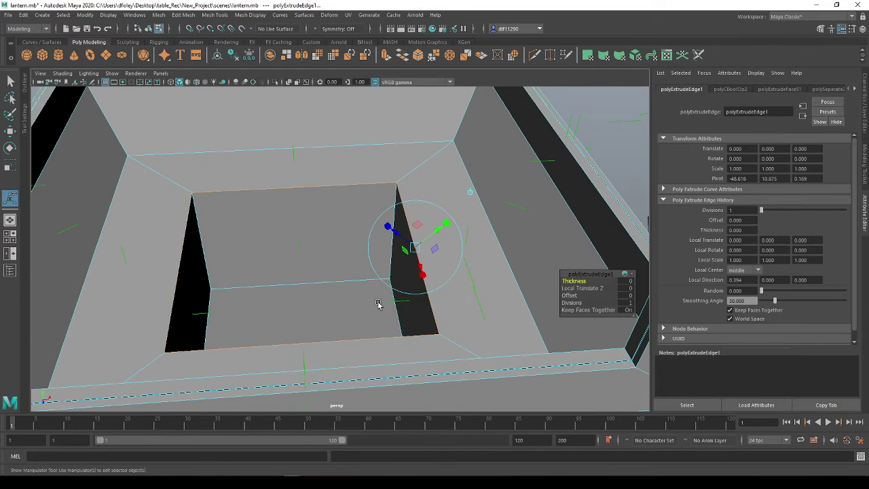
Close the square opening in the lantern floor with Fill Hole
right_click(232, 237)
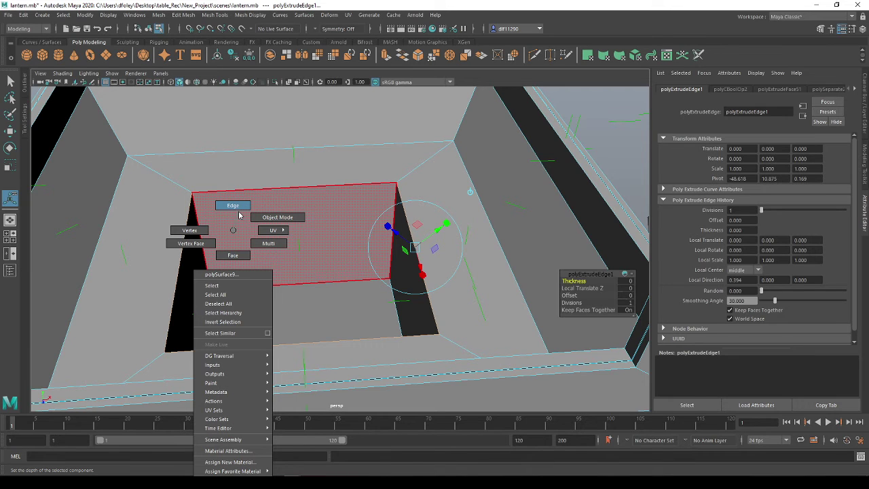
left_click(239, 215)
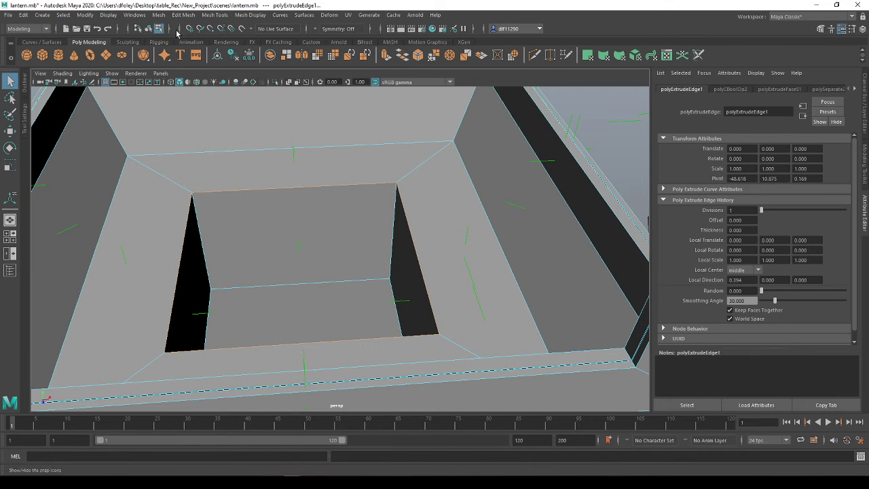
left_click(160, 15)
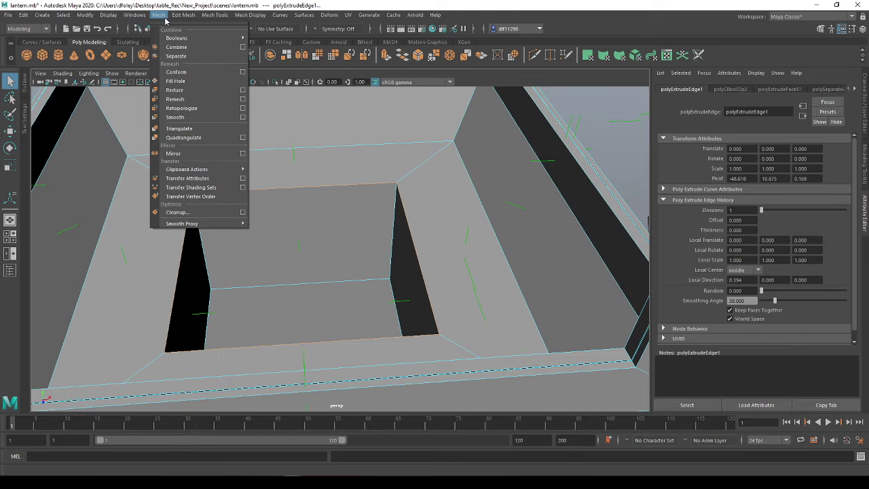
left_click(176, 81)
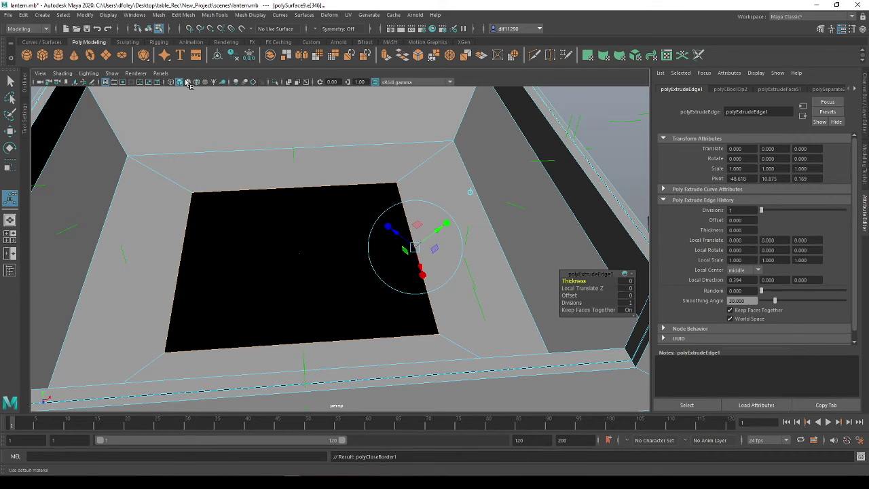
Extrude the filled square floor face with a thickness of 0.25
right_click_drag(277, 239, 278, 255)
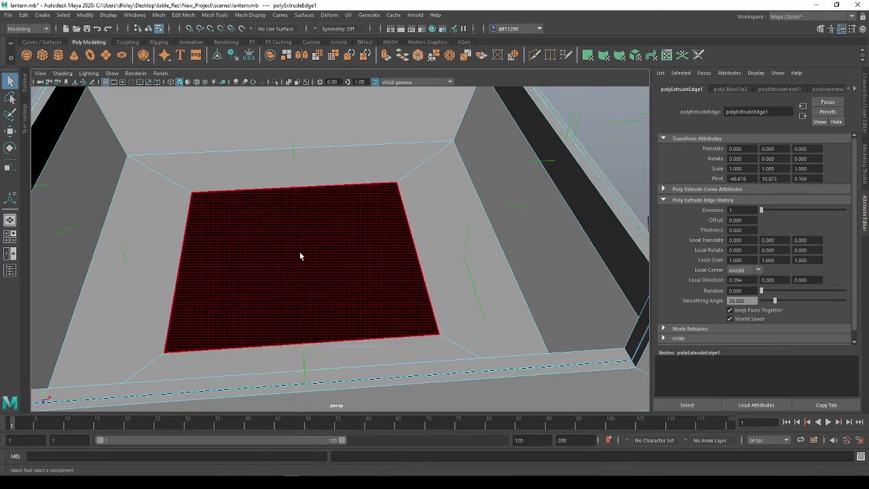
left_click(300, 256)
left_click_drag(299, 256, 283, 301, "alt")
key("ctrl+e")
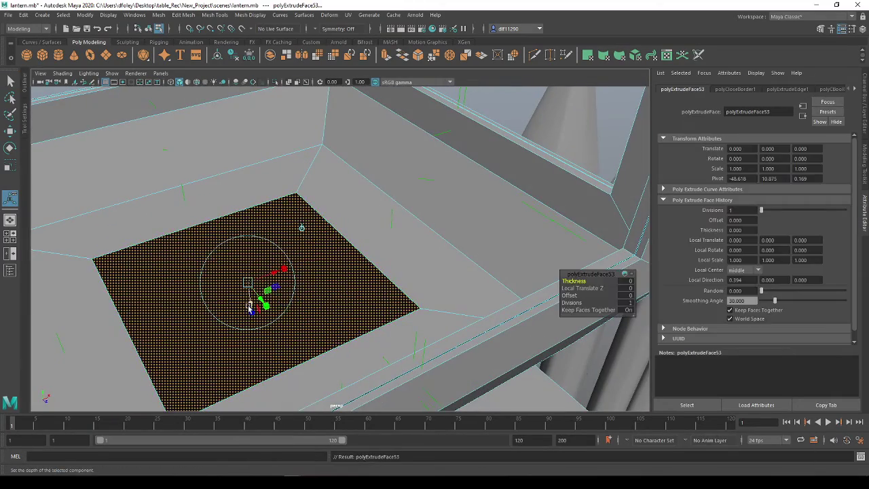
left_click_drag(249, 307, 240, 226)
key("ctrl+z")
left_click(627, 280)
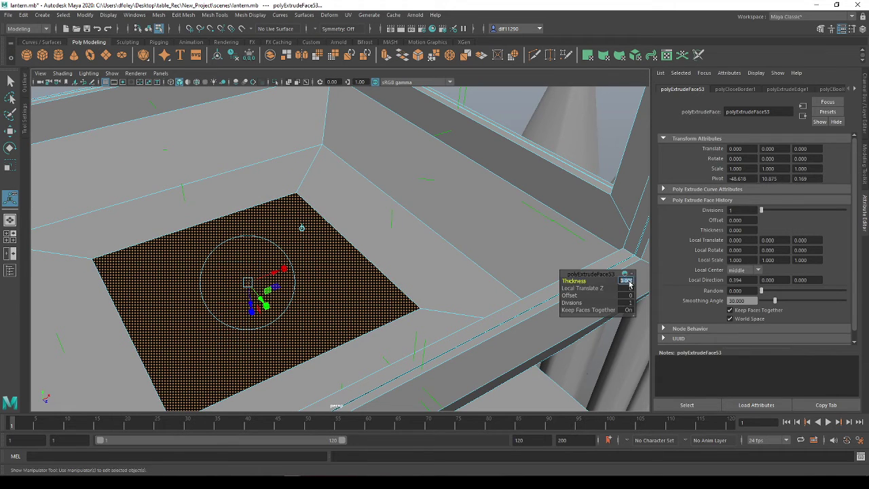
type("0.25")
key("Return")
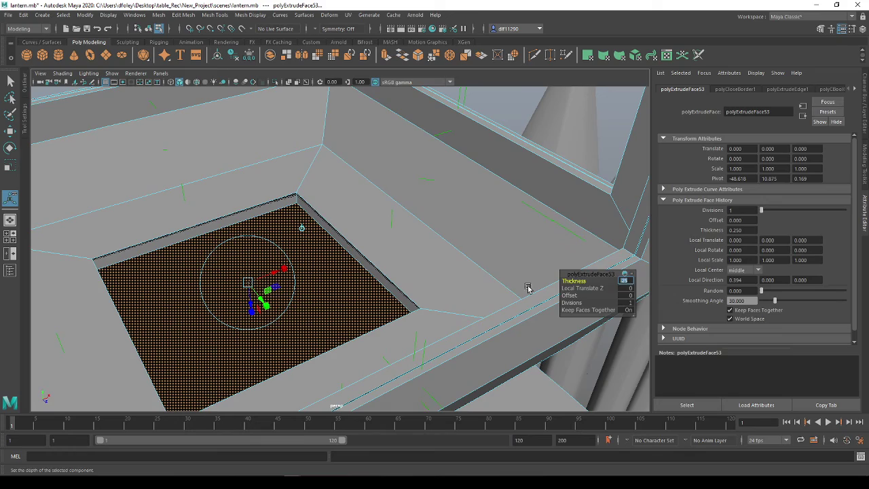
Try a thickness of 1 for the floor face extrusion, and set it to -1 to raise a block
left_click_drag(374, 272, 330, 267, "alt")
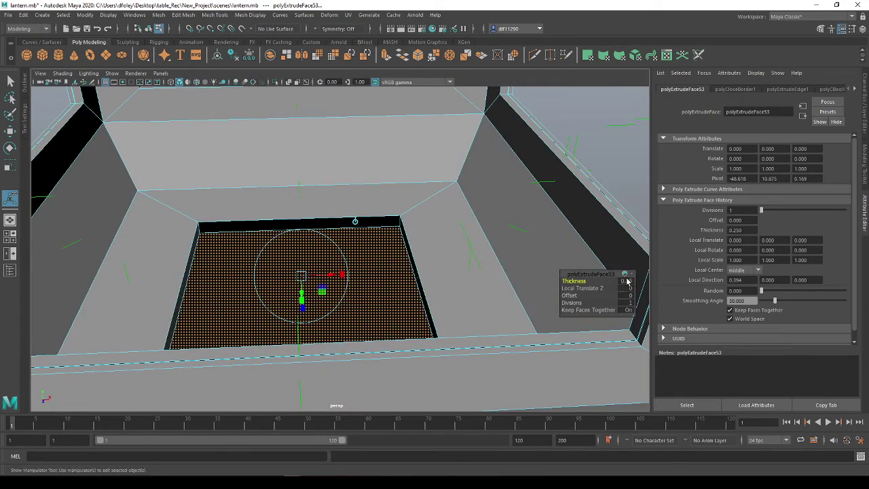
type("1")
key("Return")
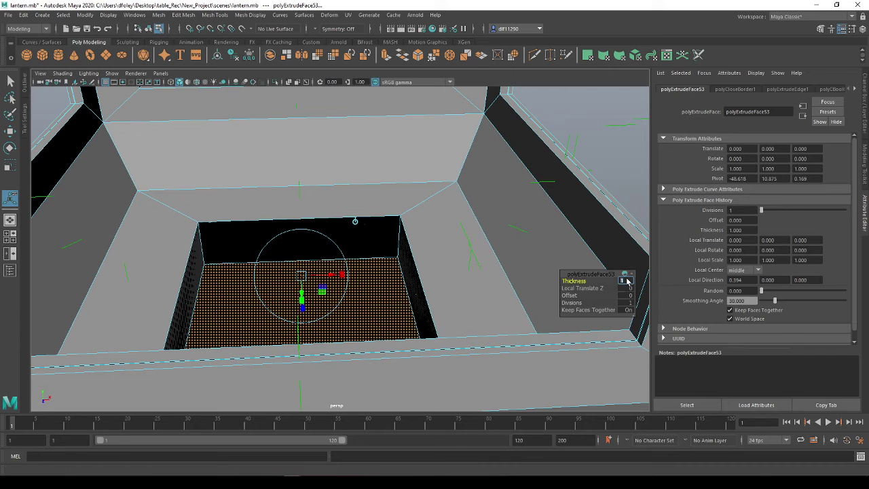
type("-1")
key("Return")
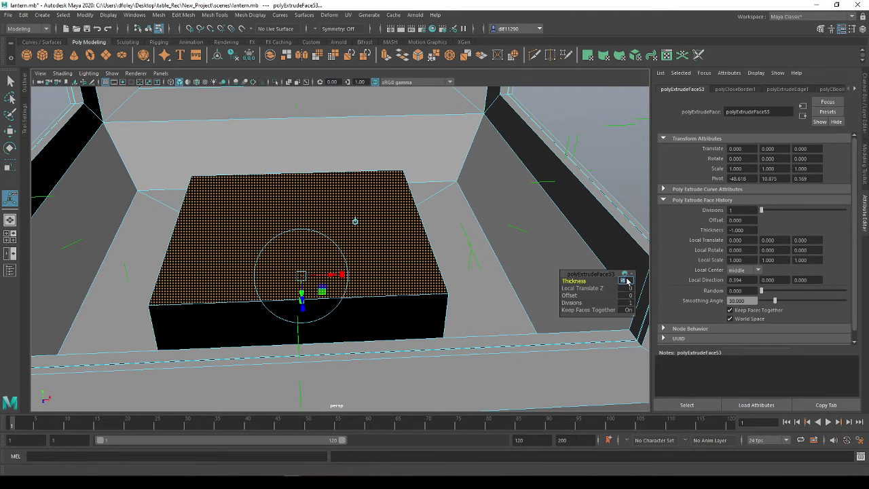
Try reversing the normals of the raised block's faces inside the lantern, and undo the reversal
left_click(585, 129)
left_click_drag(375, 254, 413, 287, "alt")
left_click(324, 251)
left_click(264, 299, "shift")
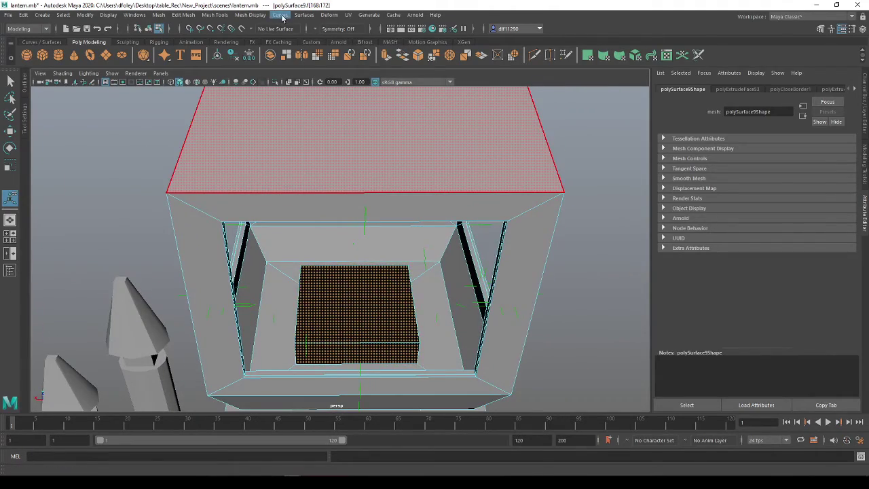
left_click(249, 14)
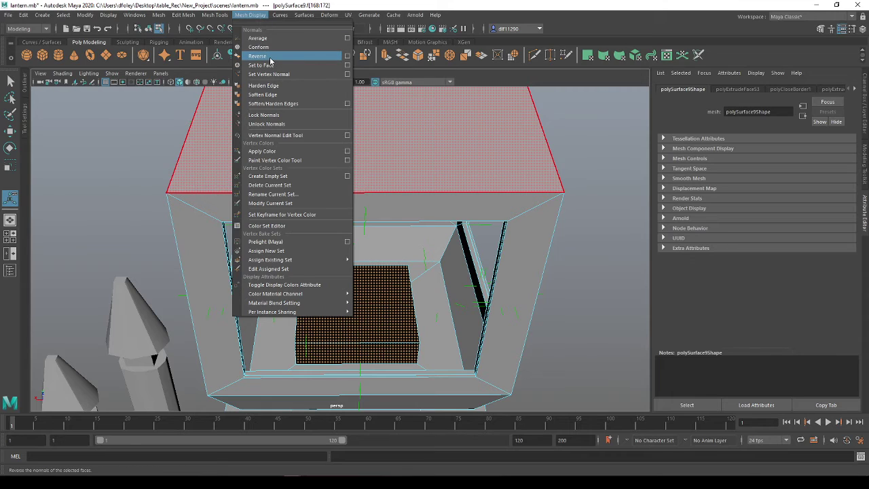
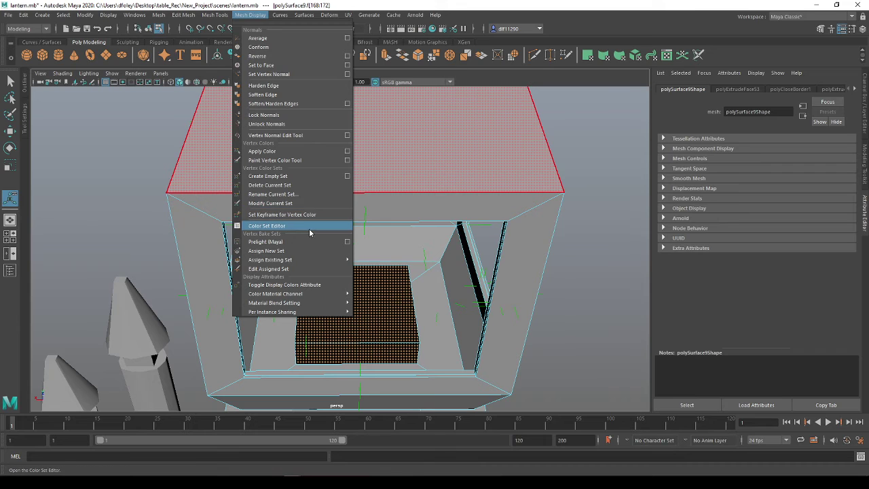
left_click(270, 57)
key("ctrl+z")
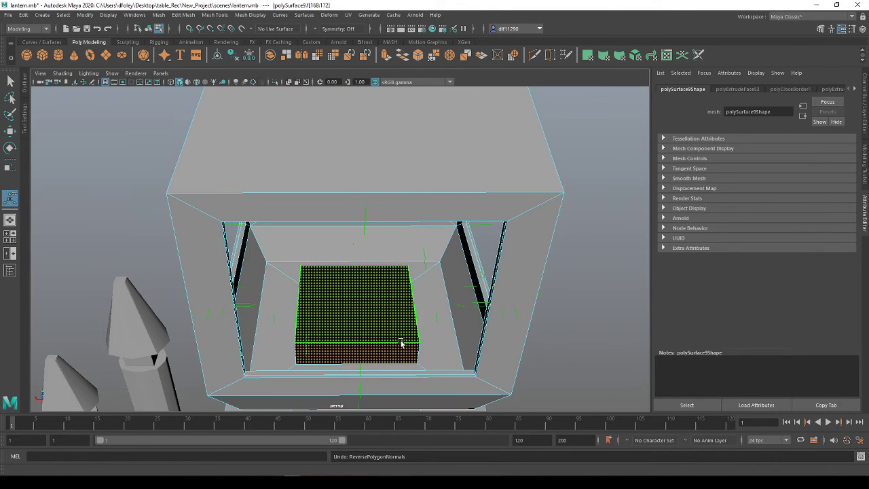
Examine the lantern interior up close and the whole end post with its fence from farther away
left_click_drag(491, 332, 285, 303, "alt")
scroll(254, 303, "down", 6)
left_click(254, 302)
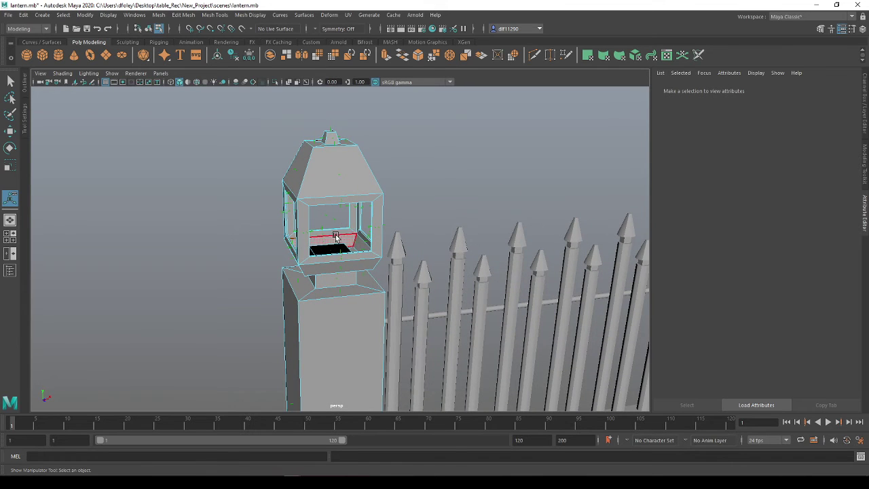
scroll(339, 254, "up", 5)
left_click_drag(339, 254, 321, 254, "alt")
scroll(344, 231, "down", 5)
scroll(344, 233, "down", 6)
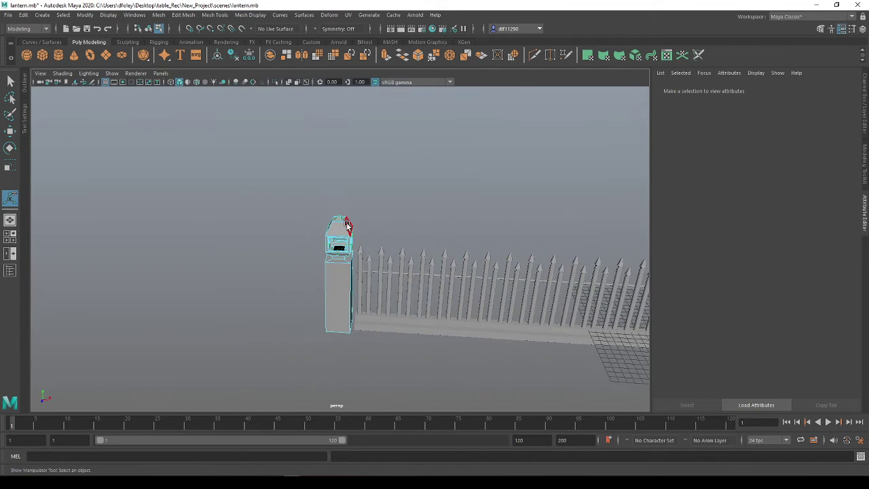
scroll(347, 272, "down", 2)
left_click_drag(350, 288, 350, 277, "alt")
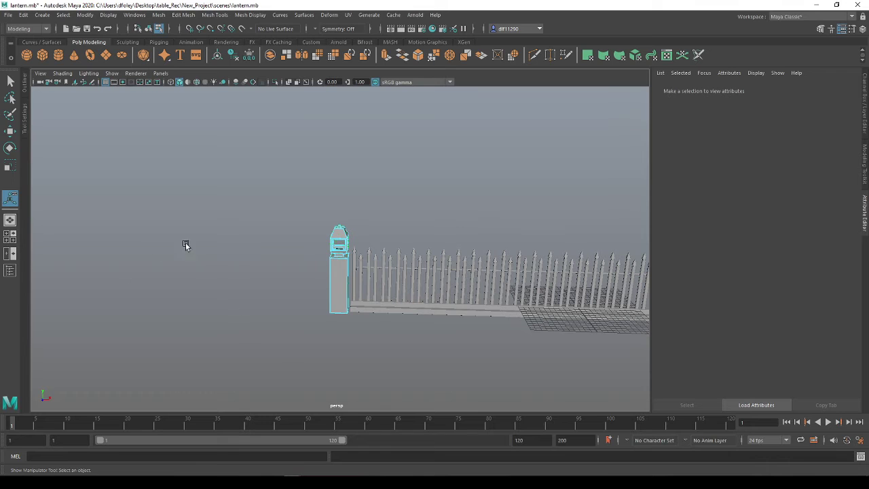
scroll(252, 272, "down", 3)
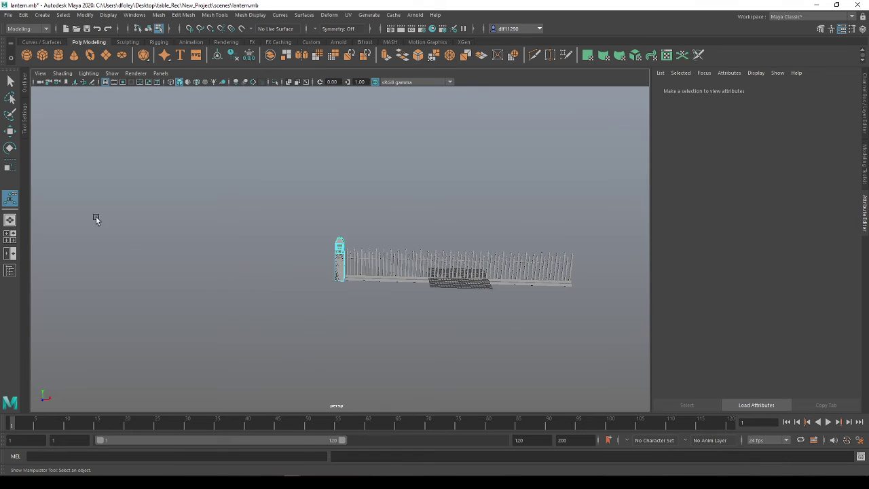
Return the post to object mode and check the lantern post beside the fence with the Select tool active
right_click_drag(408, 230, 460, 218)
key("q")
left_click(401, 333)
scroll(330, 312, "up", 5)
scroll(330, 312, "down", 2)
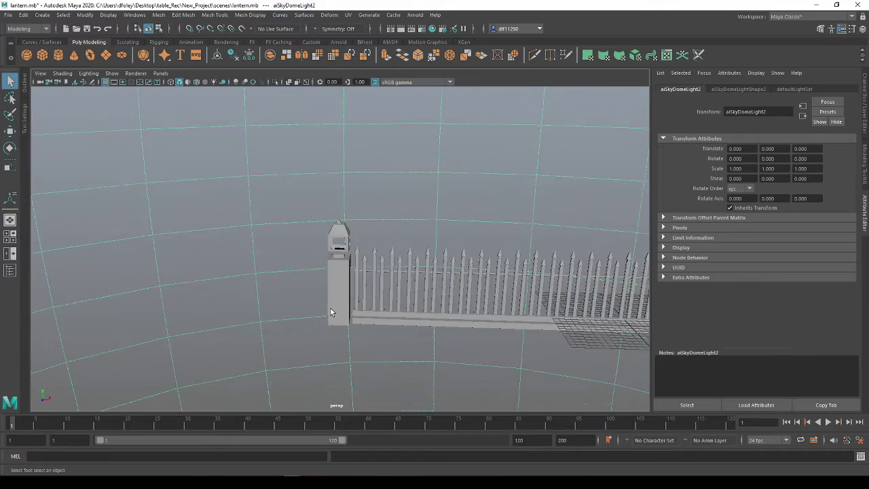
scroll(331, 311, "down", 3)
scroll(334, 284, "up", 6)
left_click_drag(317, 311, 356, 311, "alt")
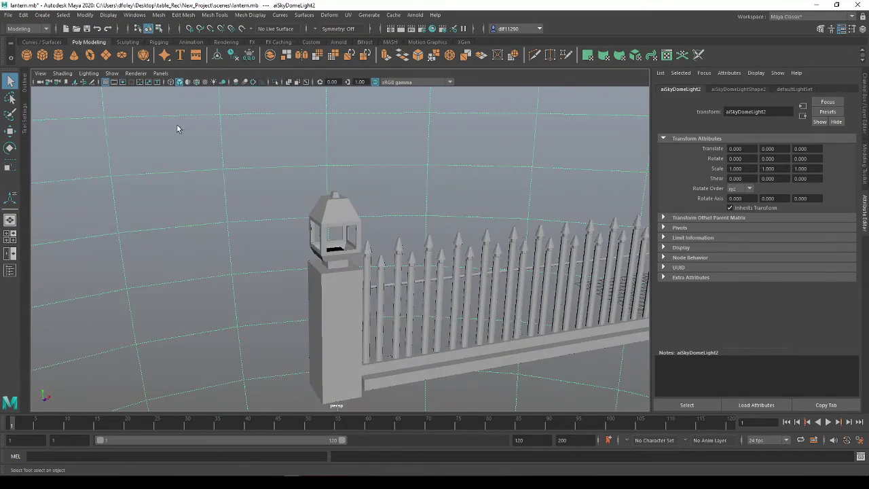
Make the hidden lantern object polySurface14 visible again
left_click(27, 86)
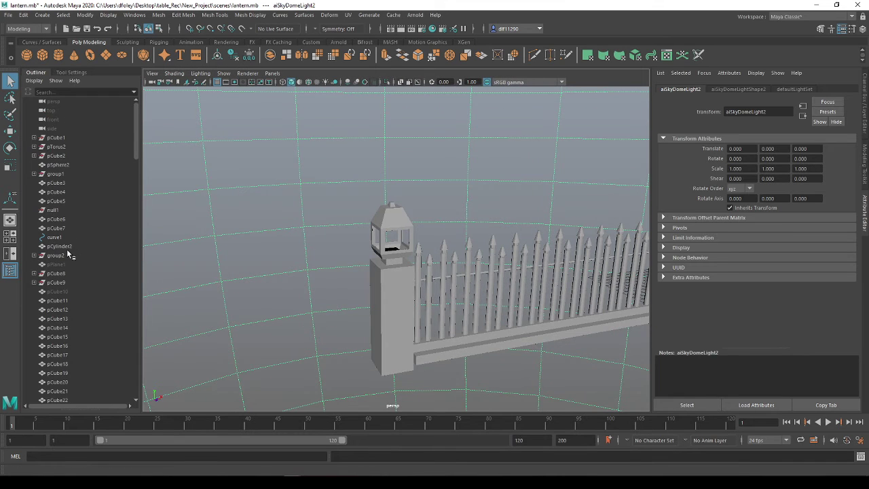
scroll(67, 249, "down", 15)
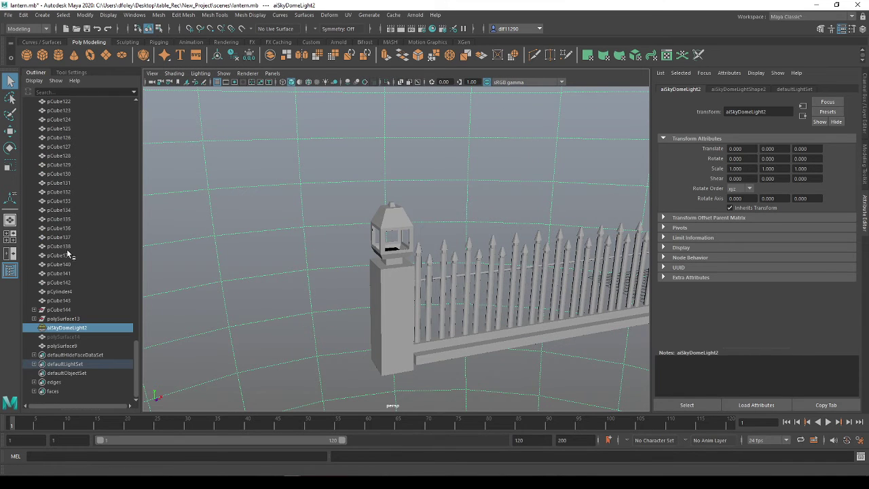
left_click(76, 336)
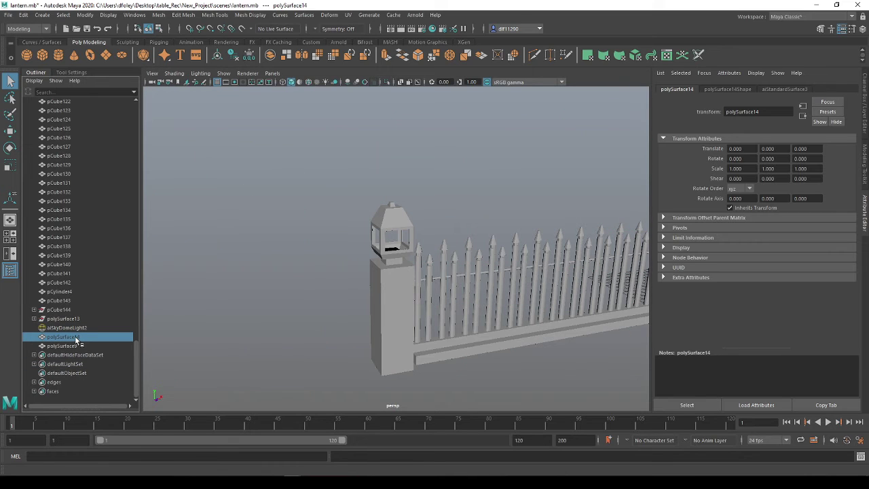
key("ctrl+h")
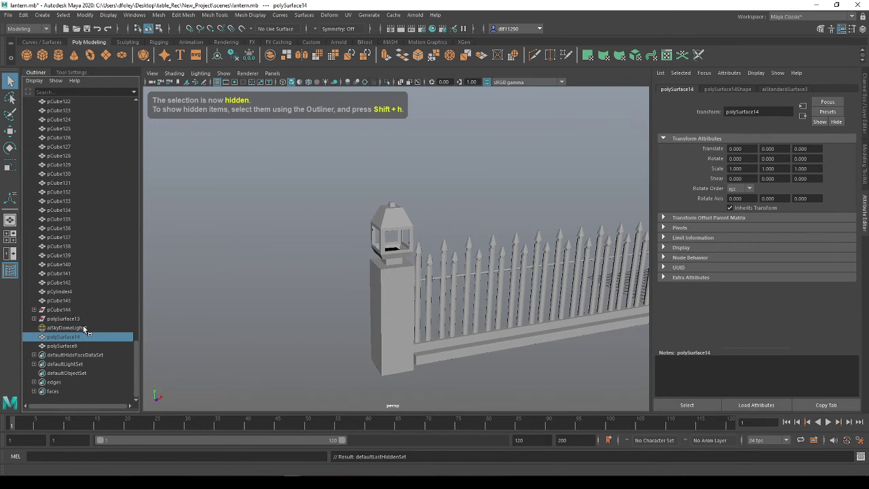
scroll(85, 285, "up", 12)
scroll(80, 235, "up", 5)
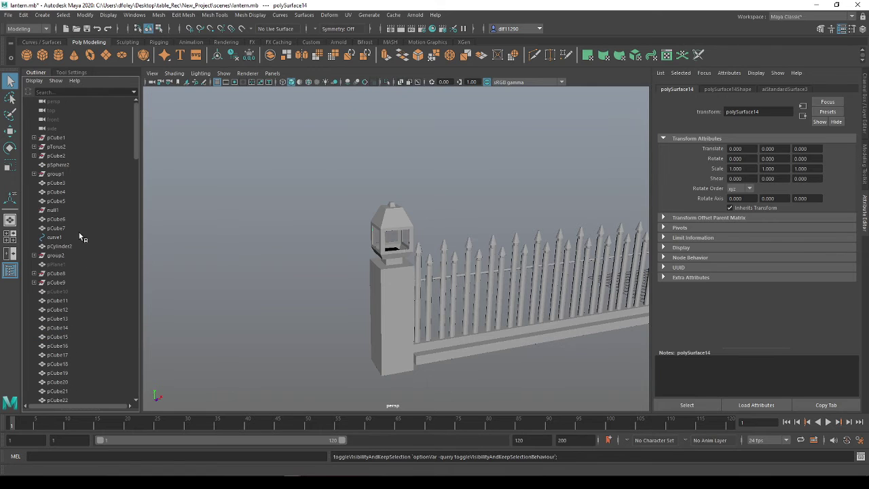
Delete the sky dome light surrounding the fence scene
scroll(307, 351, "down", 6)
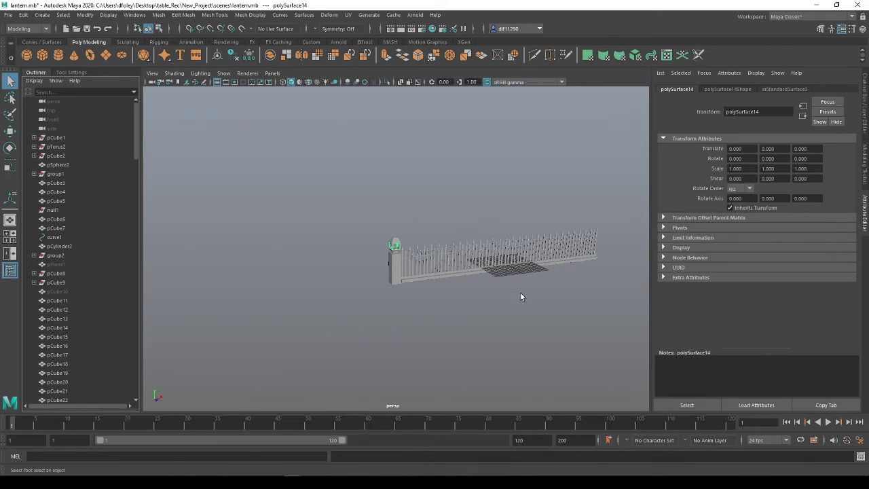
left_click(519, 293)
key("Delete")
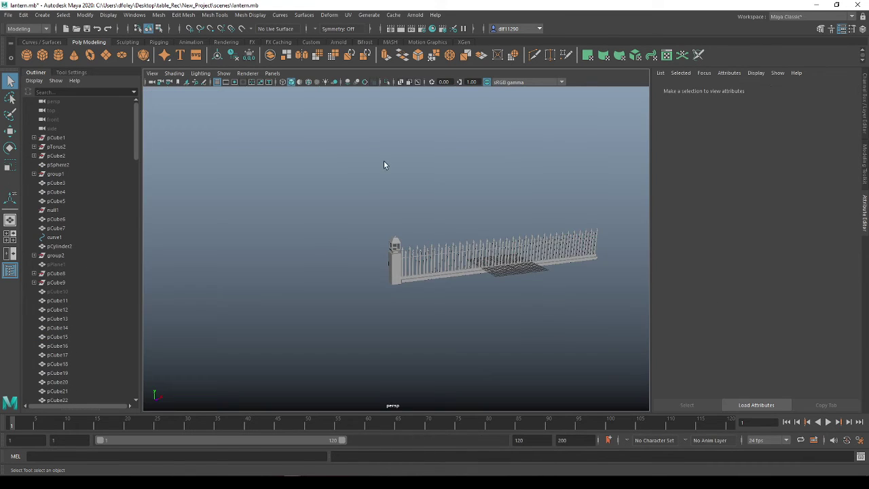
scroll(376, 236, "up", 5)
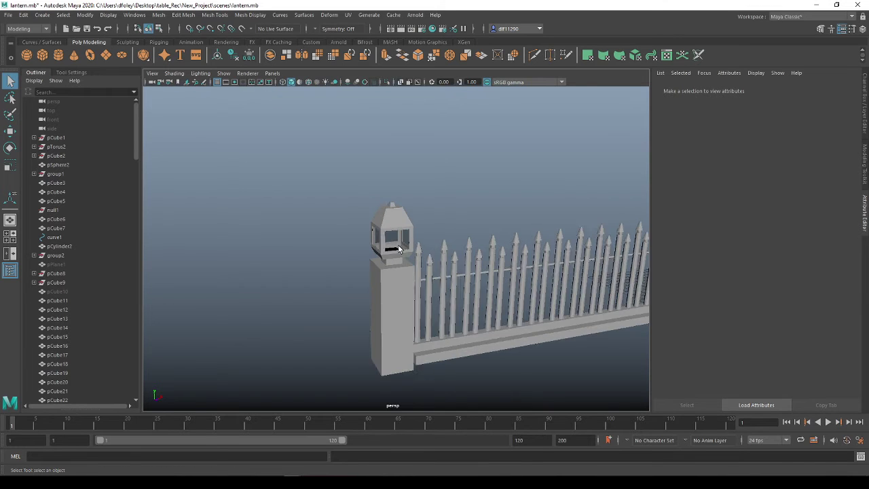
scroll(345, 247, "down", 5)
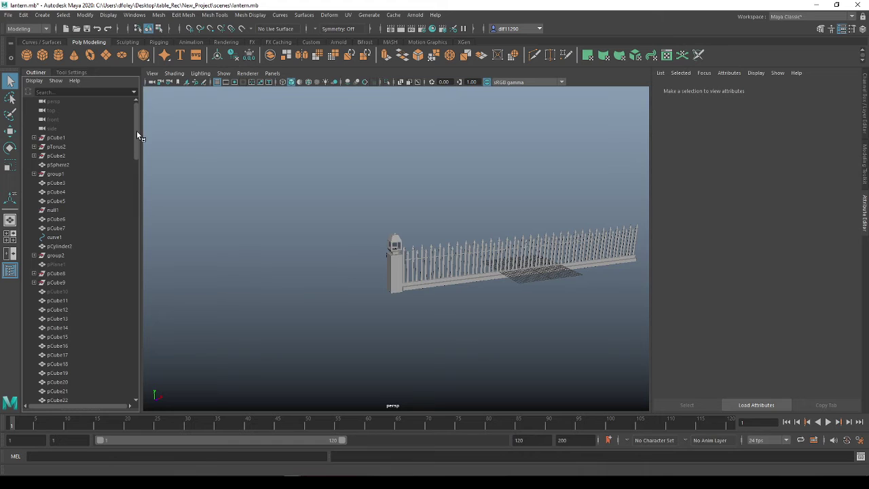
Put the whole fence and lantern post in a new display layer made from the selection, and hide that layer
left_click_drag(136, 131, 156, 348)
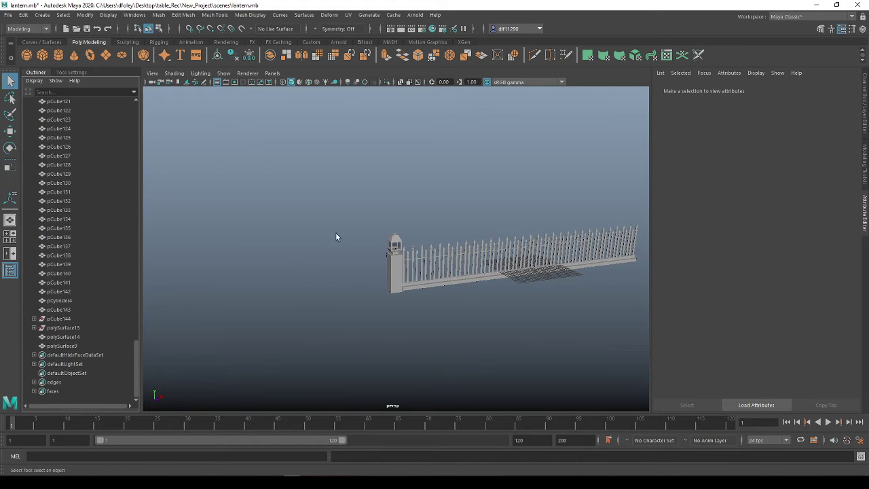
scroll(335, 237, "down", 3)
left_click_drag(558, 343, 234, 231)
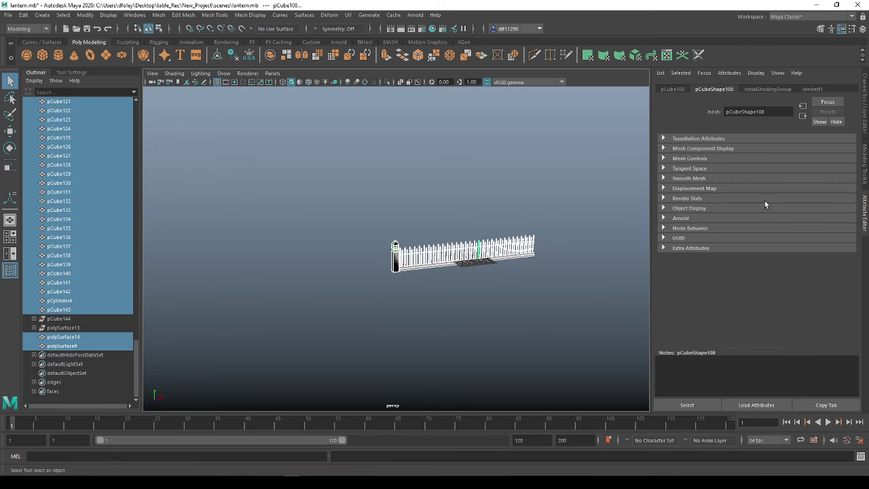
left_click(866, 97)
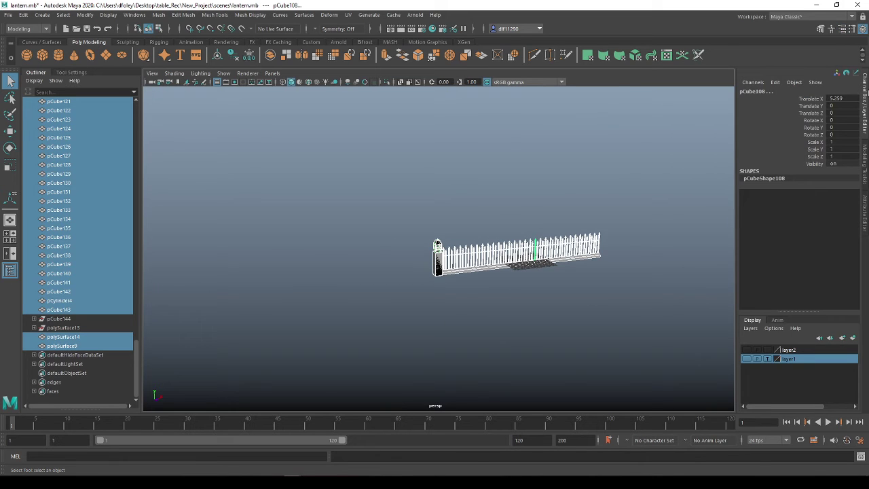
left_click(750, 328)
left_click(759, 346)
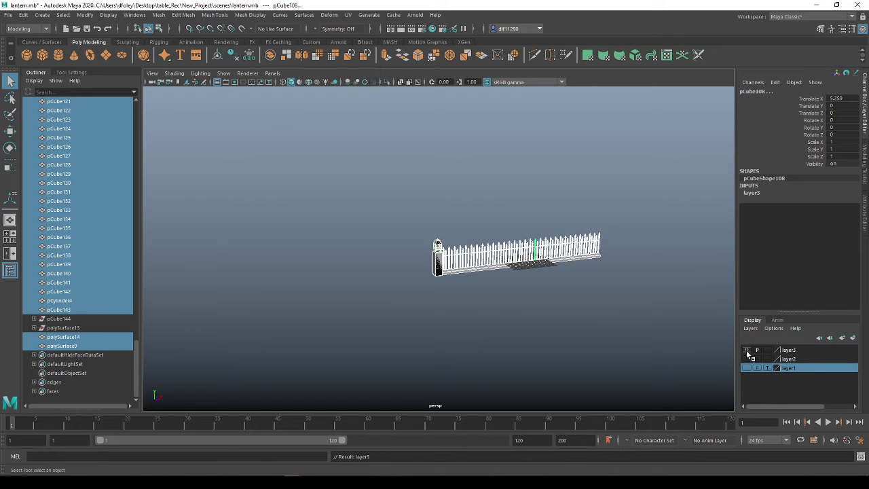
left_click(746, 350)
Close the Outliner and create a polygon cylinder at the center of the empty grid
right_click_drag(609, 232, 618, 277, "alt")
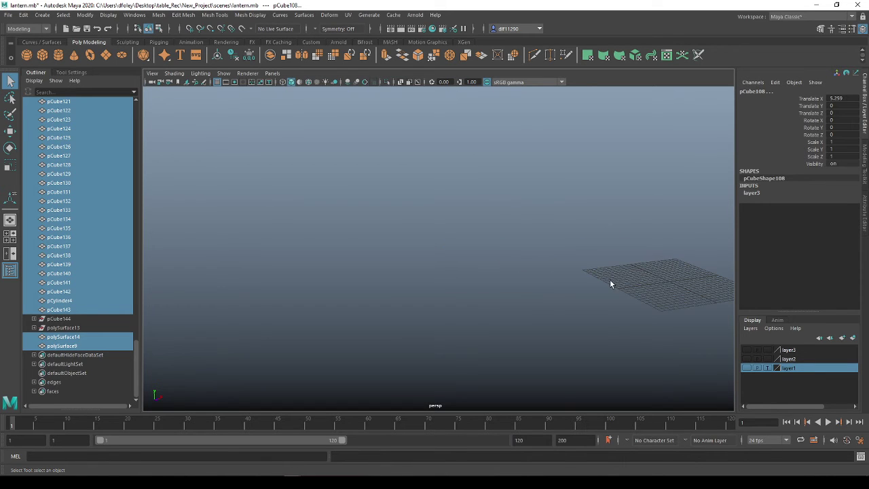
middle_click_drag(585, 264, 534, 271, "alt")
right_click_drag(534, 270, 545, 299, "alt")
middle_click_drag(545, 299, 458, 190, "alt")
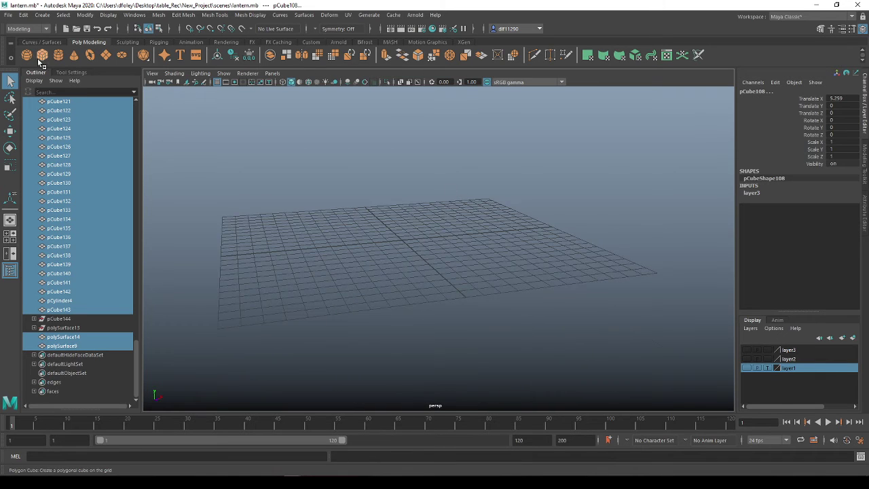
left_click(36, 72)
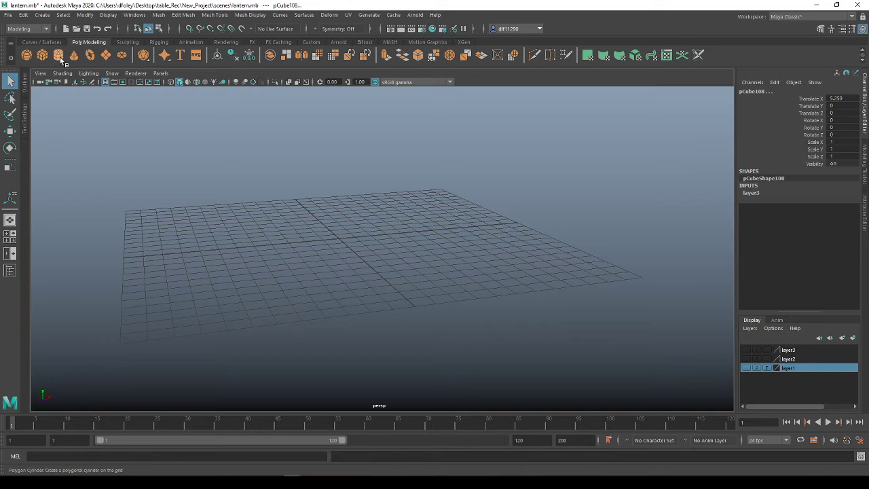
left_click(58, 55)
scroll(339, 237, "up", 5)
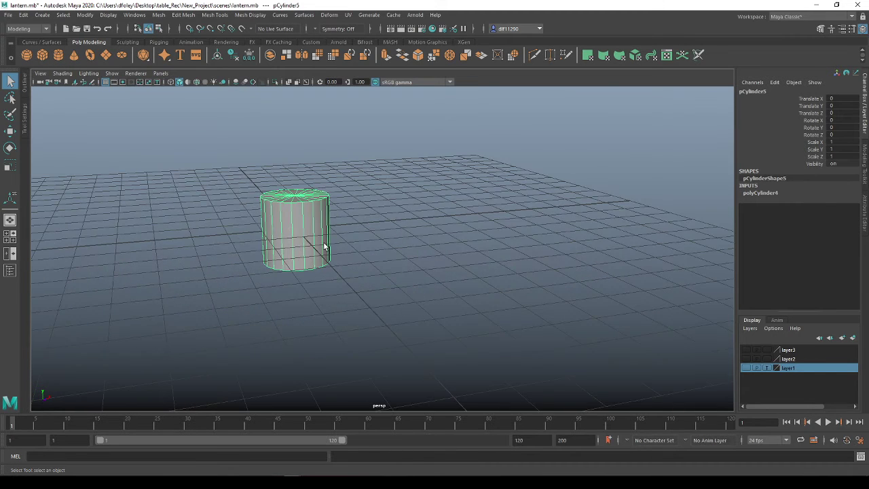
middle_click_drag(283, 251, 360, 227, "alt")
Stretch the cylinder vertically to a Y scale of about 1.78 and raise it to about 1.92 in Y
key("r")
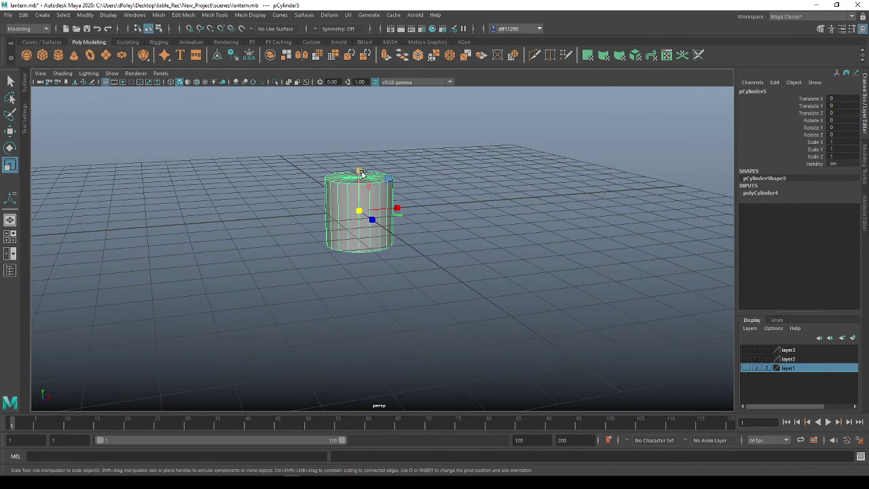
left_click_drag(361, 174, 359, 140)
key("w")
left_click_drag(359, 169, 358, 142)
scroll(356, 144, "down", 4)
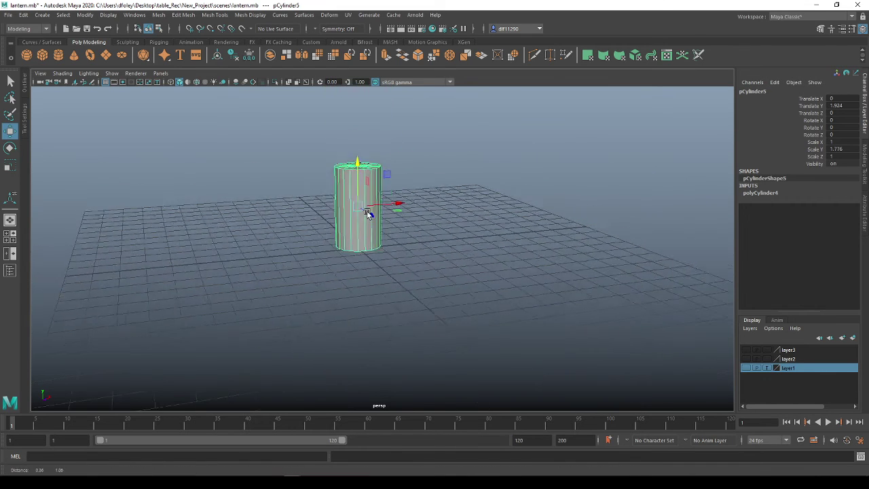
scroll(367, 214, "down", 1)
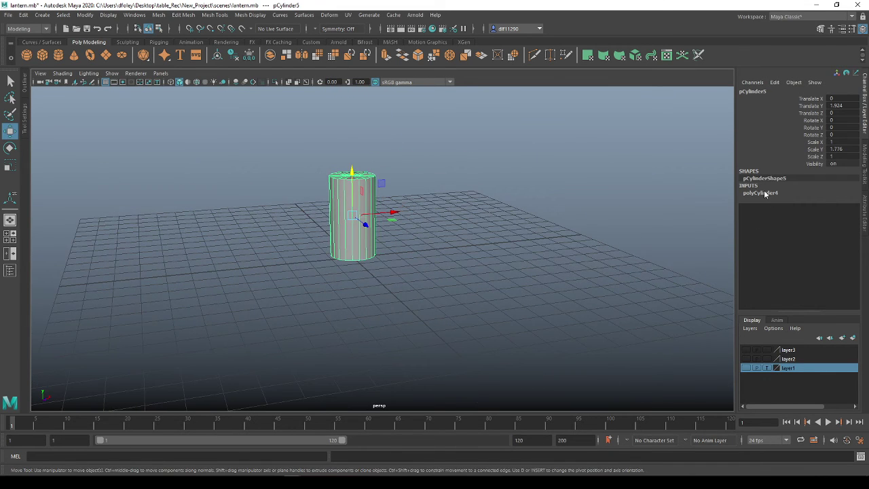
Set the cylinder's height subdivisions to 14 and its cap subdivisions to 5
left_click(765, 193)
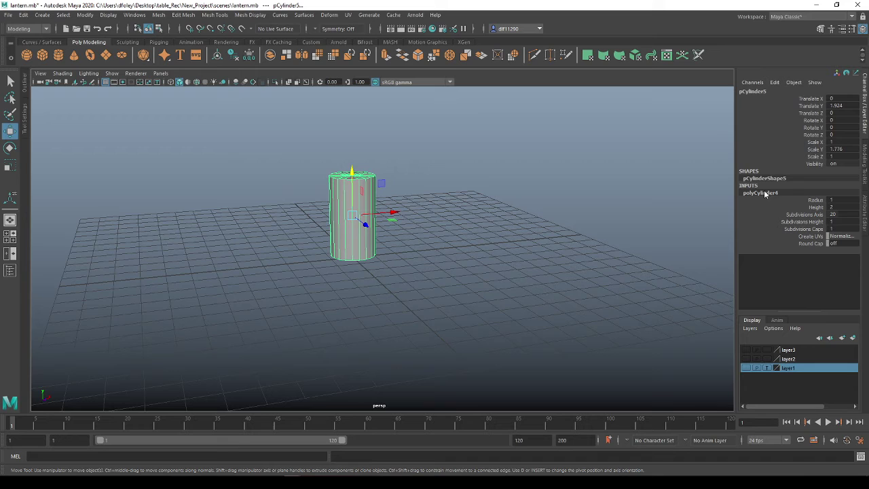
left_click(841, 222)
middle_click_drag(843, 223, 865, 222)
left_click(831, 228)
Switch the cylinder to face selection, turn on Soft Select, and shrink its falloff radius to cover only the center of the top cap
left_click_drag(388, 153, 331, 234, "alt")
right_click(292, 214)
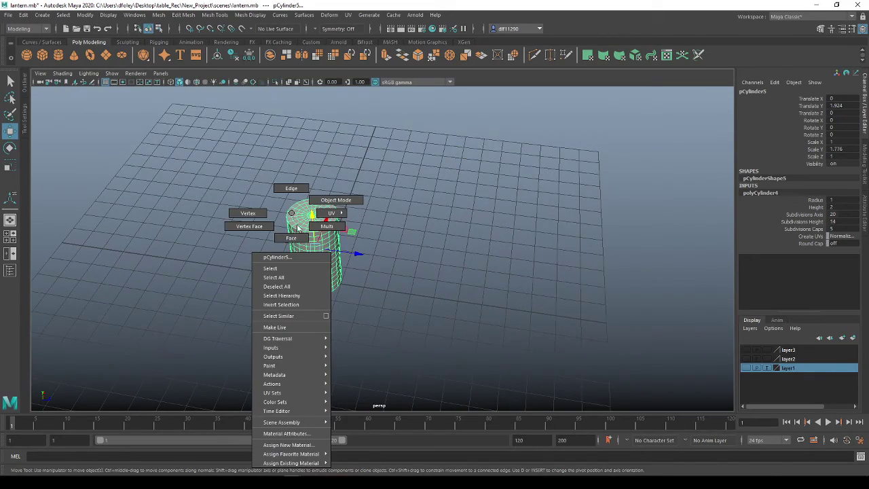
right_click_drag(297, 228, 291, 237)
scroll(307, 213, "up", 5)
middle_click_drag(293, 213, 457, 322, "alt")
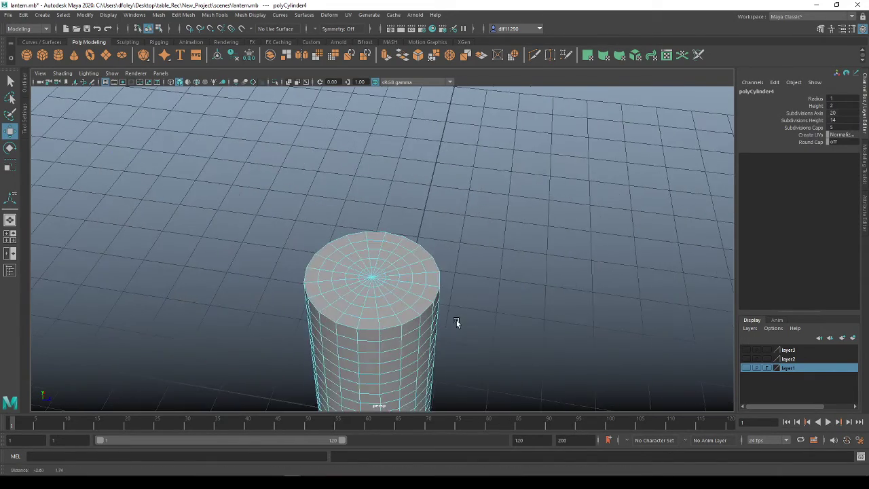
key("b")
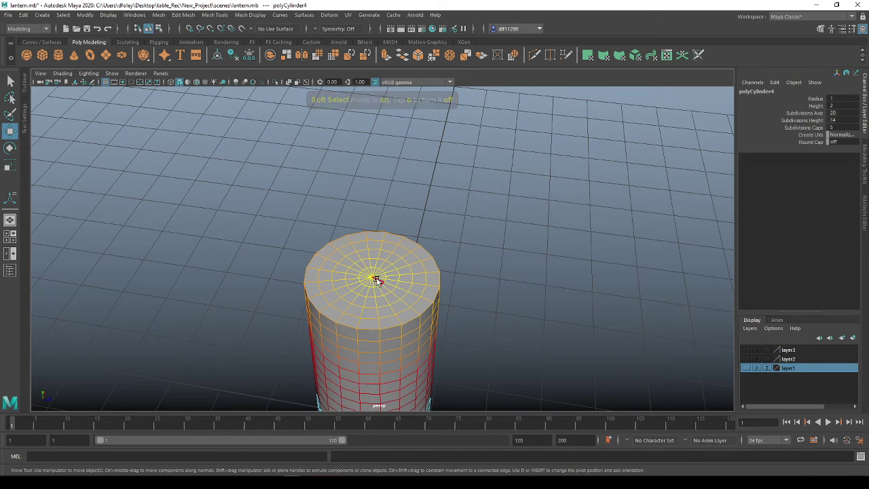
key("b")
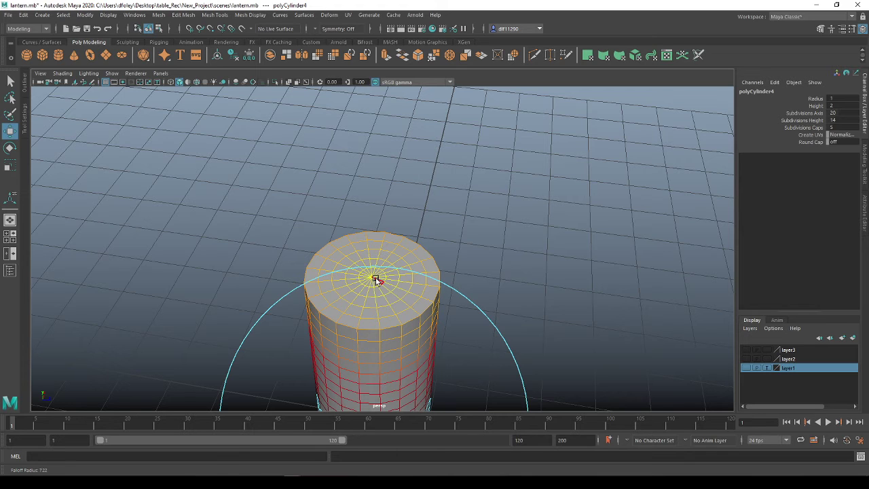
left_click_drag(375, 278, 252, 293)
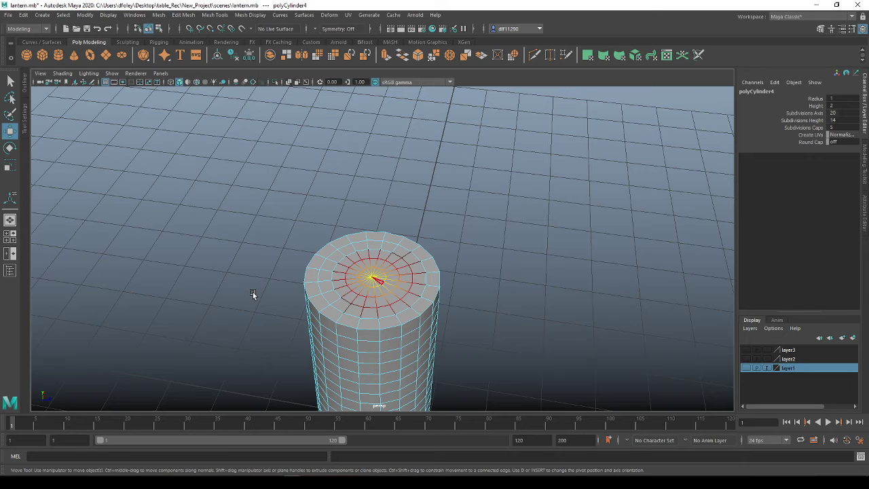
double_click(375, 280)
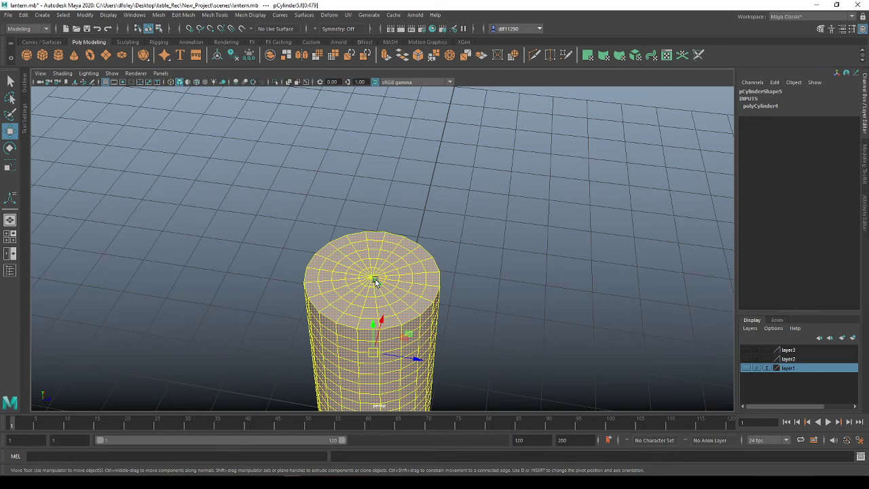
left_click(382, 278)
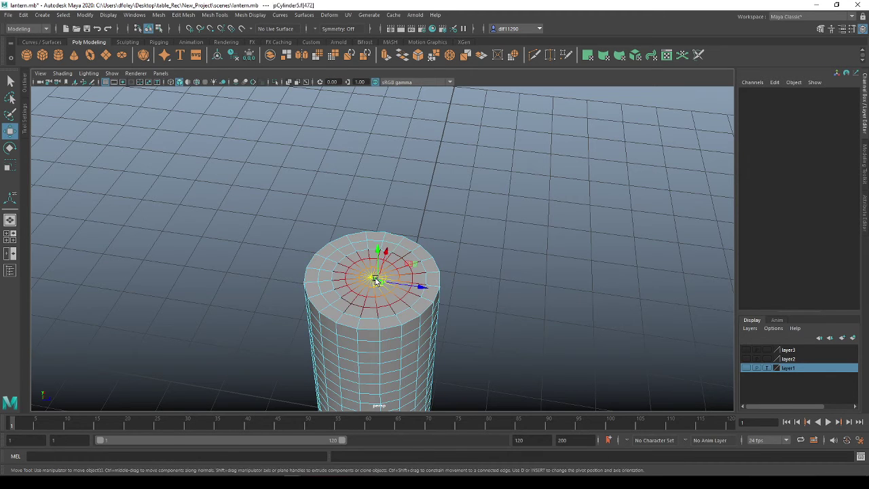
left_click_drag(386, 255, 380, 267)
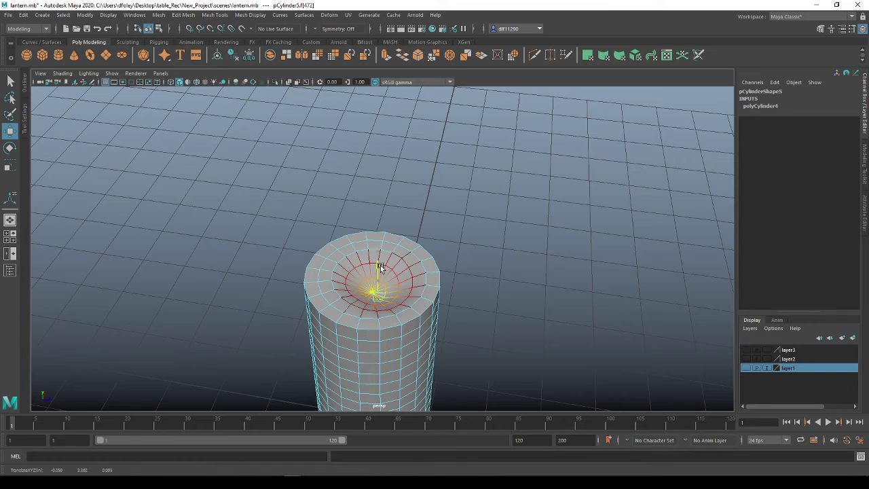
key("ctrl+z")
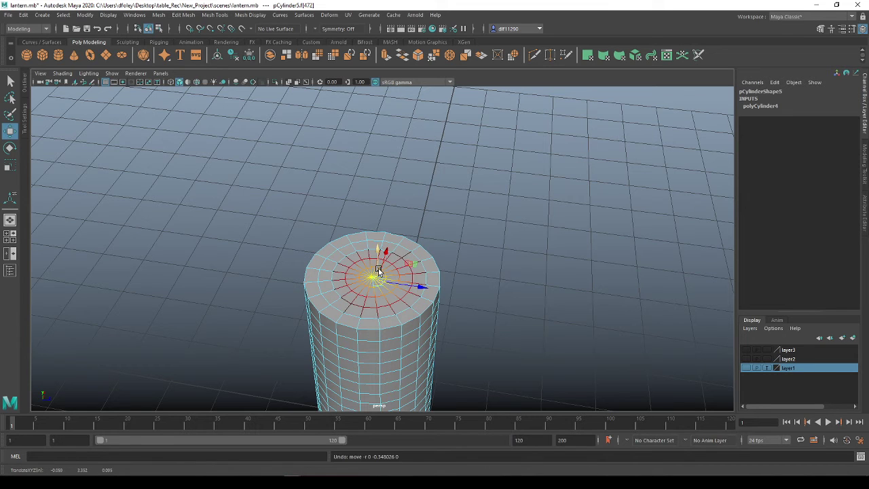
double_click(347, 305)
left_click_drag(389, 238, 373, 265)
key("ctrl+z")
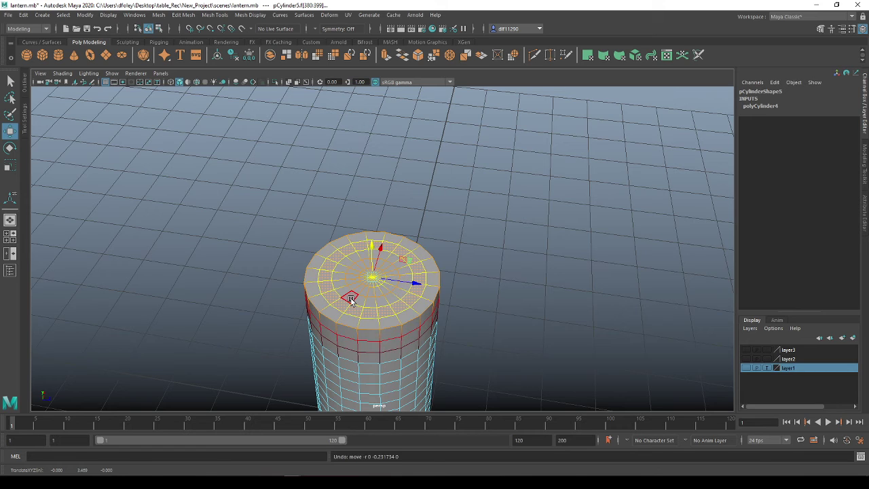
Select the middle ring of faces on the top cap and lower it to about 3.48 in Y
left_click(349, 298)
double_click(341, 289, "shift")
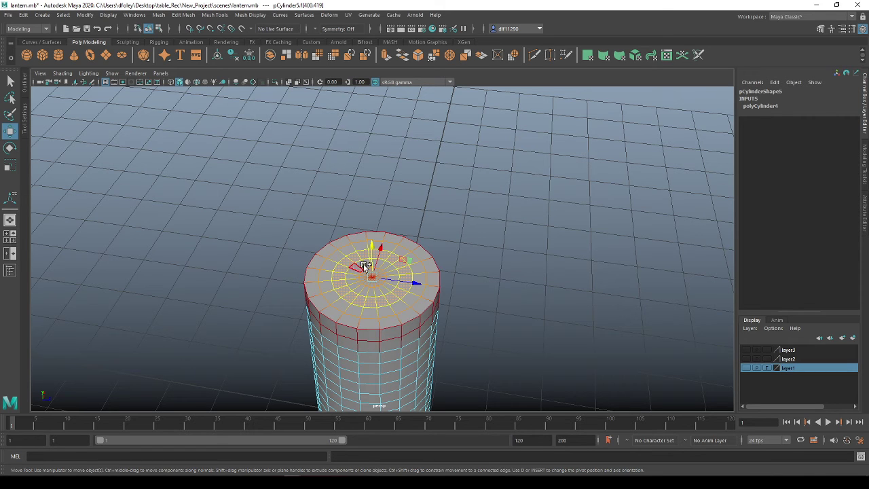
mouse_move(372, 248)
left_mouse_down()
mouse_move(373, 264)
mouse_move(370, 258)
left_mouse_up()
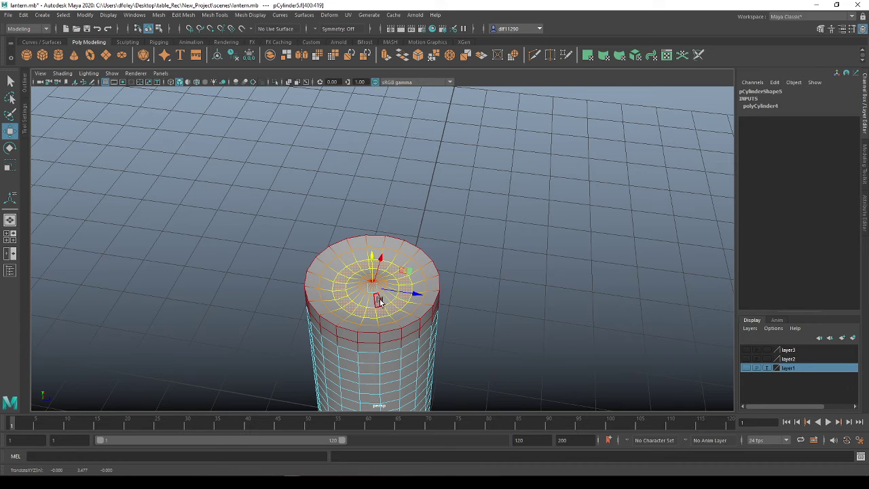
Select all the triangular faces at the center of the top cap and push them down to deepen the recess
double_click(379, 301)
left_click(373, 285)
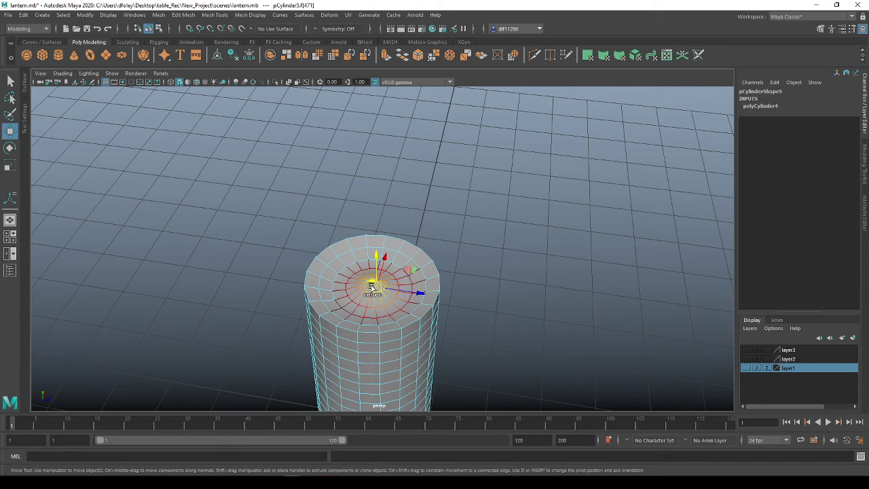
scroll(371, 285, "up", 5)
left_click(349, 343)
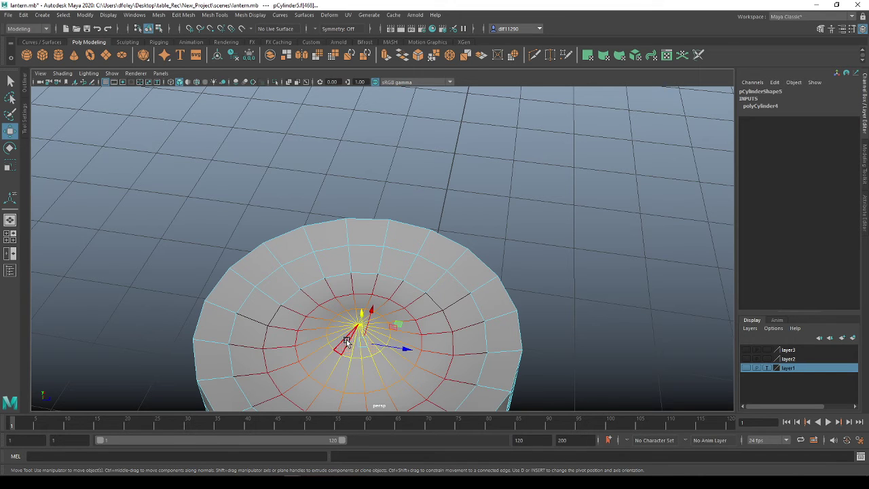
left_click(346, 339)
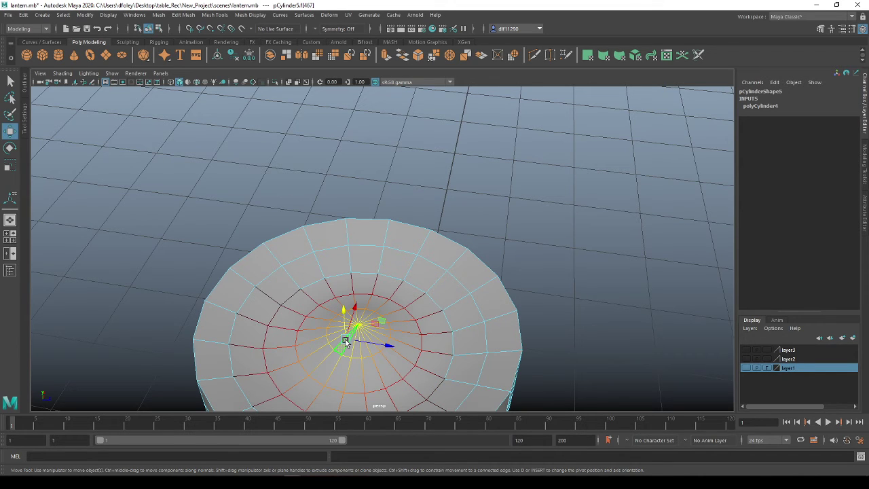
key("b")
left_click(359, 323, "ctrl")
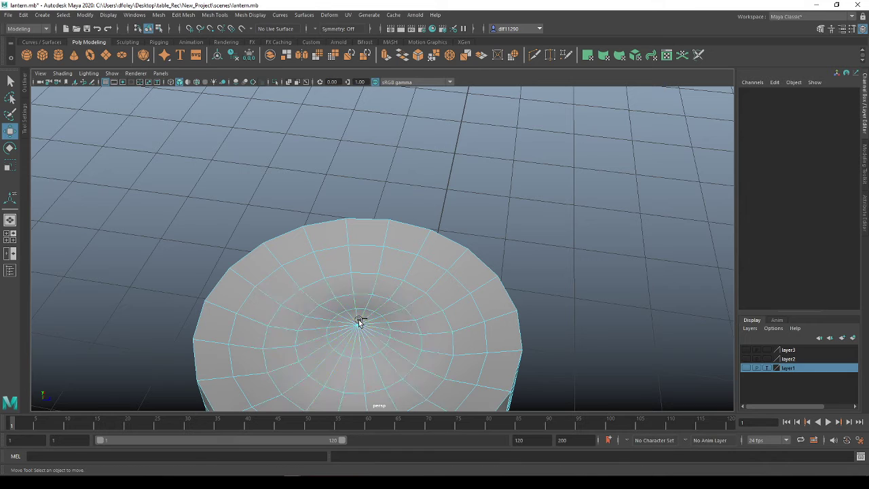
mouse_move(360, 321)
left_mouse_down("shift")
mouse_move(340, 333)
mouse_move(369, 323)
left_mouse_up("shift")
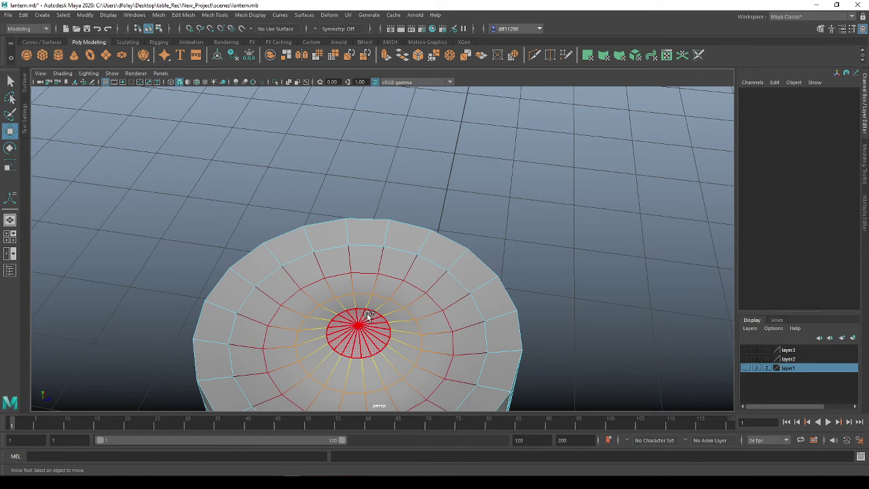
double_click(366, 316)
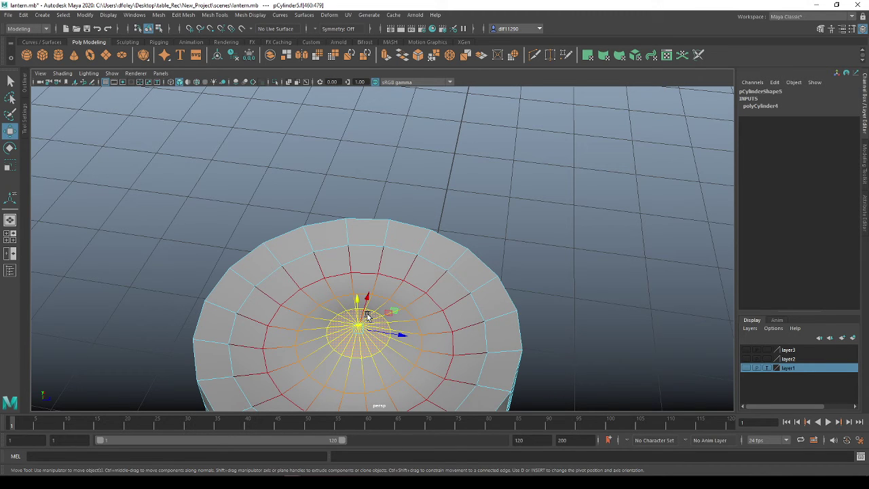
left_click_drag(358, 304, 357, 326)
scroll(356, 326, "down", 5)
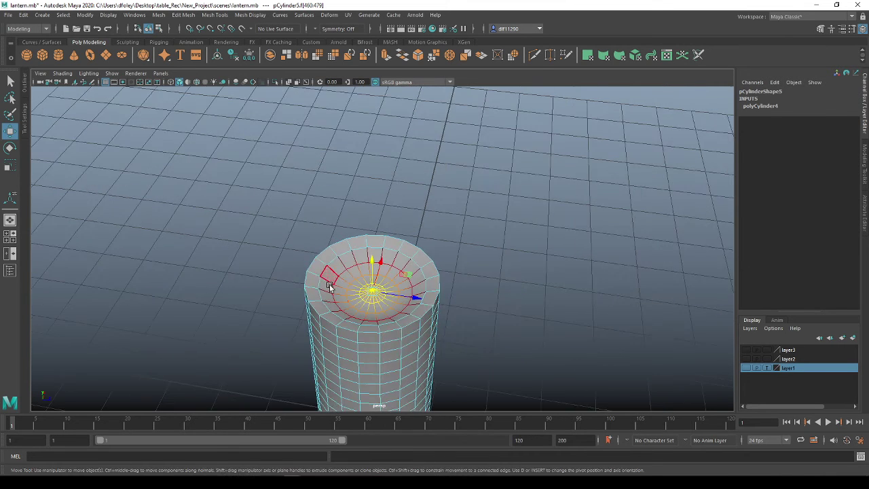
Select a two-by-two block of side faces just below the rim and lower it to make a dip in the rim
left_click_drag(412, 382, 378, 298, "alt")
left_click(365, 290)
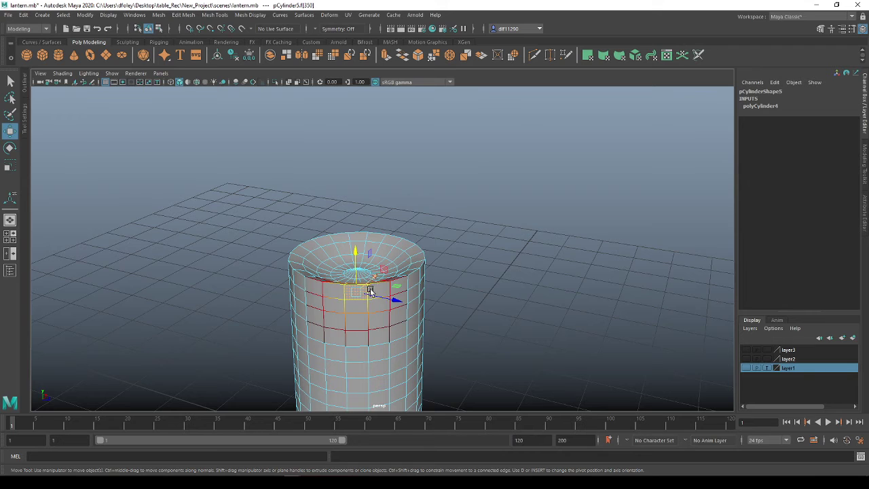
left_click(380, 291)
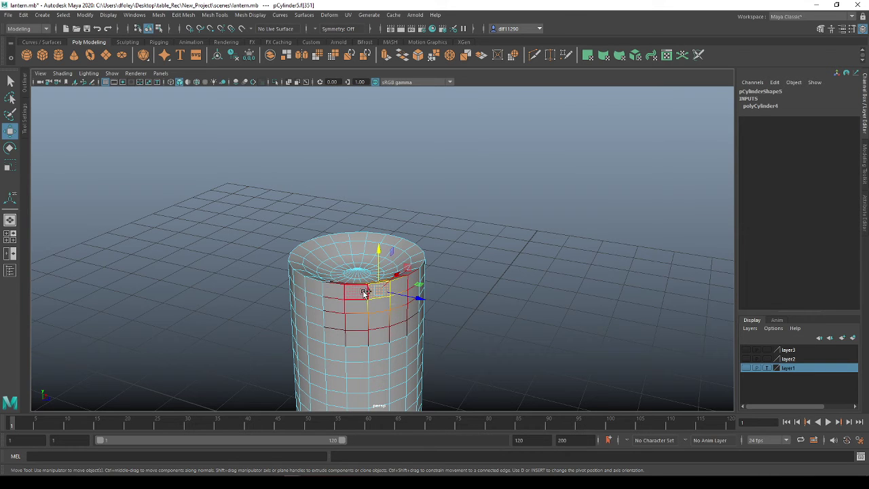
left_click(366, 293, "shift")
left_click(364, 306, "shift")
left_click(381, 307, "shift")
left_click_drag(372, 267, 392, 270)
Select side faces at several other spots just below the rim and lower them together to make the top edge uneven
left_click(389, 270)
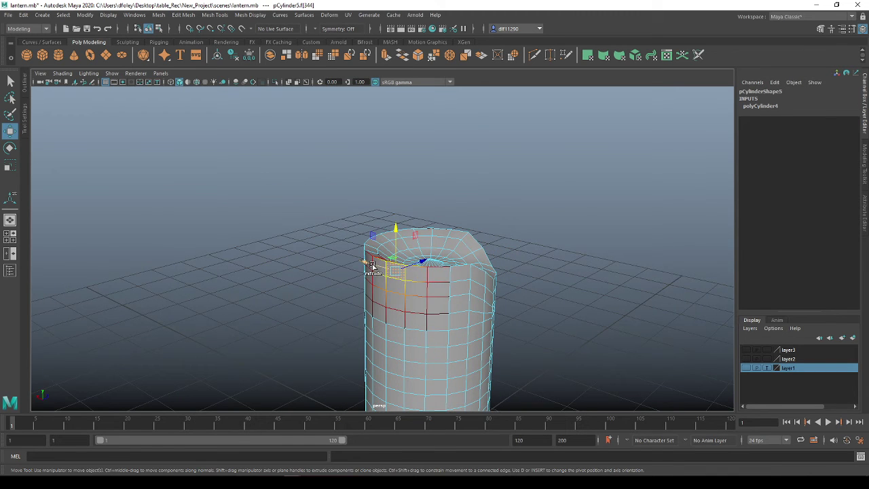
left_click(405, 280, "shift")
mouse_move(403, 246)
left_mouse_down("alt")
mouse_move(407, 272)
mouse_move(465, 272)
mouse_move(404, 249)
left_mouse_up("alt")
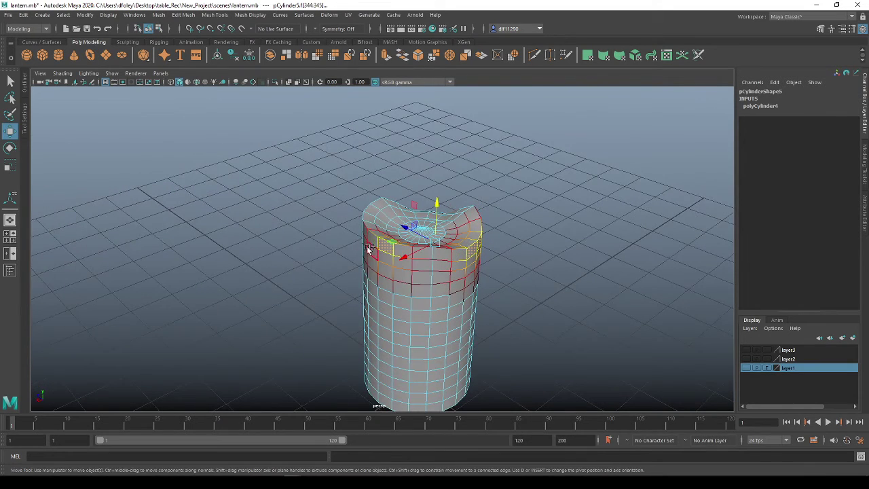
left_click(372, 245)
left_click(386, 273)
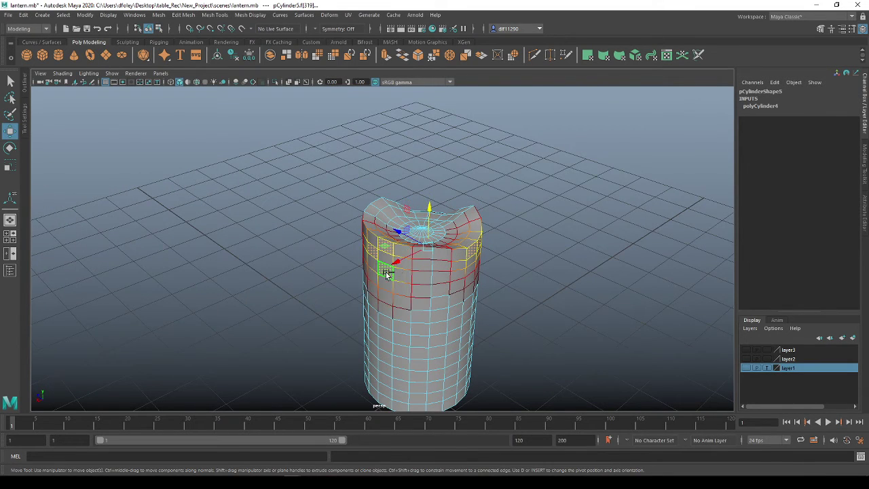
left_click_drag(428, 219, 430, 229)
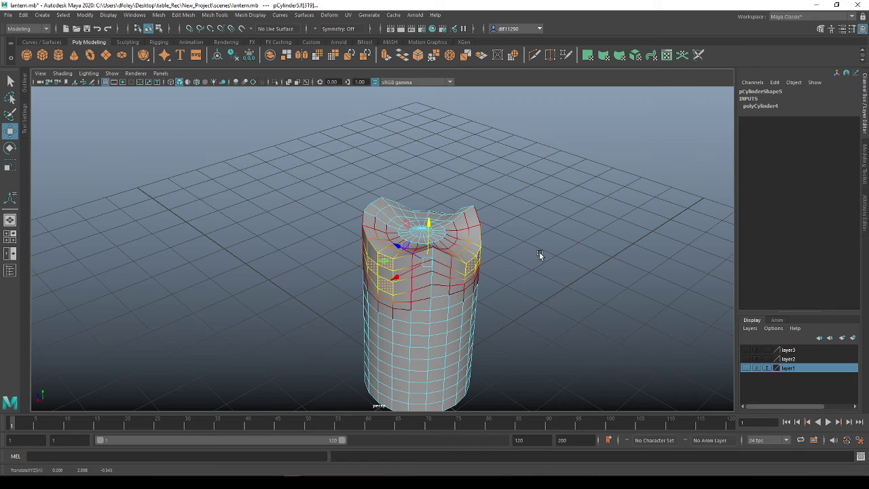
Switch to vertex selection and lower the center vertex of the top recess to about 3.19 in Y
left_click_drag(540, 254, 416, 247, "alt")
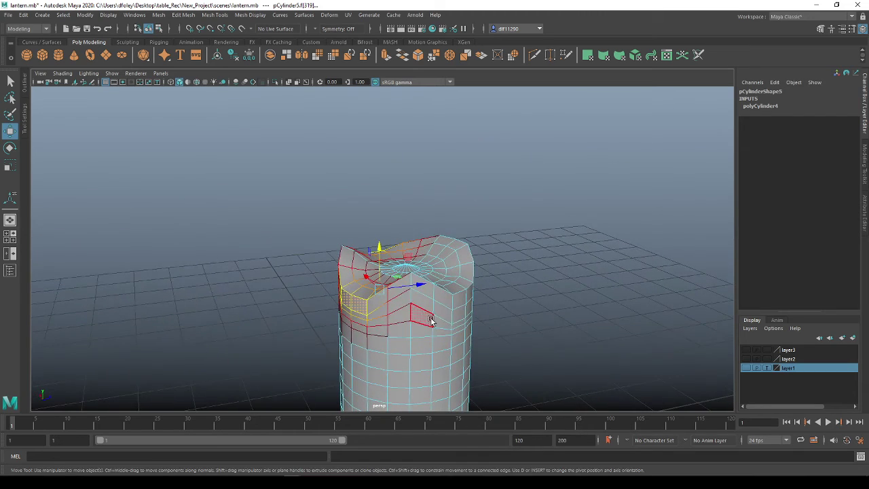
scroll(417, 261, "up", 3)
right_click_drag(438, 231, 395, 231)
left_click(423, 274)
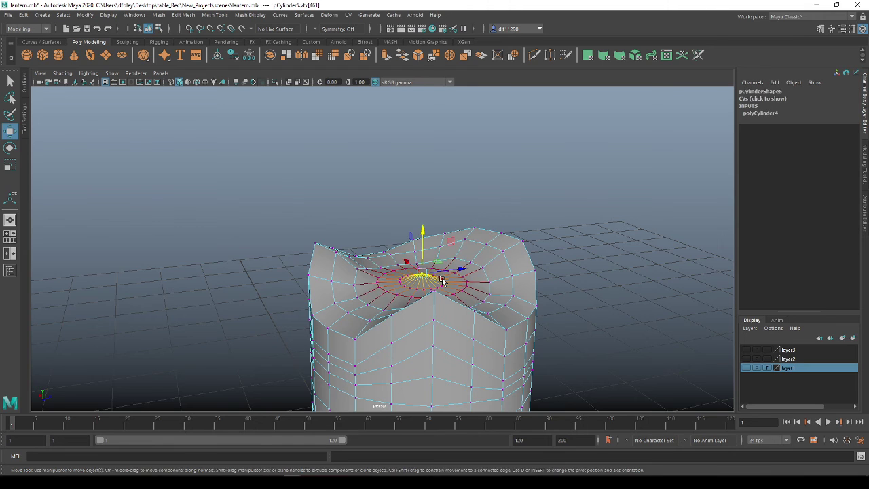
left_click_drag(421, 232, 423, 263)
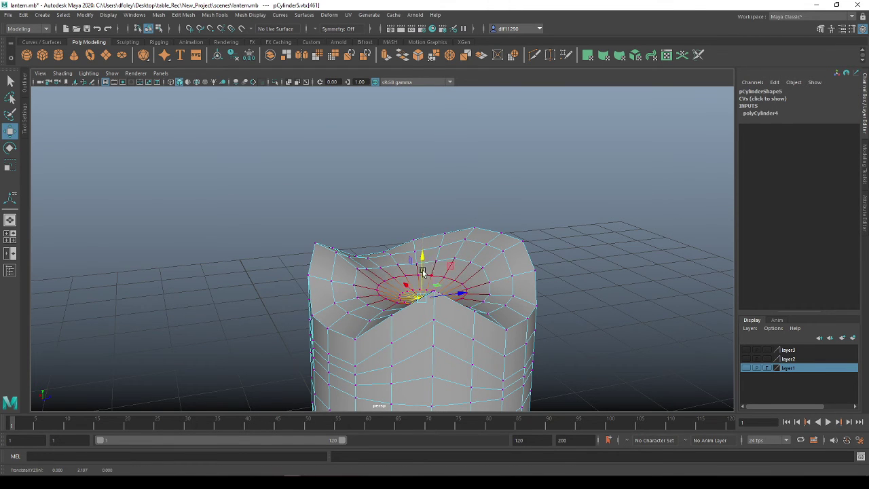
scroll(424, 263, "down", 5)
Return the cylinder to object mode and turn on its smooth mesh preview
right_click_drag(417, 315, 474, 347)
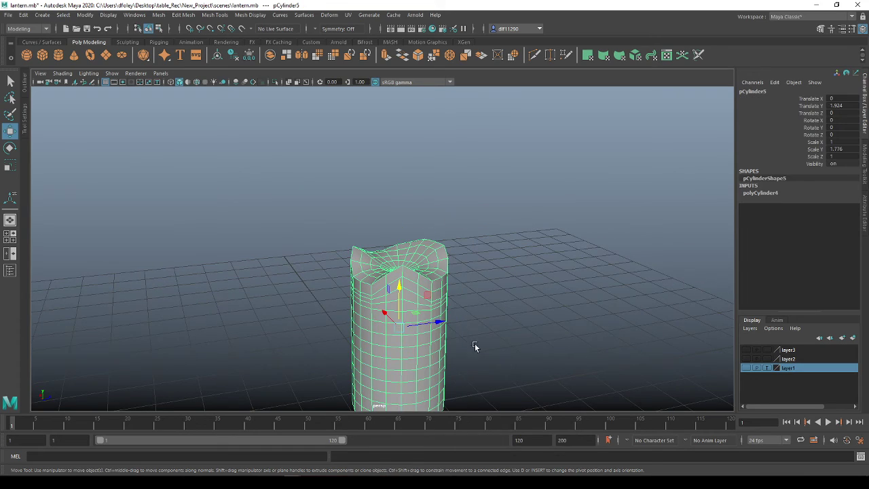
key("3")
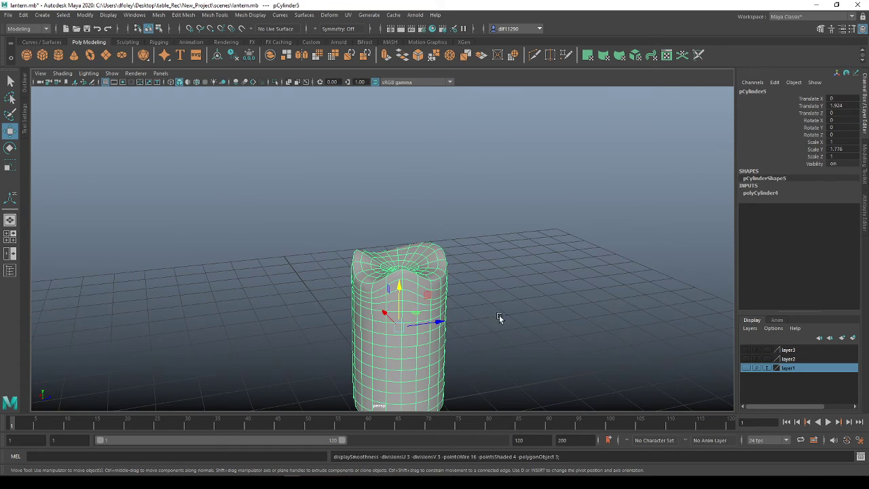
left_click_drag(499, 318, 521, 319, "alt")
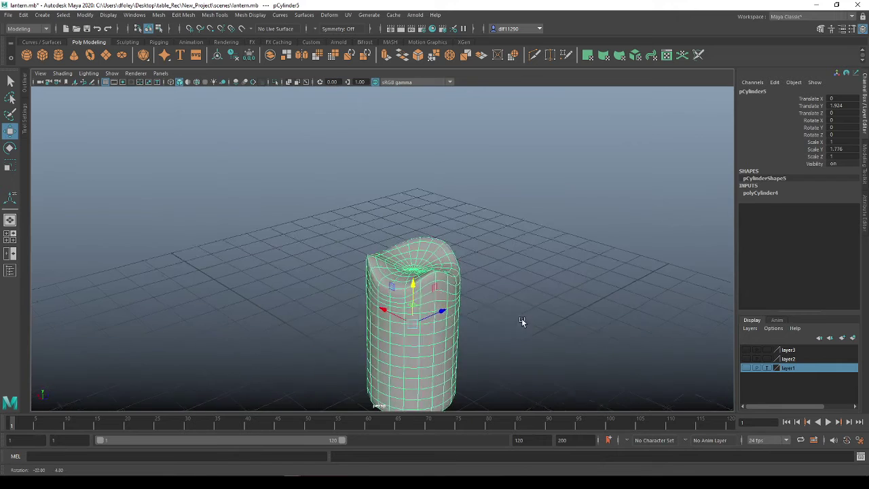
Select a vertex on the rim of the smoothed cylinder and lower it to about 3.04 in Y
right_click_drag(421, 234, 387, 230)
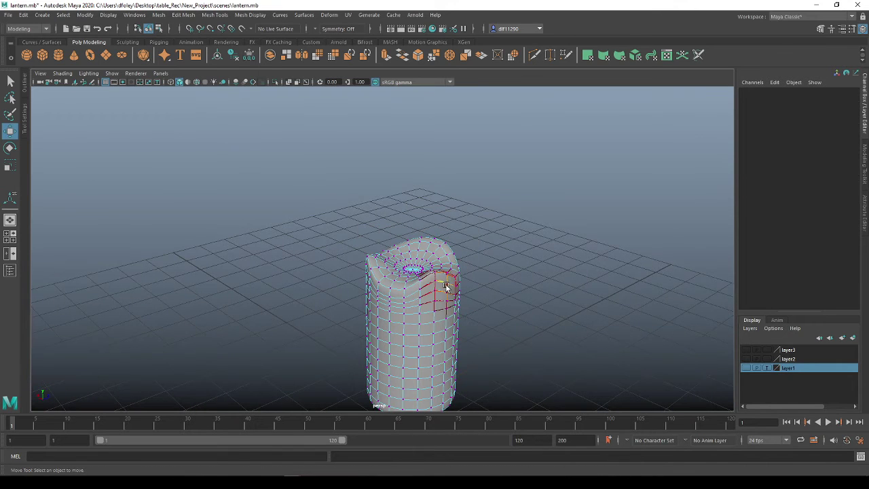
left_click(435, 271)
left_click_drag(437, 229, 448, 300)
Switch to face selection, select the upper part of a vertical strip of side faces below the dip in the rim, and turn off soft selection
right_click_drag(409, 283, 409, 275)
left_click(408, 255)
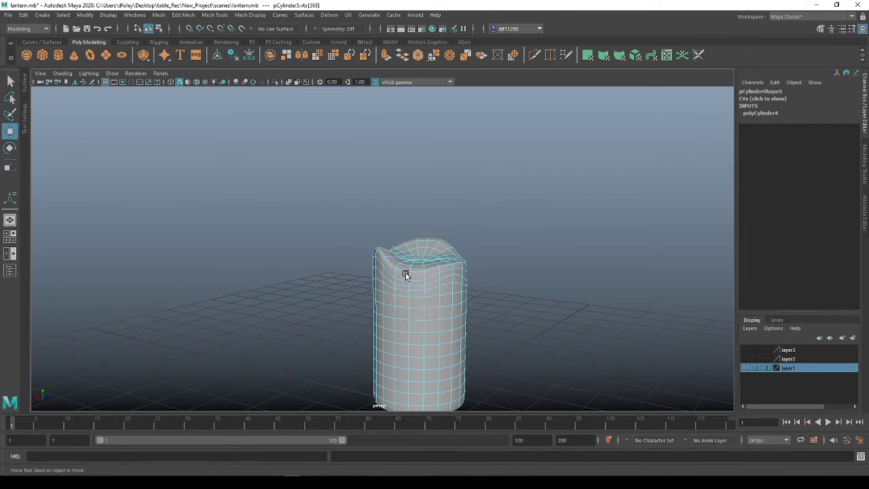
left_click(405, 284)
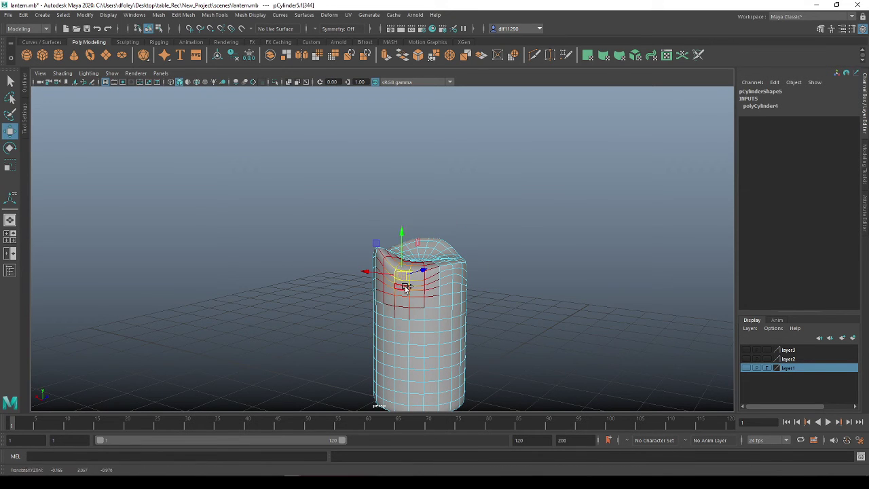
left_click(404, 295)
left_click(404, 298)
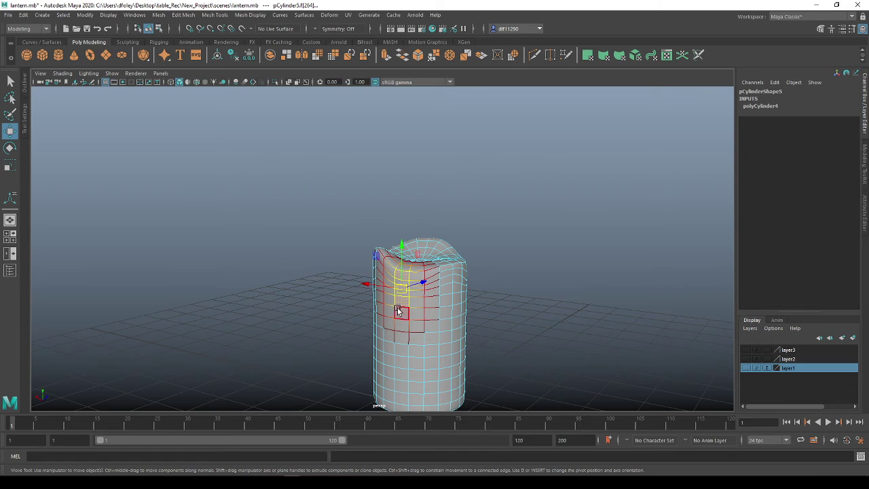
scroll(408, 316, "up", 4)
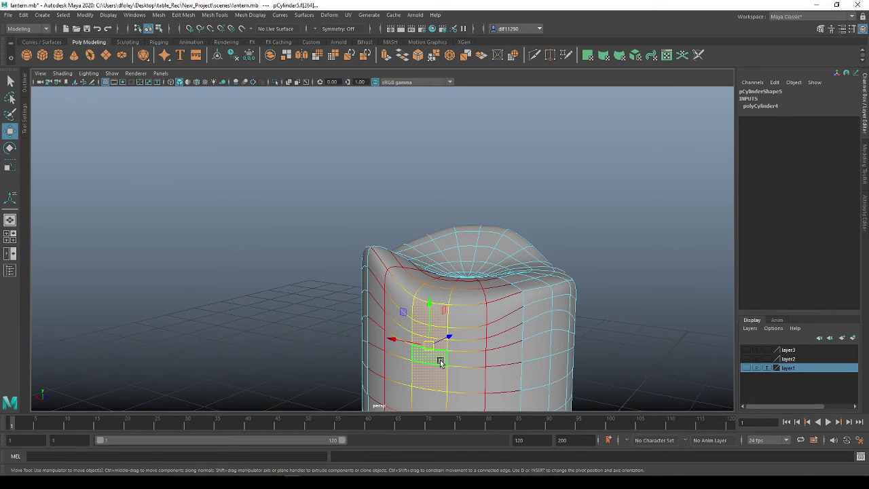
key("b")
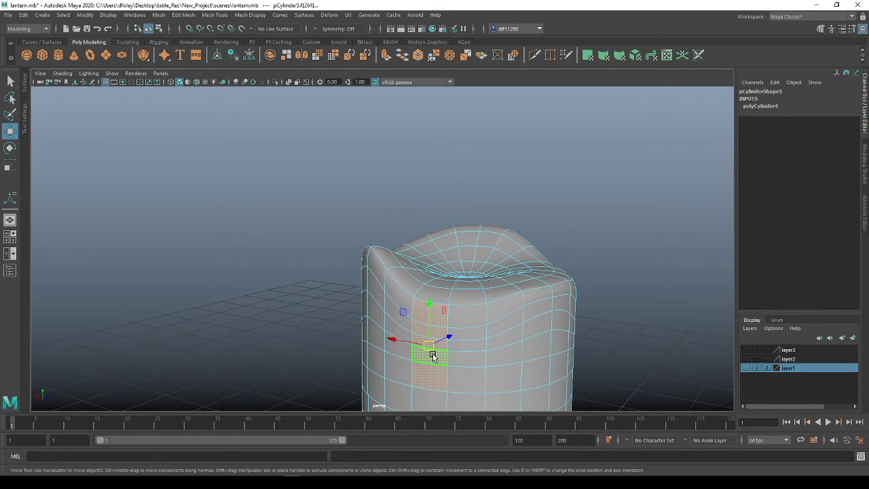
Extend the face strip farther down the candle's side and extrude it outward with a Local Translate Z of 0.185 to form a wax drip
scroll(441, 346, "down", 4)
left_click_drag(409, 348, 445, 349, "alt")
left_click(446, 319, "shift")
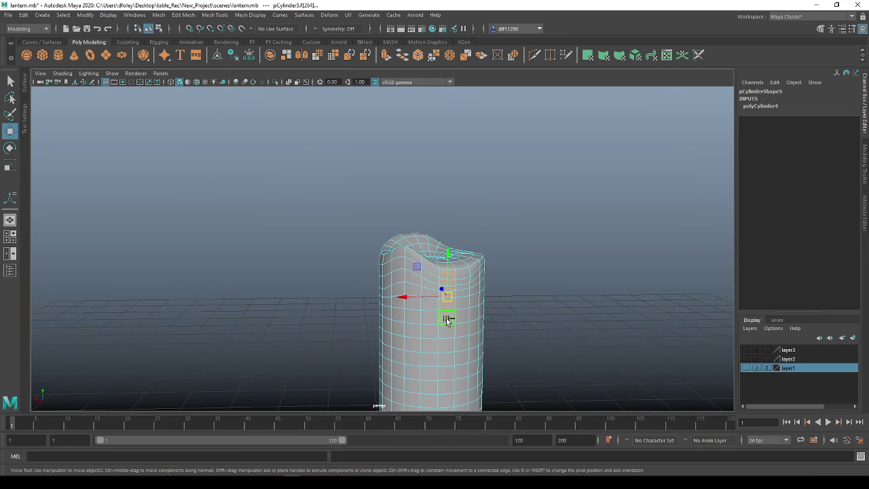
left_click(449, 335, "shift")
key("Down")
key("Down")
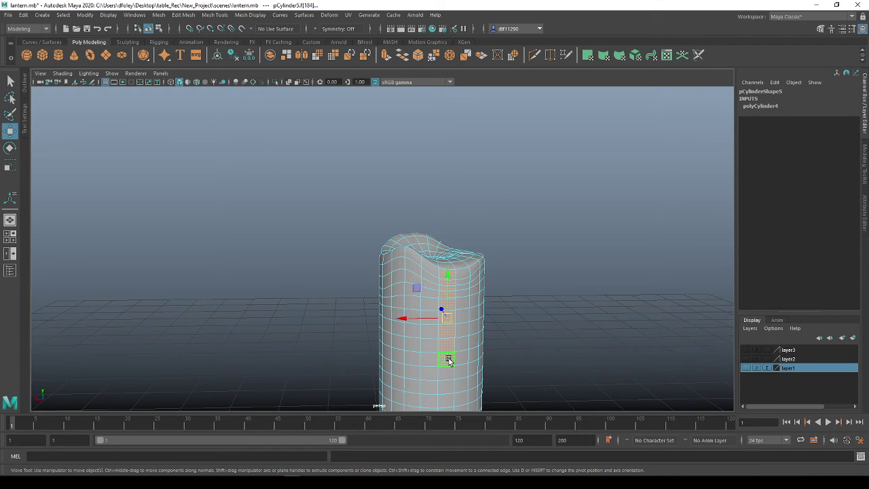
key("ctrl+e")
left_click_drag(439, 351, 495, 363, "alt")
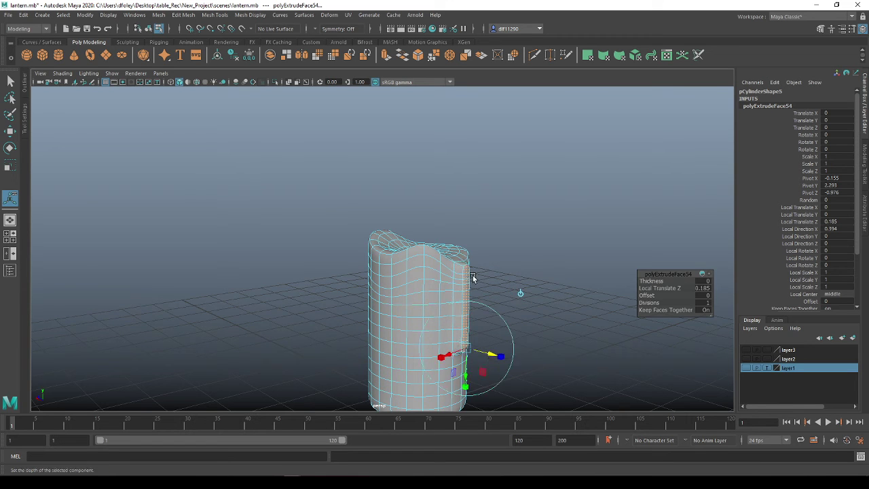
Select the drip's top face with the adjoining rim face and extrude them upward so the drip runs over the candle's rim
left_click_drag(471, 277, 437, 279, "alt")
scroll(437, 280, "up", 4)
left_click(494, 292)
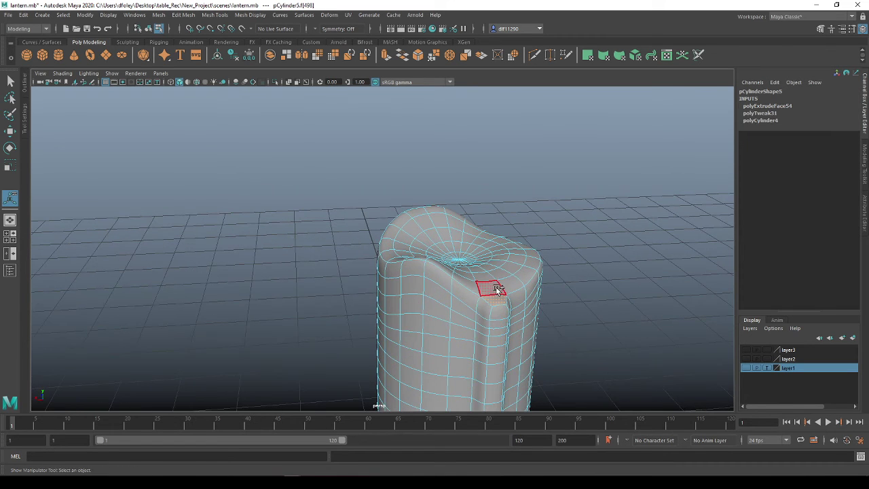
key("ctrl+e")
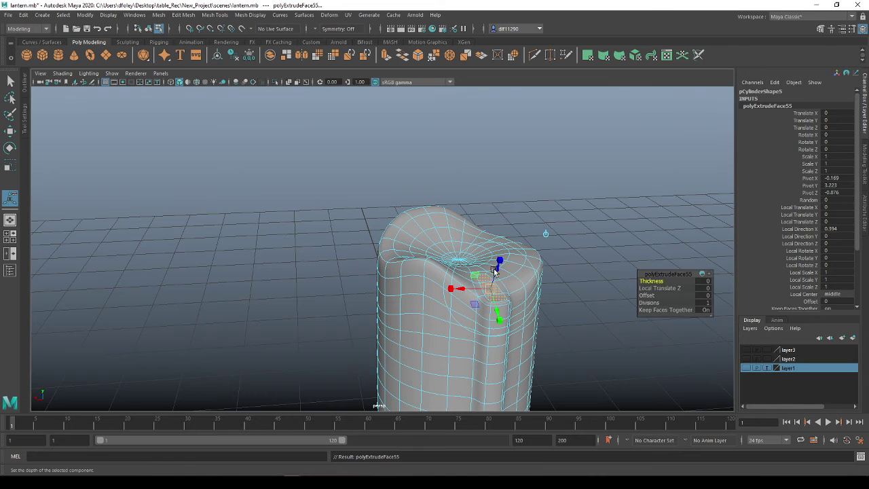
mouse_move(496, 268)
left_mouse_down()
mouse_move(504, 257)
mouse_move(503, 267)
left_mouse_up()
Select a shorter vertical strip of side faces directly beside the first drip
left_click_drag(548, 303, 480, 301, "alt")
middle_click_drag(440, 328, 432, 277, "alt")
left_click(434, 269)
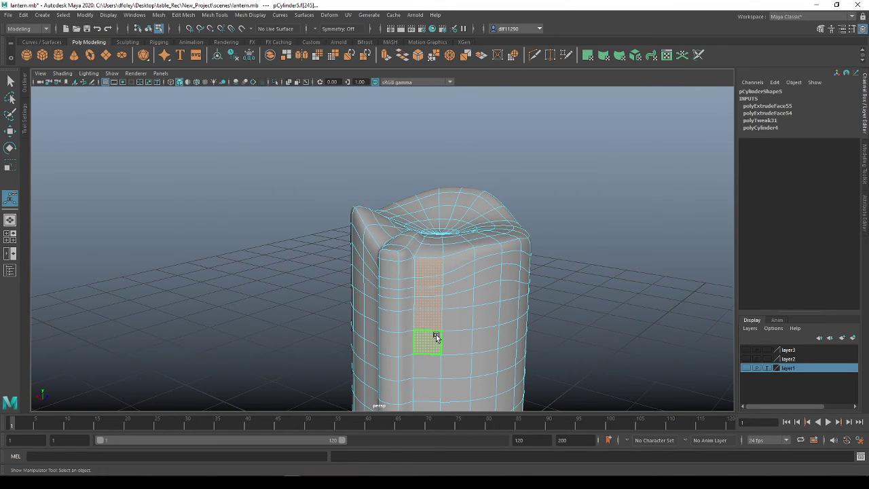
Try to extrude the shorter strip, add the rim face above it and extrude again, then undo both extrusions
key("ctrl+e")
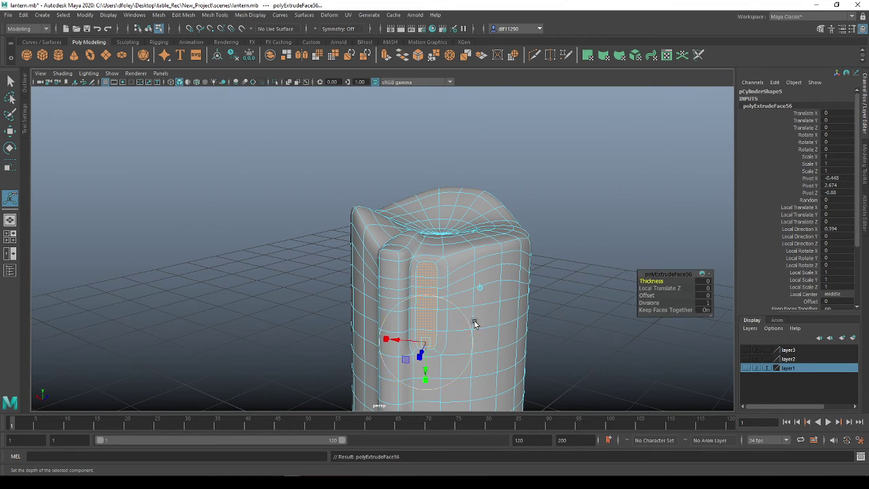
left_click(438, 254, "shift")
key("ctrl+e")
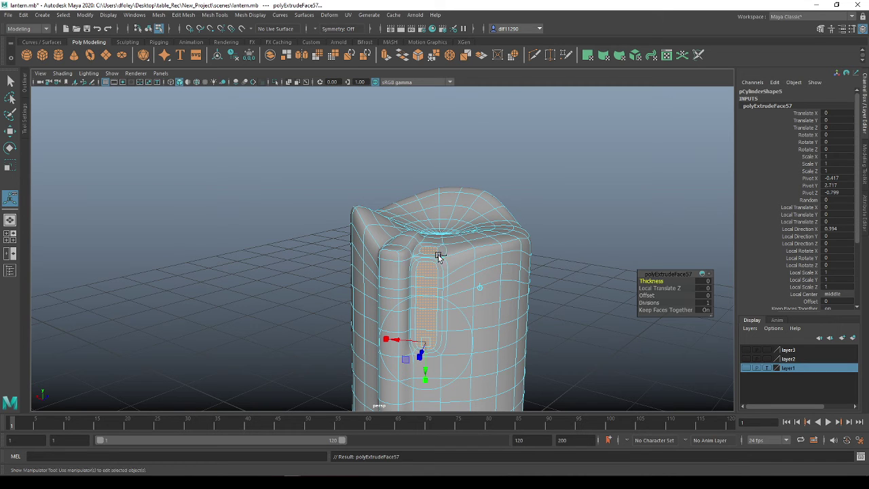
left_click_drag(481, 310, 412, 344, "alt")
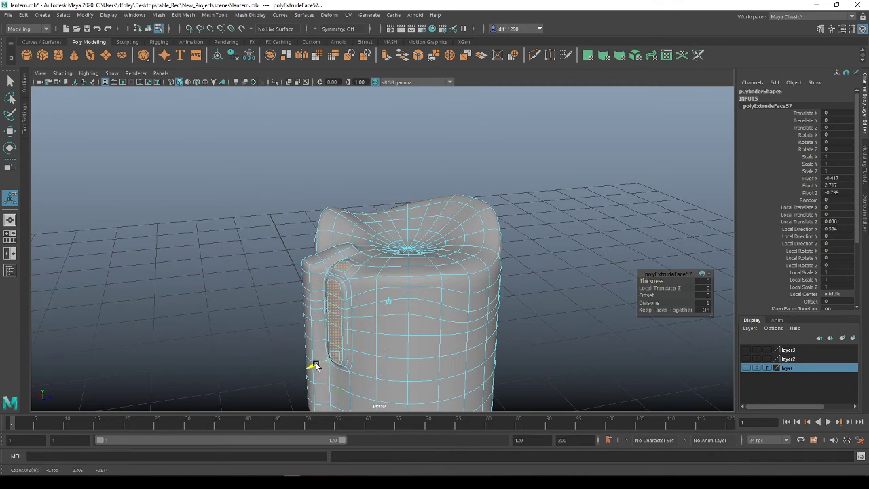
key("ctrl+z")
key("ctrl+z")
key("ctrl+z")
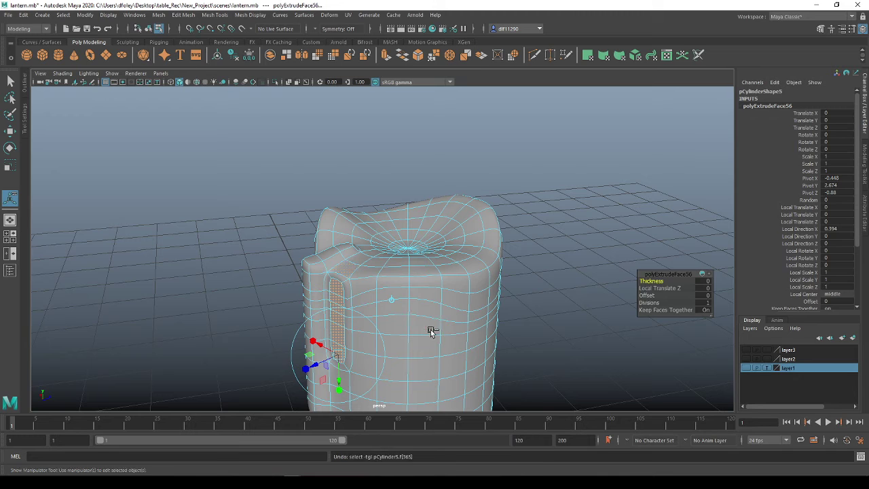
Add the rim face above the short strip and extrude with Local Translate Z about 0.092 and Local Translate Y 0.173 as a second drip
left_click(348, 268, "shift")
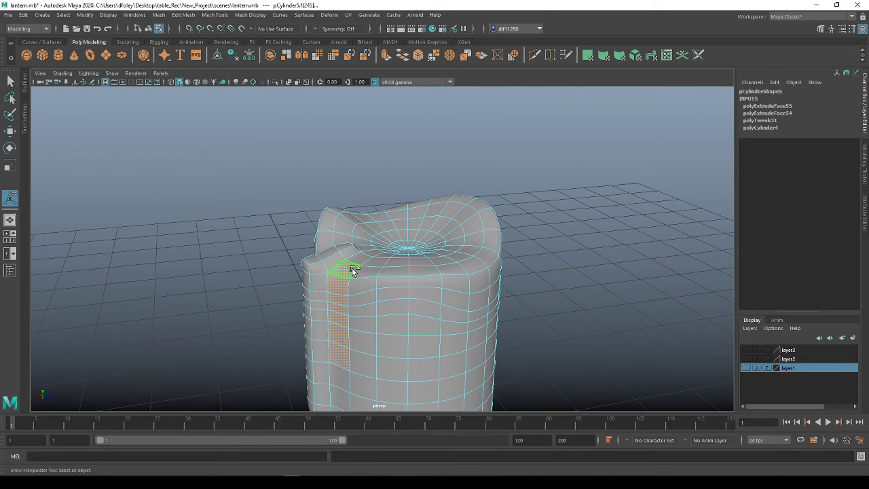
key("ctrl+e")
left_click_drag(322, 365, 446, 345)
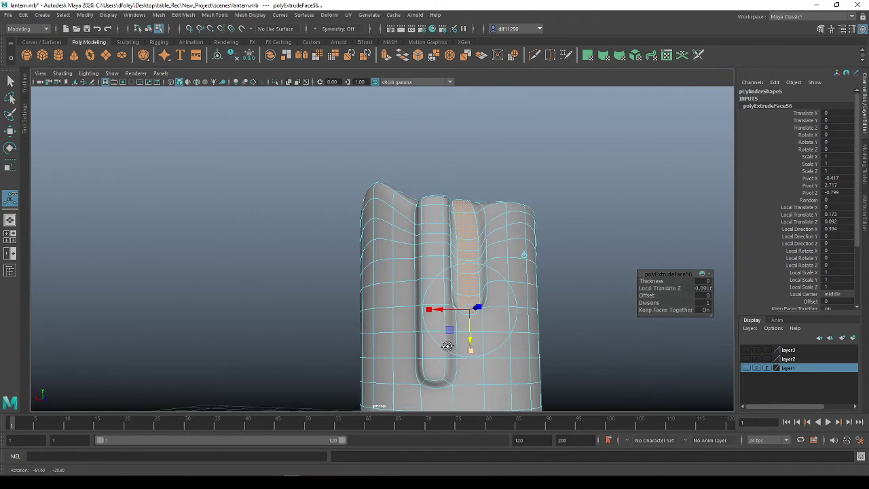
Return the candle to object mode, deselect it, and inspect both wax drips
right_click_drag(408, 301, 452, 209)
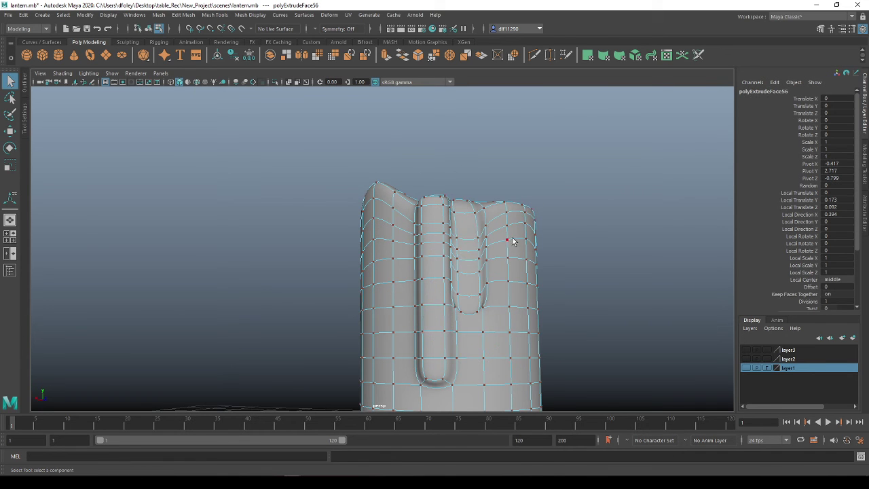
right_click_drag(513, 240, 594, 223)
left_click(591, 228)
left_click_drag(582, 252, 564, 263, "alt")
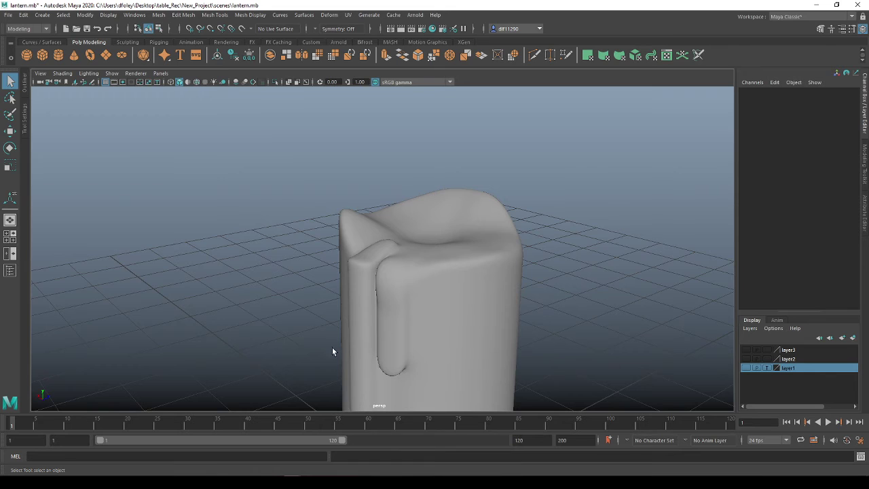
left_click_drag(360, 361, 387, 352, "alt")
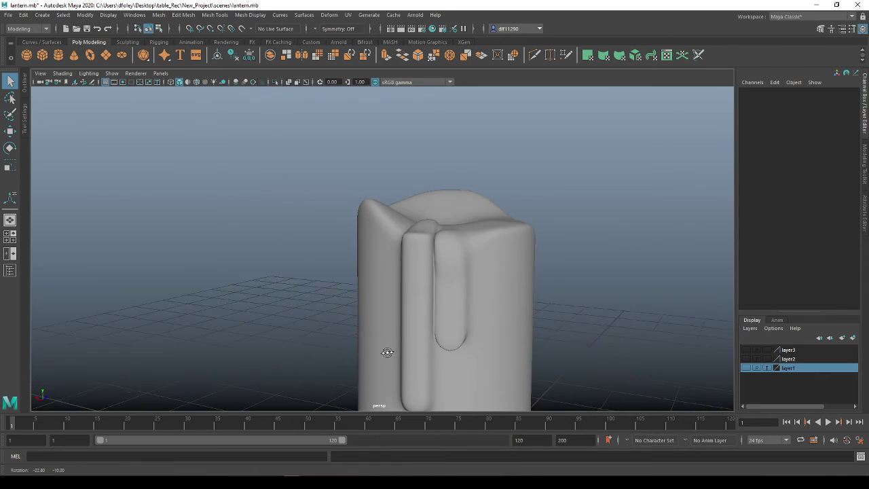
left_click_drag(388, 271, 441, 274, "alt")
Switch to edge selection and move the edge at the top of the longer drip slightly inward and down
right_click_drag(441, 270, 438, 205)
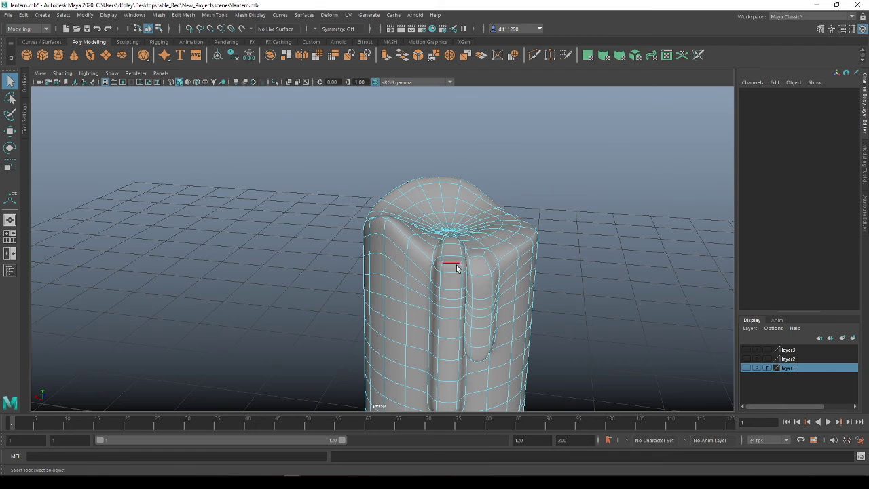
left_click(457, 268)
left_click_drag(456, 268, 509, 296, "alt")
key("w")
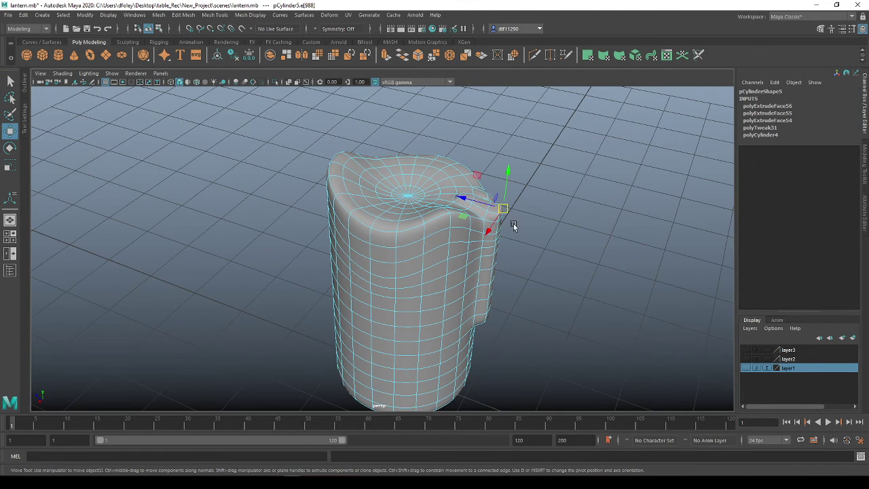
left_click_drag(501, 210, 493, 214)
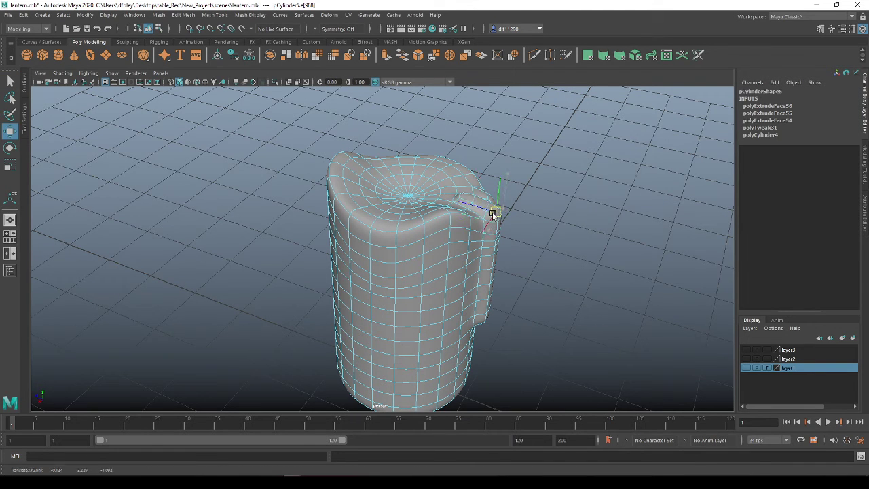
left_click_drag(621, 330, 448, 326, "alt")
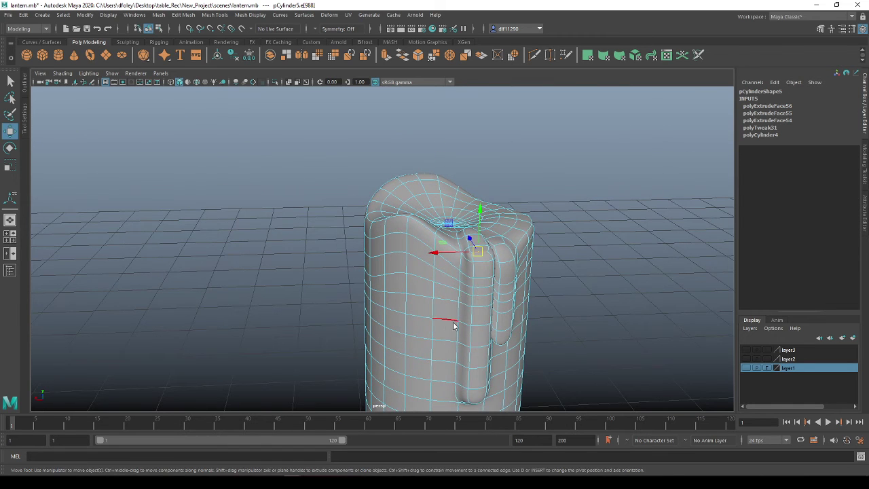
Turn off the smooth preview and insert a vertical edge loop tight along the longer drip's outer side
right_click_drag(453, 229, 455, 209)
key("1")
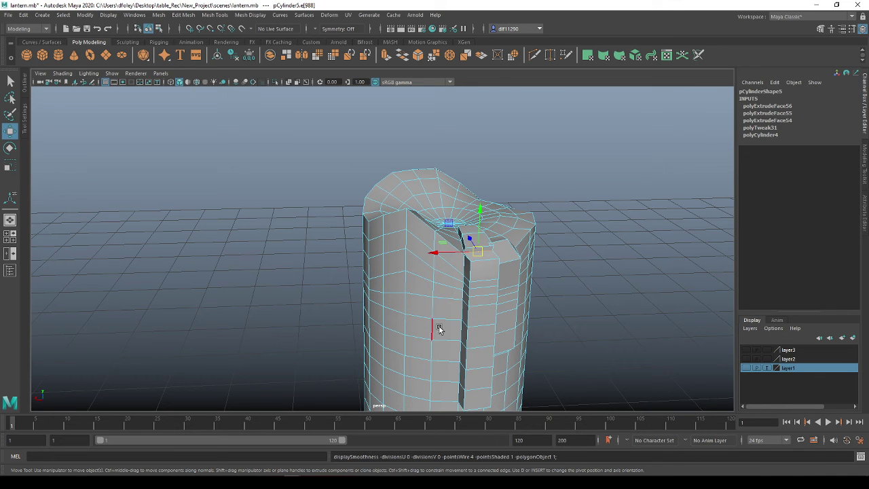
right_click_drag(440, 328, 443, 212)
right_click_drag(446, 299, 448, 357, "shift")
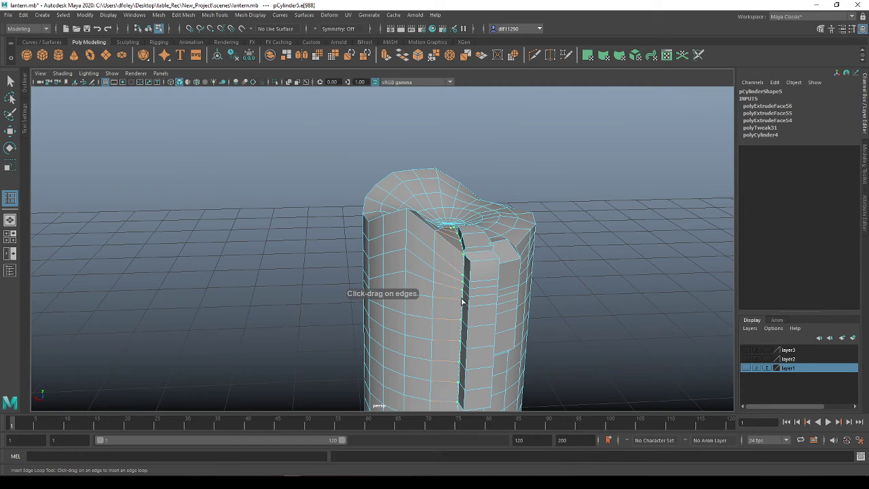
left_click(462, 302)
left_click_drag(462, 302, 485, 316, "alt")
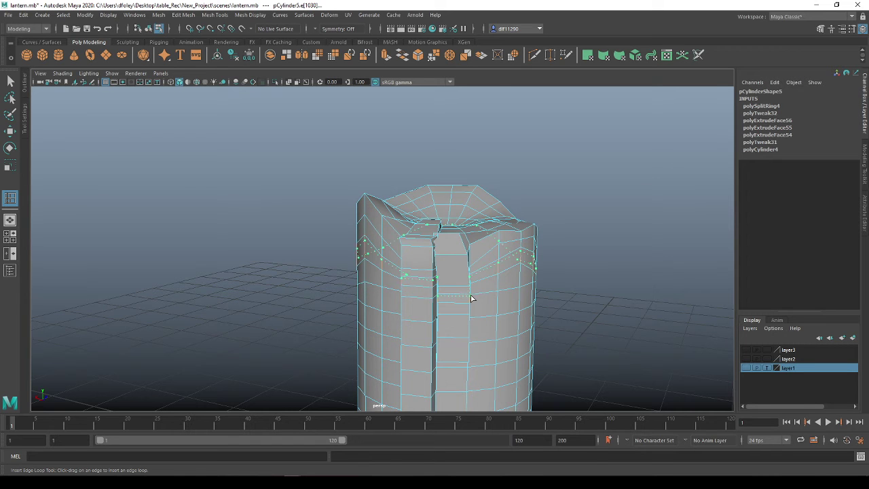
Insert another vertical edge loop tight along the outer side of the shorter drip
left_click_drag(483, 305, 467, 305, "alt")
scroll(445, 305, "up", 5)
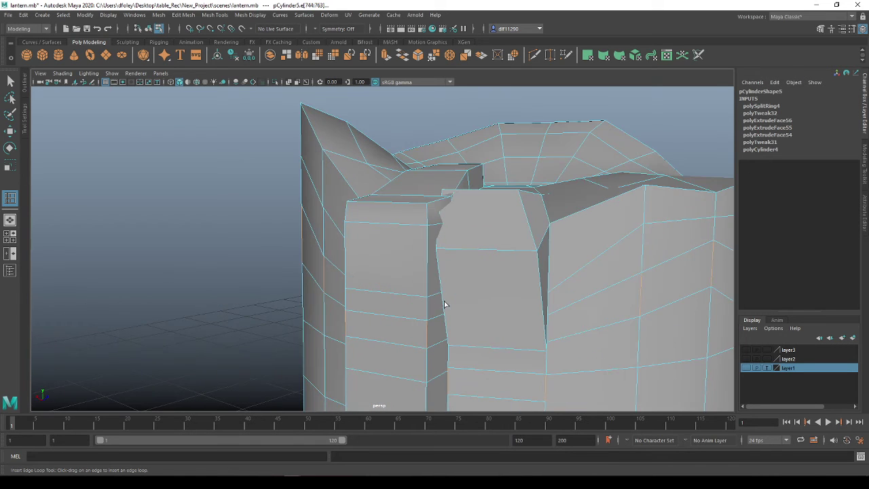
left_click(549, 341)
Insert a vertical edge loop along the side of the longer drip that faces the shorter one
left_click_drag(549, 341, 496, 297, "alt")
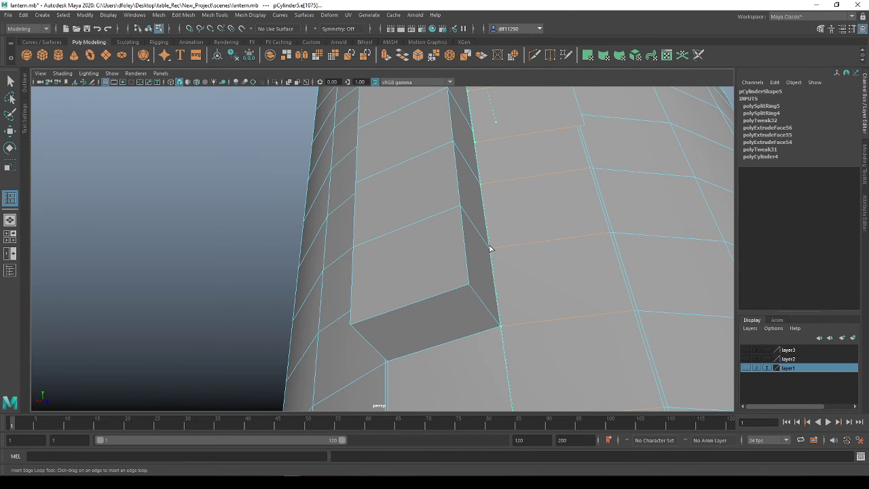
left_click(490, 248)
scroll(473, 326, "down", 6)
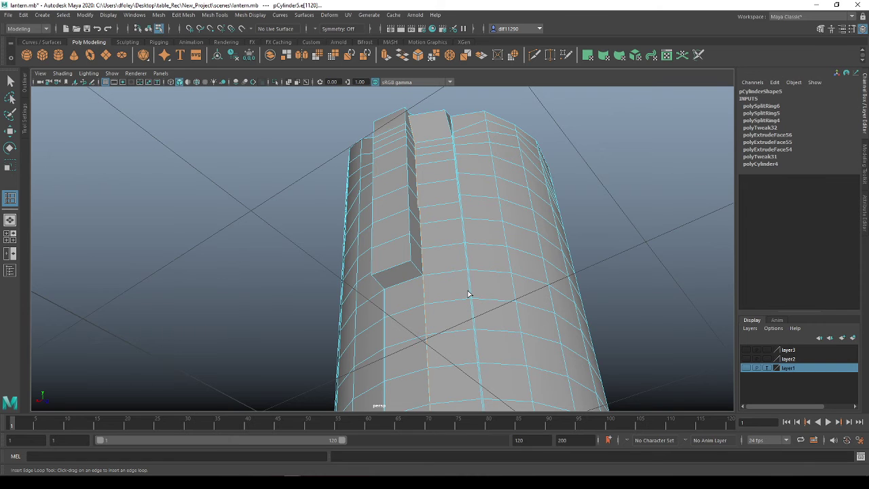
Turn the smooth mesh preview back on and return to object mode to check the drips' edges
key("3")
left_click_drag(409, 213, 430, 234, "alt")
right_click_drag(431, 230, 471, 217)
left_click(576, 226)
left_click_drag(468, 228, 462, 248, "alt")
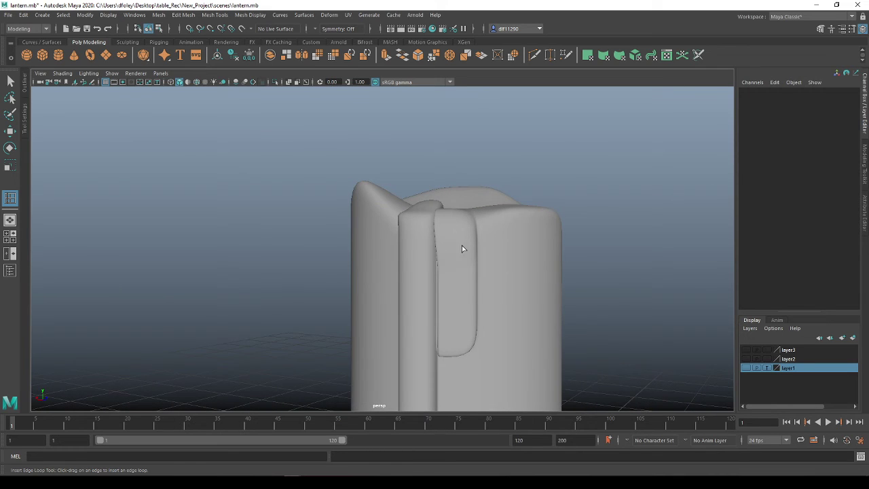
Undo the last edge loop beside the longer drip, keeping the candle in smooth preview
left_click(458, 307)
key("ctrl+z")
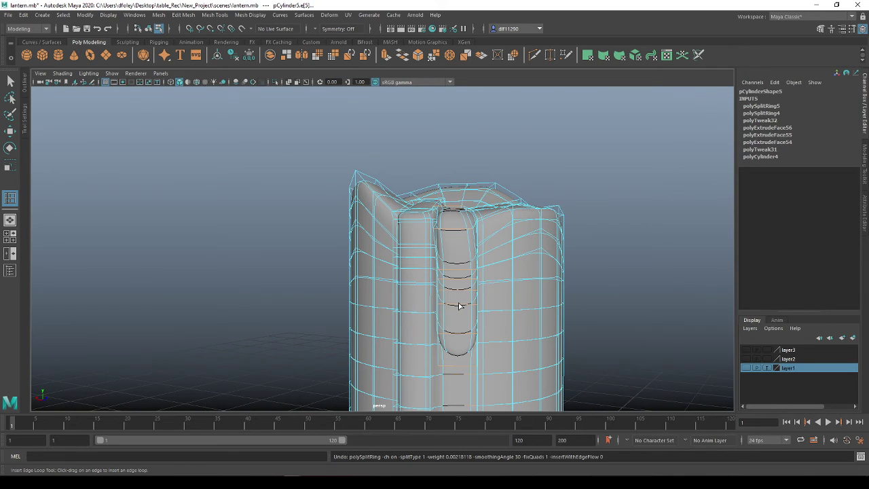
key("3")
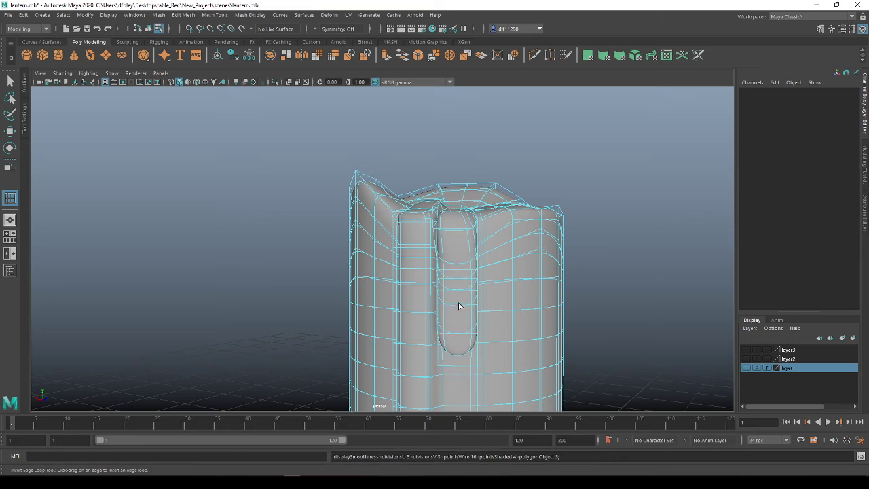
Return to object mode, deselect the candle, and examine where the drips meet its sunken top
right_click_drag(458, 305, 503, 216)
left_click(609, 254)
left_click_drag(555, 299, 574, 306, "alt")
right_click_drag(574, 306, 456, 281, "alt")
left_click_drag(455, 281, 401, 291, "alt")
scroll(394, 246, "up", 3)
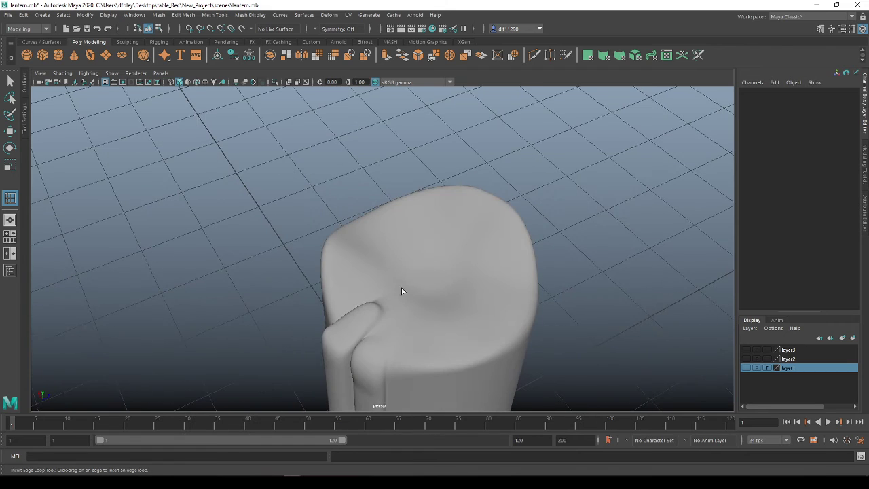
Try to insert an edge loop across the longer drip where it meets the sunken top
left_click(373, 314)
right_click_drag(372, 229, 372, 204)
left_click(374, 308)
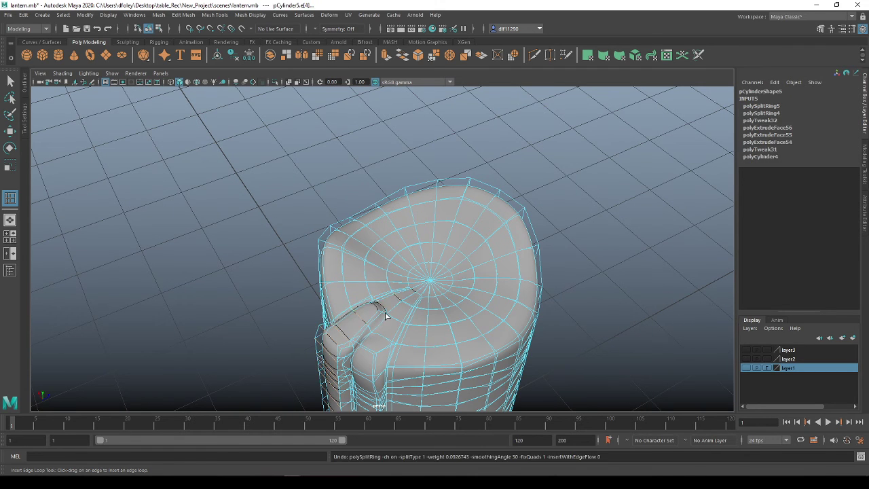
Raise the edge on the longer drip's inner end slightly where it meets the candle's sunken top
key("q")
left_click(376, 305)
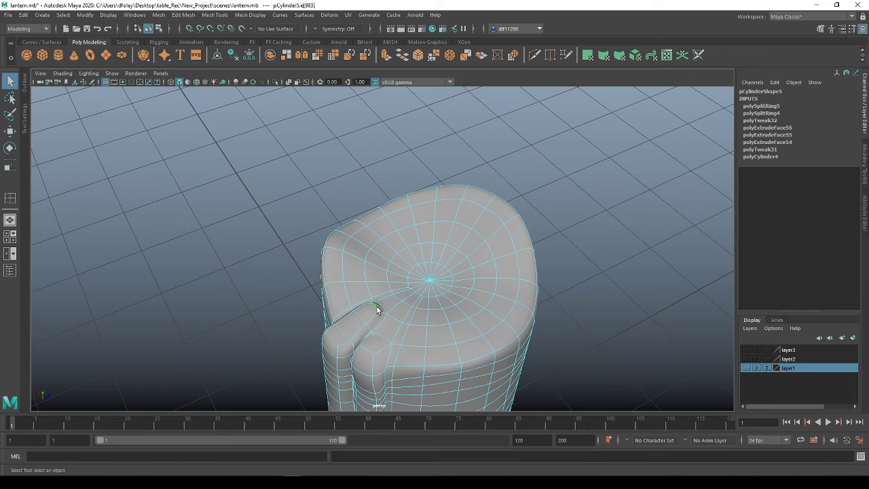
key("w")
left_click_drag(376, 305, 377, 280)
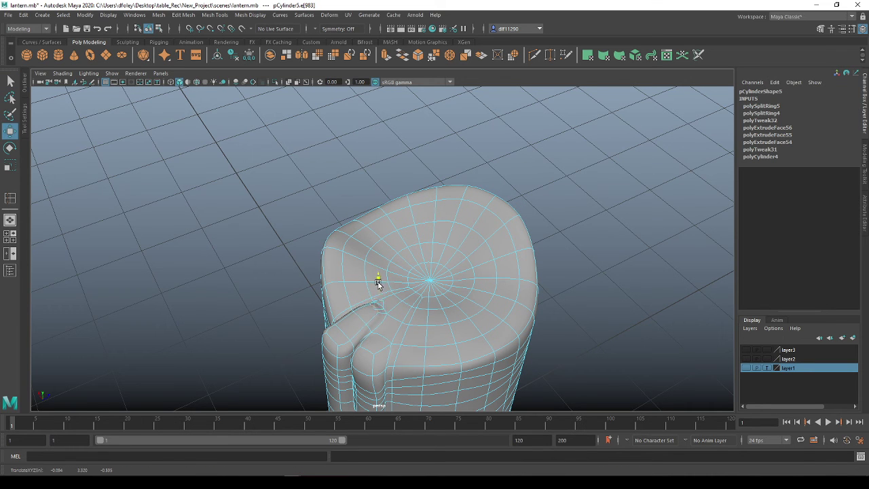
left_click_drag(485, 408, 419, 375, "alt")
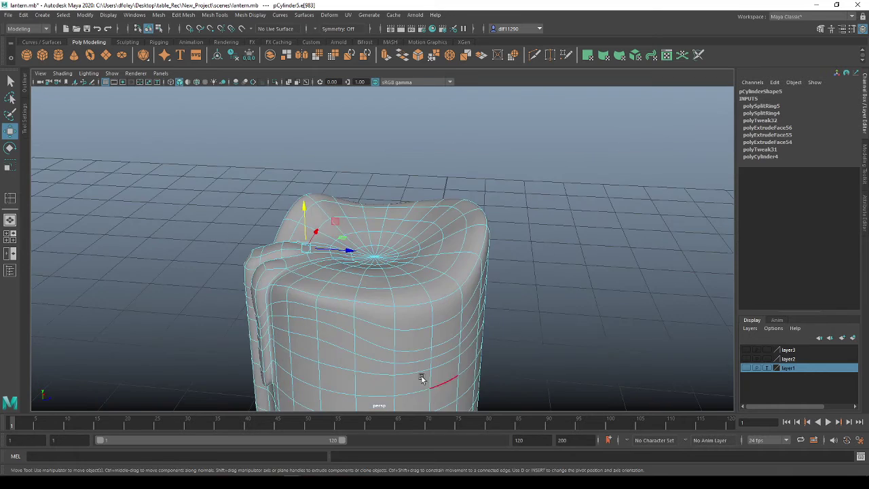
right_click_drag(316, 278, 359, 291, "alt")
left_click_drag(358, 291, 402, 288, "alt")
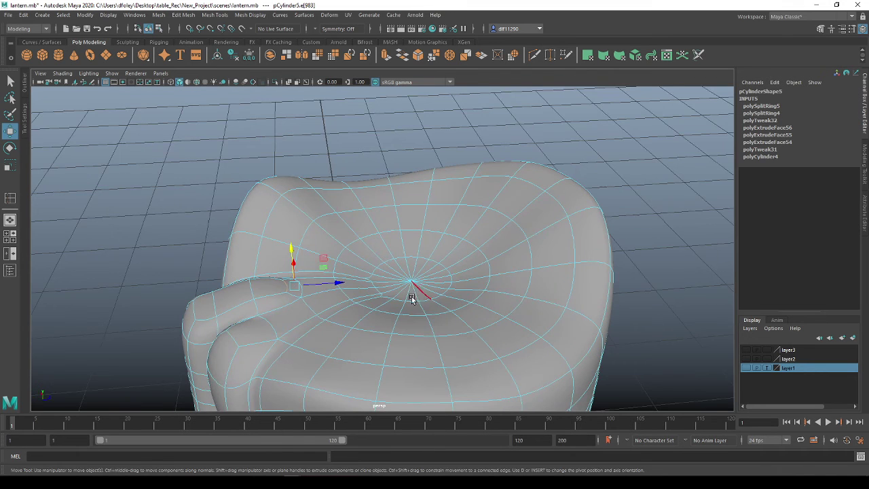
Try to extrude a wick from the vertex at the centre of the sunken top, with the smooth preview off
right_click_drag(429, 293, 411, 281)
left_click(411, 282)
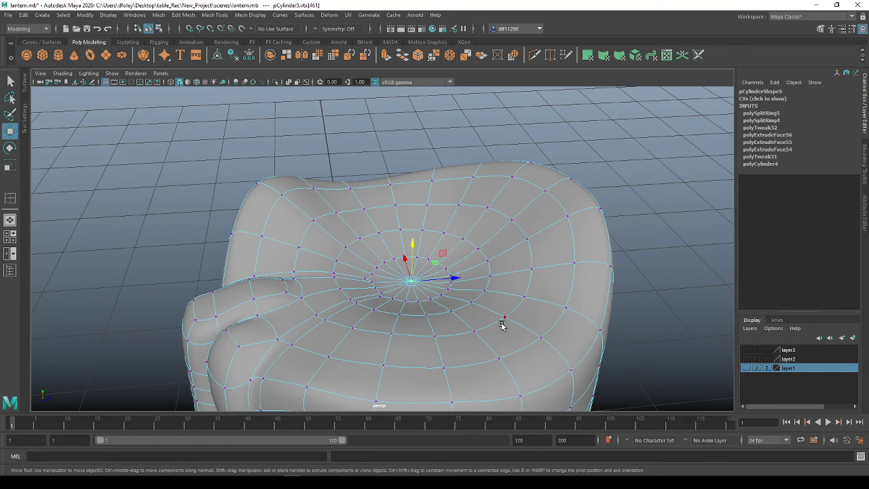
key("ctrl+e")
left_click_drag(500, 323, 430, 211, "alt")
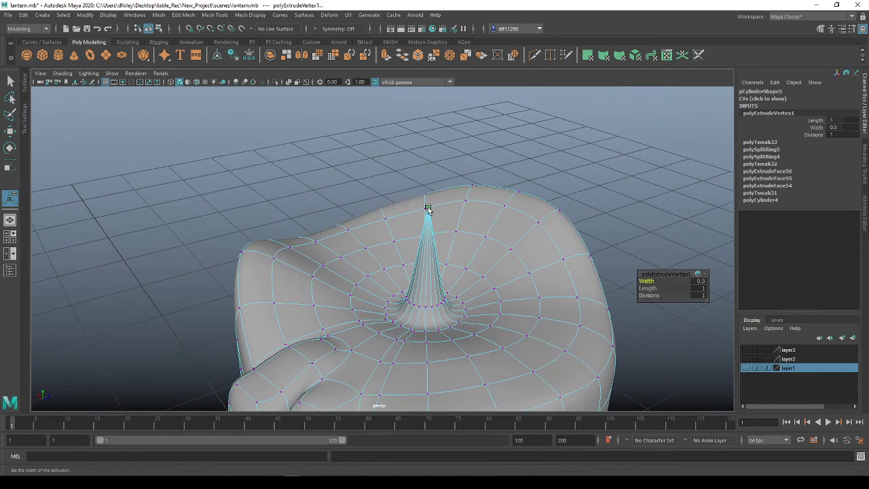
key("1")
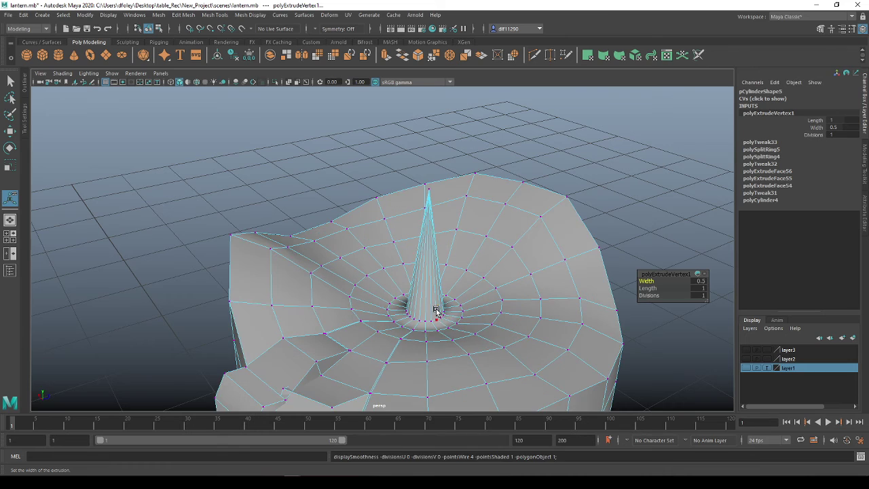
left_click_drag(475, 328, 465, 333, "alt")
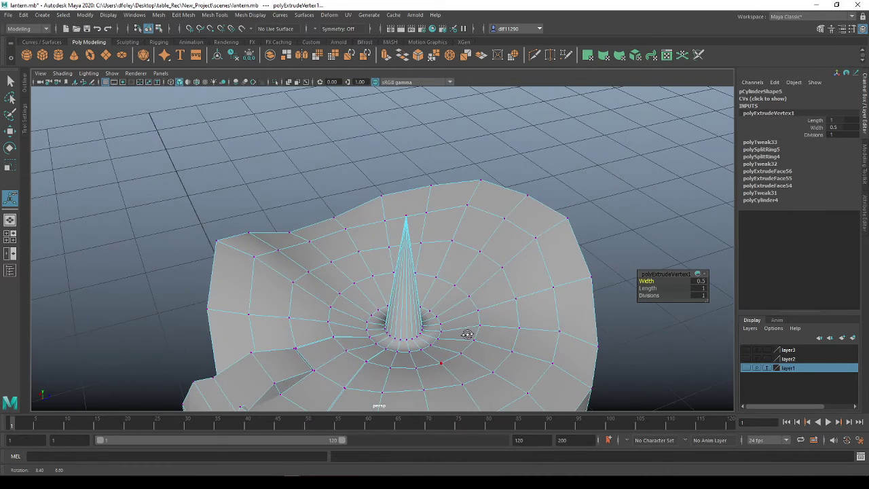
left_click(405, 219)
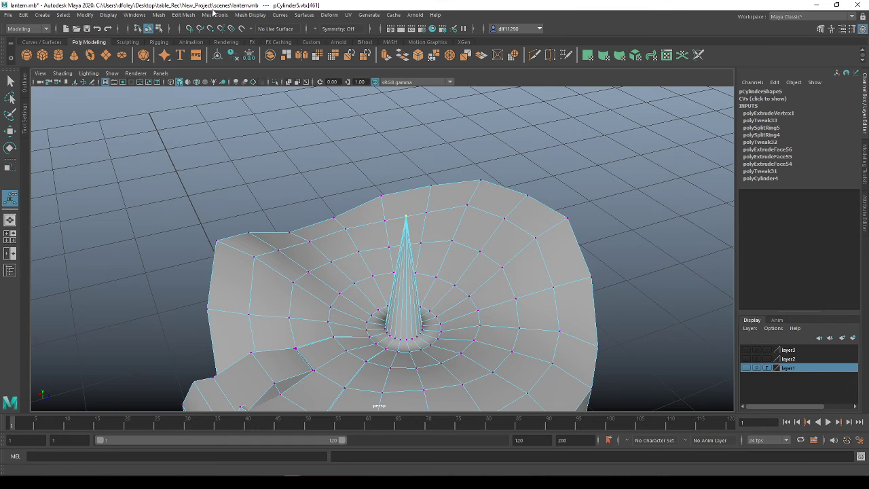
right_click(404, 294, "shift")
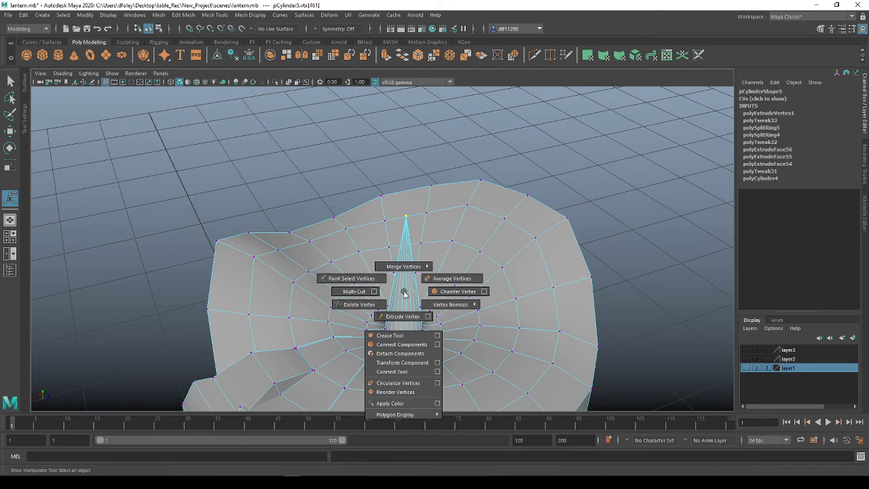
Check the spike's proportions against the whole candle and undo the vertex extrusion
left_click_drag(459, 283, 416, 272, "alt")
scroll(320, 304, "down", 5)
left_click_drag(320, 306, 388, 317, "alt")
scroll(411, 309, "down", 3)
key("ctrl+e")
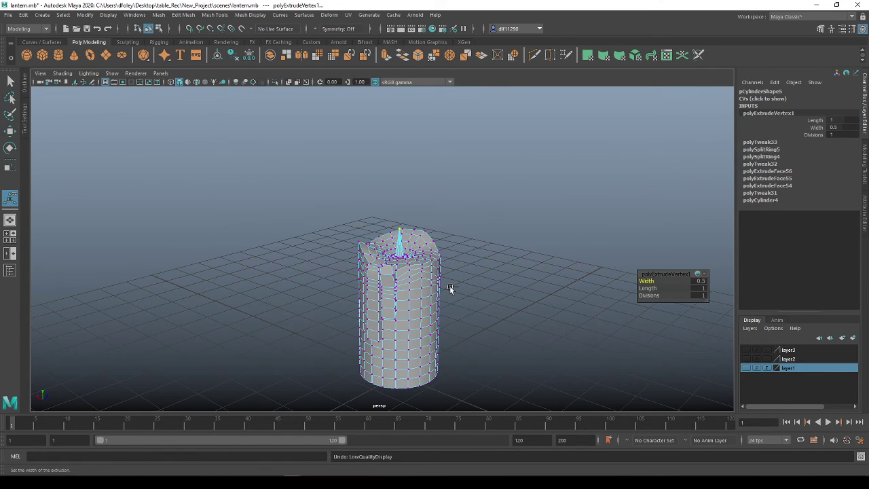
key("ctrl+z")
scroll(409, 254, "up", 6)
left_click_drag(414, 262, 432, 285, "alt")
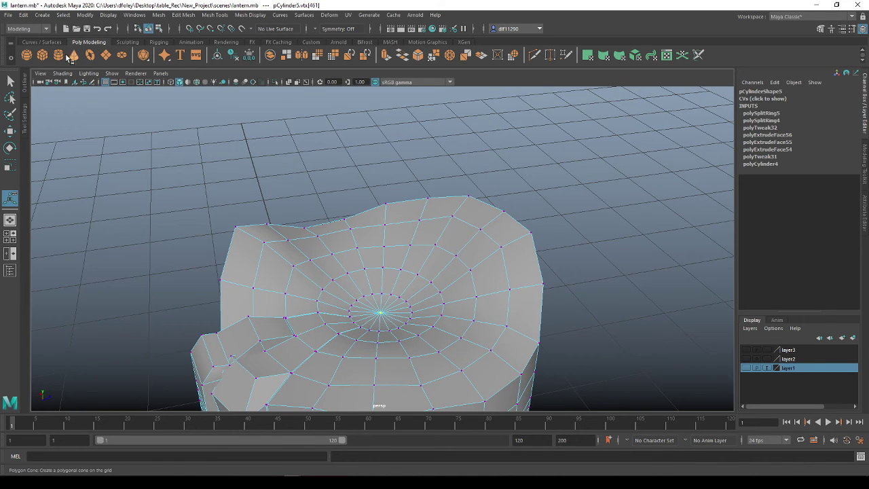
Create a polygon cube and raise it above the candle to a Y position of 3.845
left_click(42, 55)
left_click_drag(272, 209, 398, 195, "alt")
key("w")
scroll(422, 266, "up", 8)
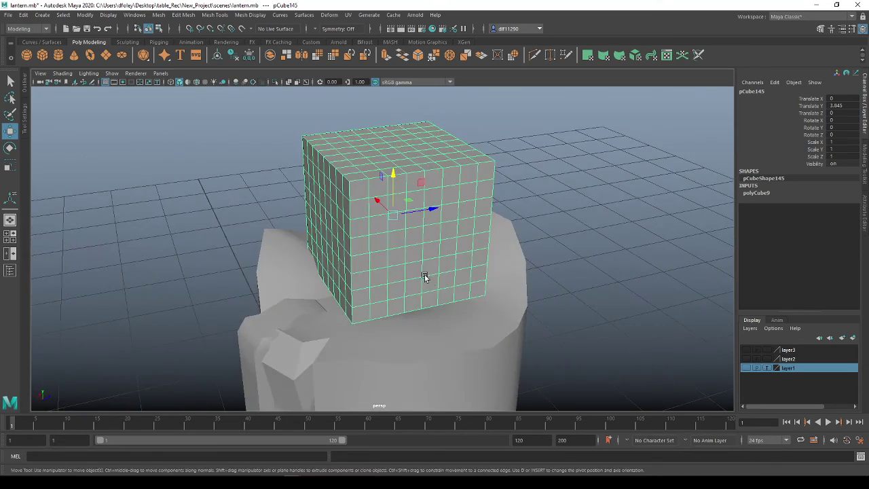
Scale the cube to 0.051 in X and Z as a thin wick, and place it at X 0.071, Y 3.404, Z 0.098
key("e")
key("r")
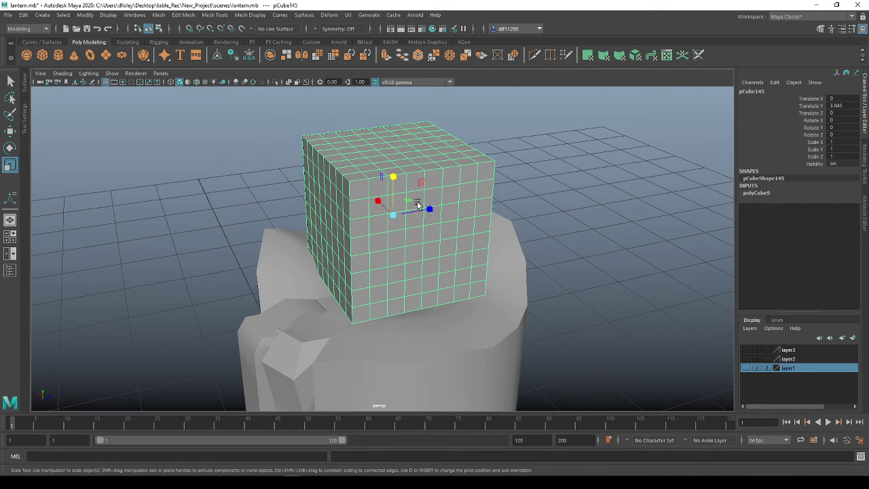
left_click_drag(416, 201, 406, 240)
key("w")
left_click_drag(372, 275, 441, 319, "alt")
left_click_drag(438, 250, 471, 248)
left_click_drag(512, 288, 452, 274, "alt")
scroll(427, 247, "up", 4)
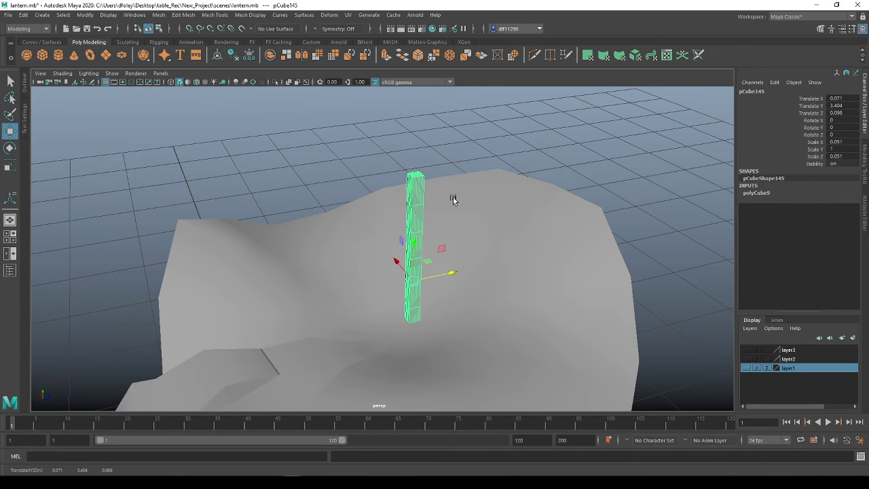
Add a nonlinear Bend deformer to the wick and set its curvature to 15
left_click(331, 16)
mouse_move(393, 160)
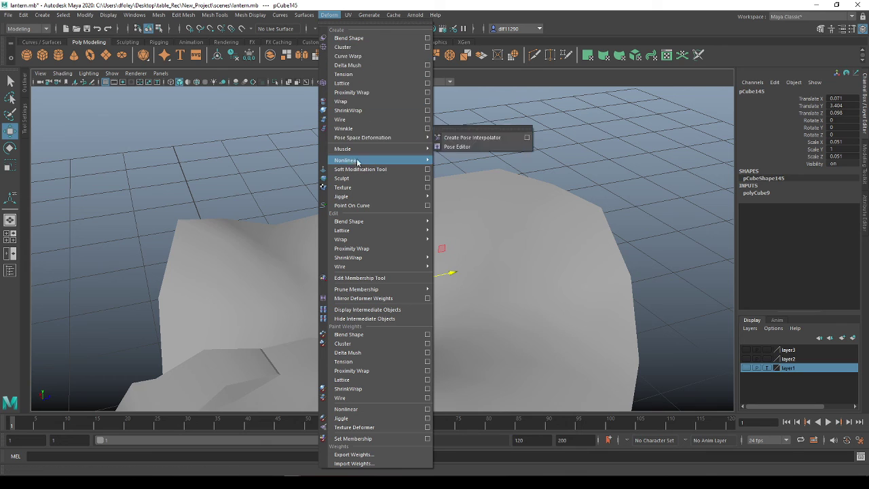
left_click(449, 160)
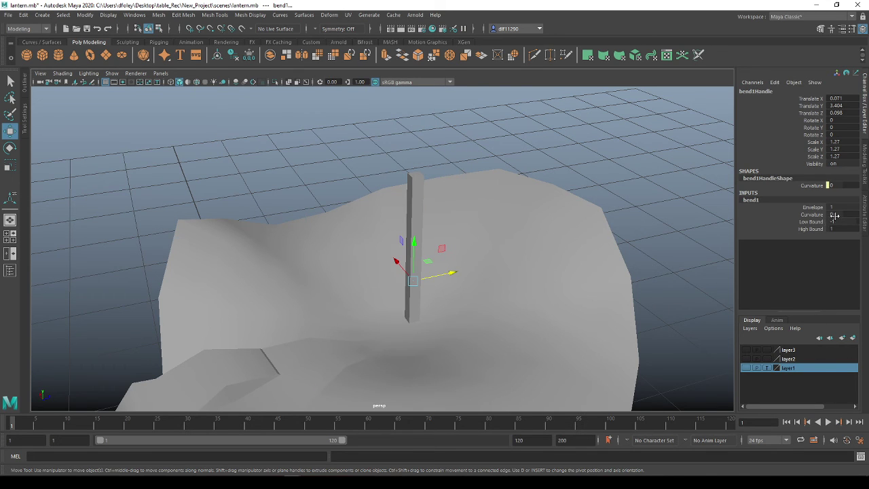
middle_click_drag(834, 216, 847, 214)
type("15")
key("Return")
left_click_drag(462, 263, 481, 265, "alt")
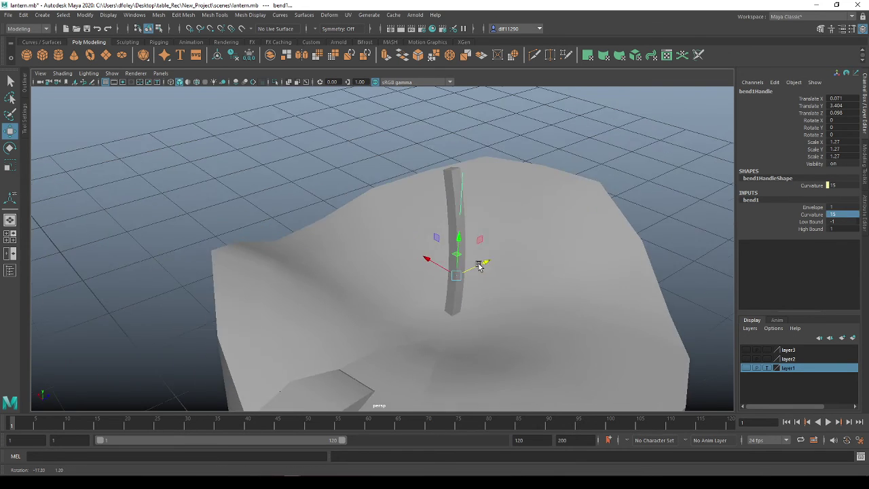
Increase the wick's bend curvature to 30
left_click(847, 213)
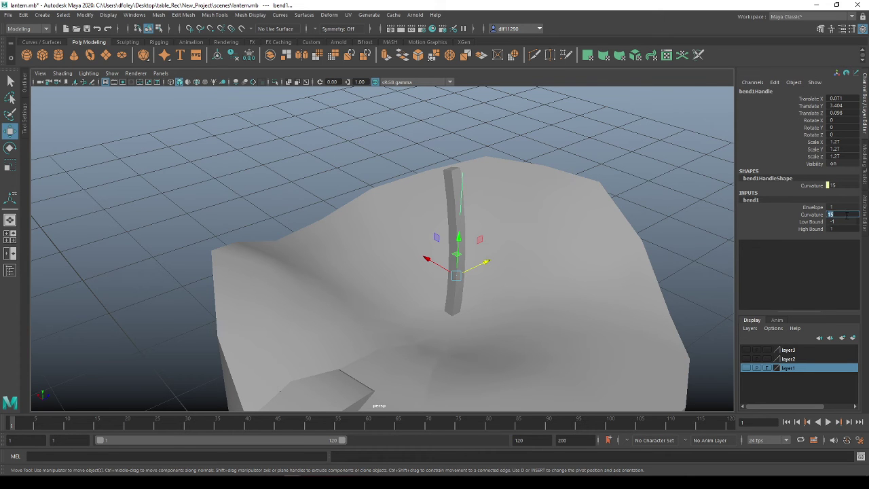
type("30")
key("Return")
left_click_drag(543, 287, 510, 304, "alt")
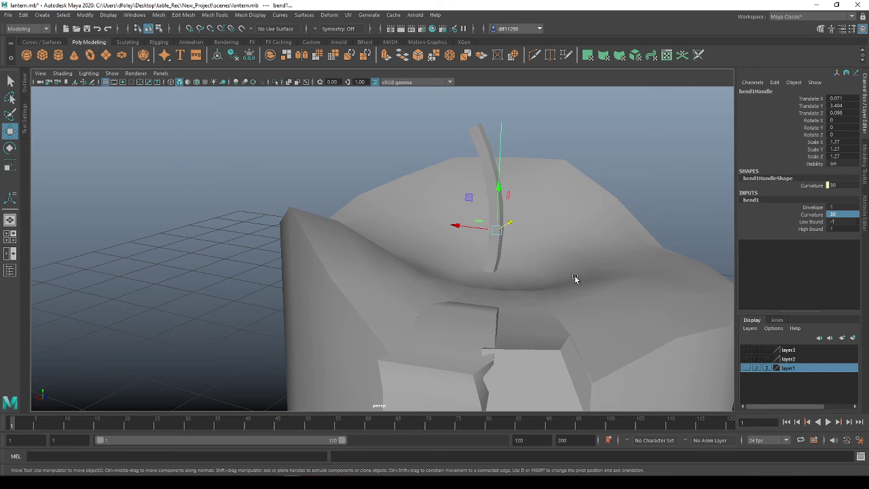
Duplicate the bent wick, then delete the bend handle and the original wick, keeping only the duplicate
left_click(481, 143)
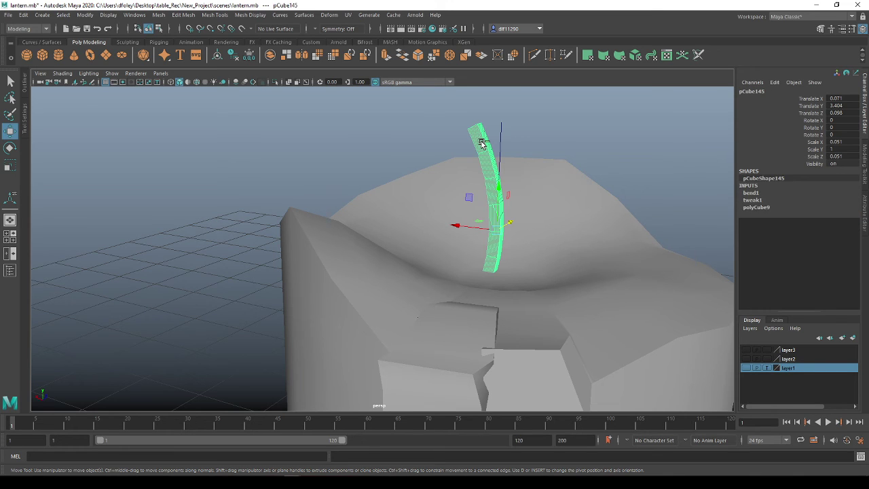
key("ctrl+d")
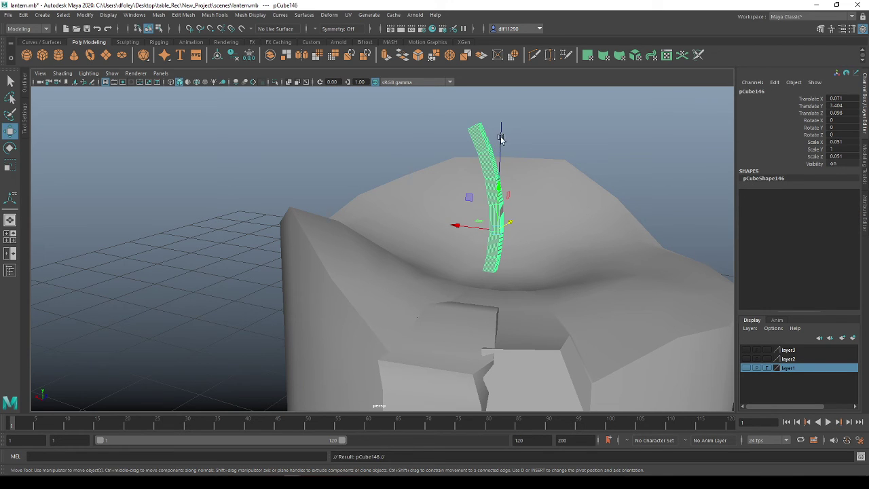
left_click(499, 136)
key("Delete")
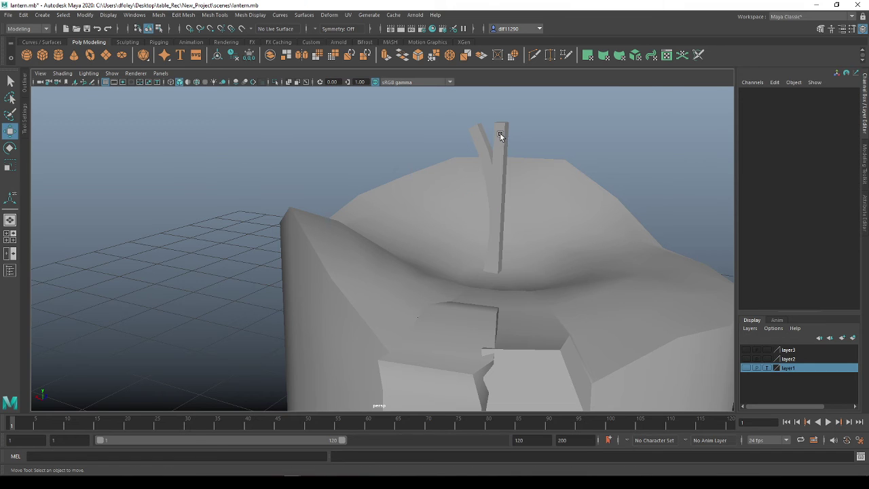
left_click(500, 133)
key("Delete")
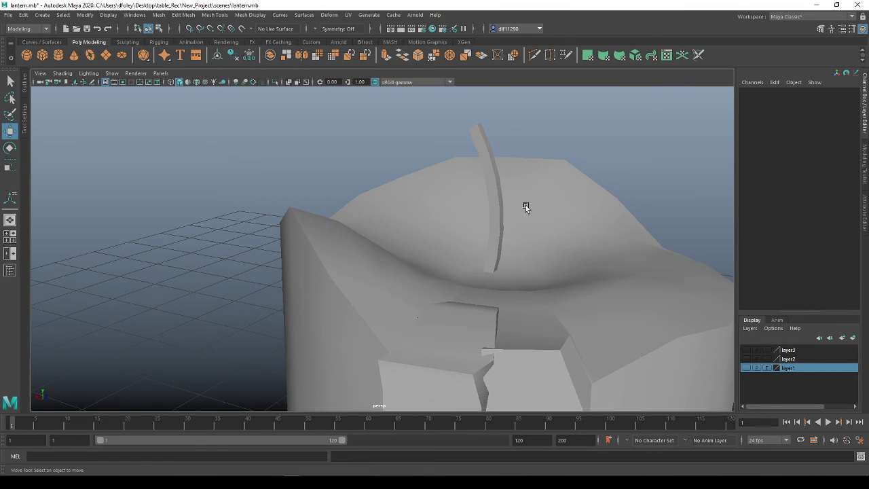
Rotate the bent wick to 97.638° in Y and lower it into the sunken top at Y 3.27, Z 0.049
left_click_drag(523, 206, 428, 307, "alt")
left_click(351, 242)
key("e")
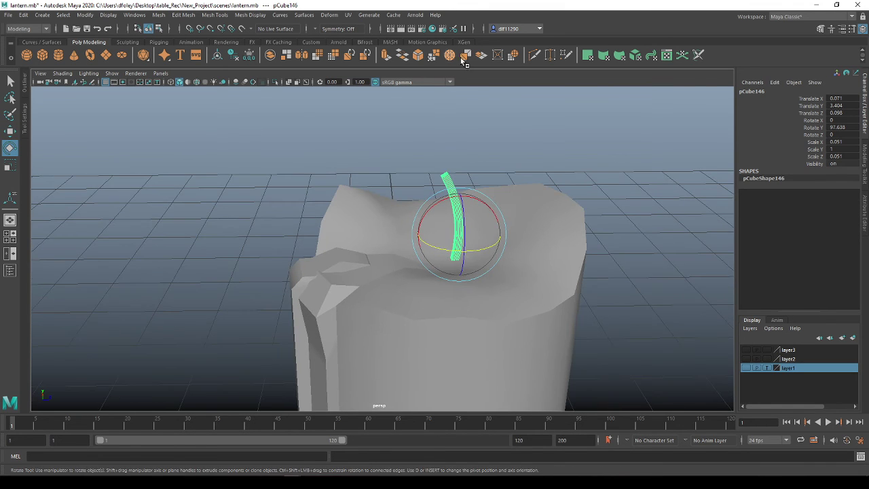
left_click(490, 297)
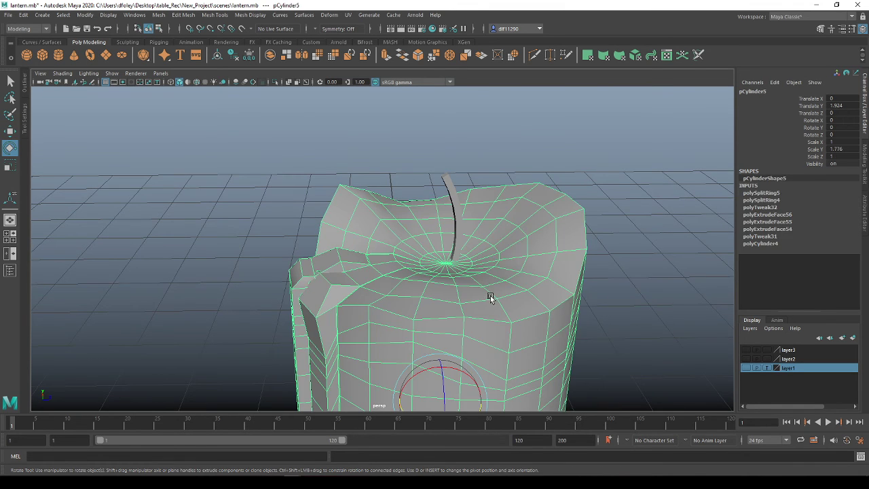
left_click(468, 250)
key("w")
left_click_drag(460, 208, 453, 219)
left_click_drag(502, 255, 495, 254)
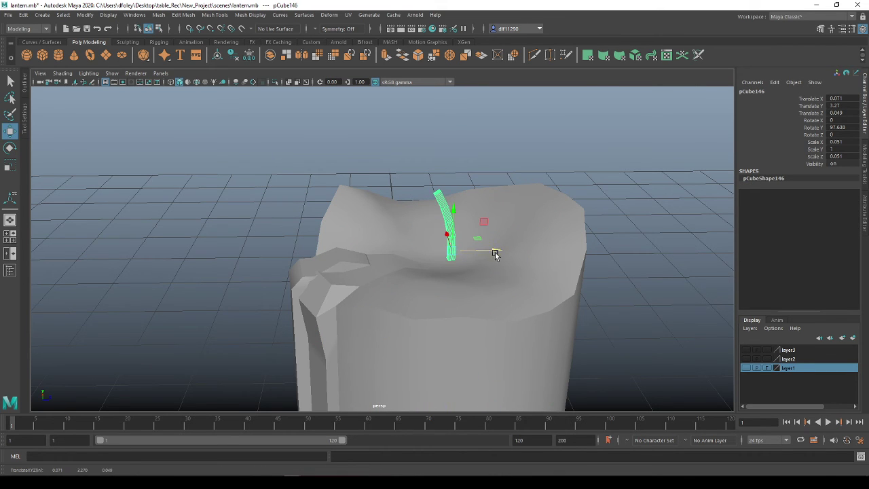
Compare the candle with and without the smooth preview, and apply a real Smooth operation to its mesh
scroll(441, 321, "down", 5)
left_click(435, 311)
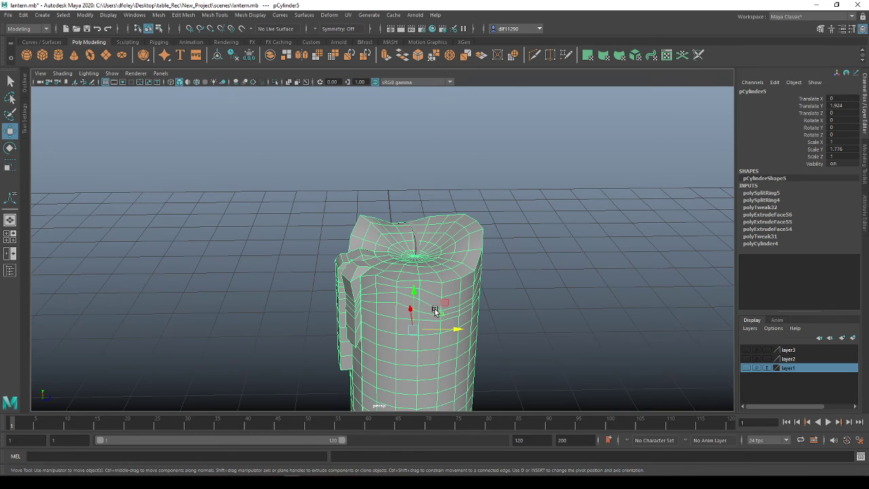
key("3")
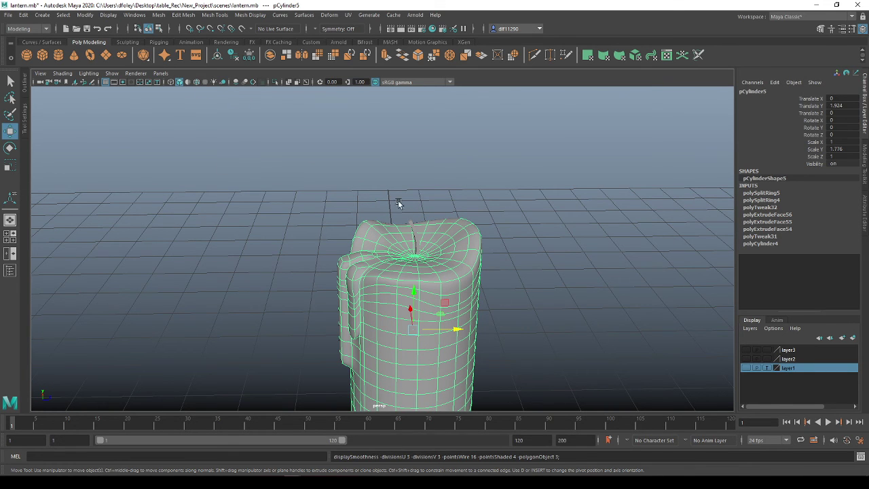
key("1")
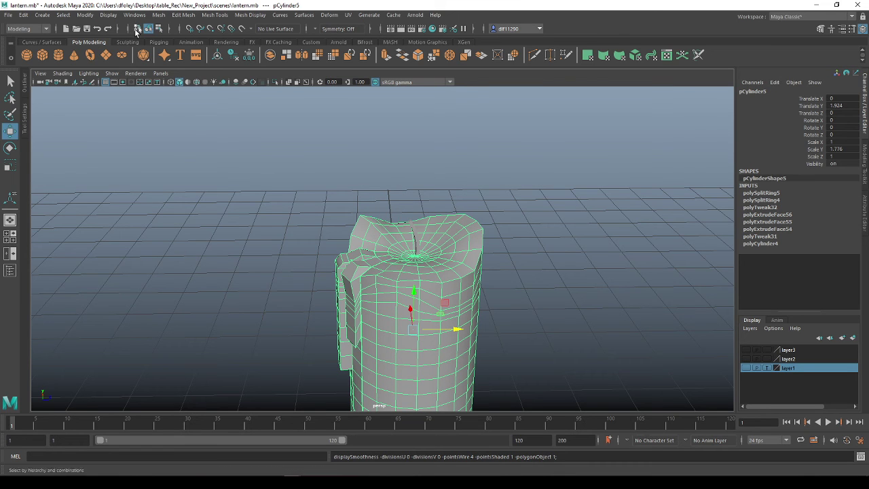
left_click(159, 15)
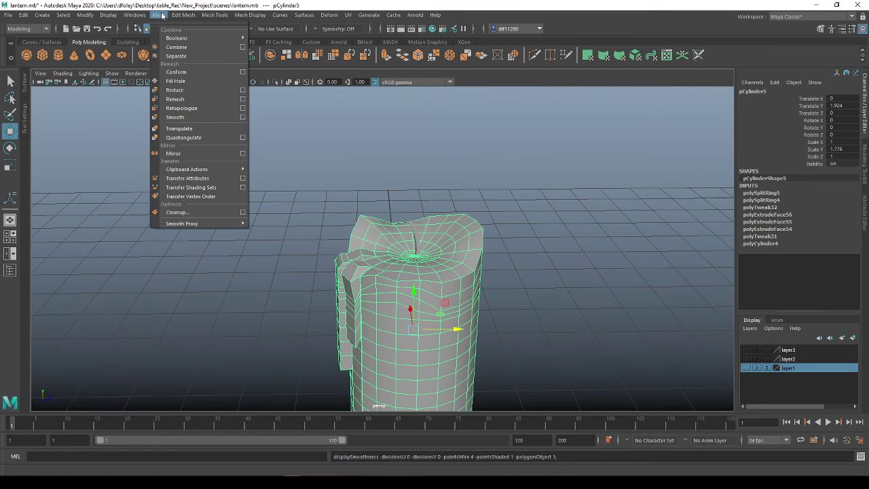
left_click(193, 118)
Combine the candle and the wick into a single mesh and deselect it
left_click_drag(533, 309, 289, 149)
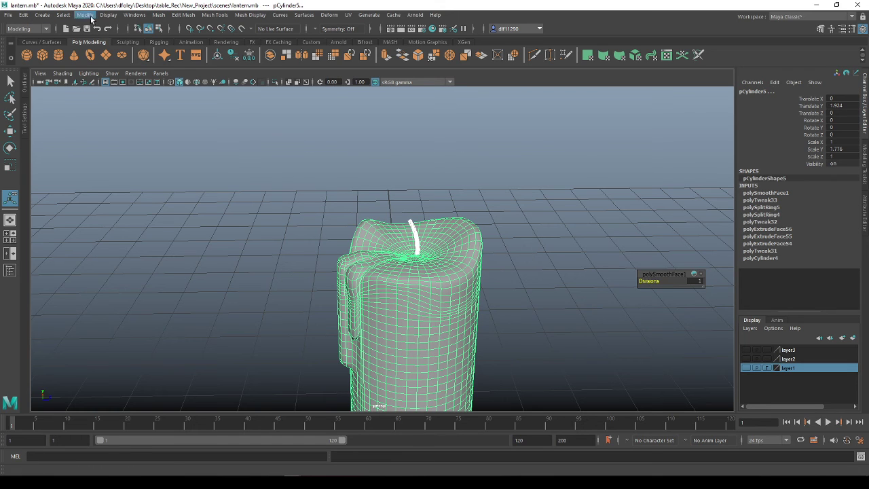
left_click(160, 15)
left_click(176, 53)
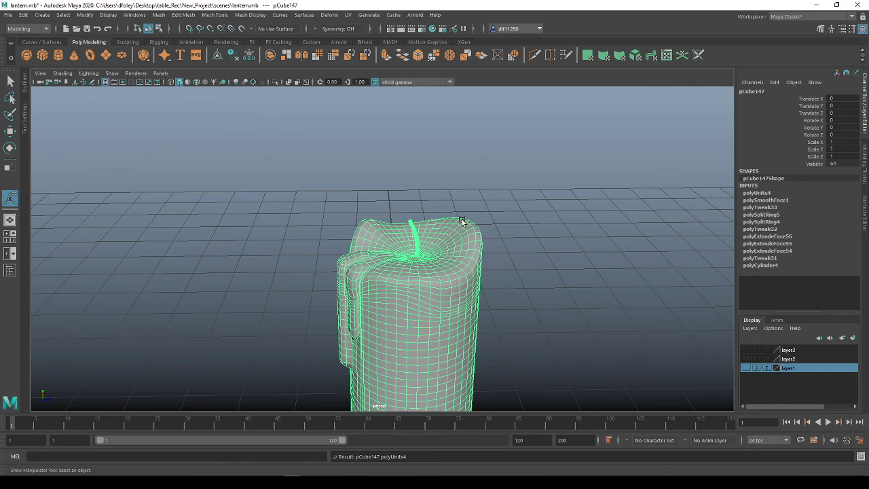
left_click(588, 303)
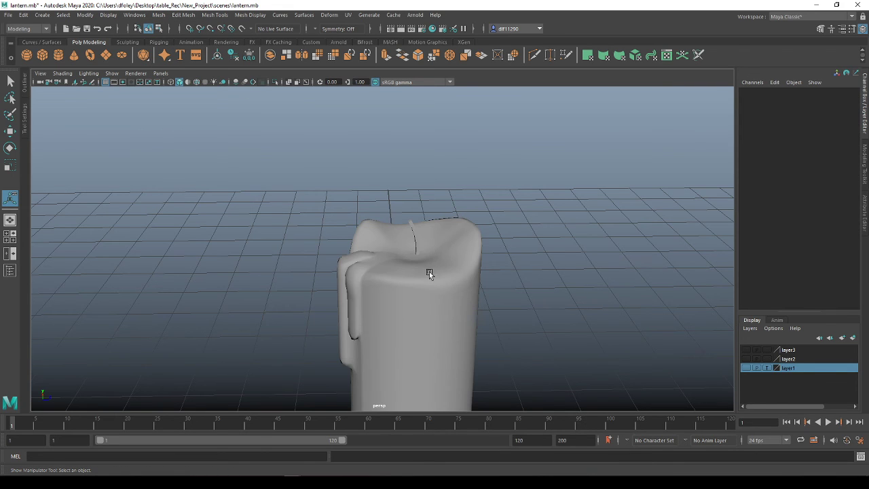
scroll(429, 273, "up", 3)
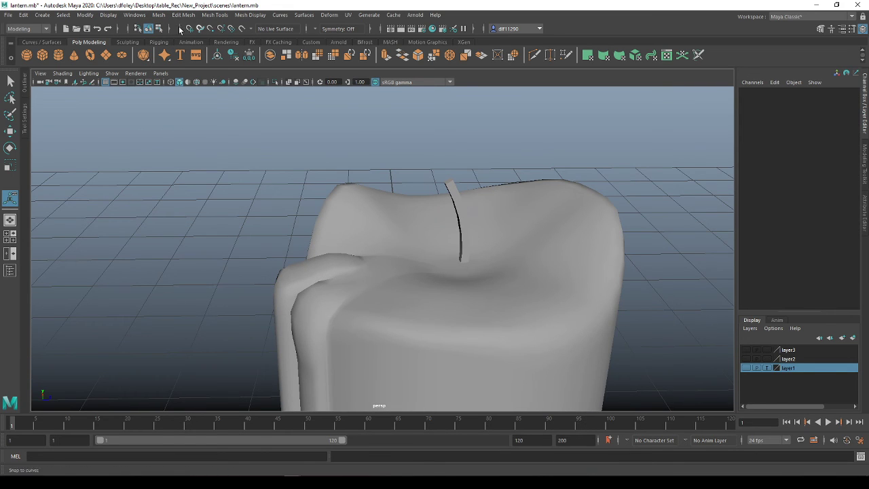
Create a polygon sphere and move it over the candle's sunken top at Y 3.261, Z 0.057
scroll(480, 291, "down", 3)
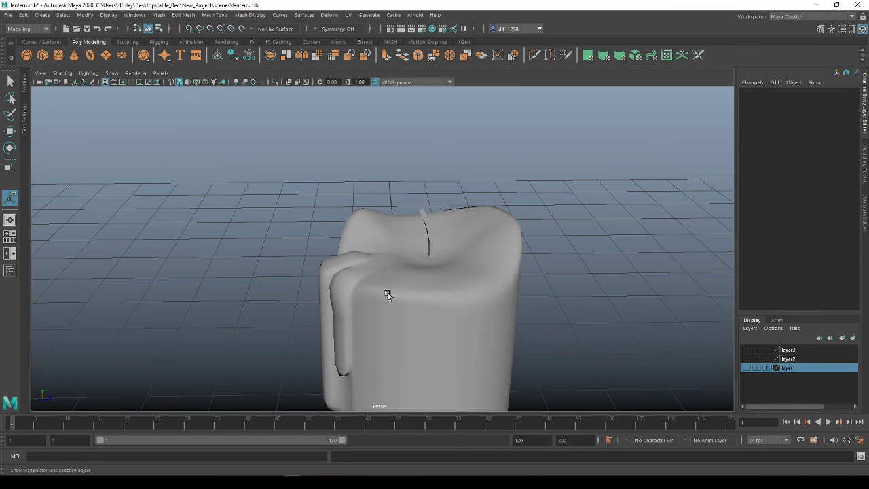
mouse_move(386, 293)
left_mouse_down("alt")
mouse_move(459, 296)
mouse_move(393, 276)
mouse_move(490, 265)
mouse_move(438, 258)
mouse_move(357, 278)
mouse_move(392, 279)
left_mouse_up("alt")
scroll(390, 235, "down", 3)
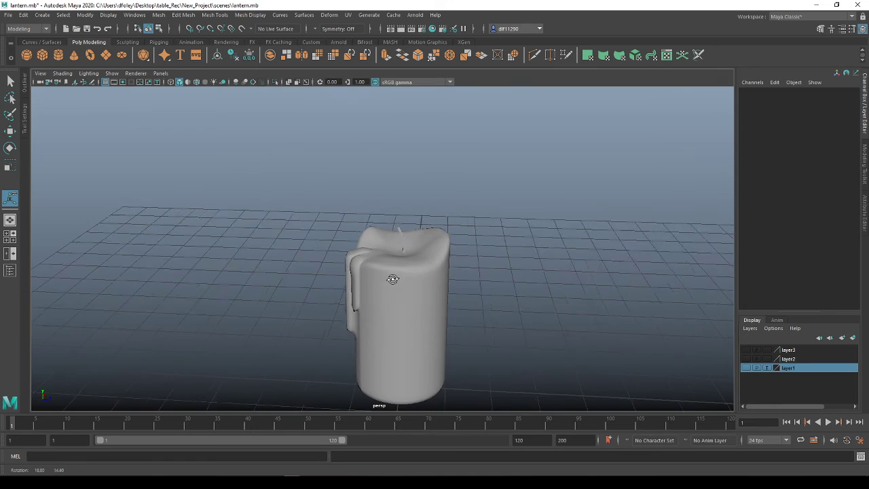
scroll(392, 278, "up", 4)
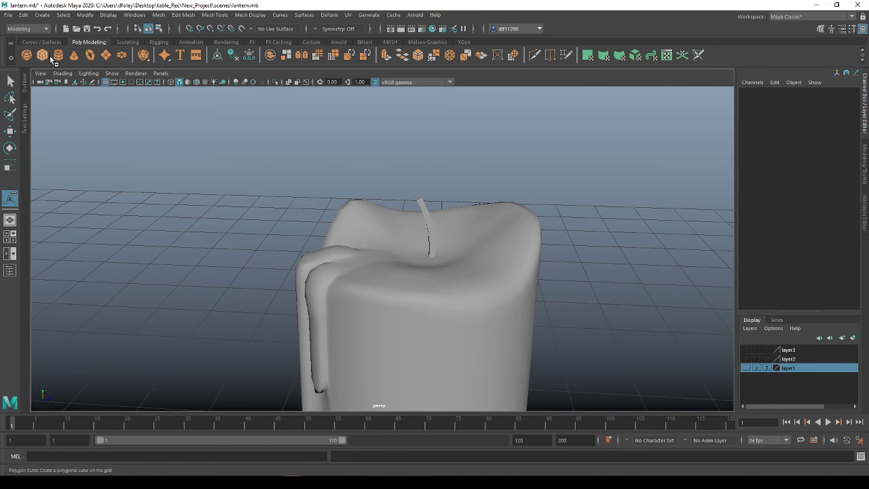
left_click(28, 56)
scroll(426, 280, "down", 3)
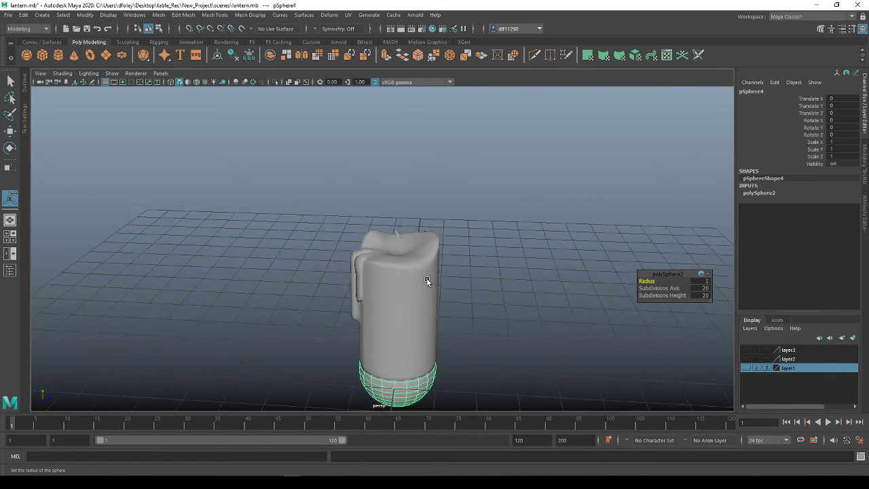
scroll(417, 332, "down", 3)
key("w")
left_click_drag(435, 323, 497, 216)
scroll(477, 319, "up", 3)
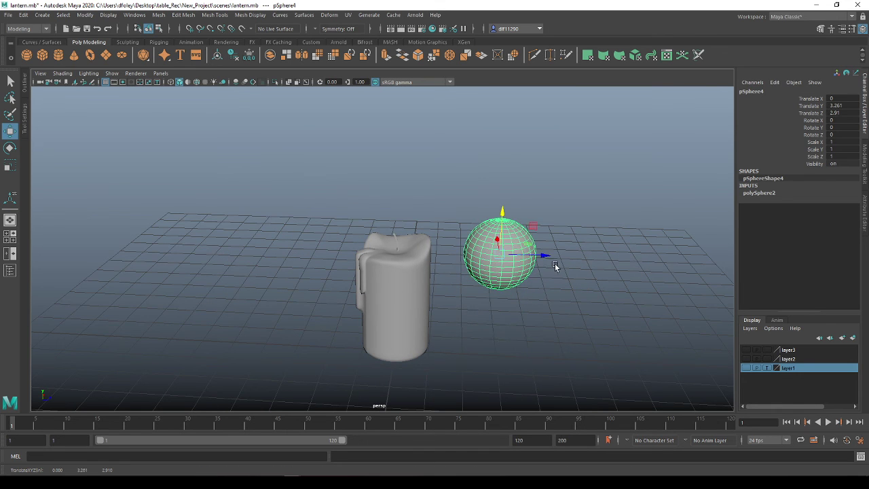
left_click_drag(541, 255, 430, 245)
Scale the sphere down to 0.226 × 0.144 × 0.226 and position it over the wick at Y 3.781, Z -0.022
scroll(448, 226, "up", 4)
key("e")
key("r")
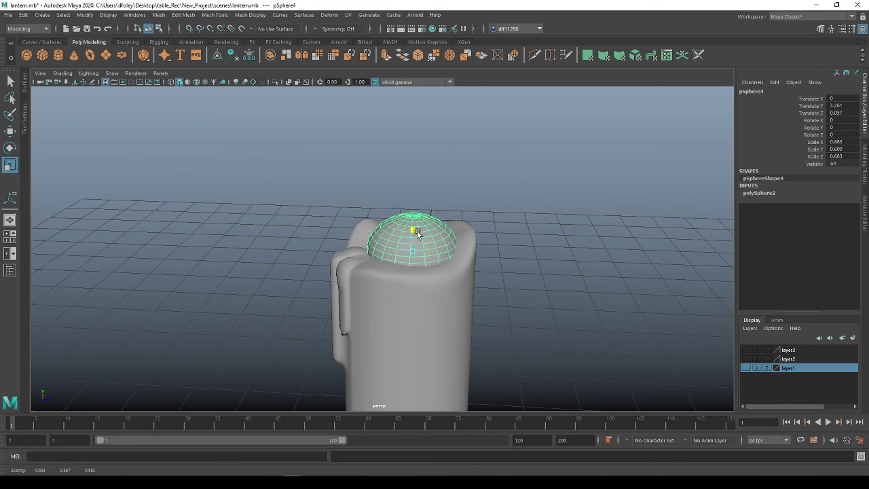
key("w")
left_click_drag(413, 213, 363, 178)
key("e")
key("r")
key("w")
left_click_drag(411, 162, 409, 193)
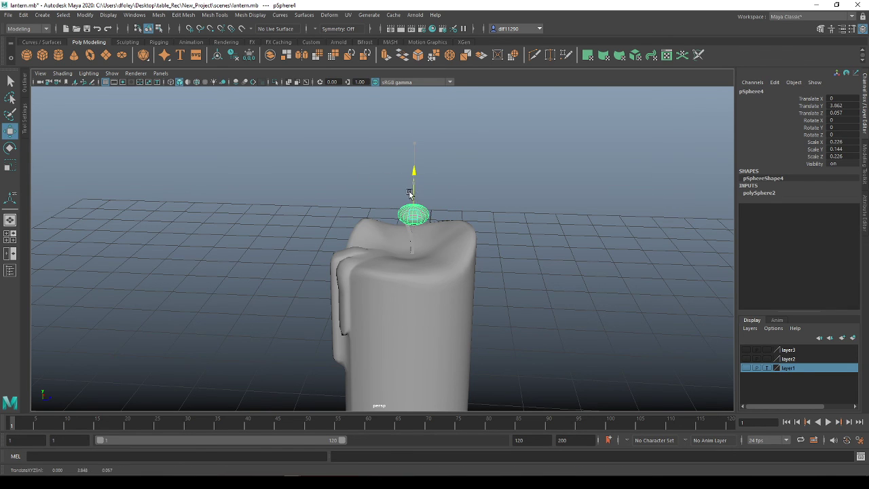
left_click_drag(451, 226, 449, 219)
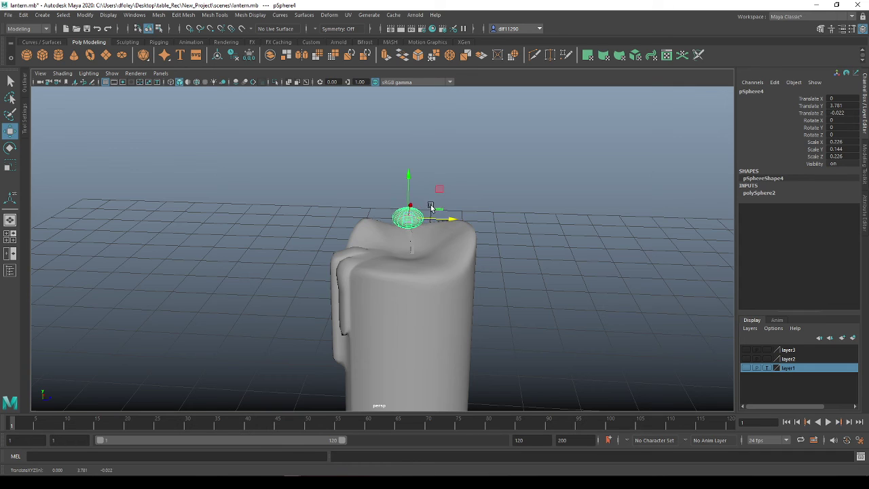
Scale the sphere into an upright egg of 0.381 × 0.459 × 0.381 and place it over the wick at Y 3.775, Z 0.056
key("r")
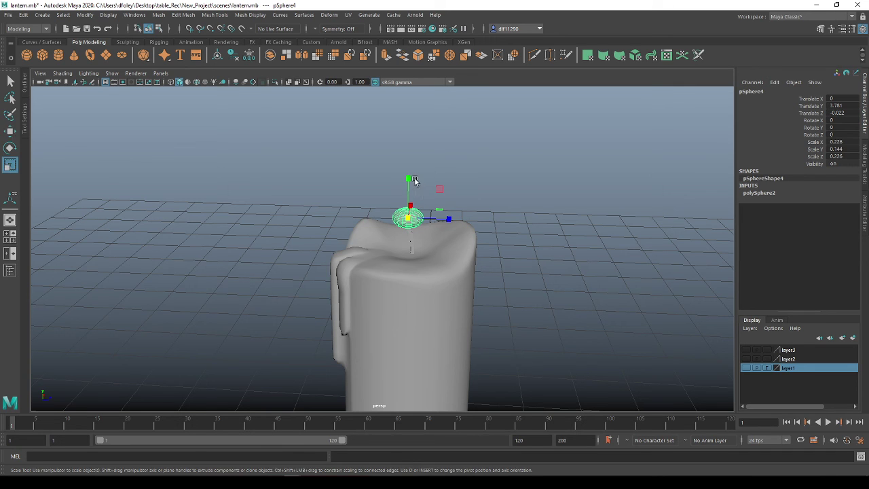
left_click_drag(408, 175, 422, 121)
key("w")
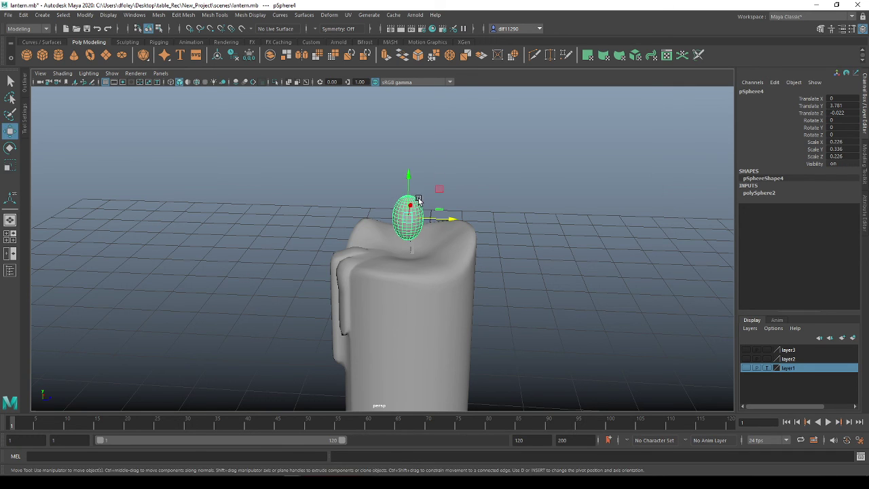
mouse_move(409, 180)
left_mouse_down()
mouse_move(408, 169)
mouse_move(412, 182)
left_mouse_up()
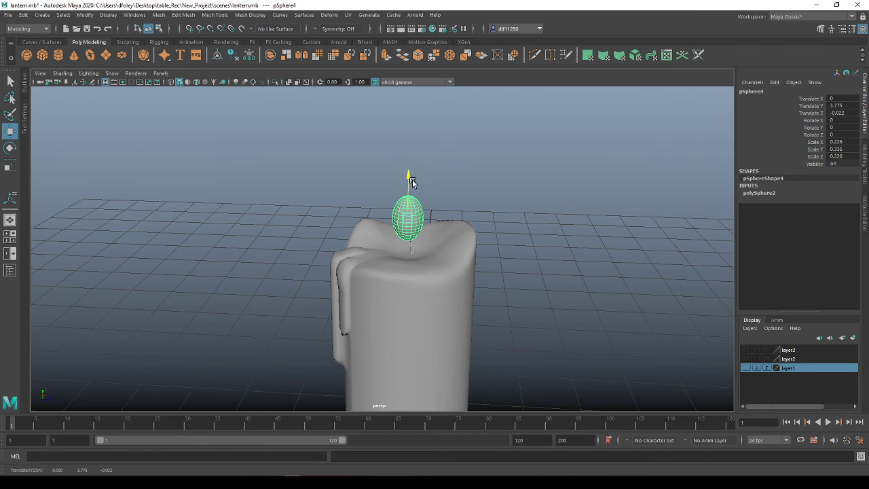
key("r")
left_click_drag(439, 213, 411, 222)
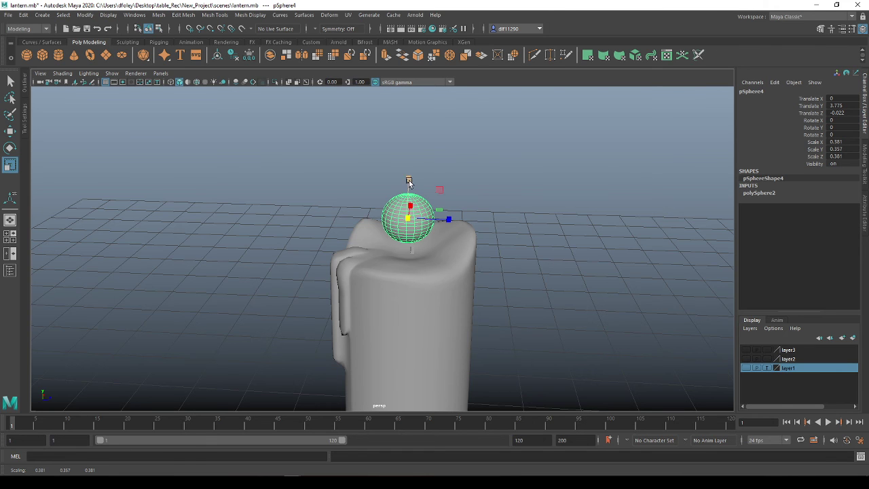
left_click_drag(408, 182, 405, 166)
scroll(433, 222, "up", 2)
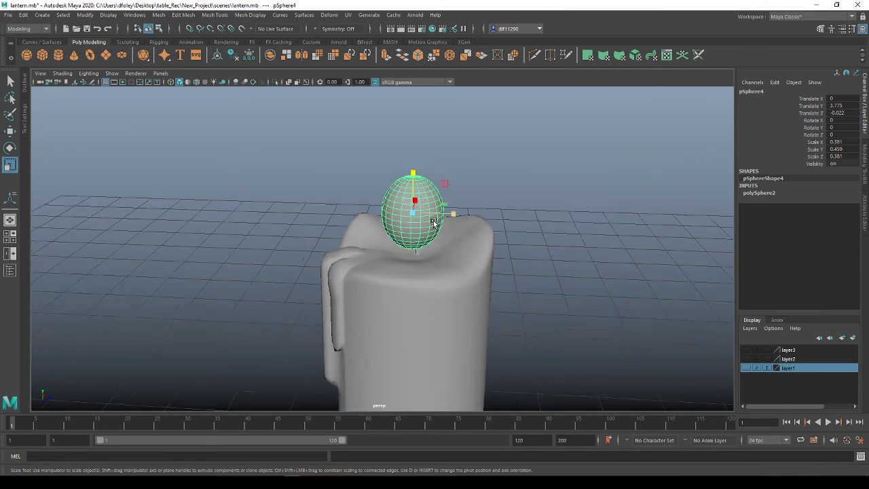
scroll(433, 223, "up", 3)
scroll(419, 255, "down", 1)
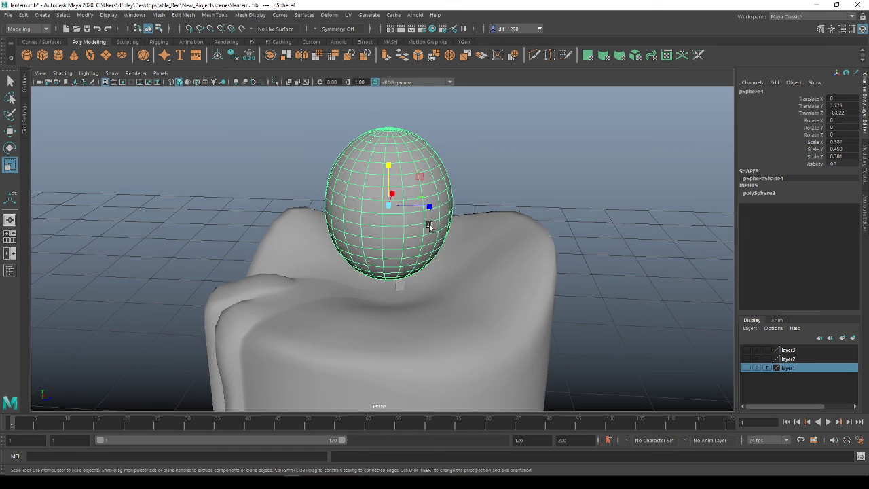
key("w")
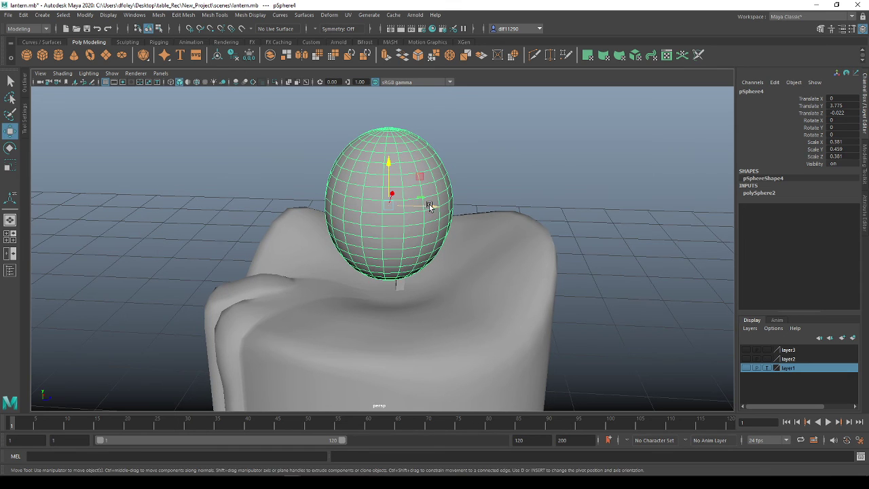
left_click_drag(430, 204, 446, 205)
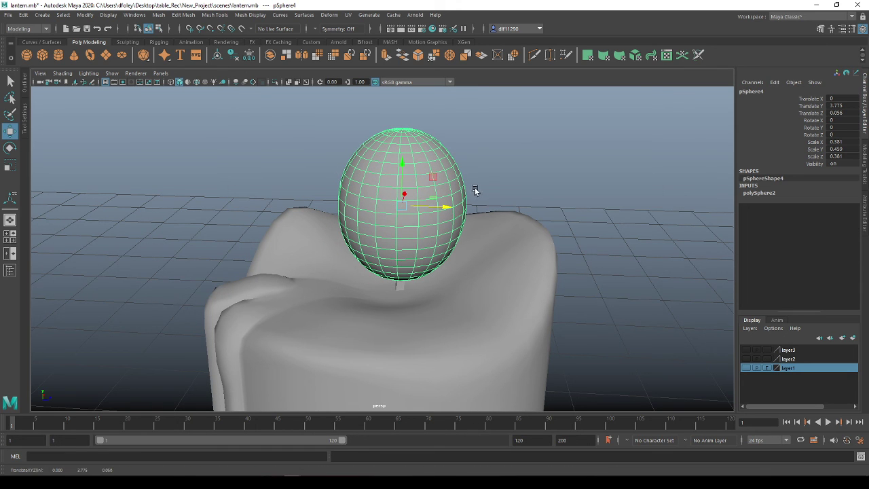
With soft selection on, pull the sphere's top face upward and sideways to form a leaning flame tip
key("b")
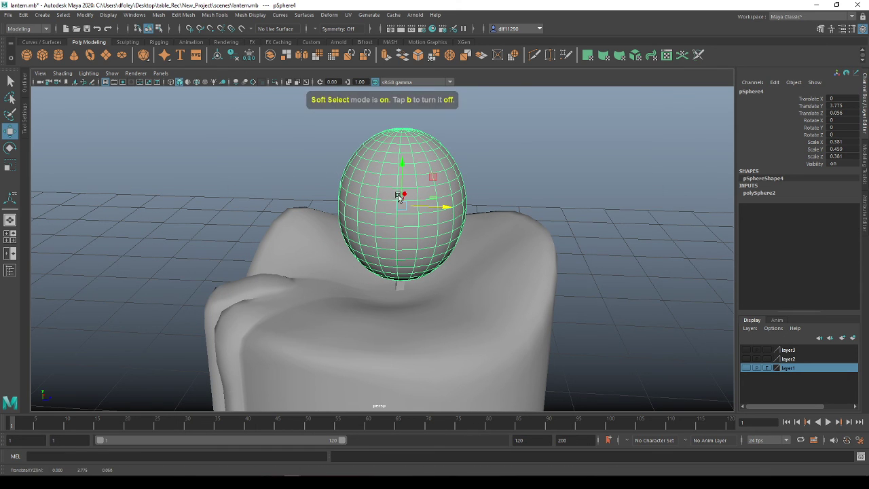
right_click_drag(375, 174, 375, 200)
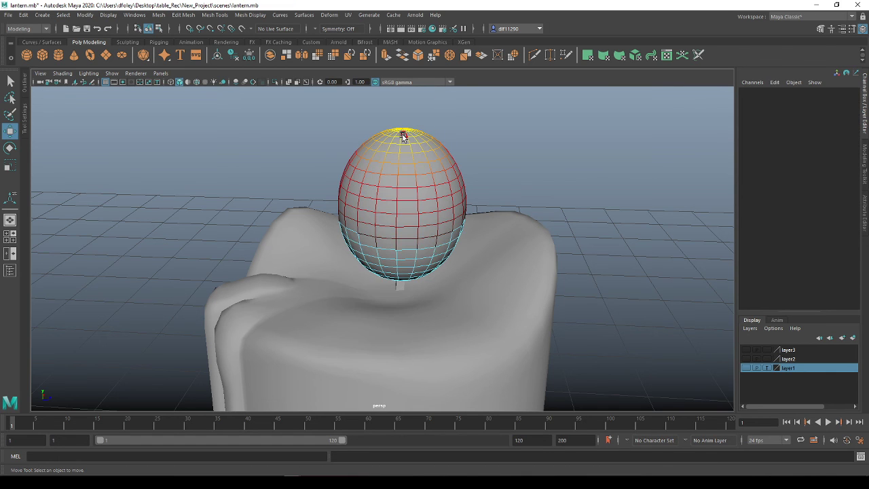
left_click(400, 134)
scroll(425, 210, "down", 4)
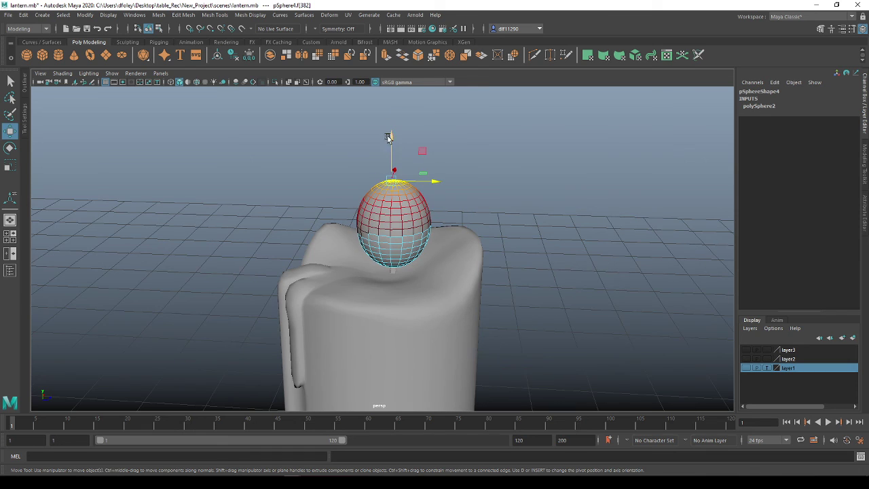
left_click_drag(390, 137, 374, 103)
left_click_drag(437, 146, 413, 148)
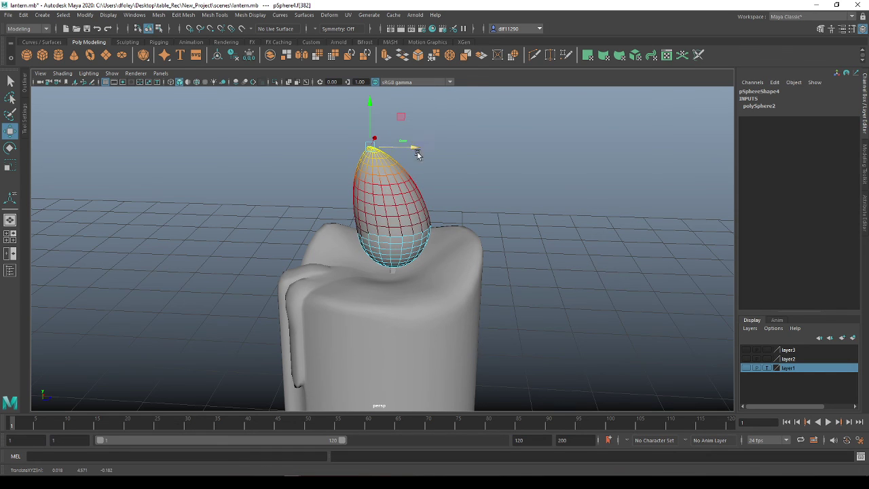
Refine the flame's outline by shifting soft-selected side faces and raising the tip to about Y 4.877
left_click(421, 247)
left_click_drag(456, 246, 458, 253)
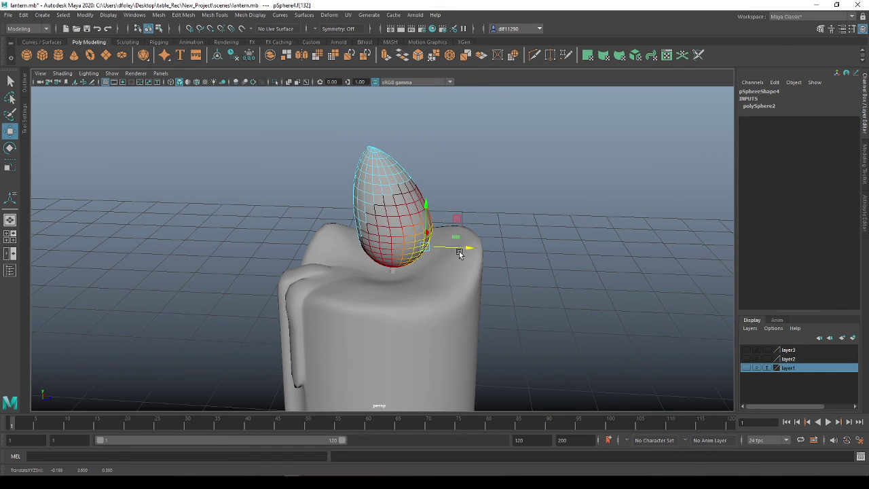
left_click(414, 197)
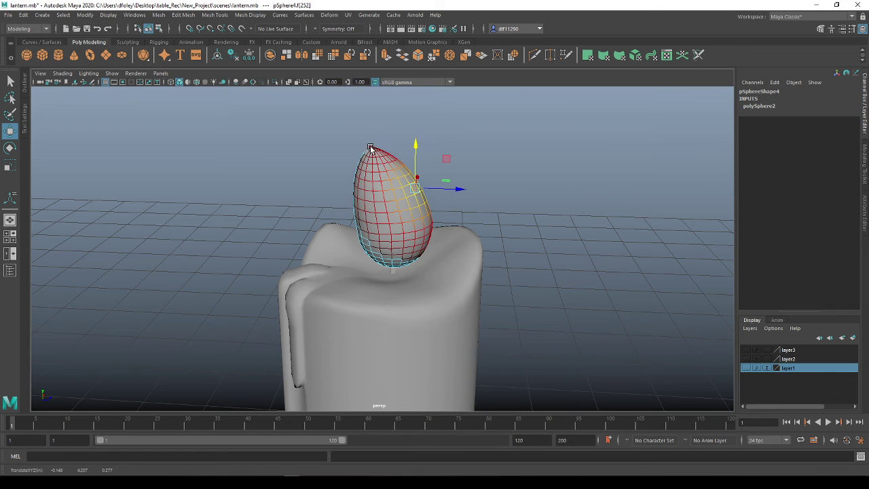
left_click(367, 139)
mouse_move(370, 128)
left_mouse_down()
mouse_move(363, 89)
mouse_move(368, 117)
left_mouse_up()
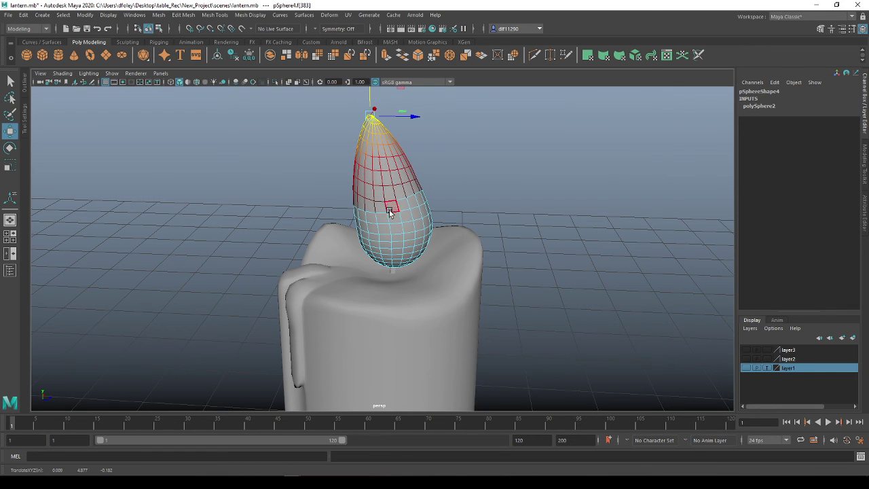
left_click(365, 237)
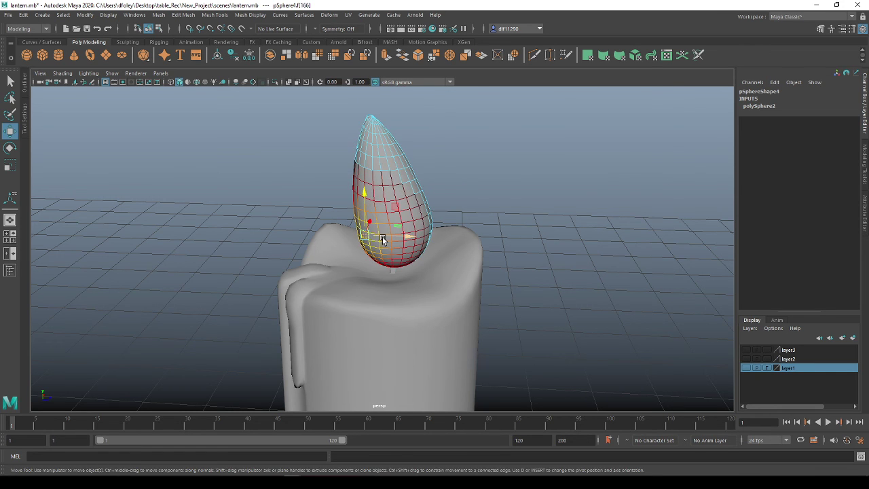
left_click_drag(386, 237, 345, 249)
scroll(395, 237, "up", 3)
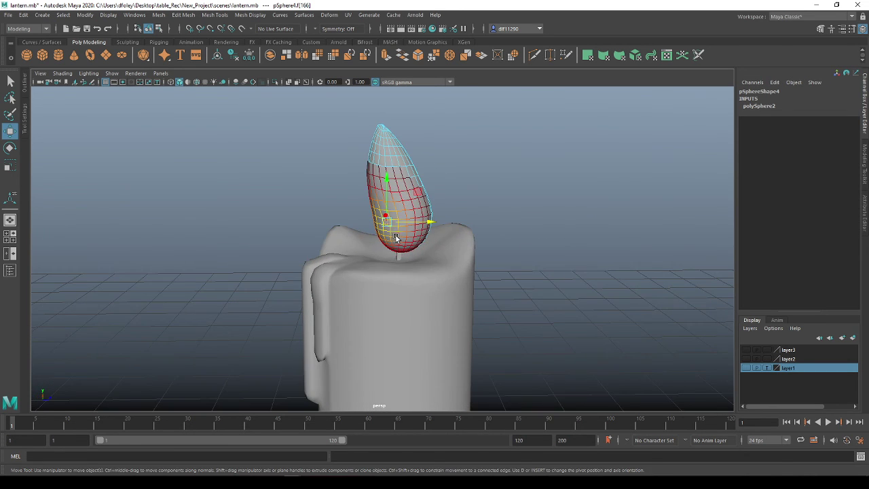
Scale the whole flame down to 0.304 × 0.365 × 0.304, shift it to Z 0.024 over the wick and deselect it
right_click_drag(395, 194, 415, 183)
left_click(416, 183)
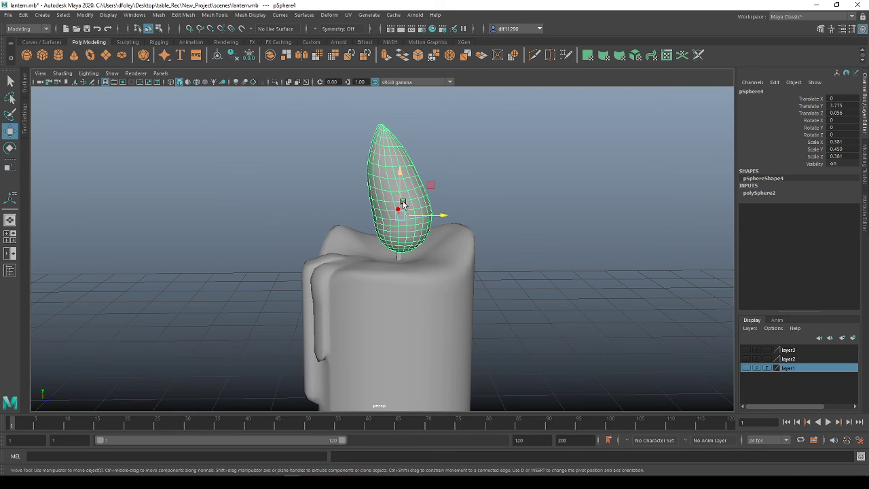
key("r")
left_click_drag(399, 209, 408, 232)
scroll(378, 213, "down", 5)
key("w")
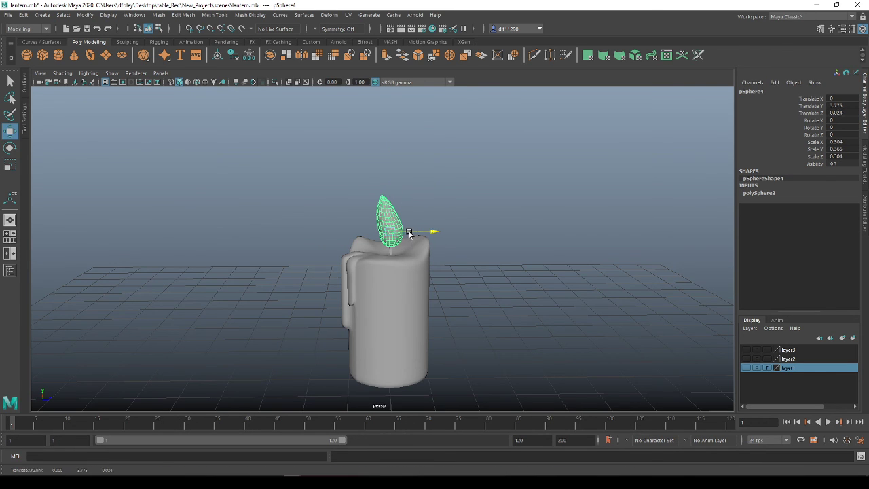
left_click(291, 277)
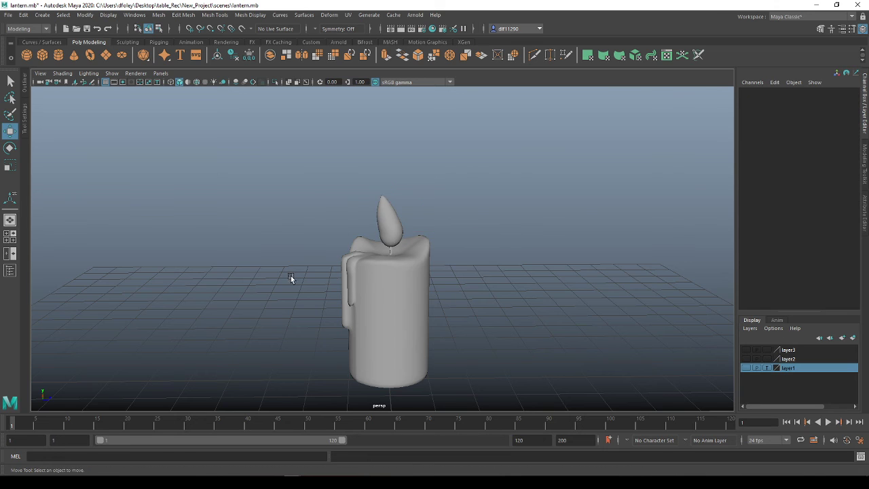
Select the flame and the candle together and combine them into a single mesh
left_click_drag(291, 277, 323, 280, "alt")
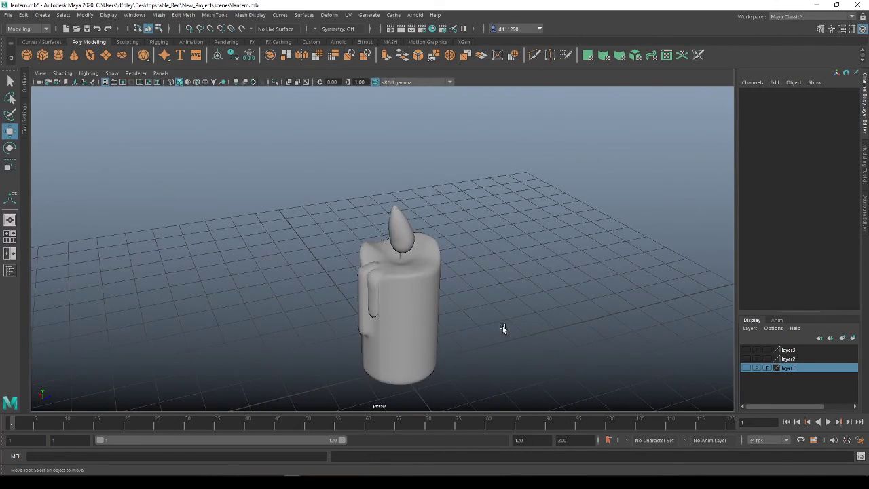
left_click_drag(519, 330, 404, 227)
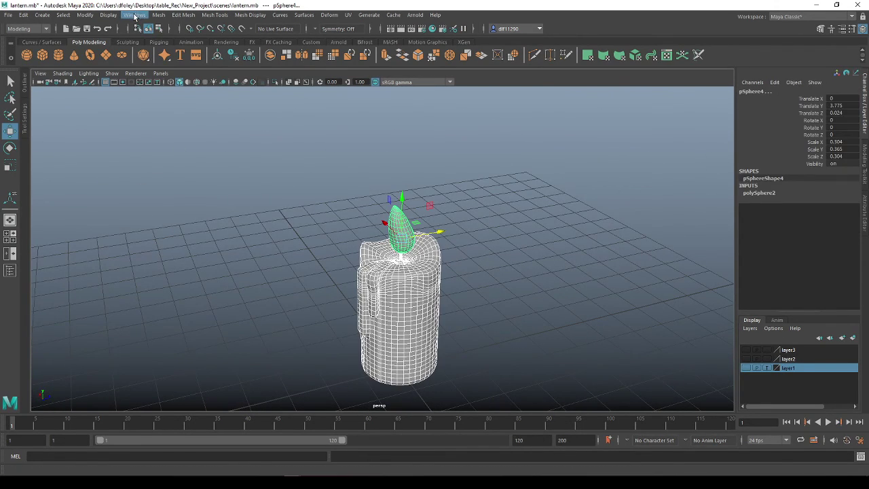
left_click(160, 16)
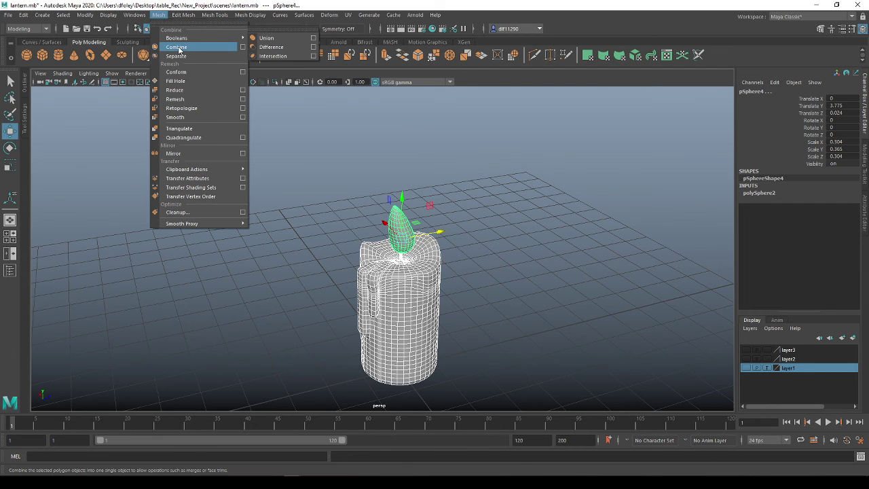
left_click(178, 48)
scroll(466, 283, "down", 2)
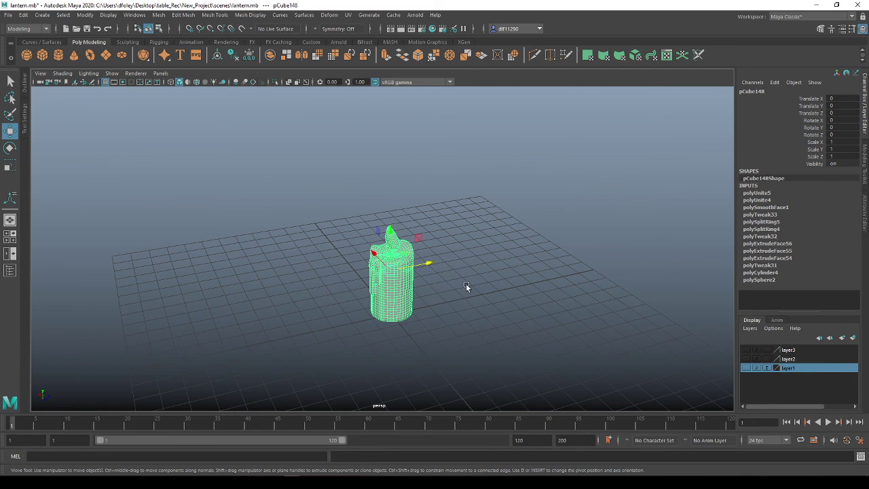
Make layer3 with the fence visible and move the candle along X to about -48.975, level with the lantern pillar
left_click(746, 350)
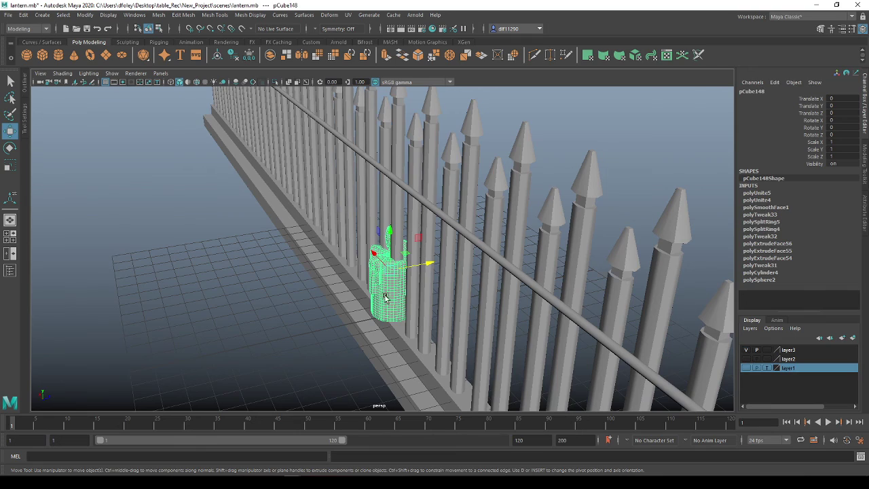
left_click_drag(263, 278, 485, 246, "alt")
scroll(393, 281, "down", 8)
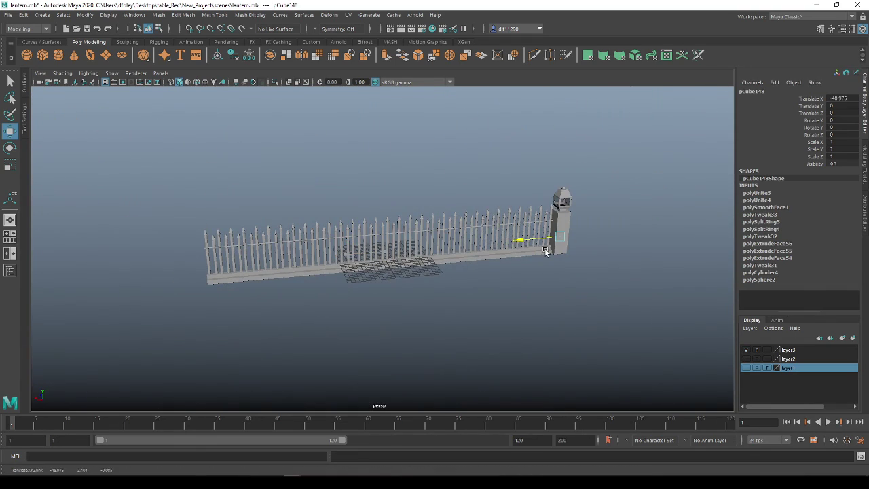
scroll(591, 225, "up", 4)
scroll(590, 225, "up", 2)
middle_click_drag(577, 226, 193, 242, "alt")
scroll(366, 198, "up", 6)
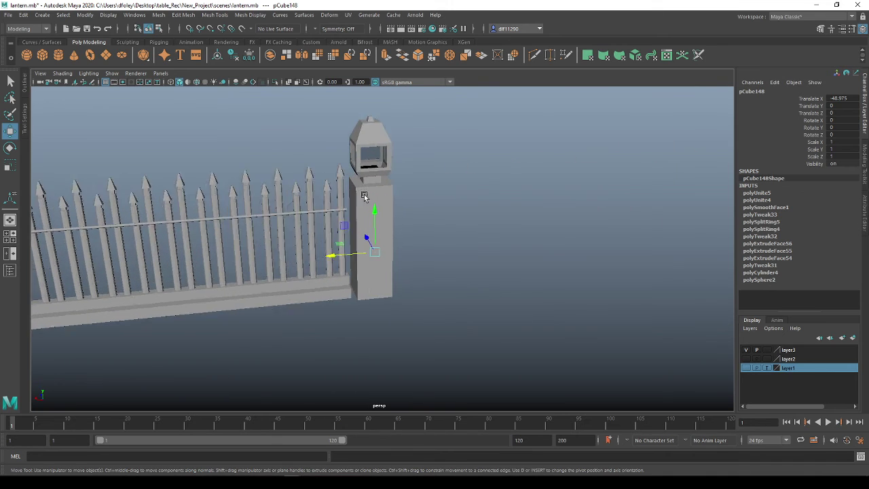
Raise the candle to about Y 11.036 at lantern height and scale it uniformly down to 0.524
left_click_drag(370, 207, 365, 150)
middle_click_drag(367, 111, 335, 226, "alt")
left_click_drag(335, 226, 327, 179)
key("e")
key("r")
scroll(334, 186, "up", 4)
middle_click_drag(338, 187, 352, 260, "alt")
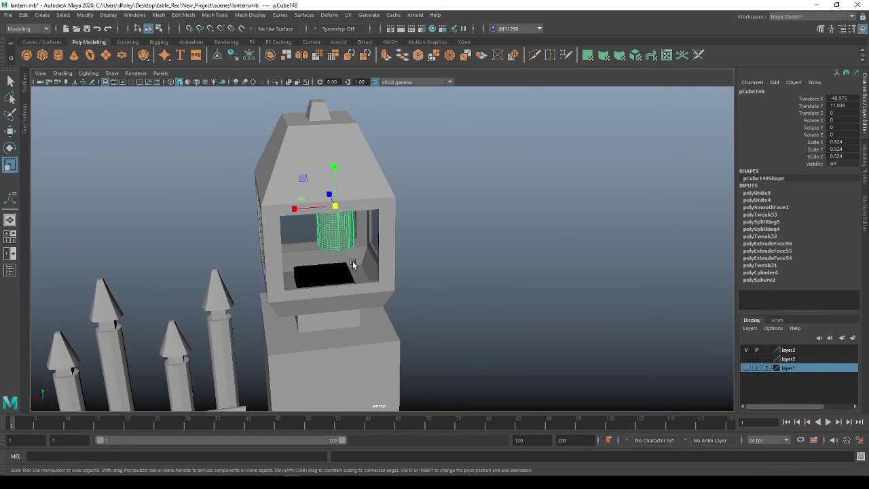
Lower the candle onto the lantern's floor at about Y 9.975 and centre it at about X -48.588
key("e")
key("w")
left_click_drag(337, 170, 298, 243)
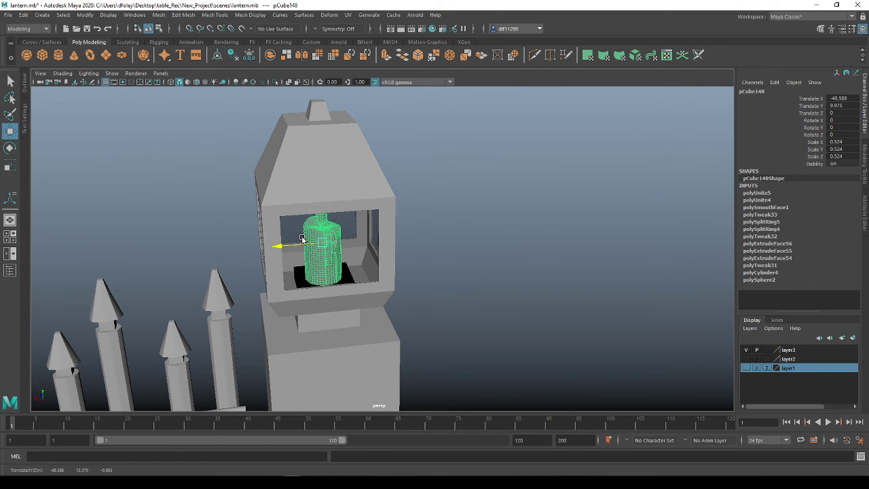
Scale the candle uniformly down to 0.441 so it fits inside the lantern opening, and deselect it
left_click_drag(242, 258, 367, 289, "alt")
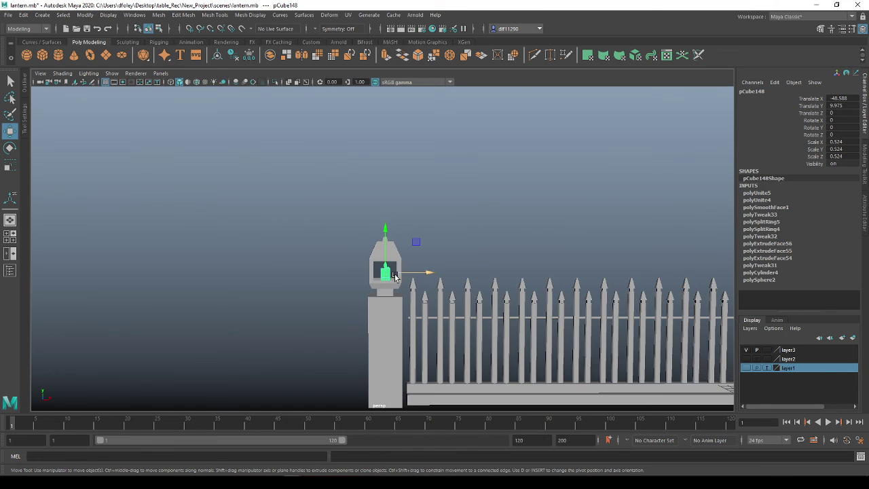
scroll(385, 297, "up", 5)
key("r")
left_click_drag(395, 317, 388, 317)
left_click(494, 304)
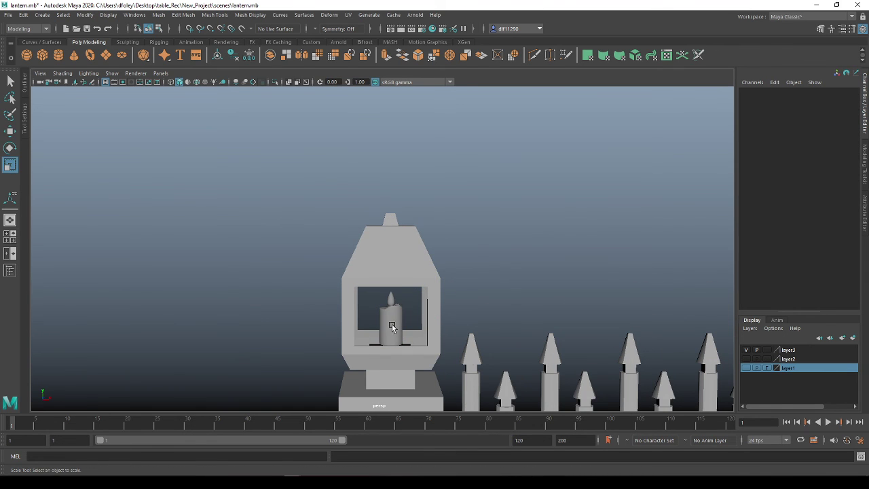
Reselect only the candle inside the lantern, rotate it about its vertical axis and deselect it
left_click(393, 325)
right_click_drag(397, 323, 450, 214)
scroll(392, 321, "up", 5)
left_click_drag(426, 383, 368, 343)
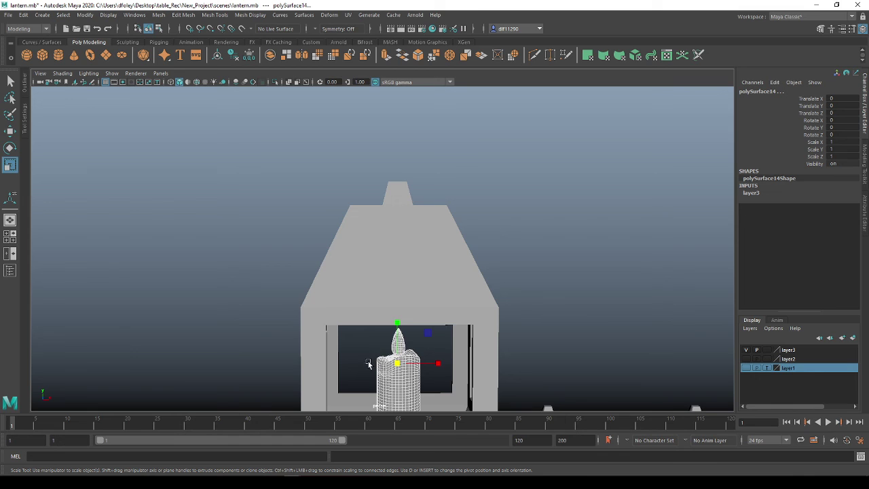
left_click(356, 359, "ctrl")
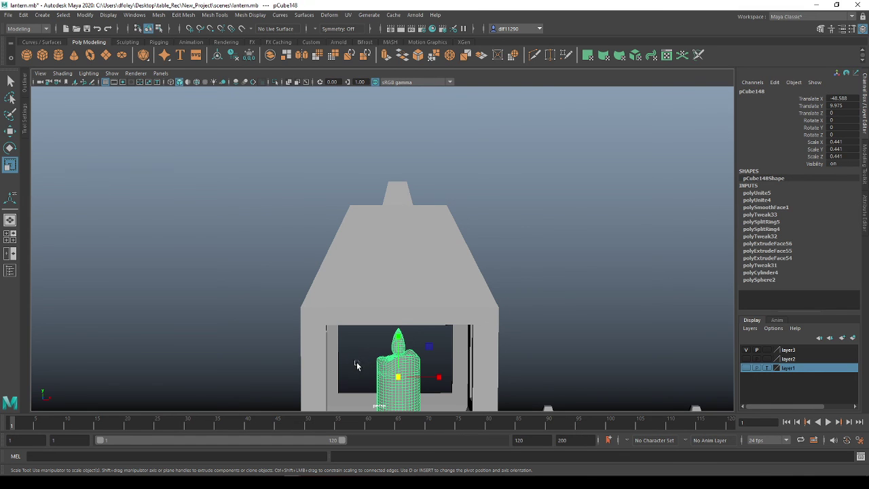
key("e")
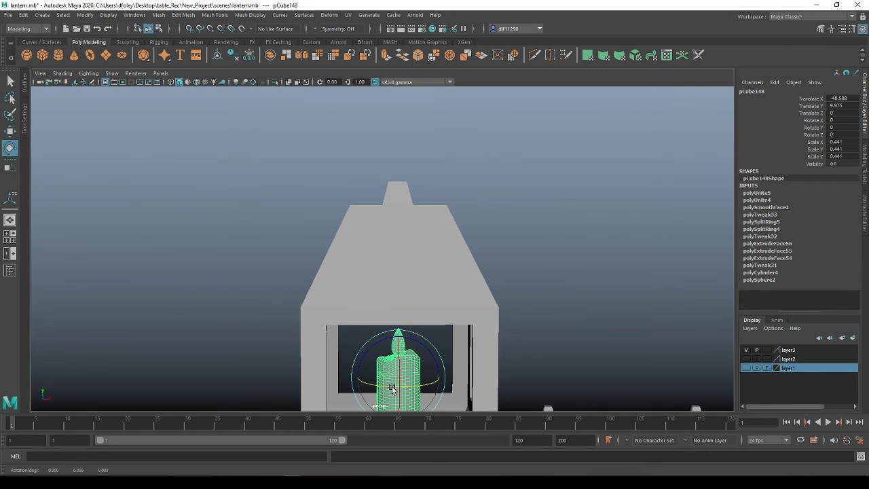
left_click_drag(391, 388, 438, 388)
left_click(517, 342)
scroll(319, 335, "down", 8)
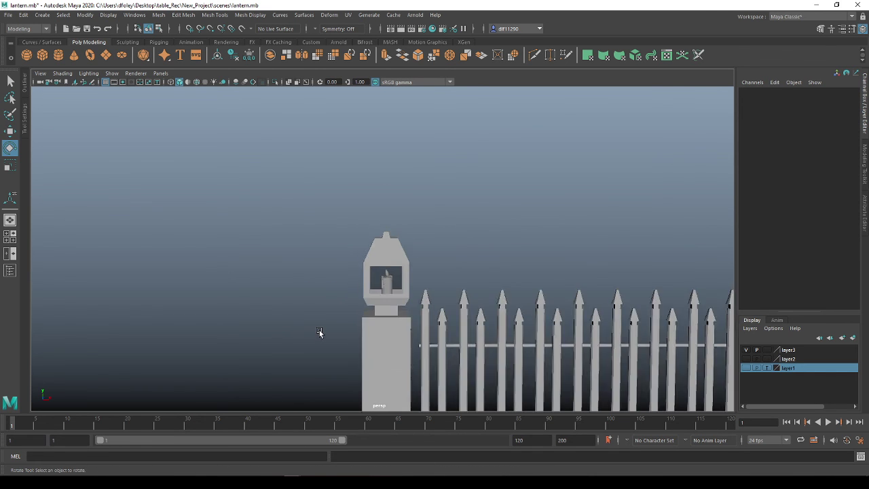
scroll(319, 333, "down", 4)
middle_click_drag(483, 323, 330, 306, "alt")
scroll(306, 297, "down", 2)
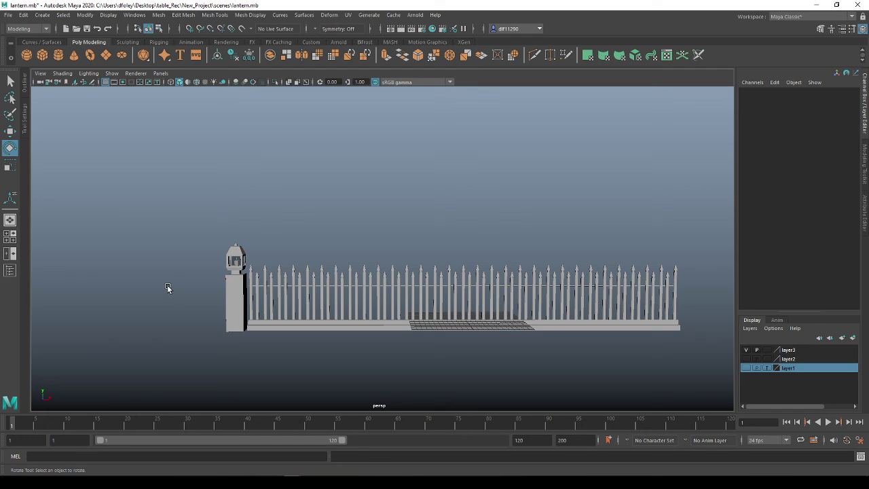
left_click_drag(224, 330, 273, 339, "alt")
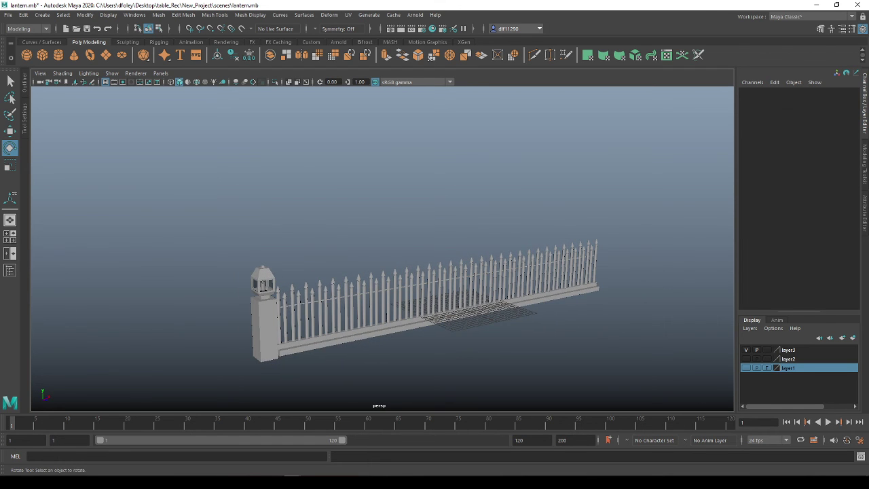